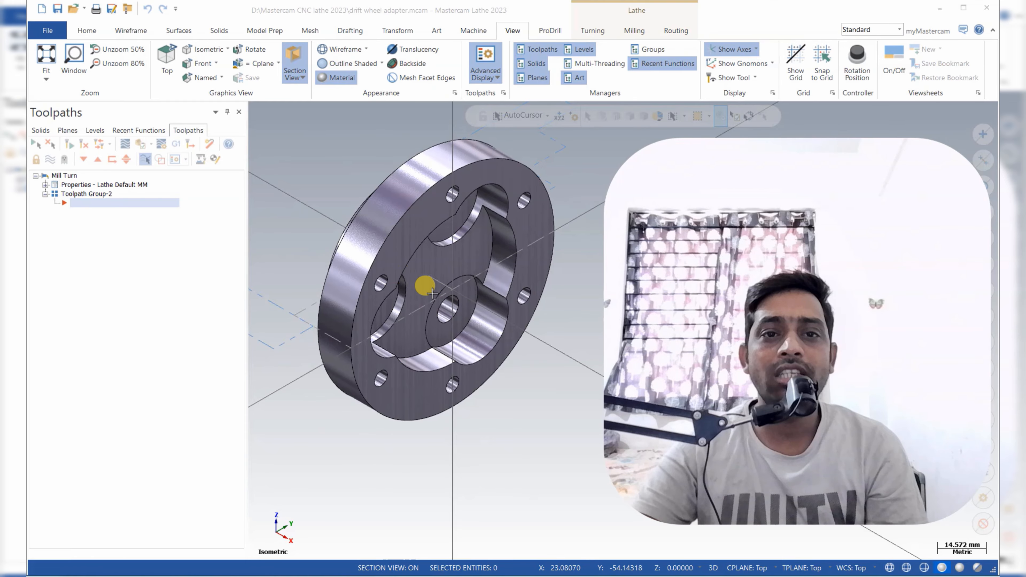
# Step: Examine the drift wheel adapter's rim, pockets and holes from several angles, including the isometric view
pyautogui.scroll(-3, 501, 432)
pyautogui.scroll(4, 462, 353)
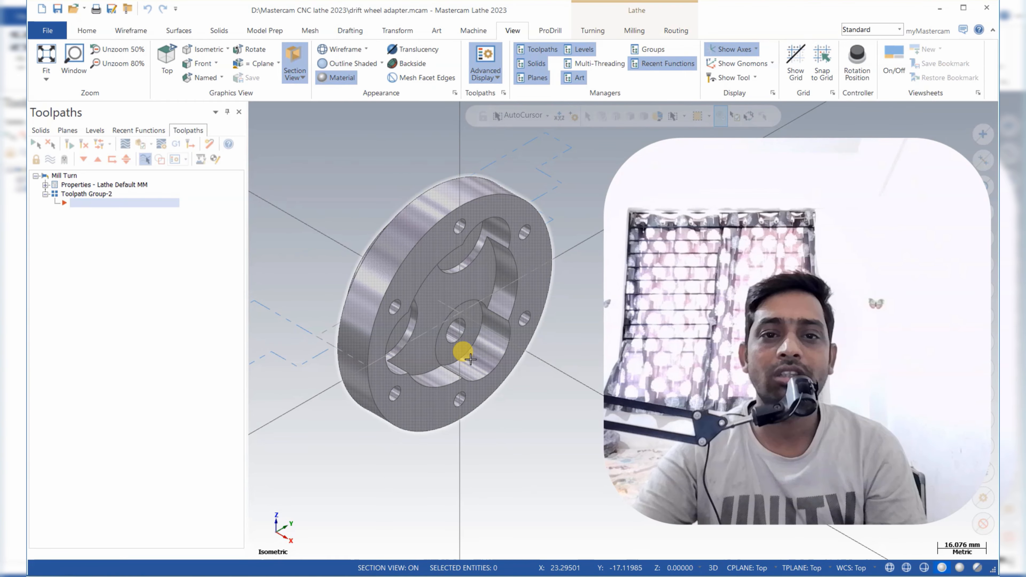
pyautogui.scroll(-4, 460, 327)
pyautogui.moveTo(495, 444); pyautogui.dragTo(428, 386, button='middle')
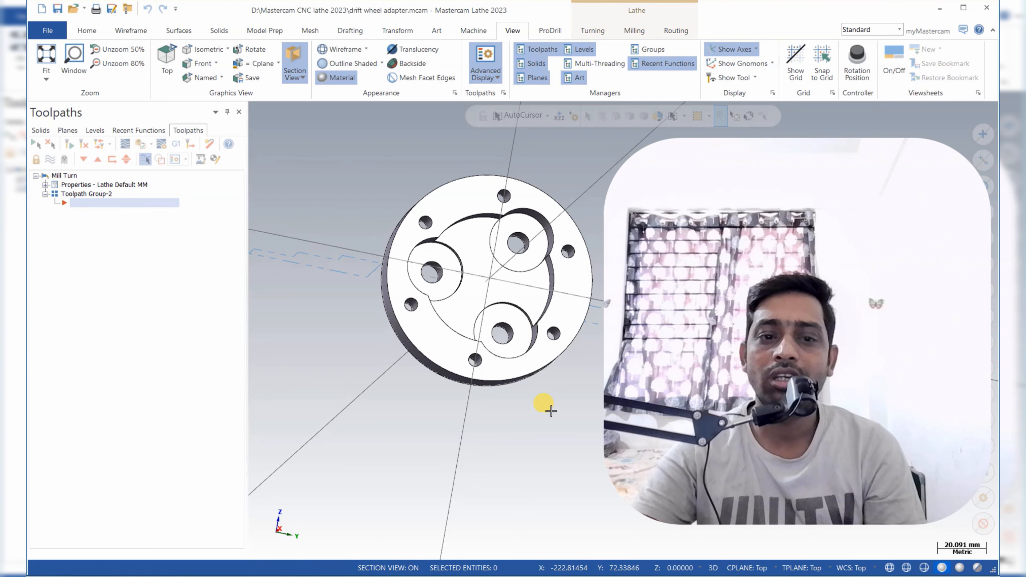
pyautogui.click(934, 165)
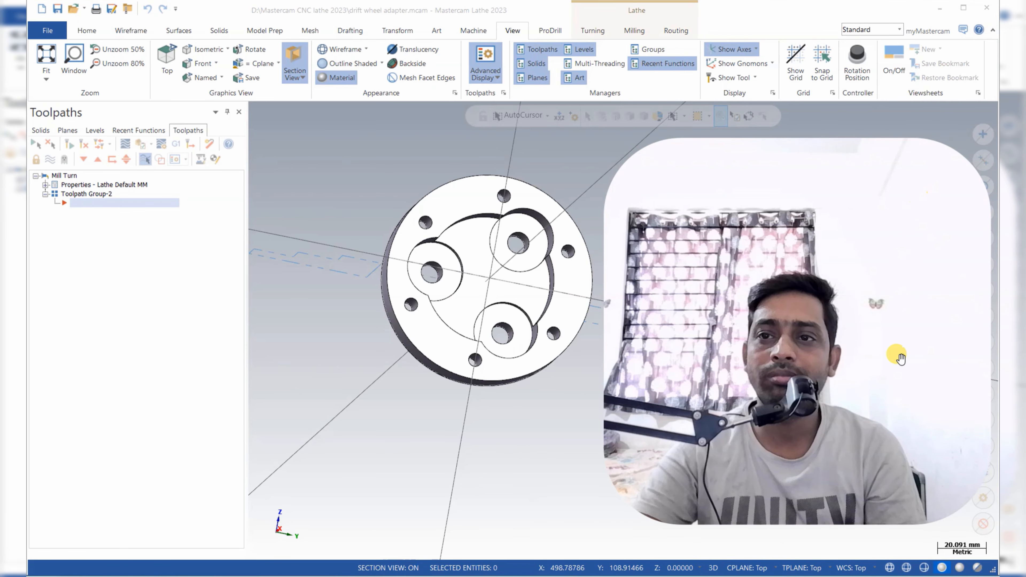
pyautogui.moveTo(892, 425); pyautogui.dragTo(870, 243)
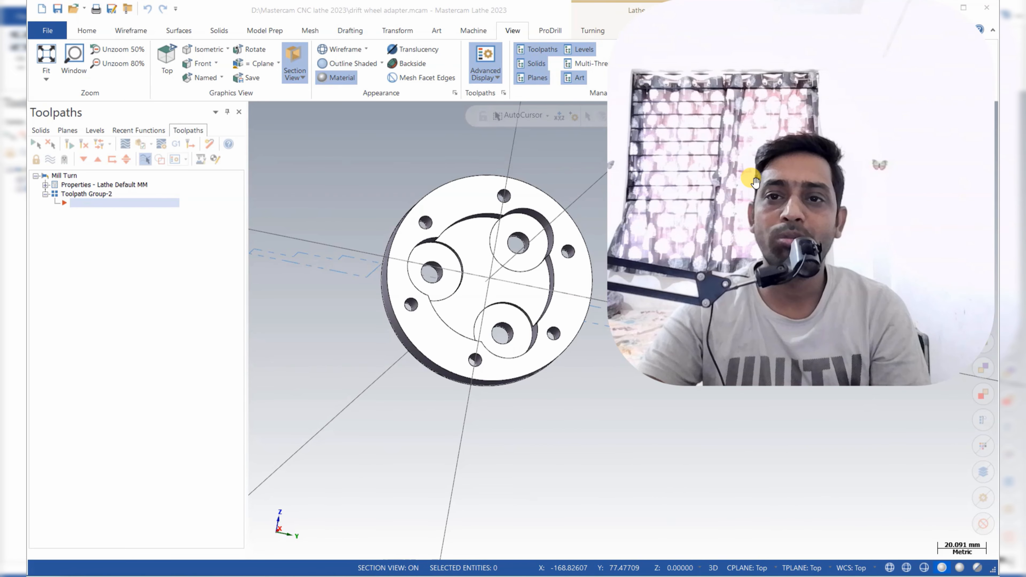
pyautogui.moveTo(776, 182)
pyautogui.mouseDown()
pyautogui.moveTo(780, 330)
pyautogui.moveTo(781, 267)
pyautogui.mouseUp()
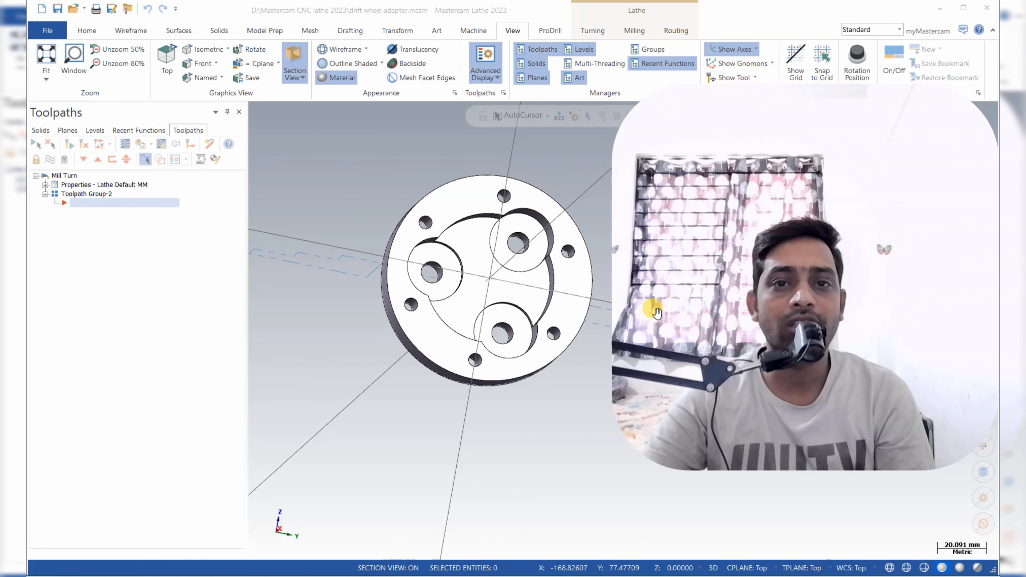
pyautogui.scroll(-1, 379, 279)
pyautogui.scroll(1, 379, 279)
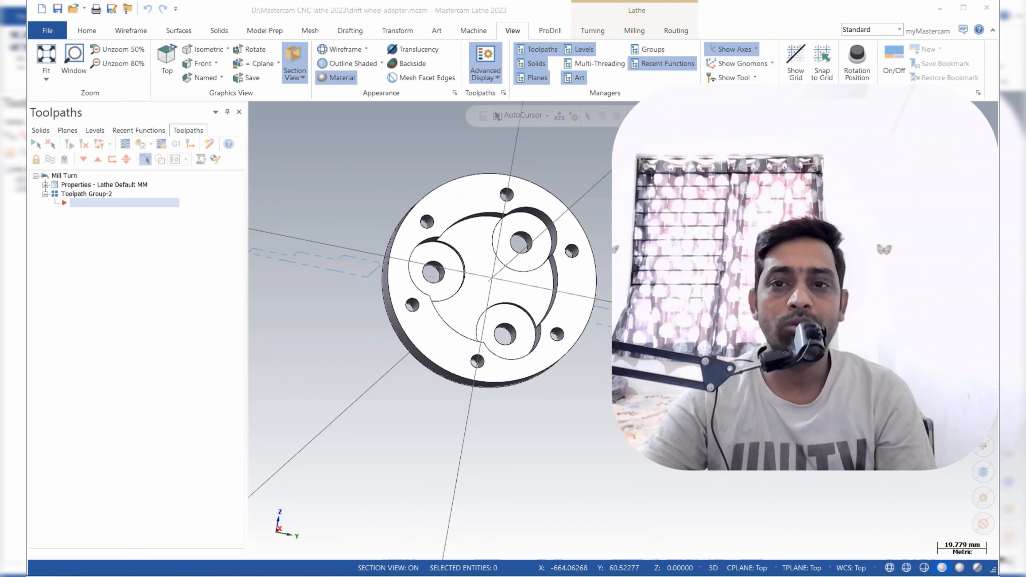
pyautogui.scroll(3, 481, 259)
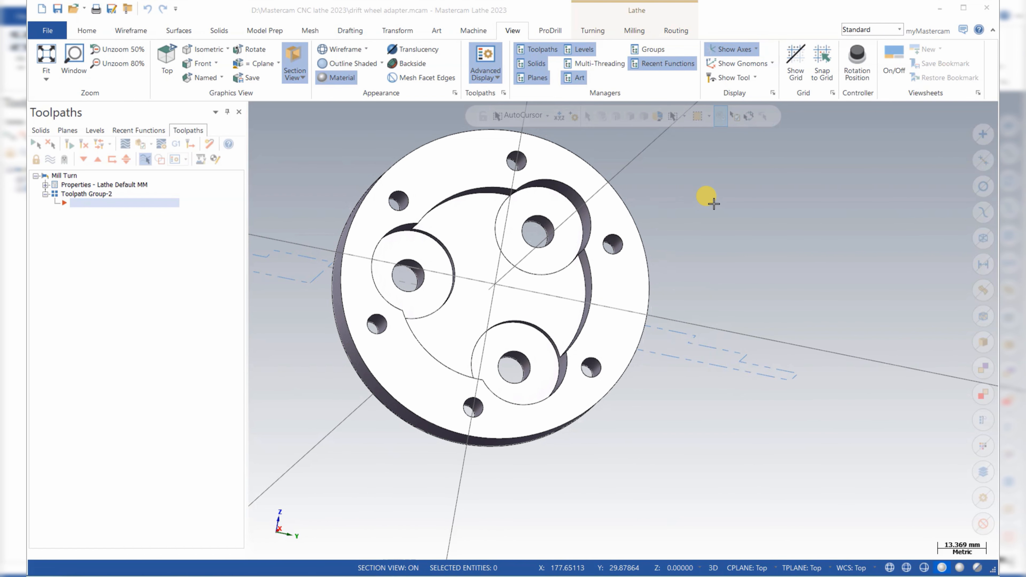
pyautogui.rightClick(714, 204)
pyautogui.click(711, 314)
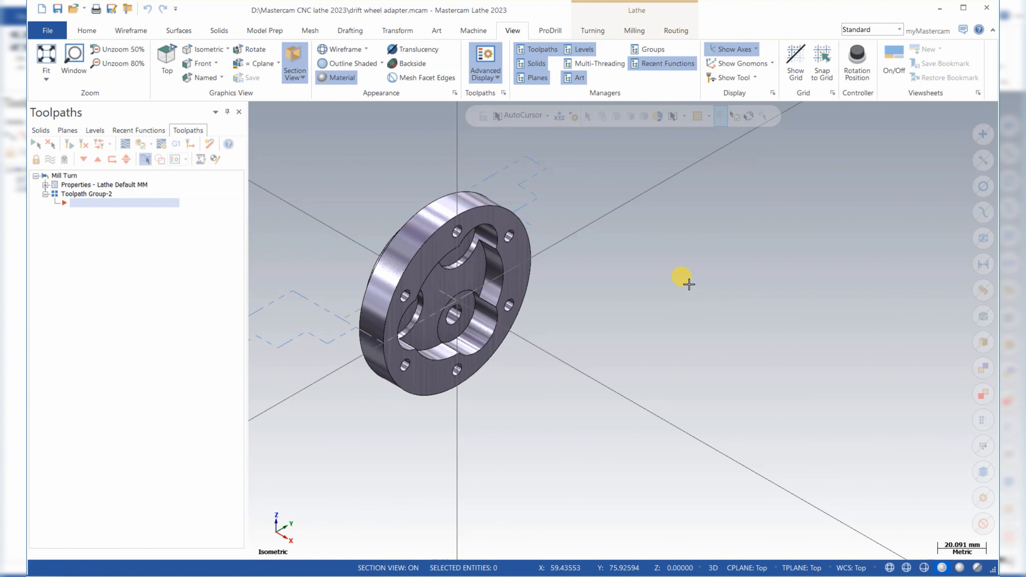
pyautogui.scroll(-1, 686, 278)
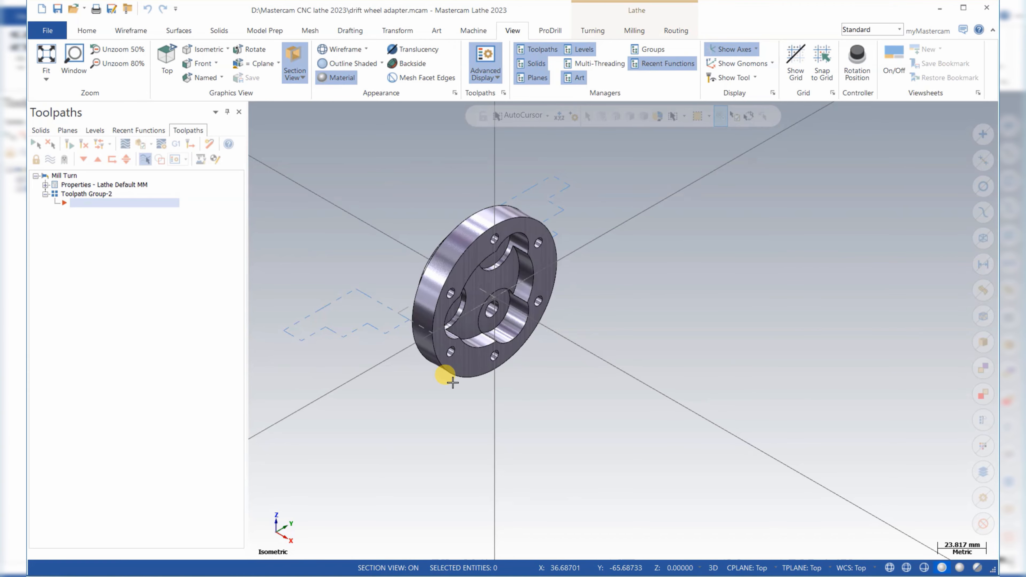
pyautogui.scroll(4, 457, 343)
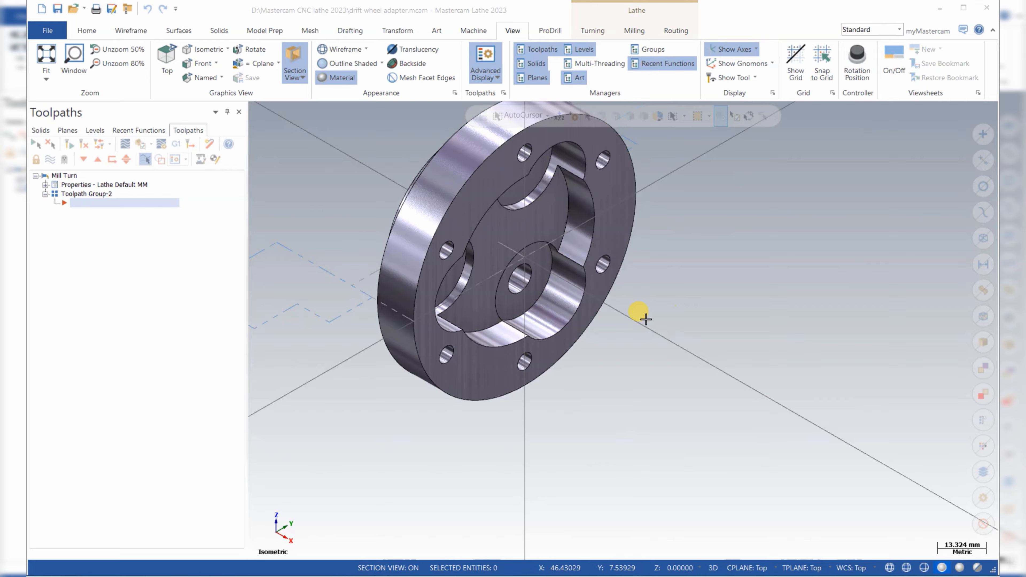
pyautogui.scroll(-5, 508, 381)
pyautogui.scroll(4, 532, 352)
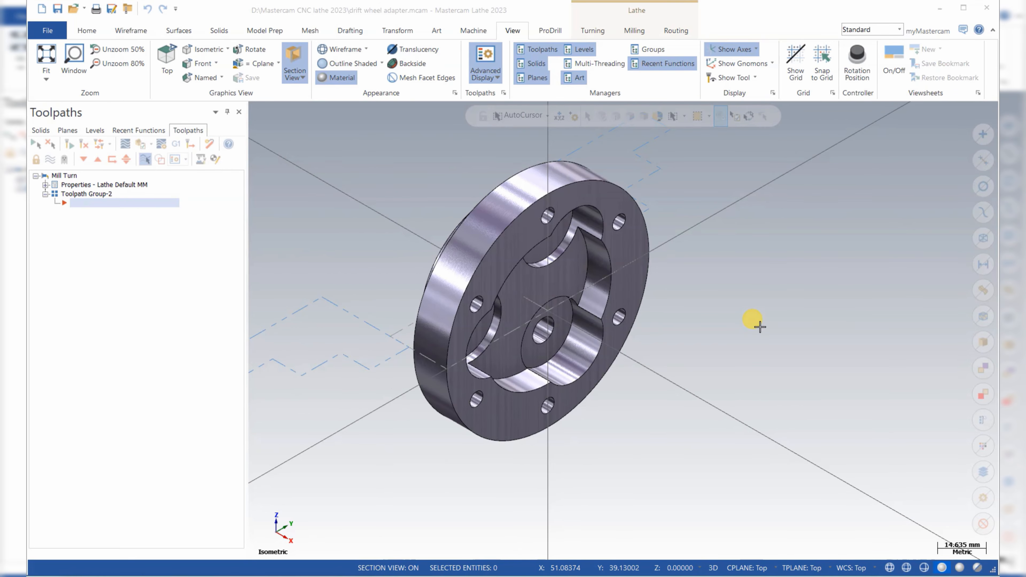
pyautogui.moveTo(759, 326)
pyautogui.mouseDown(button='middle')
pyautogui.moveTo(692, 240)
pyautogui.moveTo(701, 201)
pyautogui.moveTo(648, 326)
pyautogui.moveTo(845, 350)
pyautogui.moveTo(854, 389)
pyautogui.moveTo(744, 373)
pyautogui.moveTo(590, 387)
pyautogui.mouseUp(button='middle')
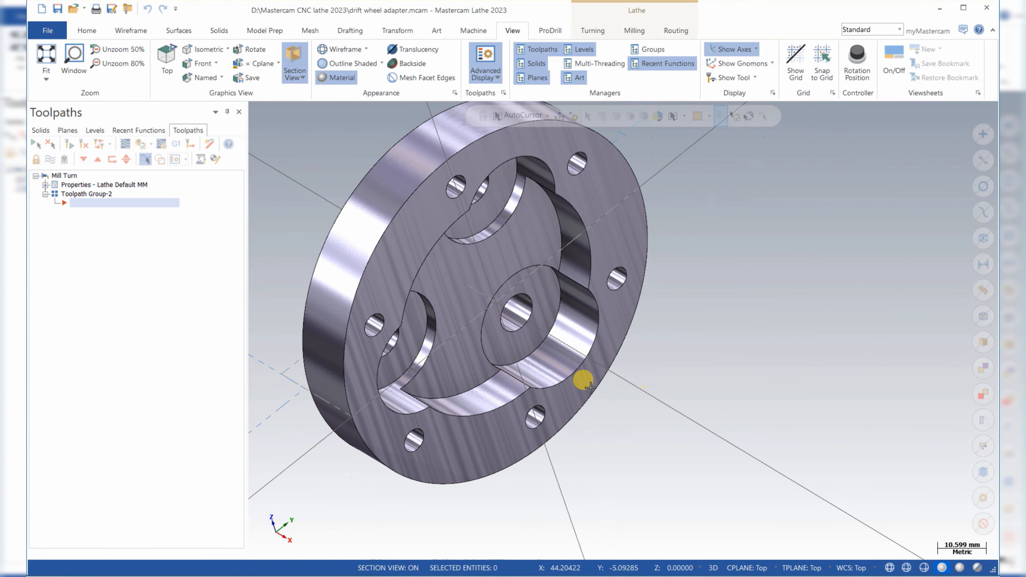
pyautogui.scroll(2, 458, 297)
pyautogui.scroll(-3, 447, 302)
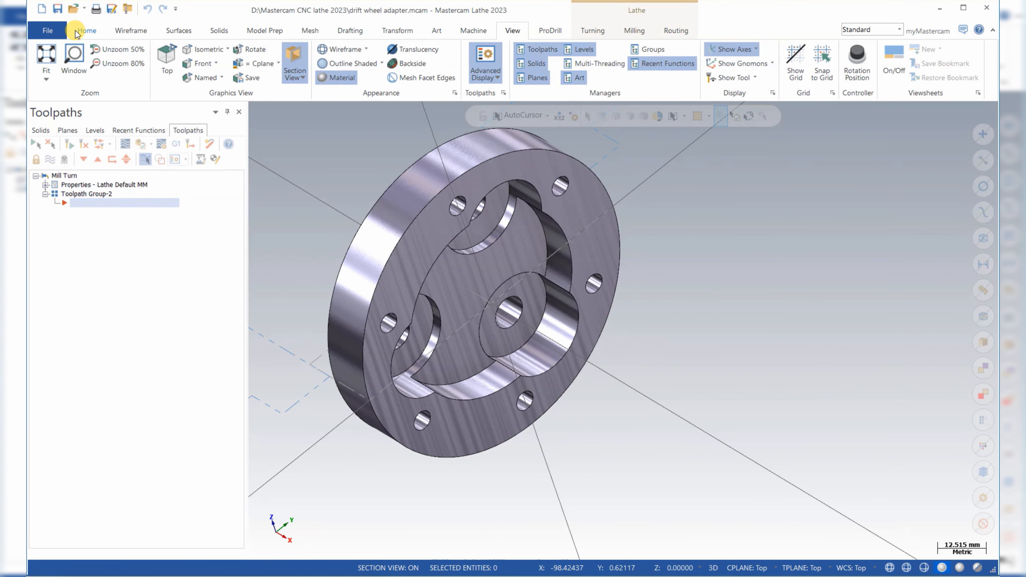
# Step: Measure the diameter of one small outer bolt hole on the adapter's front face using Dynamic analysis
pyautogui.click(77, 32)
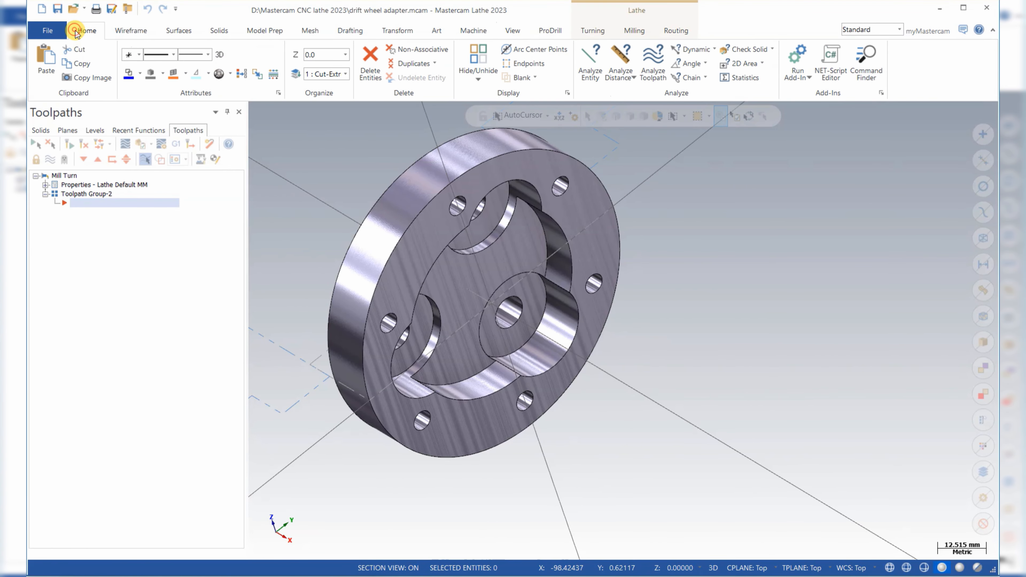
pyautogui.click(700, 53)
pyautogui.scroll(4, 554, 204)
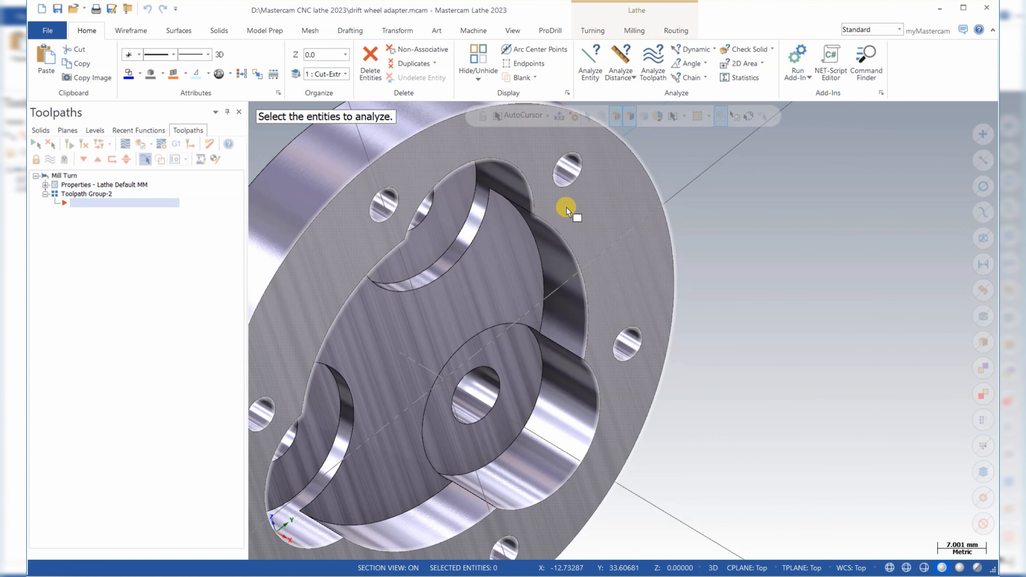
pyautogui.scroll(2, 574, 167)
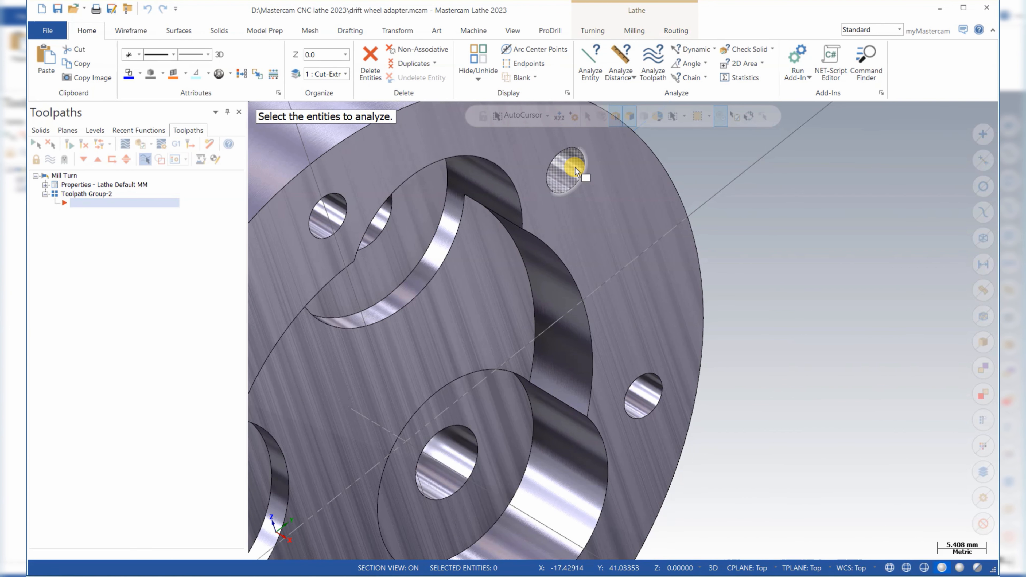
pyautogui.click(575, 166)
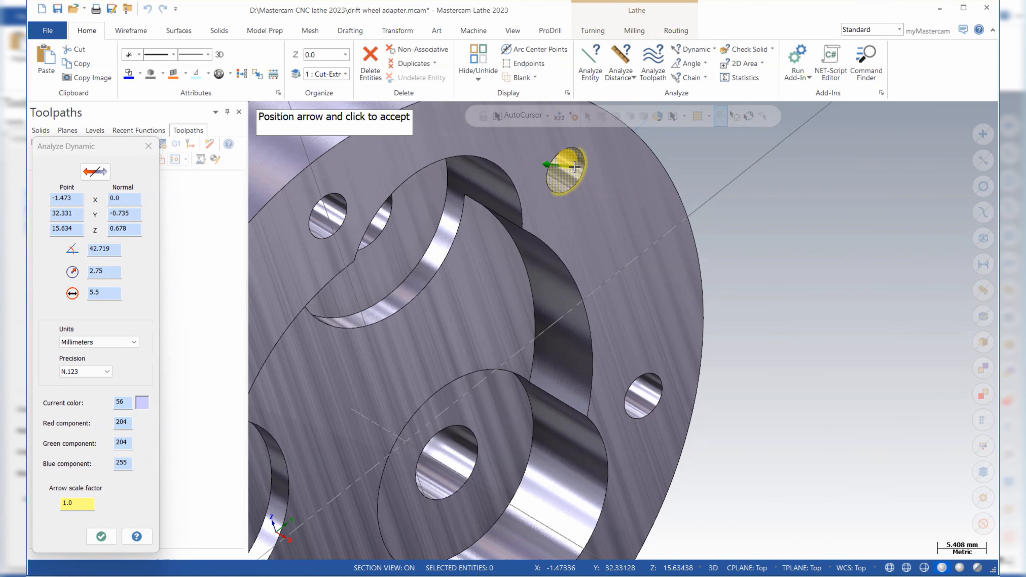
pyautogui.click(575, 166)
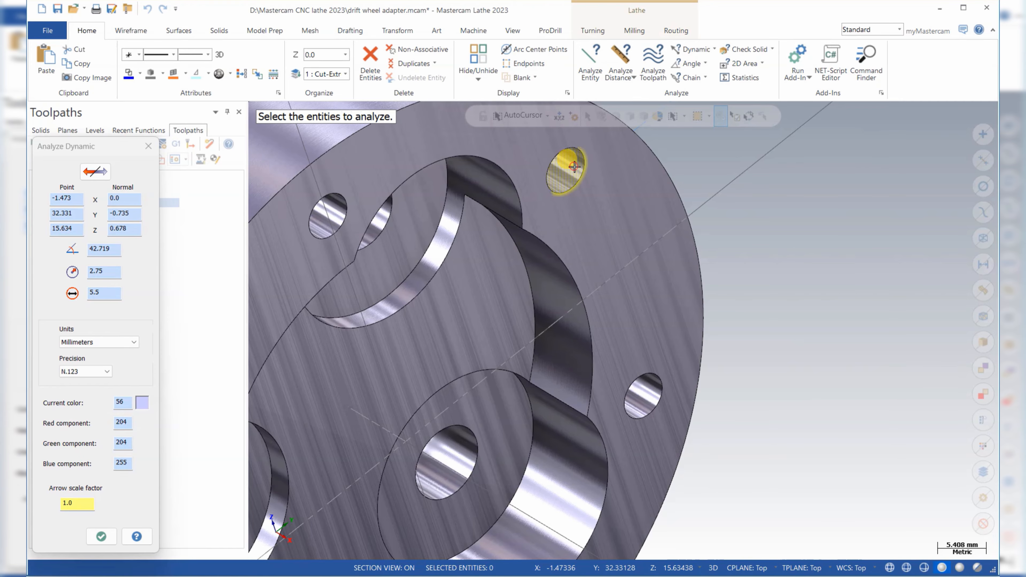
# Step: Measure the diameters of one round counterbore pocket and the through hole at its centre
pyautogui.scroll(-4, 565, 165)
pyautogui.moveTo(494, 278); pyautogui.dragTo(467, 213, button='middle')
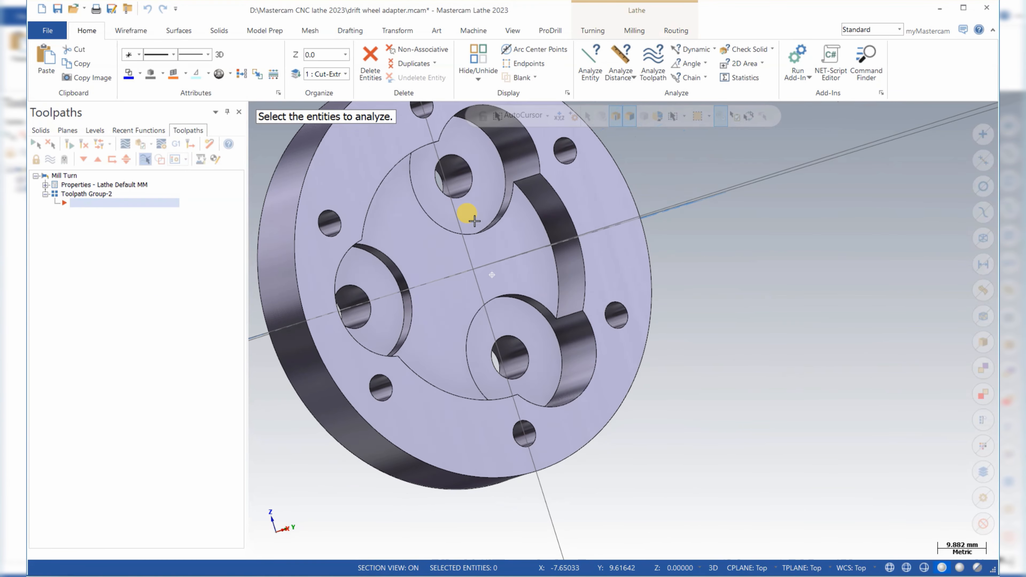
pyautogui.click(520, 150)
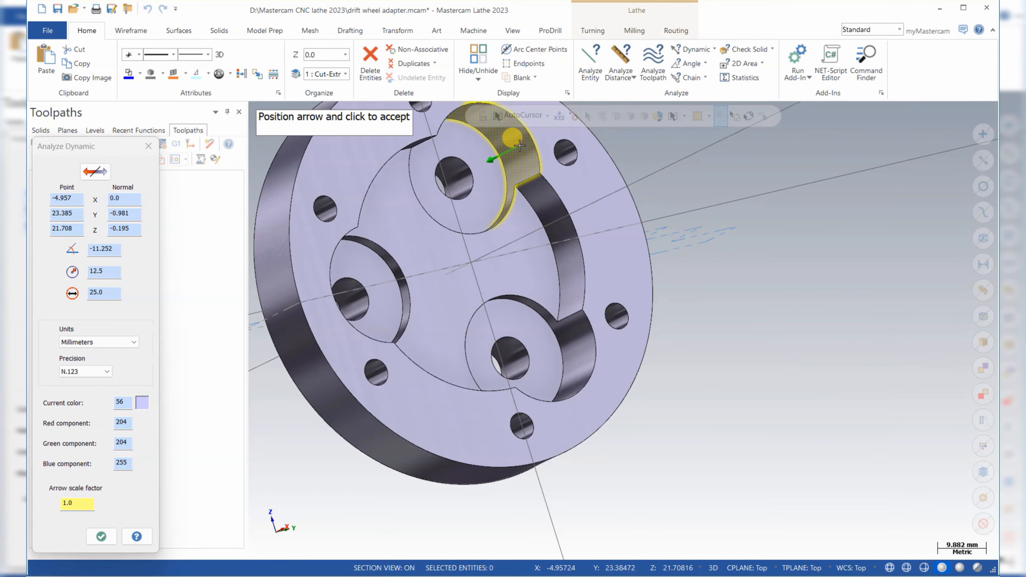
pyautogui.click(520, 147)
pyautogui.scroll(2, 455, 175)
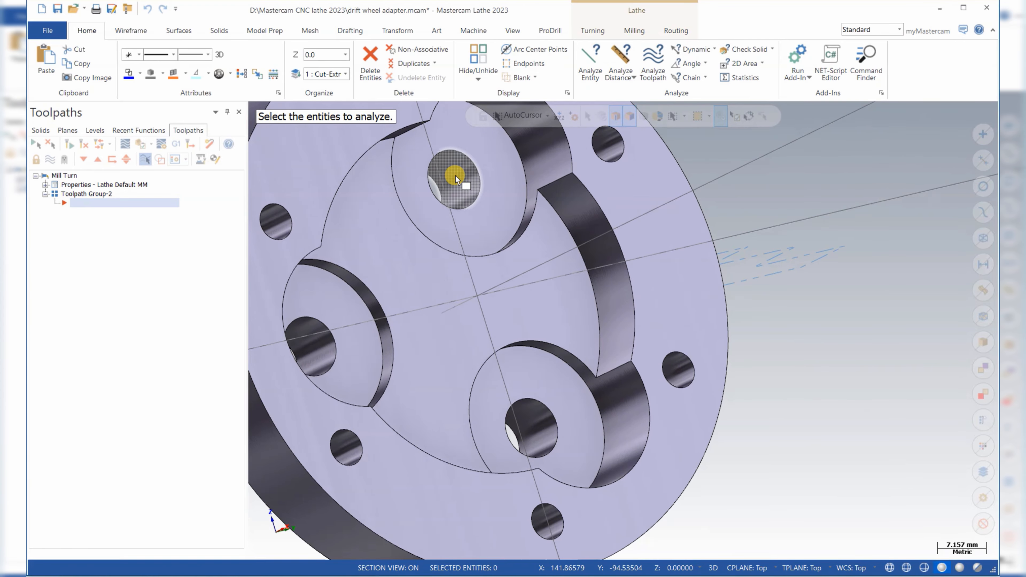
pyautogui.click(455, 175)
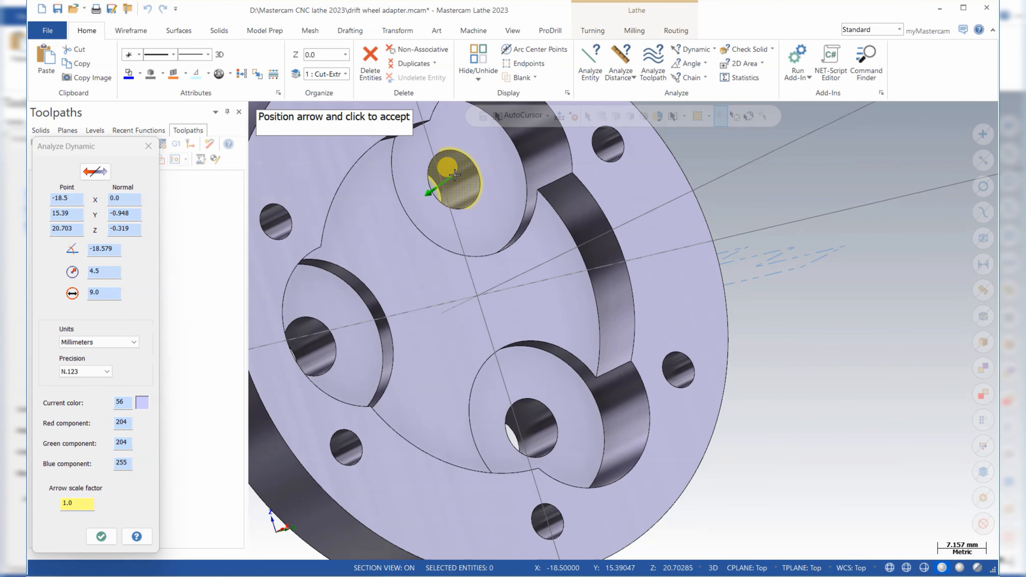
pyautogui.click(456, 175)
# Step: Measure the diameter of the large central recess from its curved wall
pyautogui.scroll(-1, 456, 175)
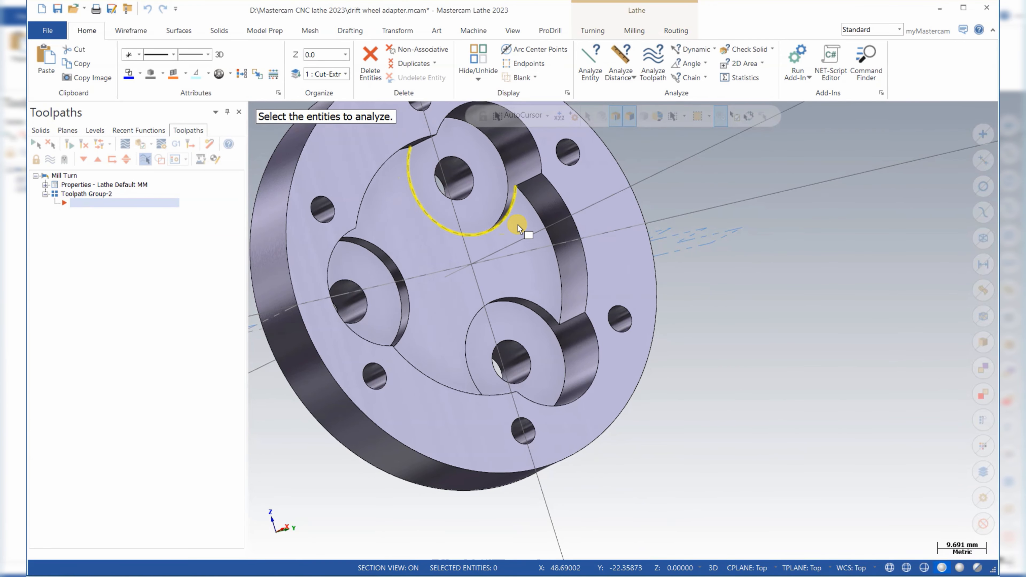
pyautogui.click(550, 221)
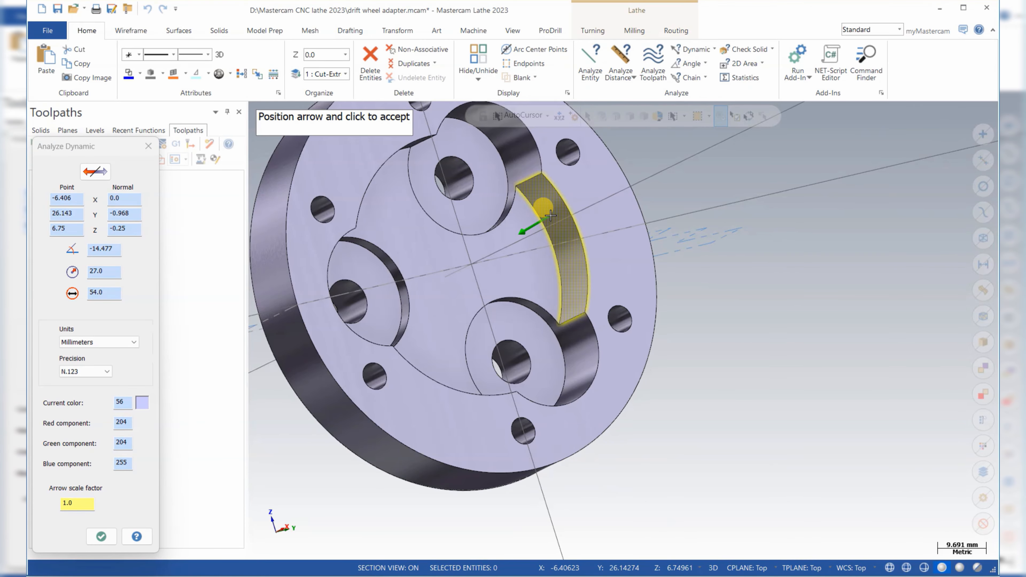
pyautogui.click(550, 217)
# Step: Show the adapter in the Top view and end the dynamic analysis
pyautogui.scroll(-2, 488, 293)
pyautogui.moveTo(488, 293); pyautogui.dragTo(515, 190, button='middle')
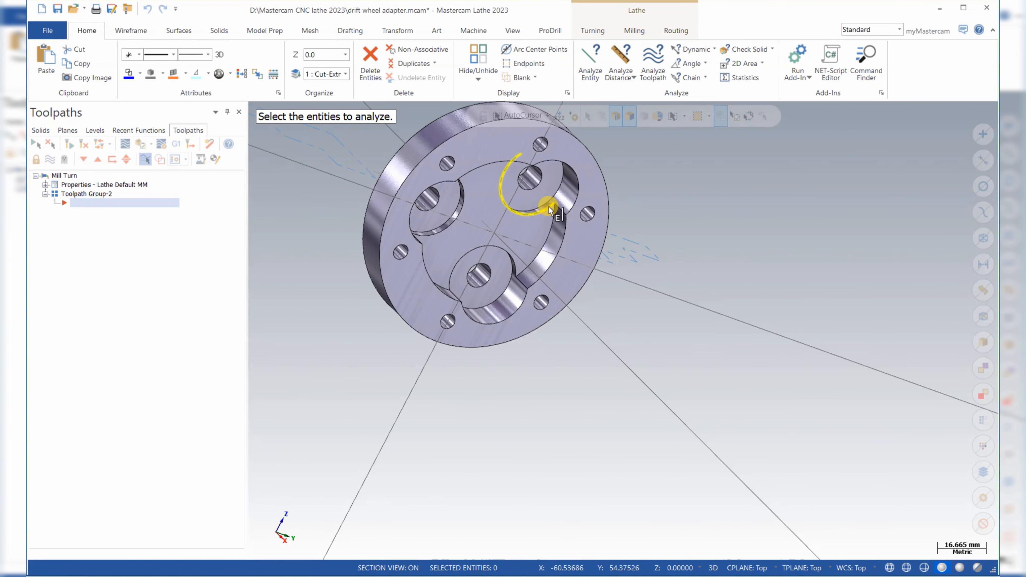
pyautogui.moveTo(357, 309); pyautogui.dragTo(458, 184, button='middle')
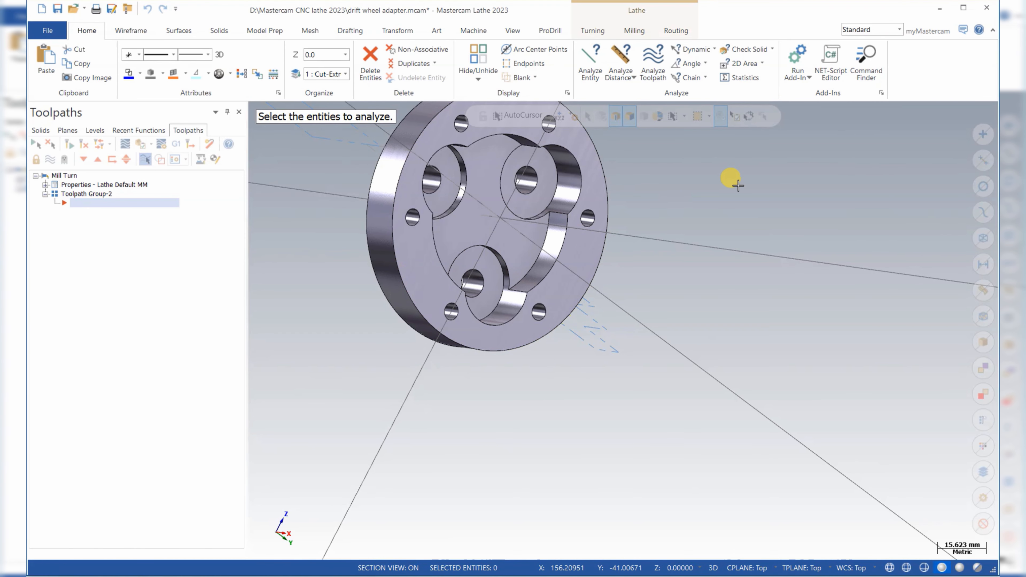
pyautogui.rightClick(737, 173)
pyautogui.click(770, 240)
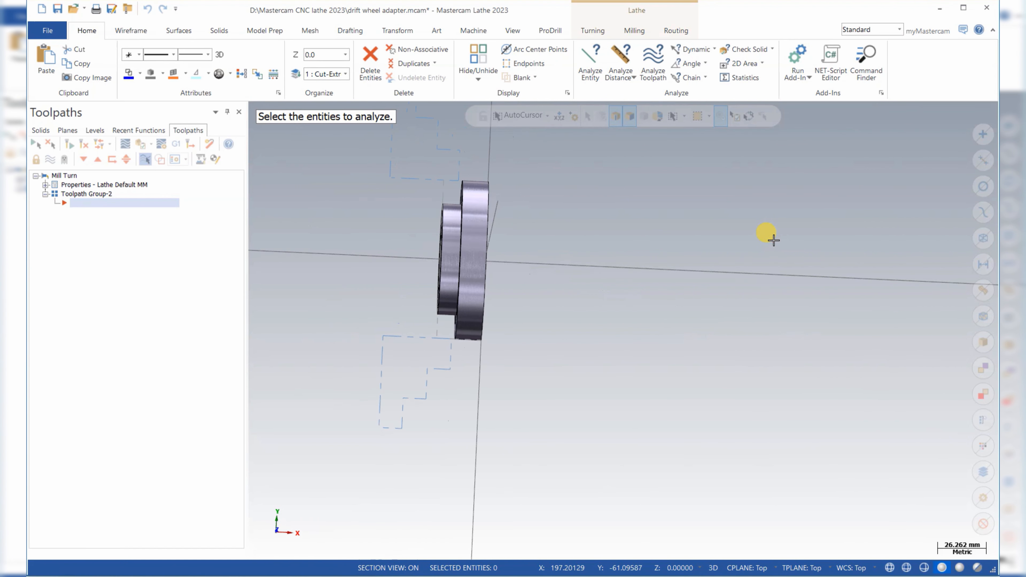
pyautogui.press('Escape')
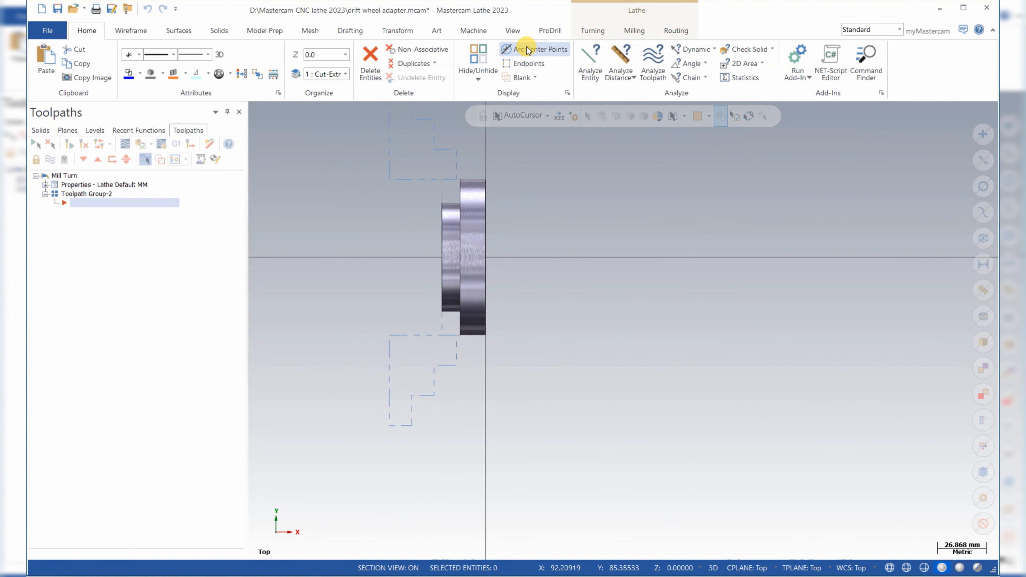
# Step: Open the machine group properties and set the default program number to 11 in the tool settings
pyautogui.click(486, 36)
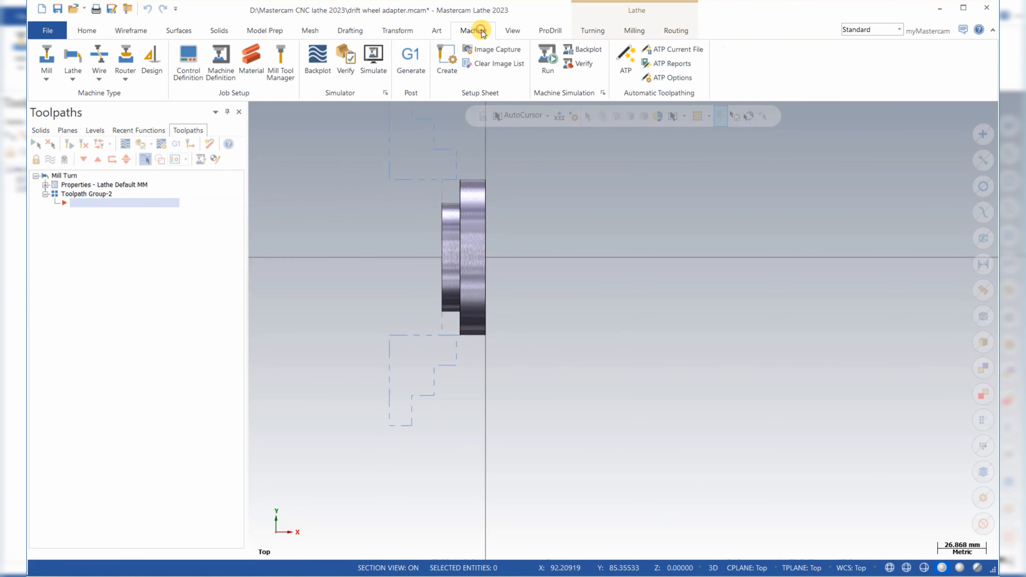
pyautogui.click(45, 184)
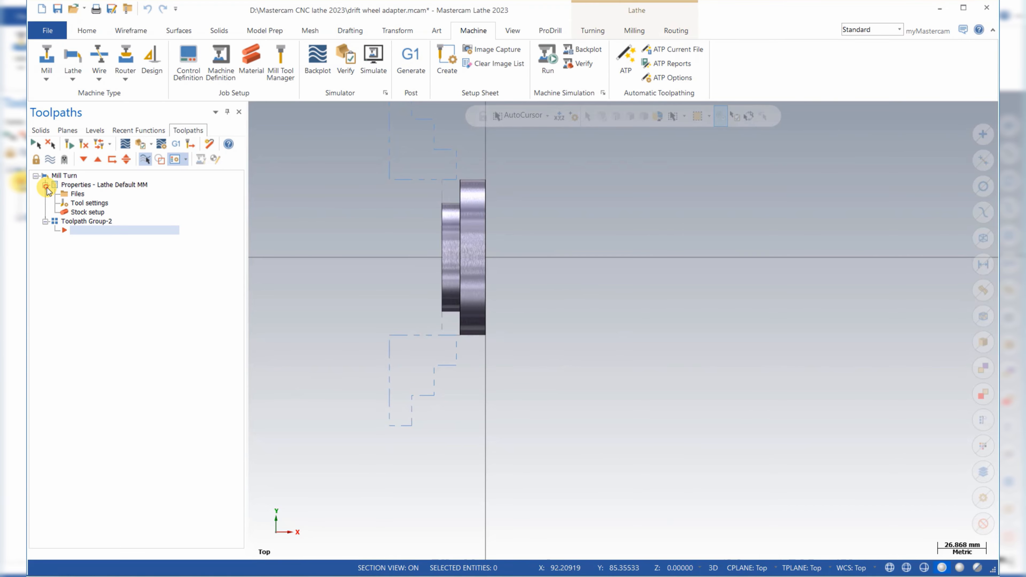
pyautogui.click(83, 213)
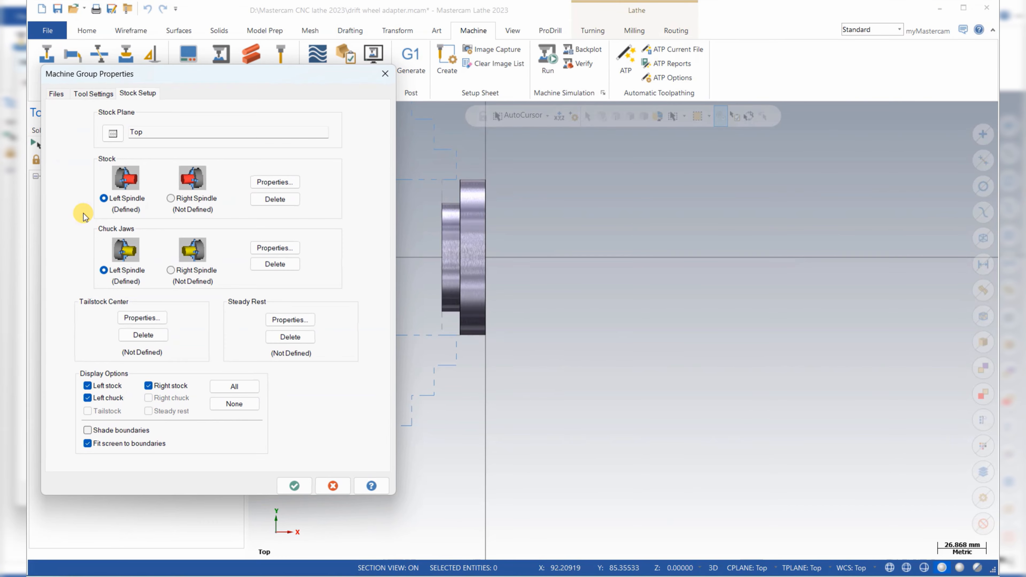
pyautogui.click(83, 93)
pyautogui.click(191, 124)
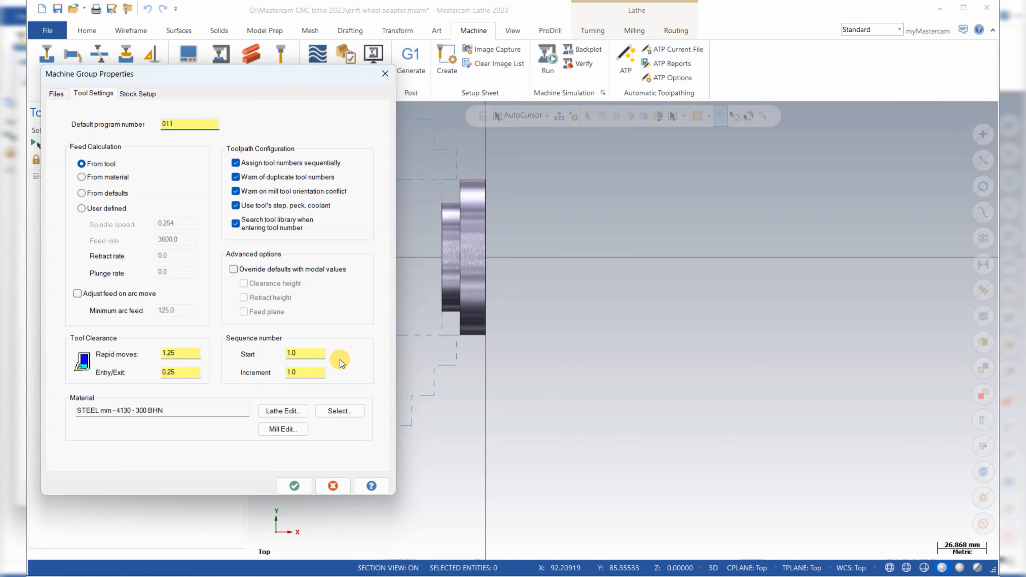
pyautogui.click(309, 355)
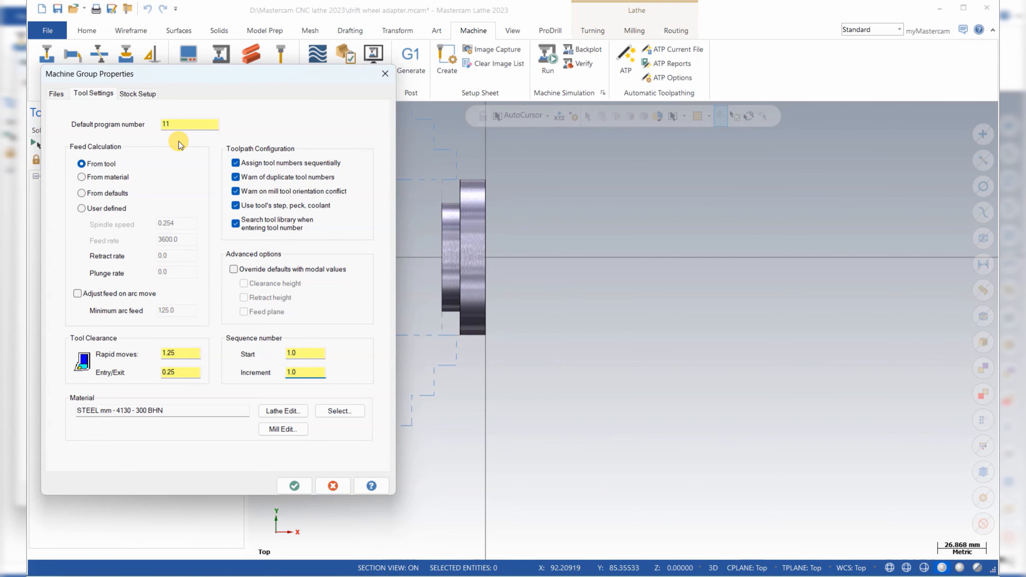
# Step: Review the left spindle stock geometry, and turn on shaded boundaries in the machine group's stock setup
pyautogui.click(130, 94)
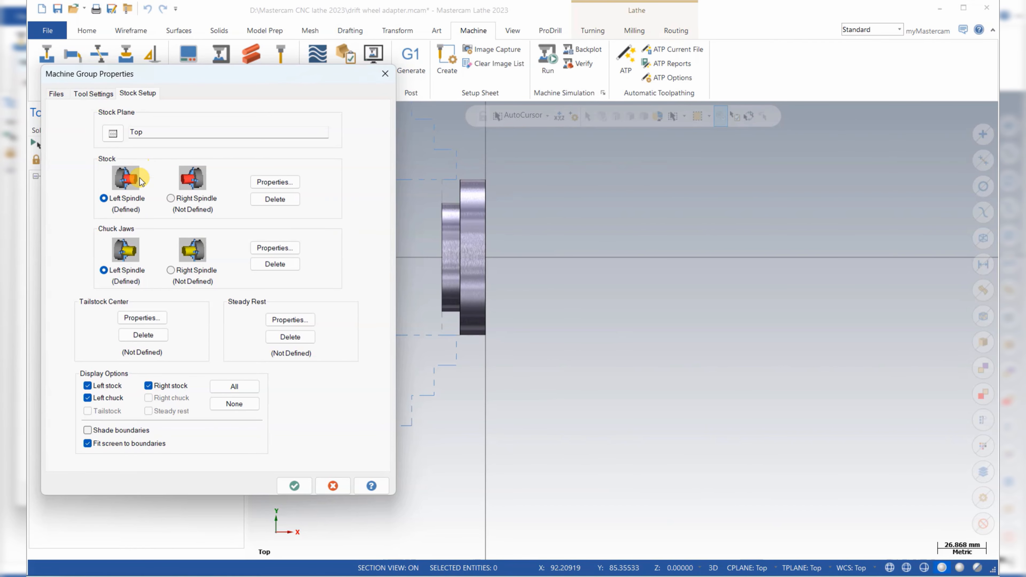
pyautogui.click(275, 184)
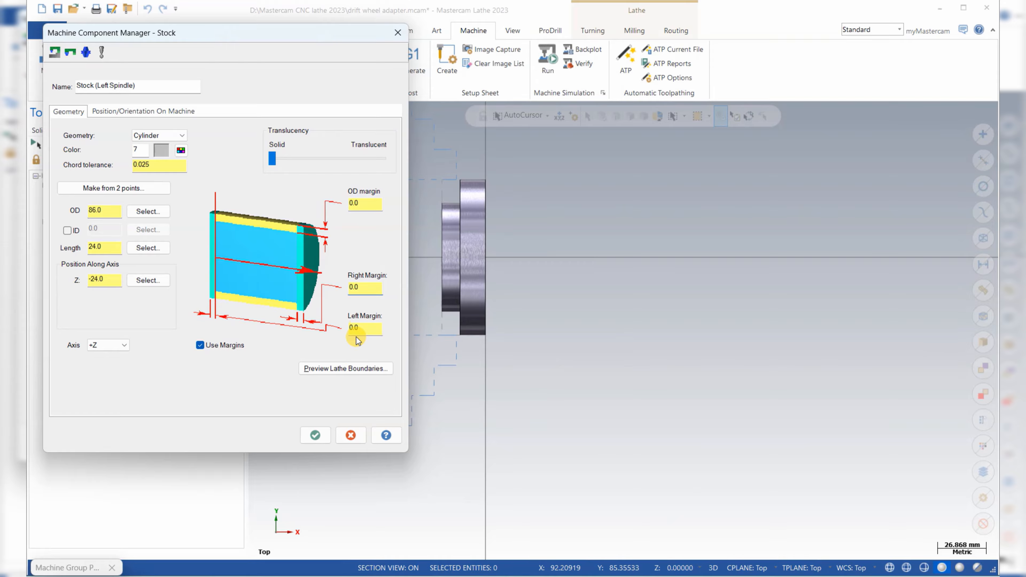
pyautogui.click(314, 435)
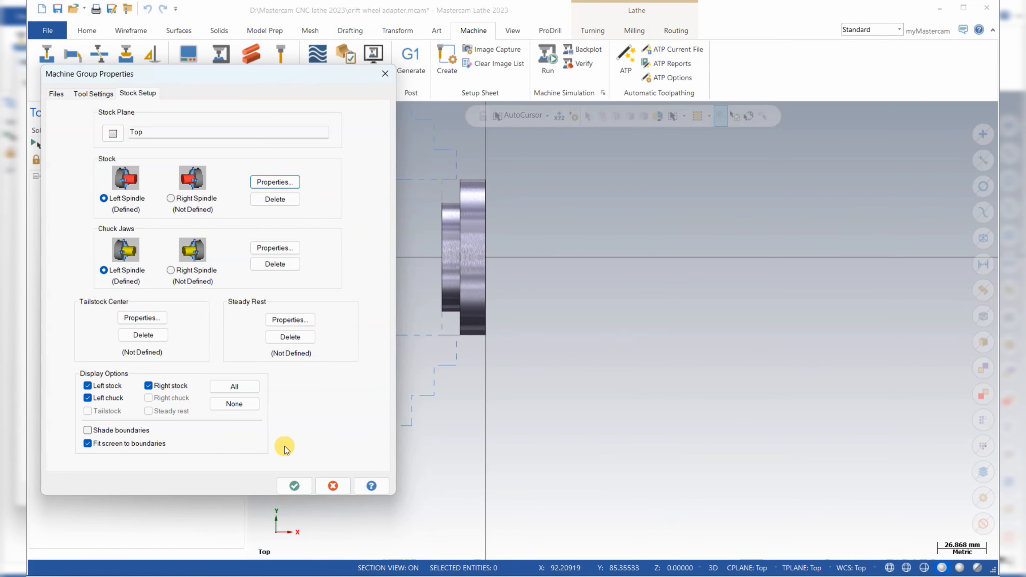
pyautogui.click(119, 430)
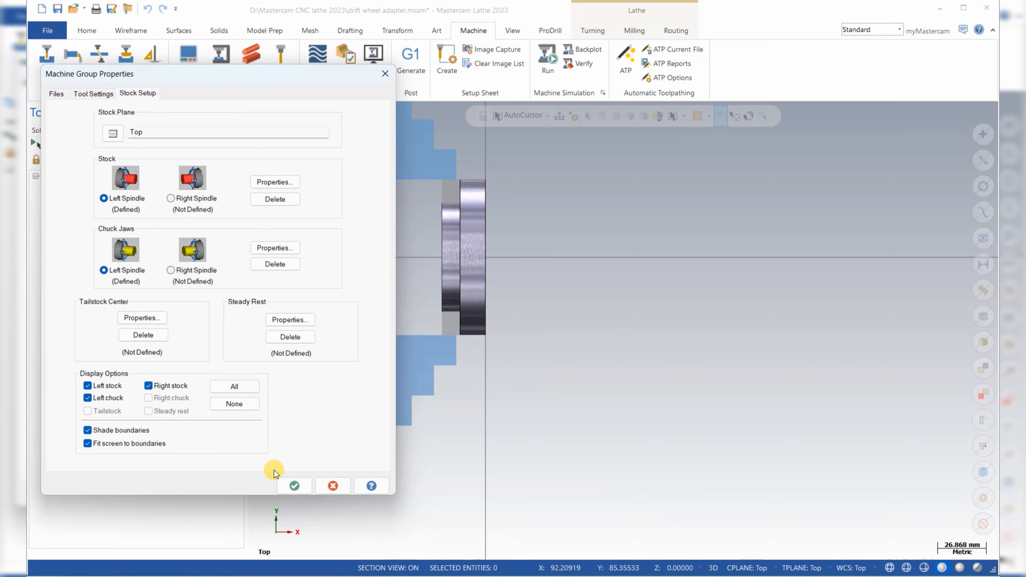
pyautogui.click(294, 486)
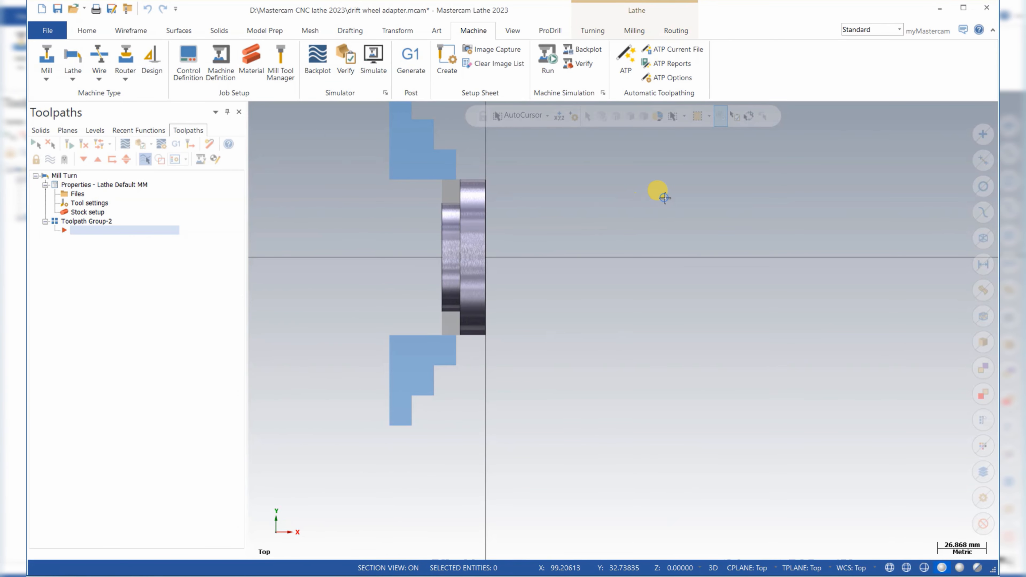
# Step: Show the adapter in the Isometric view, collapse the machine group's properties, and save the file
pyautogui.rightClick(662, 198)
pyautogui.click(711, 310)
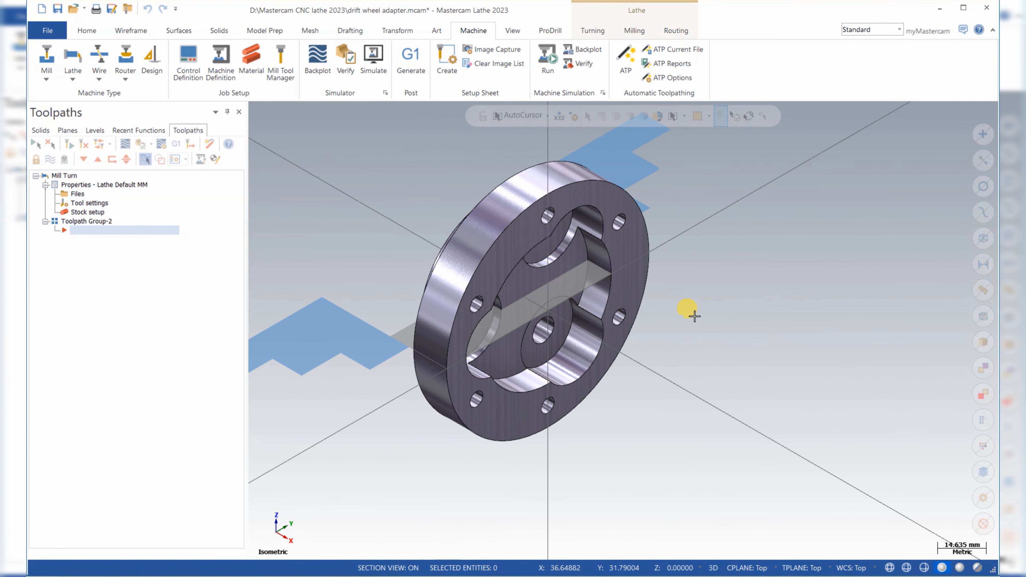
pyautogui.scroll(3, 381, 215)
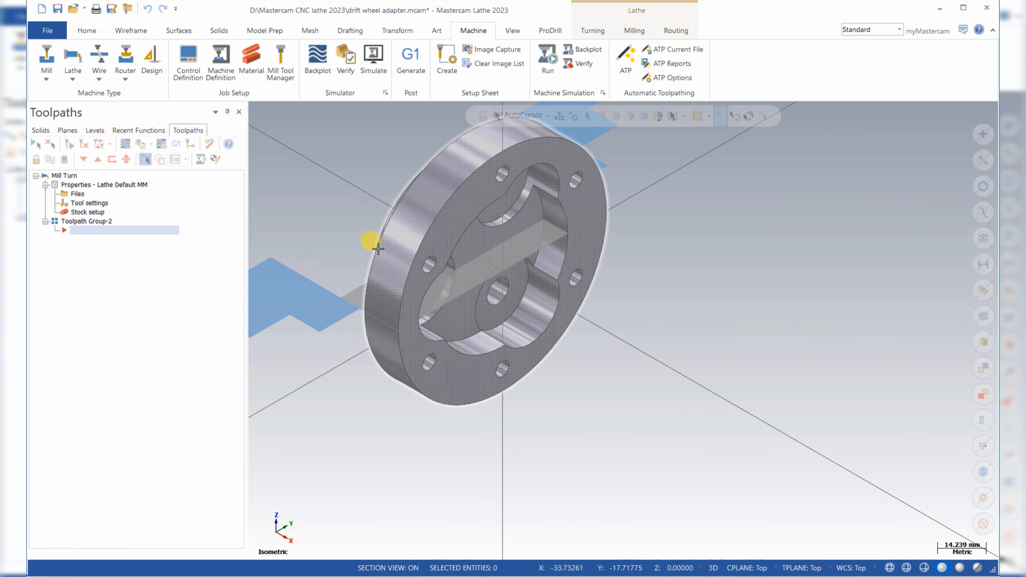
pyautogui.scroll(-1, 381, 215)
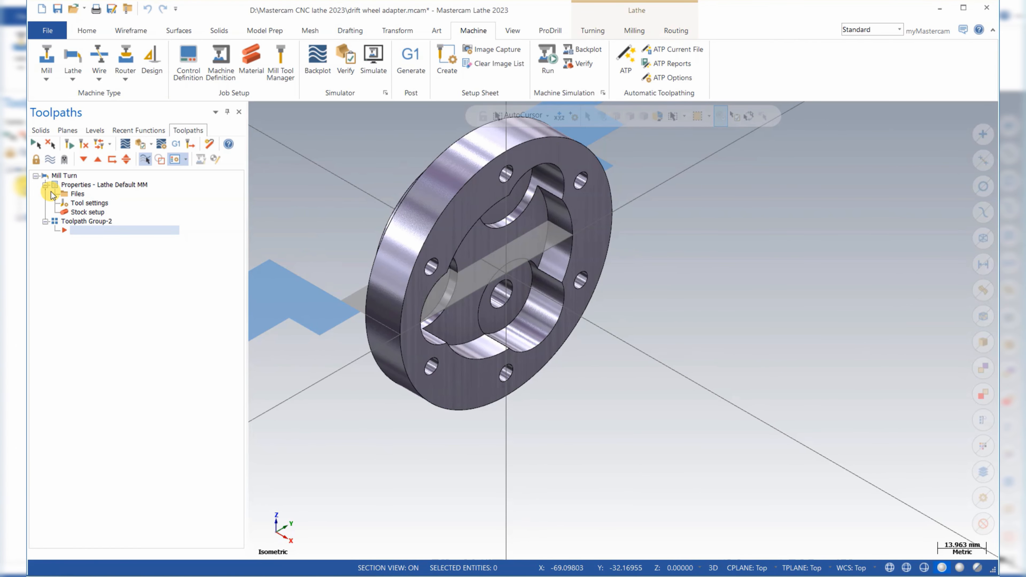
pyautogui.click(45, 185)
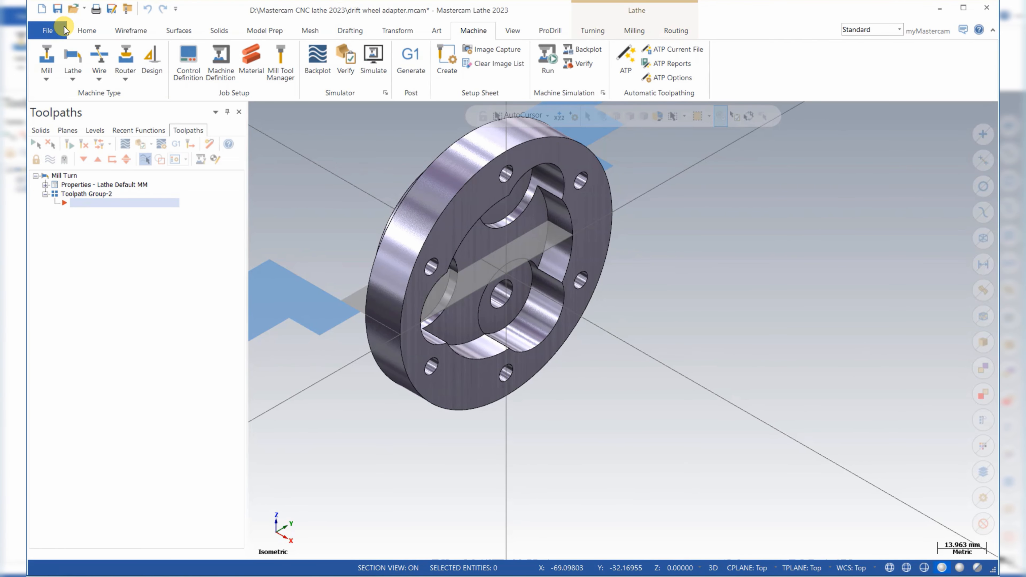
pyautogui.click(57, 8)
# Step: Examine the adapter against the shaded stock and chuck jaws in the Isometric and Top views
pyautogui.scroll(3, 561, 190)
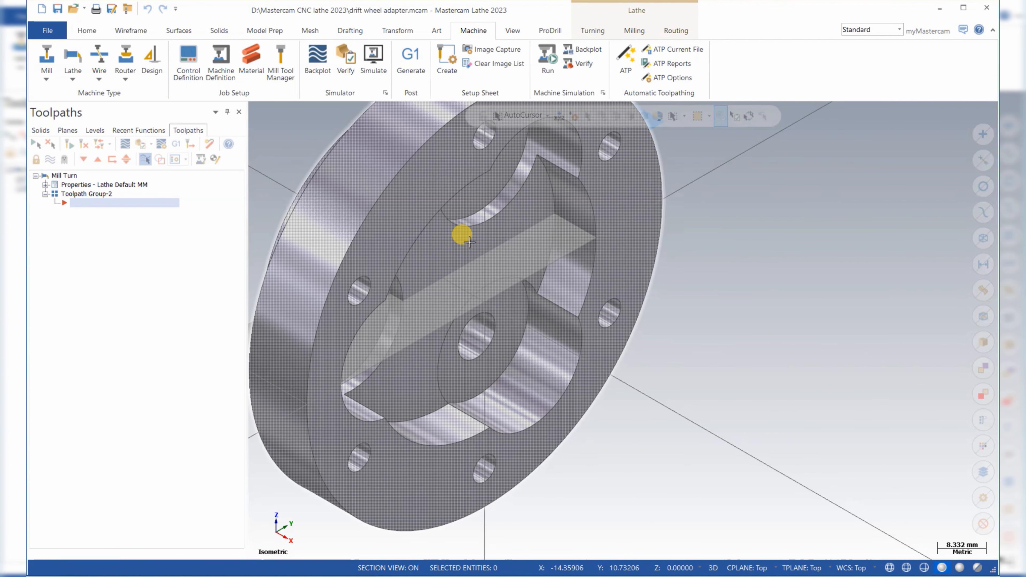
pyautogui.scroll(-3, 486, 272)
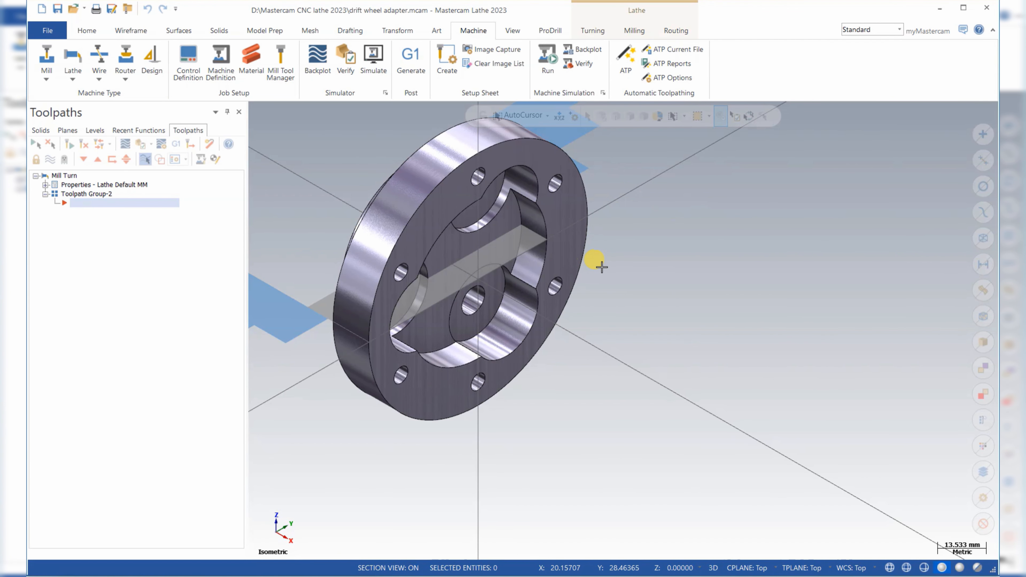
pyautogui.scroll(3, 614, 281)
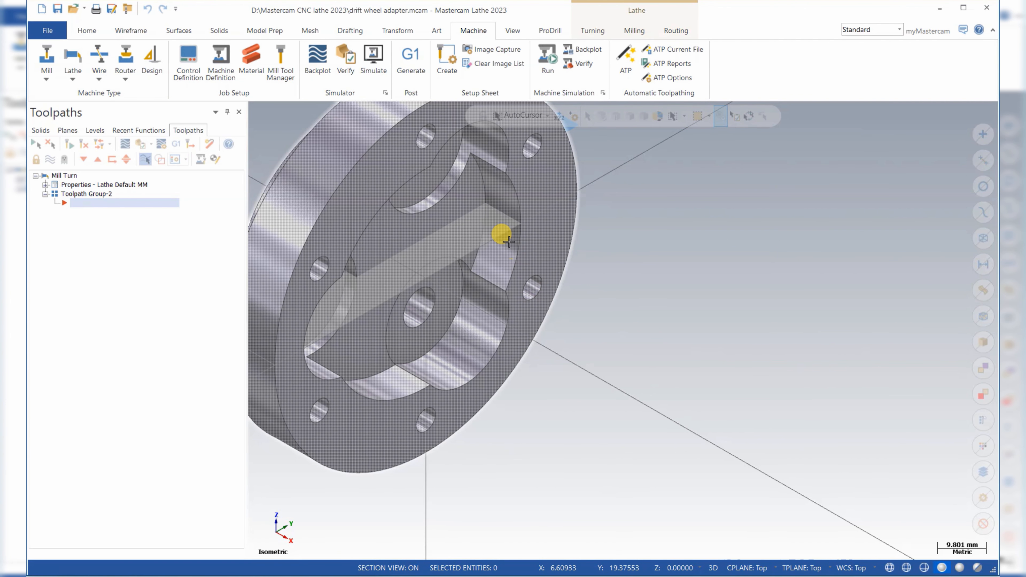
pyautogui.scroll(-5, 406, 260)
pyautogui.scroll(4, 642, 244)
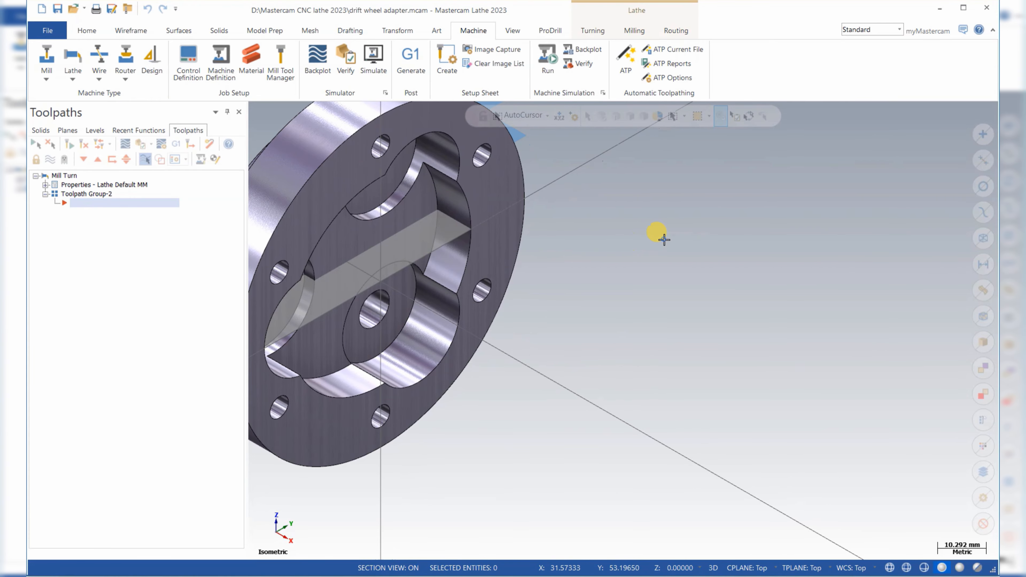
pyautogui.rightClick(663, 239)
pyautogui.click(694, 309)
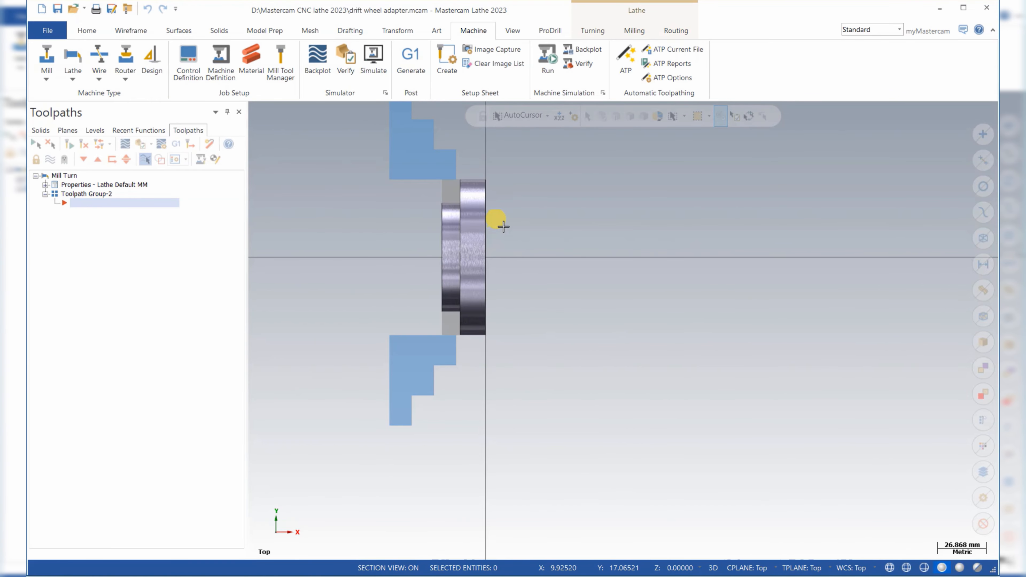
pyautogui.scroll(5, 495, 221)
pyautogui.scroll(1, 497, 221)
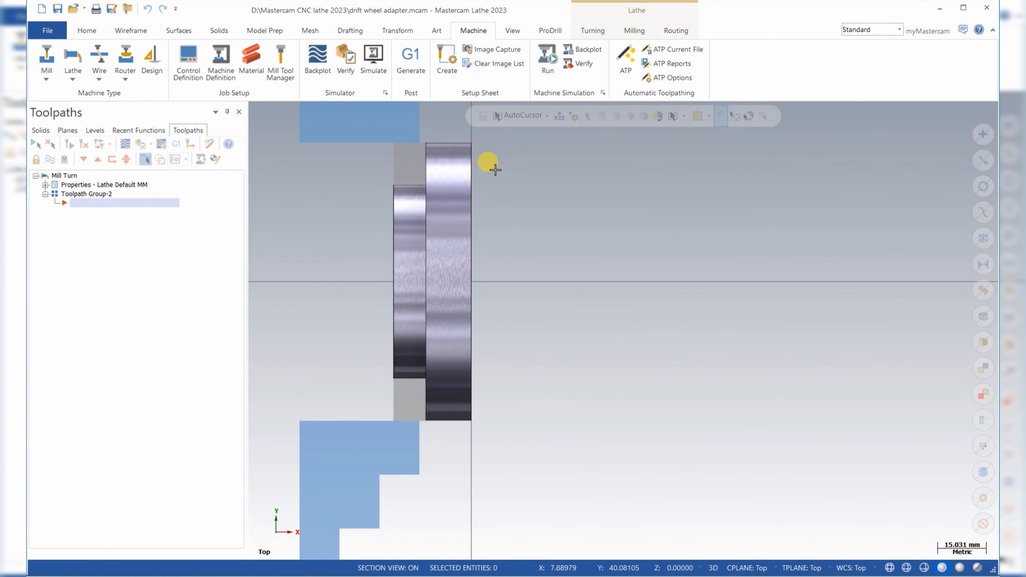
pyautogui.scroll(-3, 348, 222)
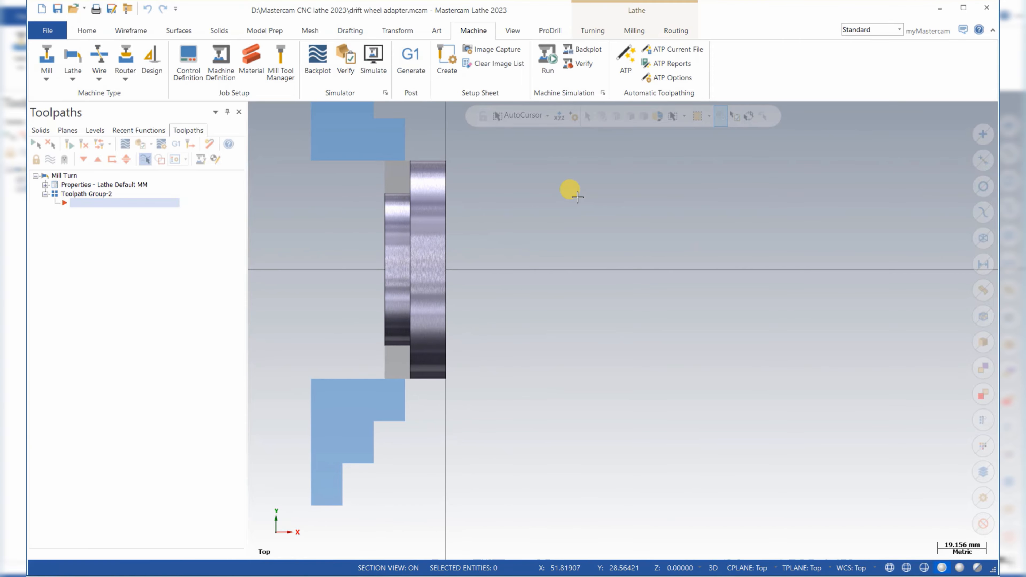
pyautogui.rightClick(577, 197)
pyautogui.click(612, 310)
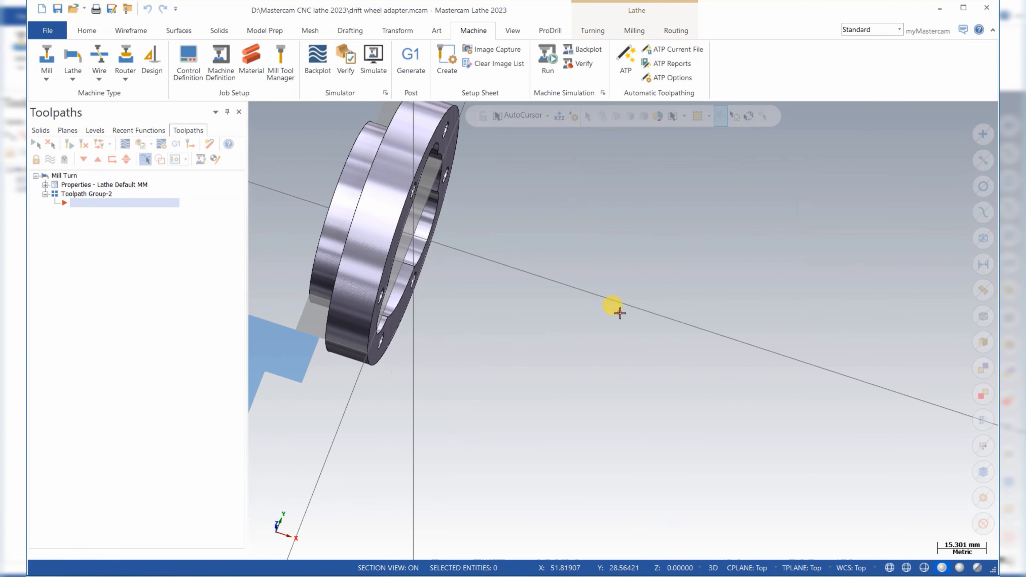
# Step: Show level 2 (TF), hide level 1 (Cut-Extrude3), and view the turning profile in the Top view
pyautogui.click(95, 130)
pyautogui.click(68, 184)
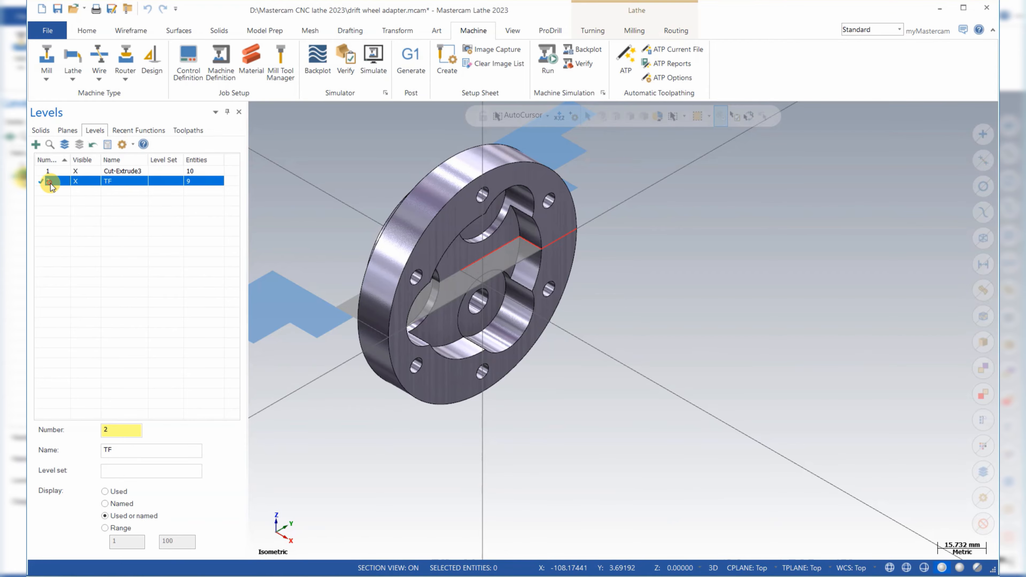
pyautogui.click(73, 173)
pyautogui.rightClick(616, 183)
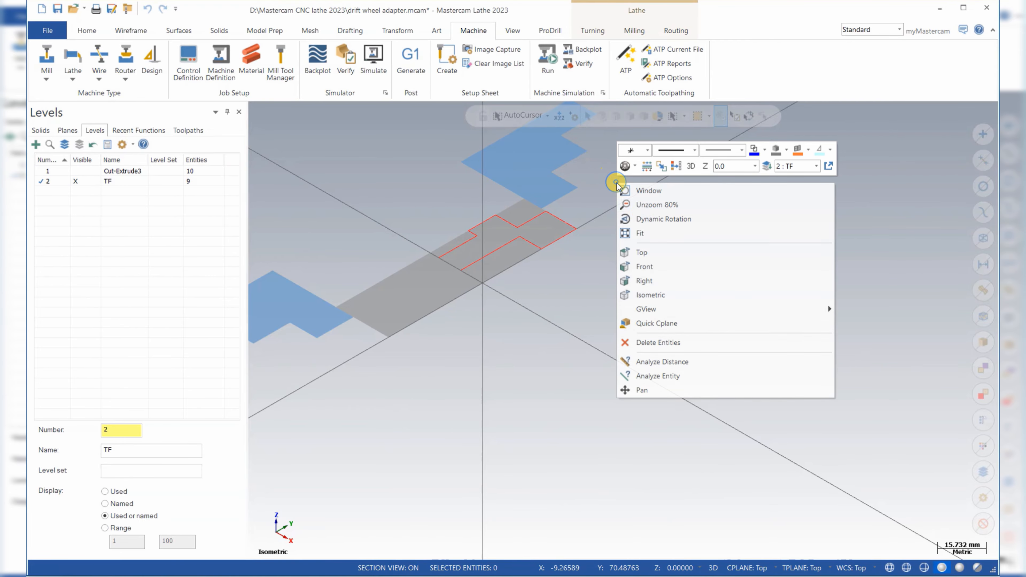
pyautogui.click(658, 253)
pyautogui.scroll(-3, 590, 233)
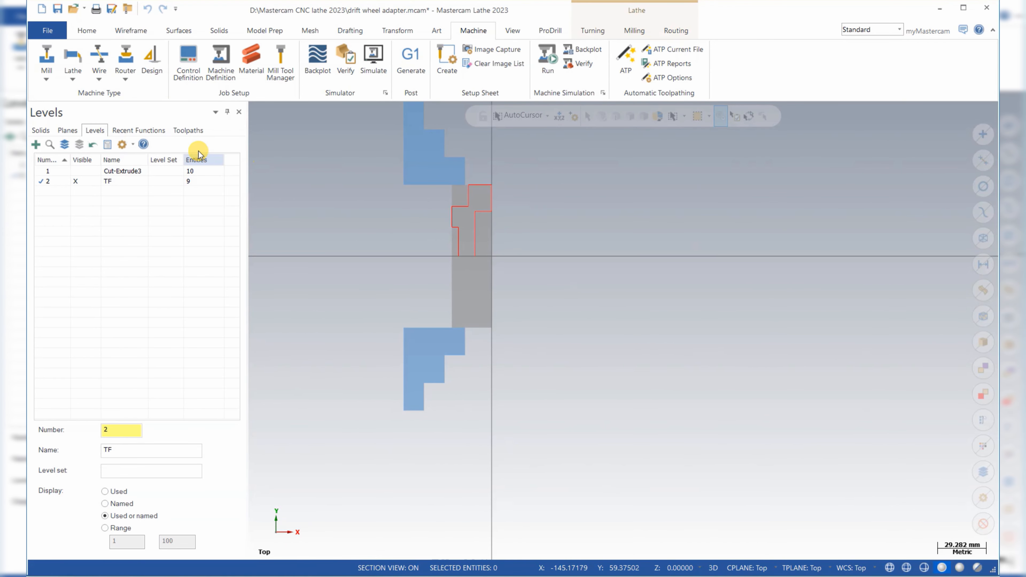
# Step: Turn off shaded boundaries in the machine group's stock setup and accept the properties
pyautogui.click(189, 130)
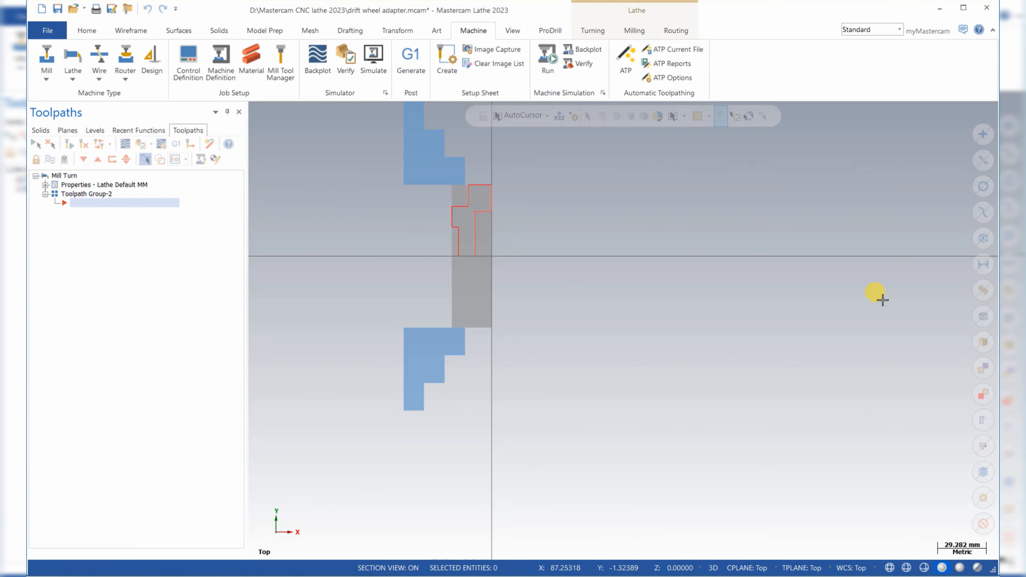
pyautogui.click(45, 185)
pyautogui.doubleClick(88, 213)
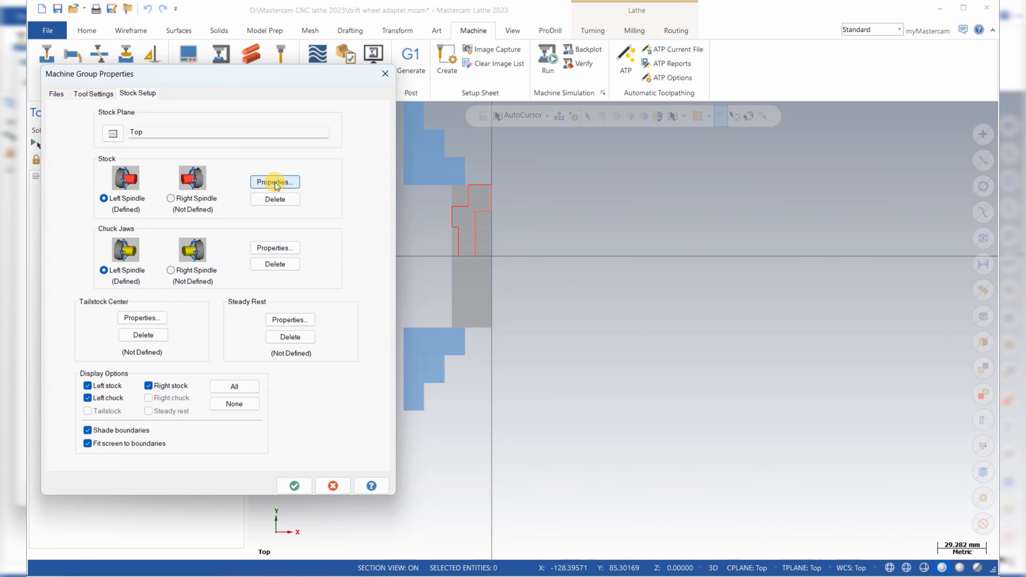
pyautogui.click(101, 434)
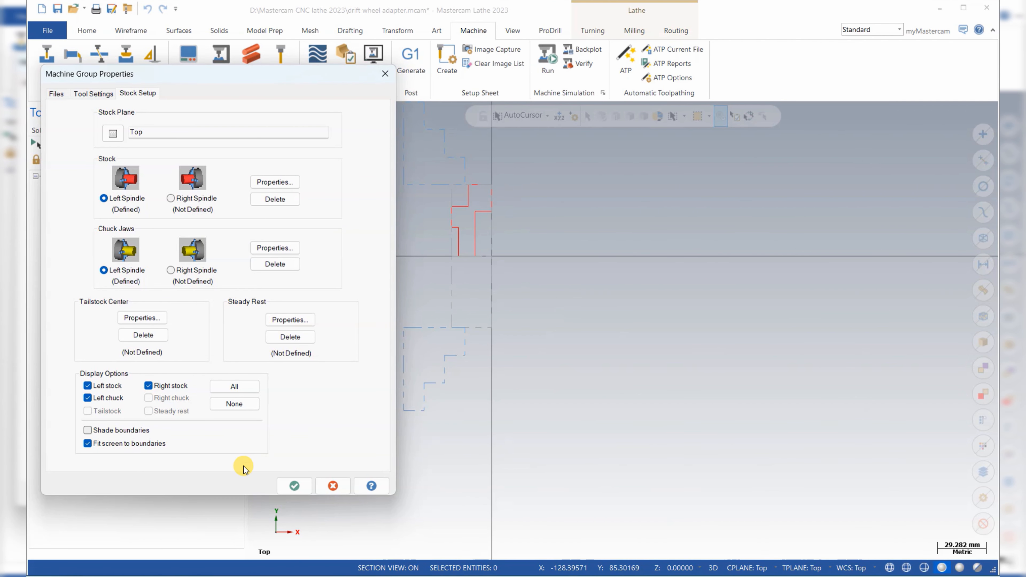
pyautogui.click(293, 484)
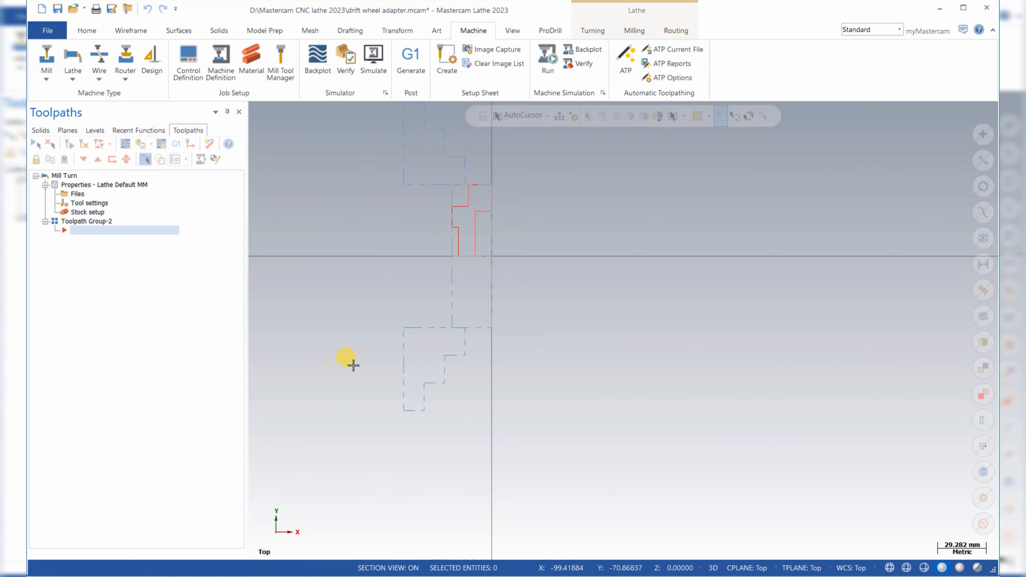
# Step: Show the turning profile in the Isometric view and save the file
pyautogui.scroll(2, 520, 213)
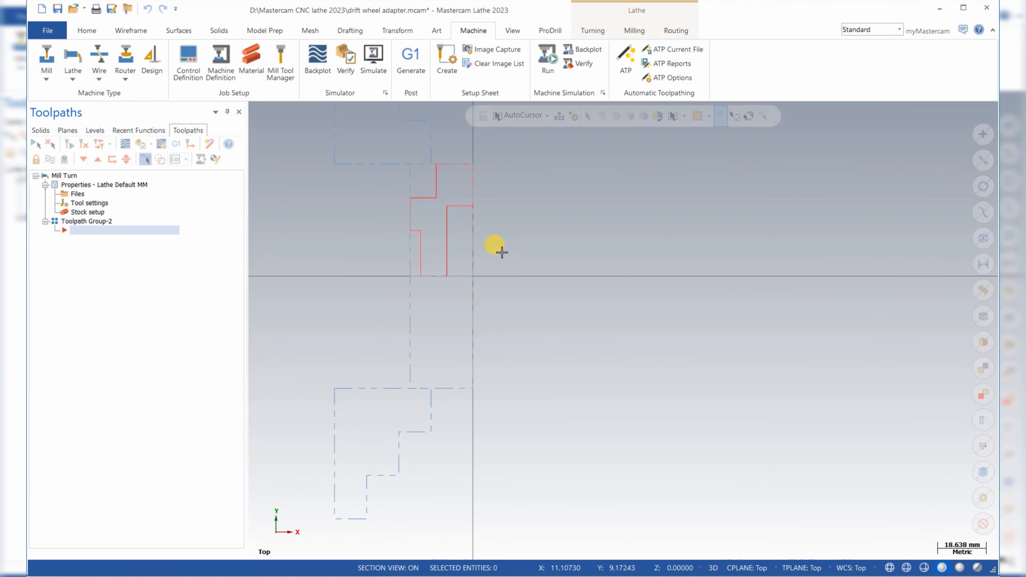
pyautogui.rightClick(662, 220)
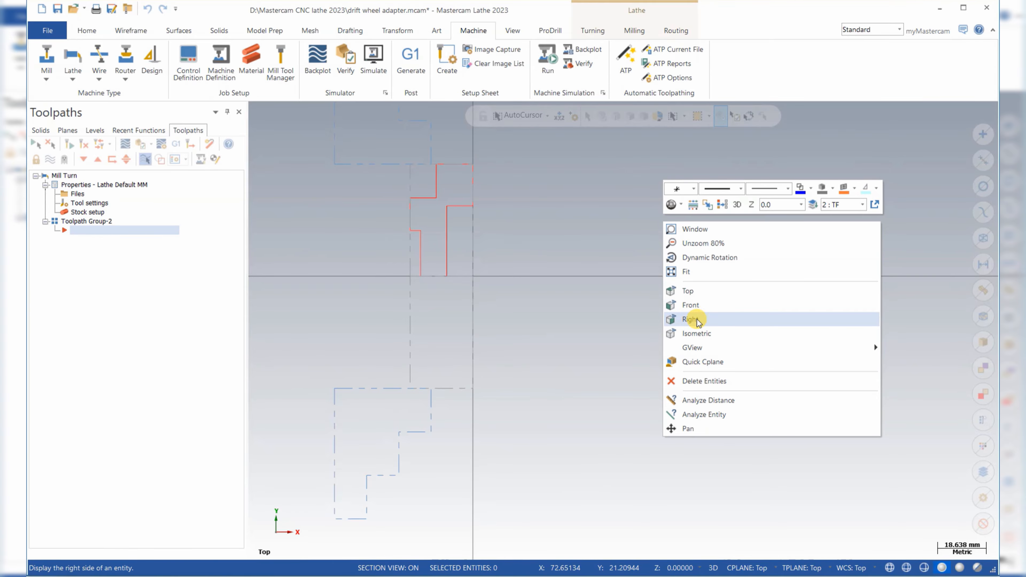
pyautogui.click(693, 333)
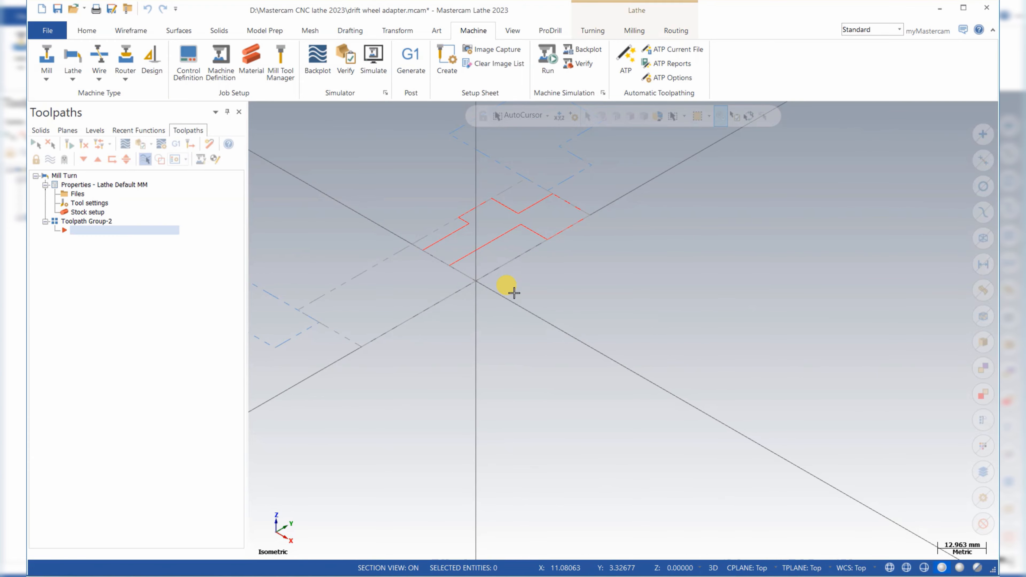
pyautogui.click(57, 8)
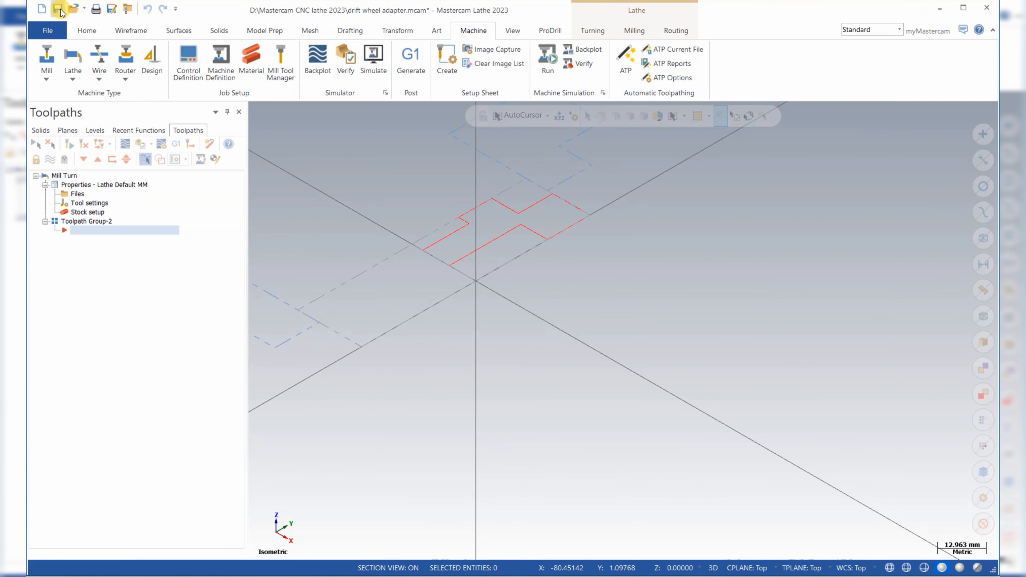
# Step: Make level 1 (Cut-Extrude3) visible again to display the adapter solid together with the turning profile
pyautogui.click(95, 130)
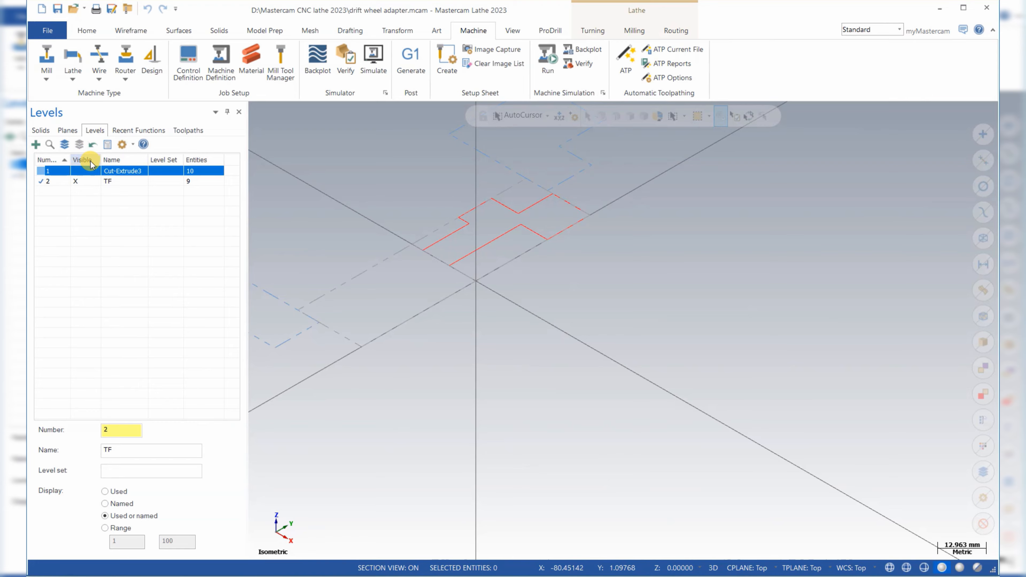
pyautogui.click(77, 171)
pyautogui.scroll(2, 525, 270)
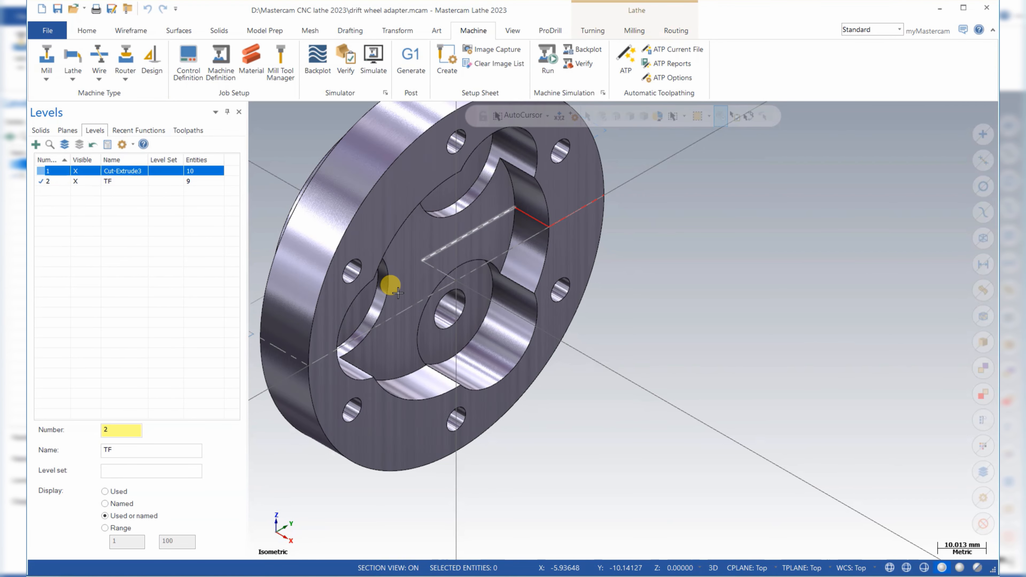
pyautogui.scroll(-4, 468, 258)
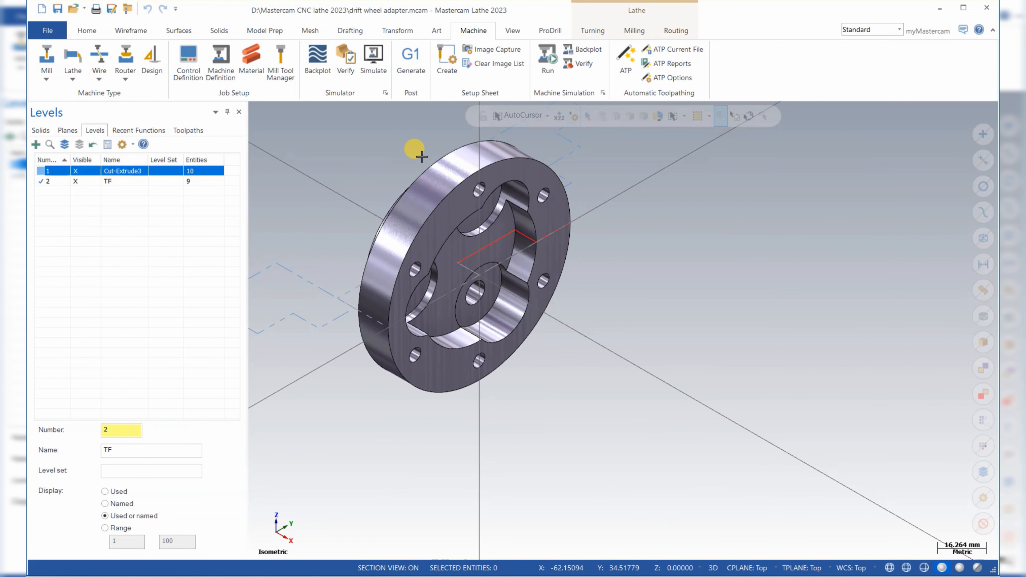
pyautogui.scroll(2, 404, 162)
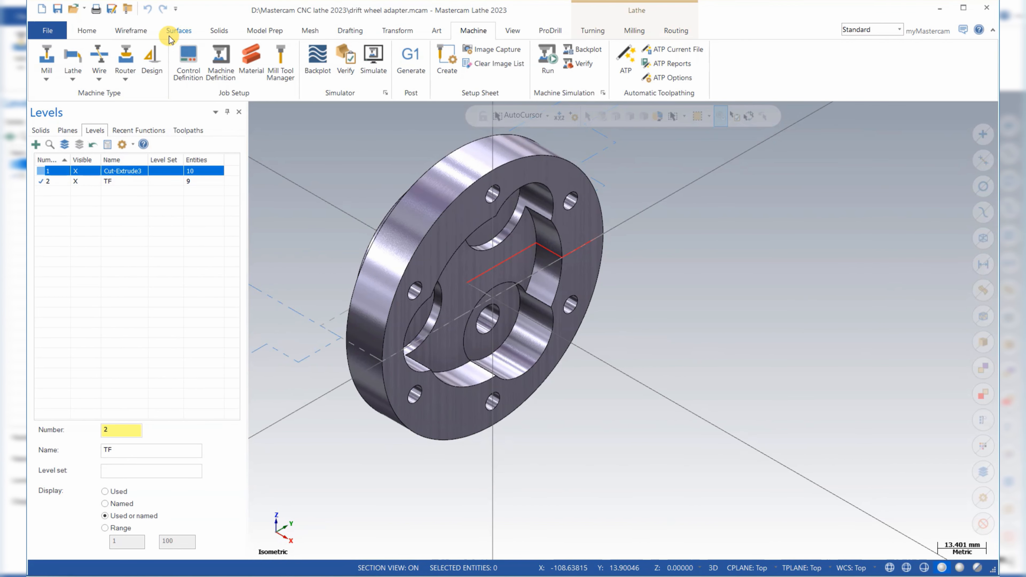
# Step: Start a lathe Drill toolpath and select the 40 mm diameter drill from the library tools
pyautogui.click(592, 29)
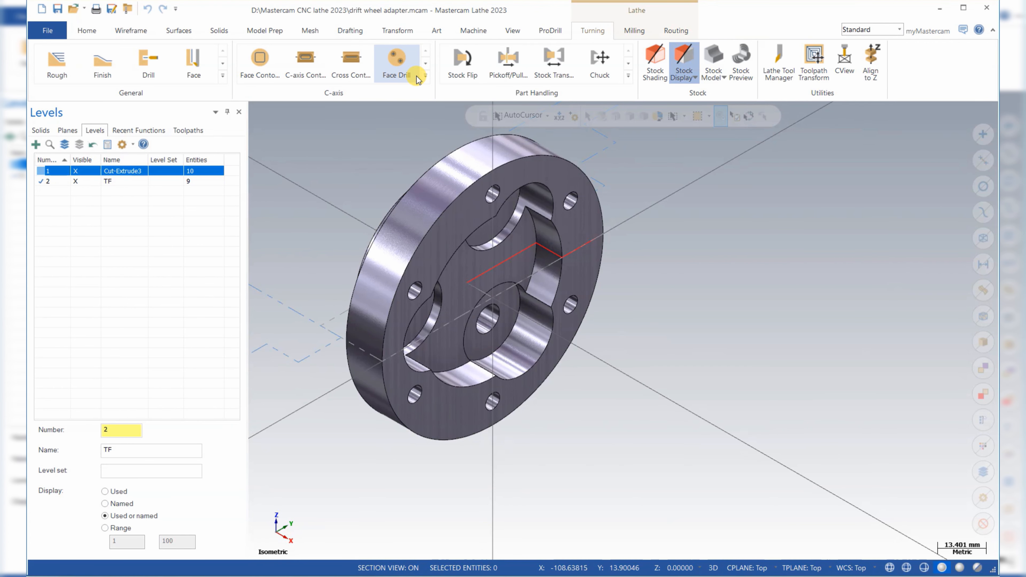
pyautogui.click(228, 80)
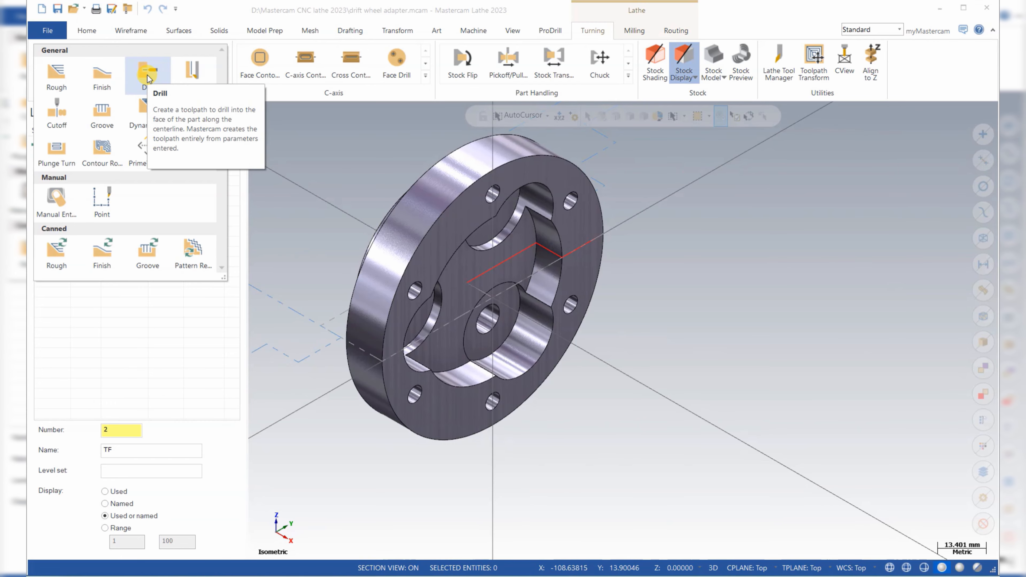
pyautogui.click(146, 75)
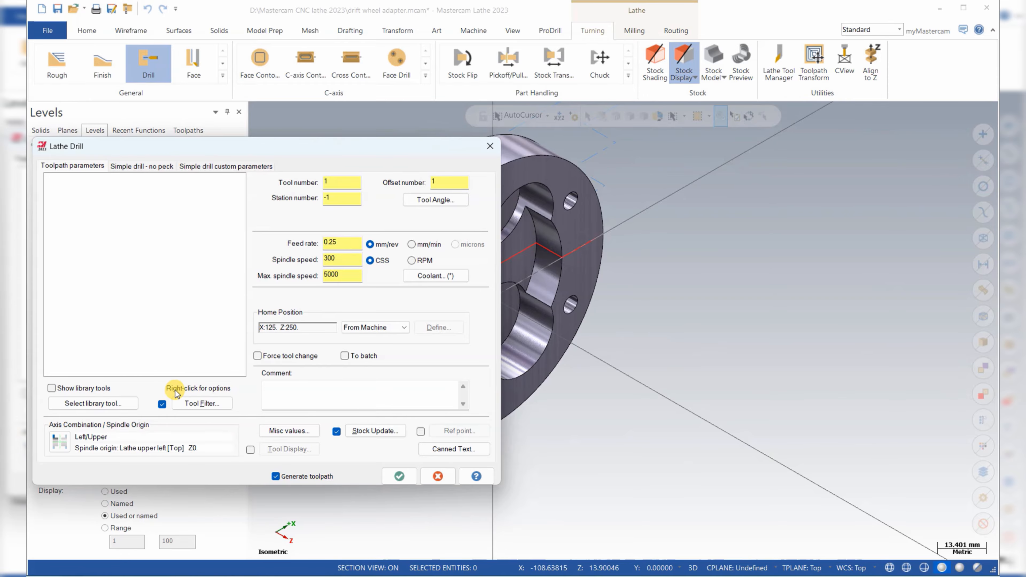
pyautogui.click(51, 388)
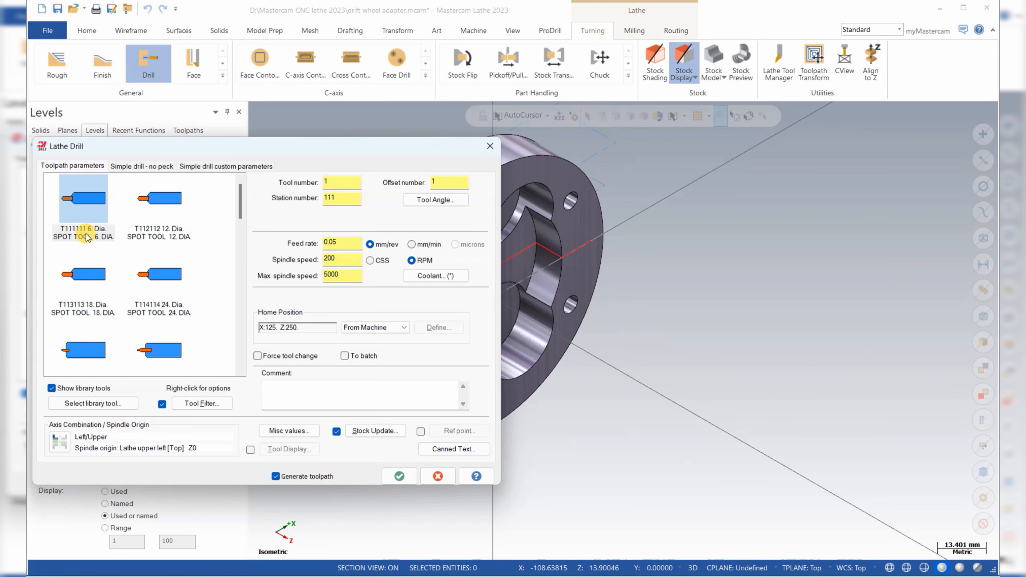
pyautogui.scroll(-3, 121, 239)
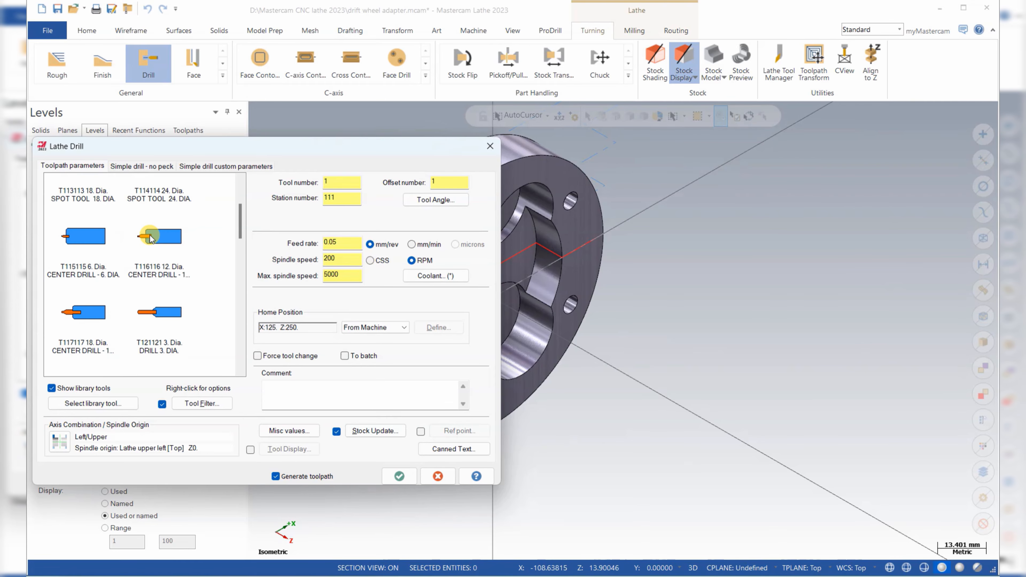
pyautogui.scroll(-3, 174, 217)
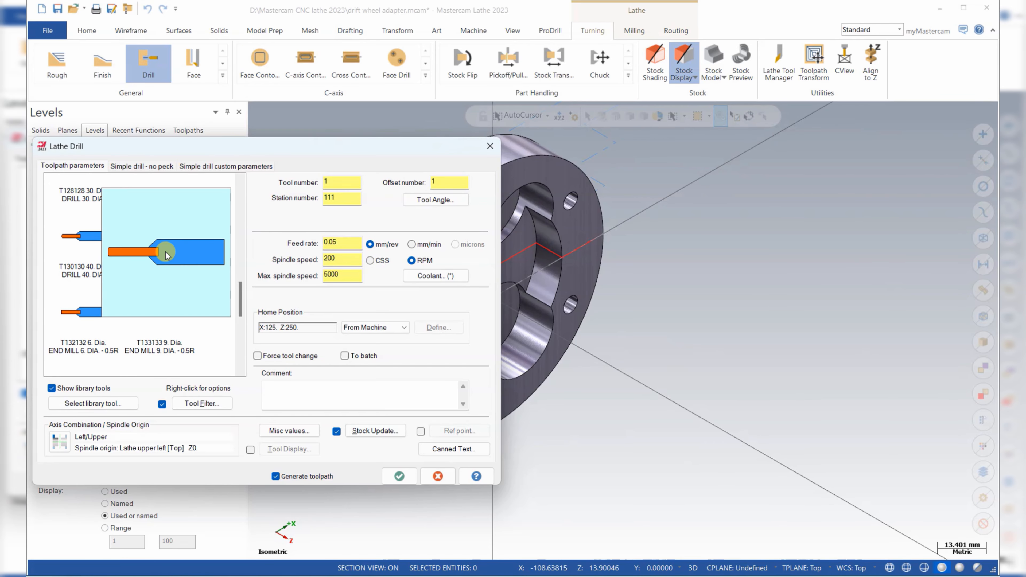
pyautogui.click(88, 234)
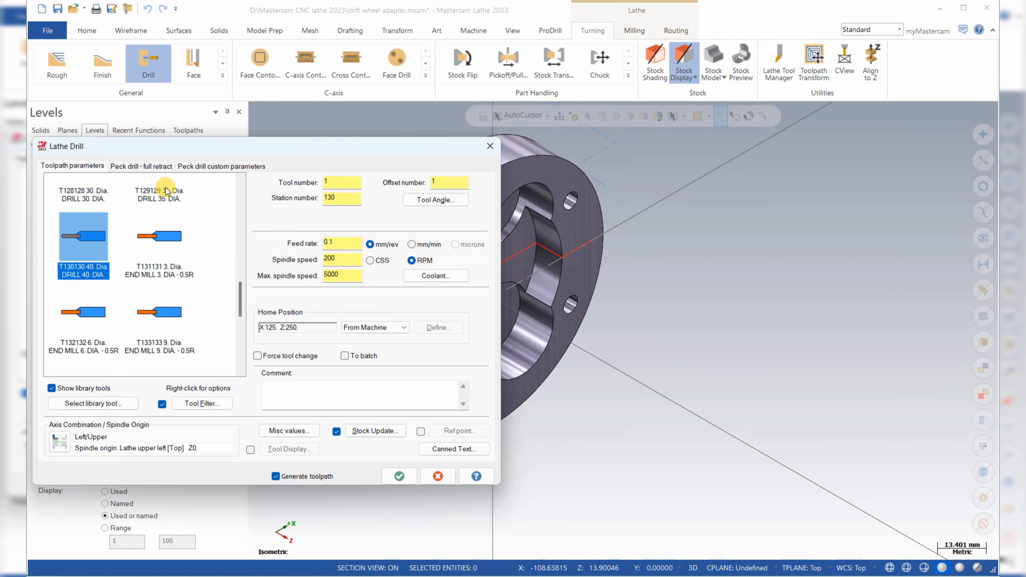
# Step: Set the absolute depth to -10 by picking a model point, the drill point Z to 1, and the incremental clearance to 30
pyautogui.click(139, 165)
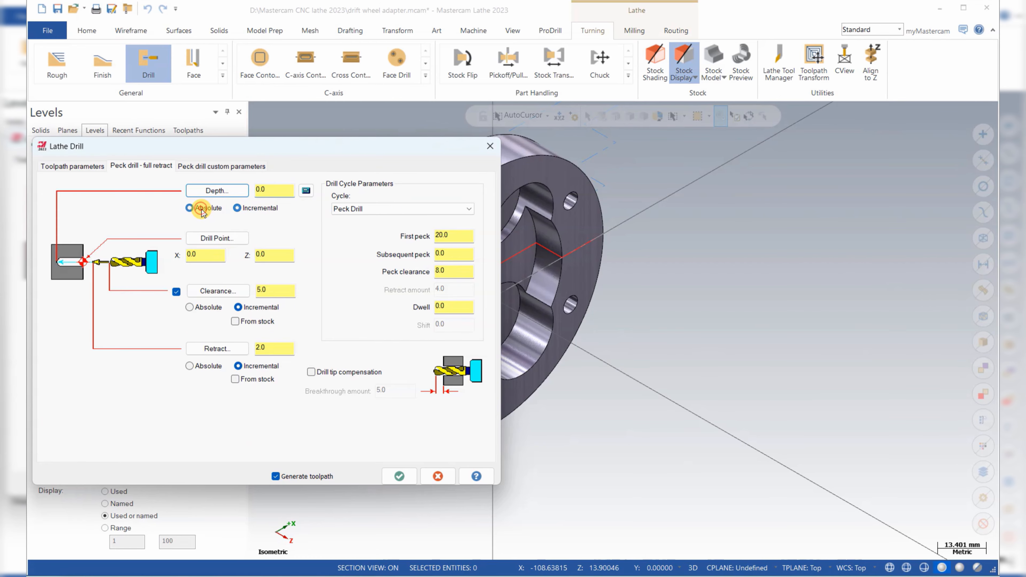
pyautogui.click(217, 190)
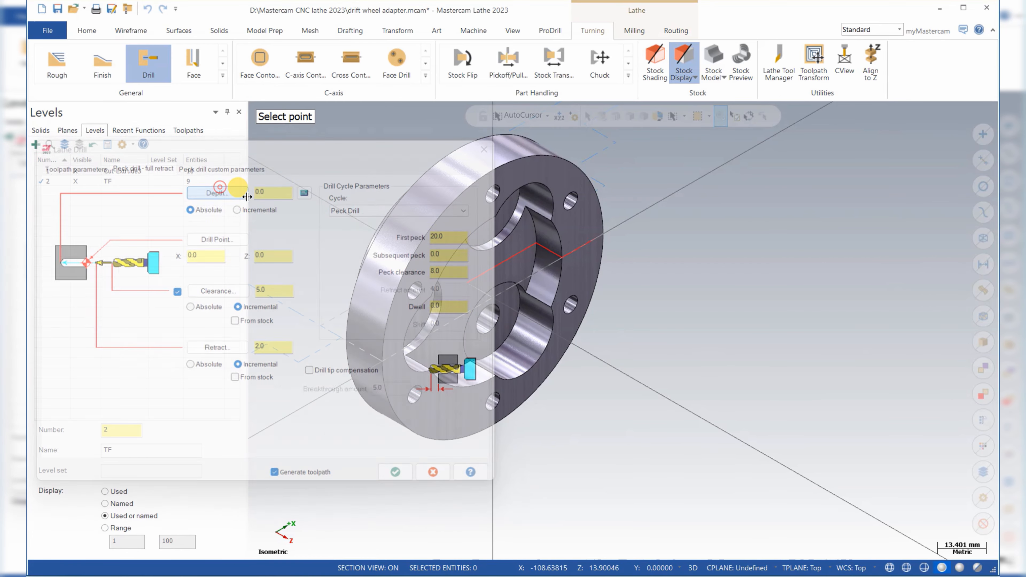
pyautogui.click(526, 296)
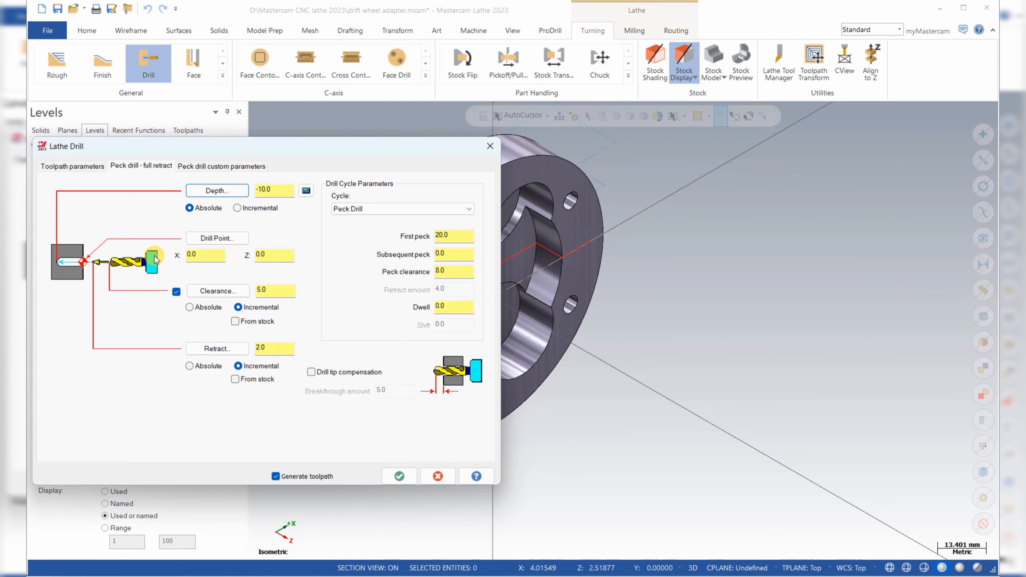
pyautogui.click(238, 308)
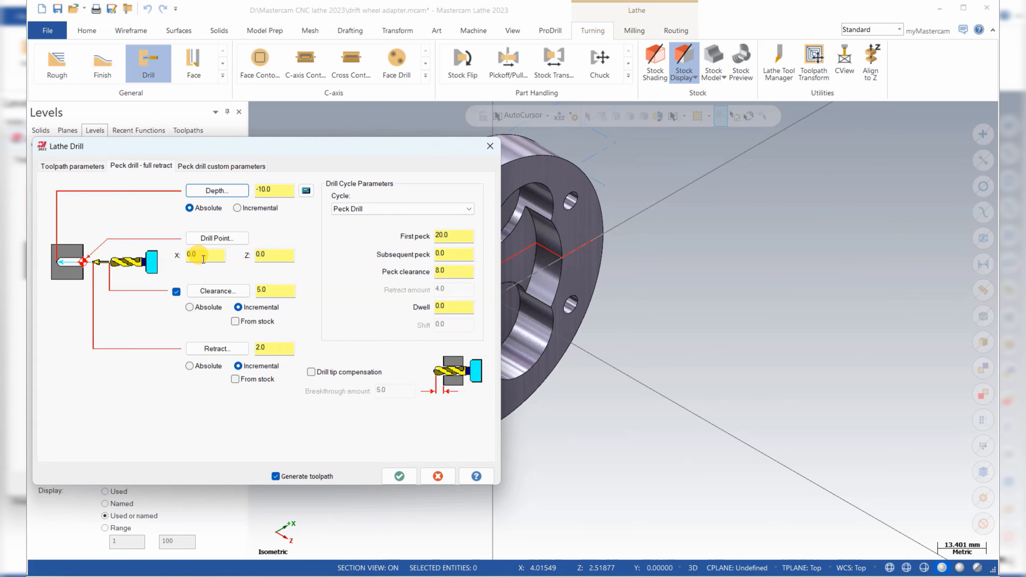
pyautogui.click(273, 256)
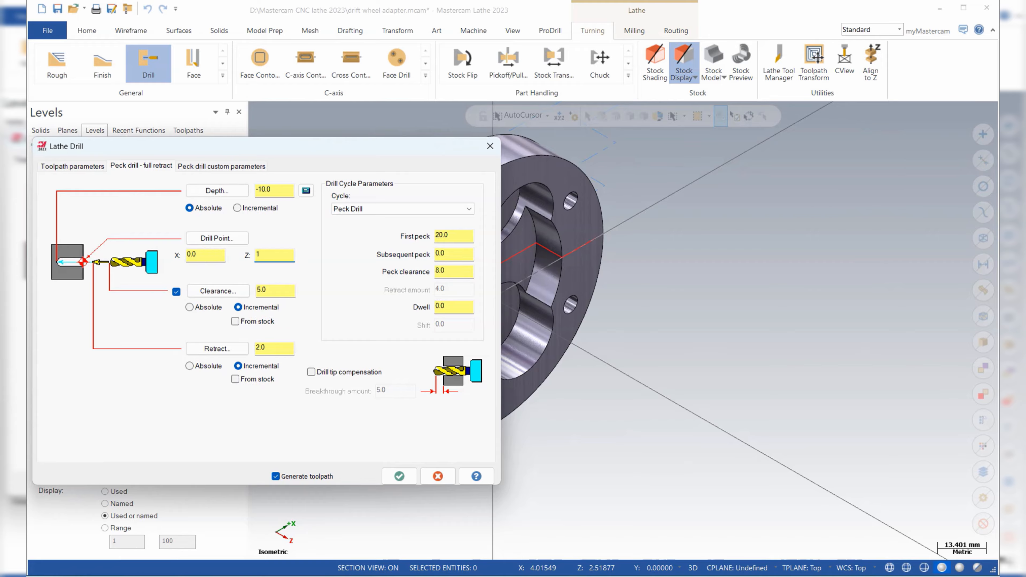
pyautogui.write('1')
pyautogui.click(267, 290)
# Step: Use the Drill/Counterbore cycle with an absolute retract, then accept the parameters to generate the lathe drill toolpath
pyautogui.click(460, 210)
pyautogui.click(462, 213)
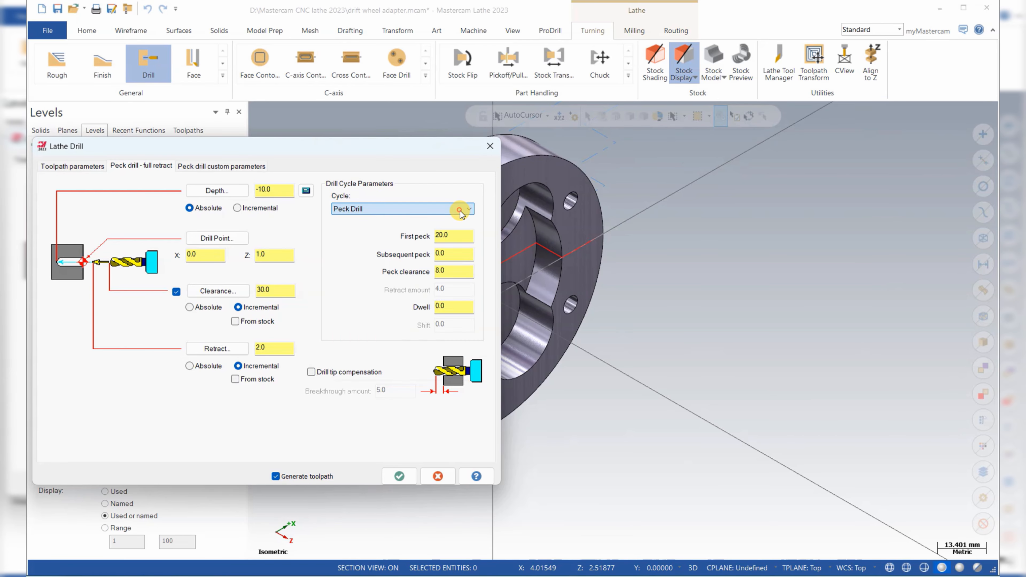
pyautogui.click(462, 236)
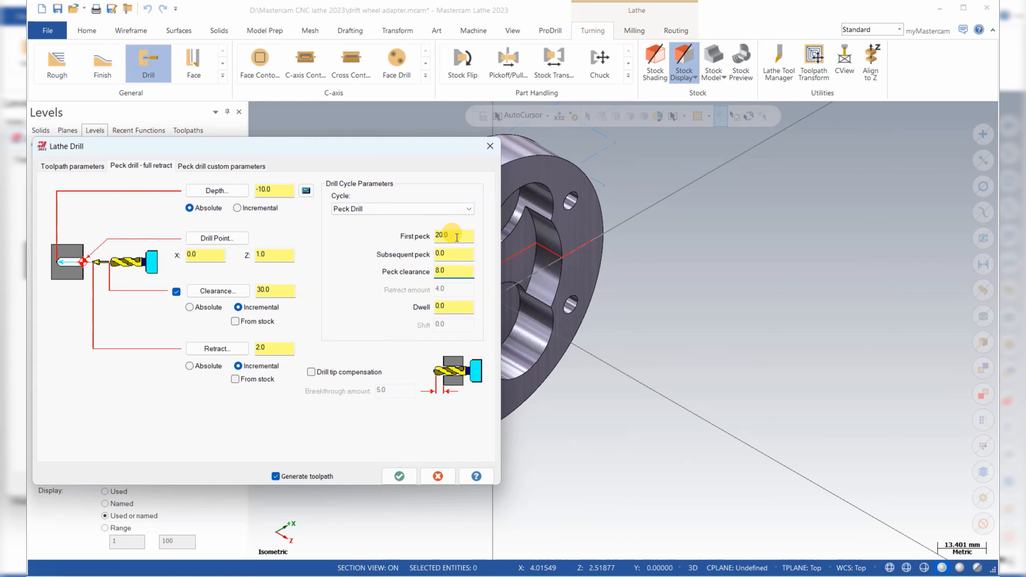
pyautogui.click(449, 207)
pyautogui.click(409, 221)
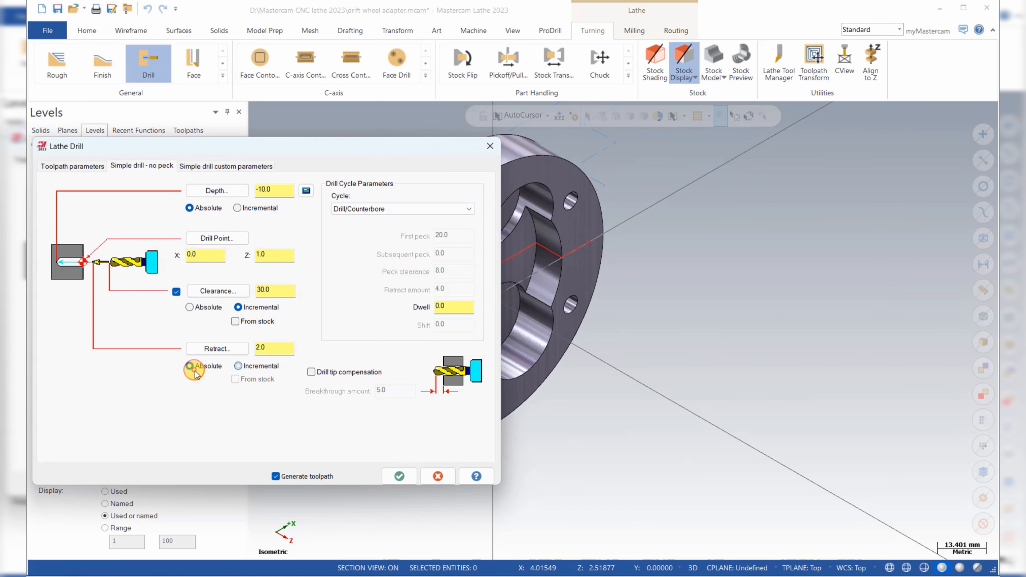
pyautogui.click(225, 167)
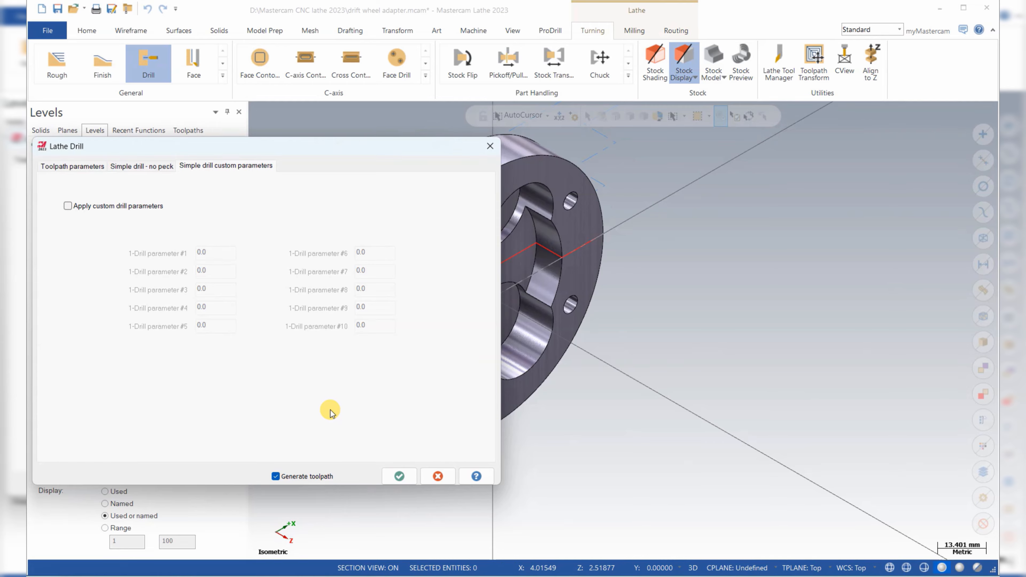
pyautogui.click(398, 476)
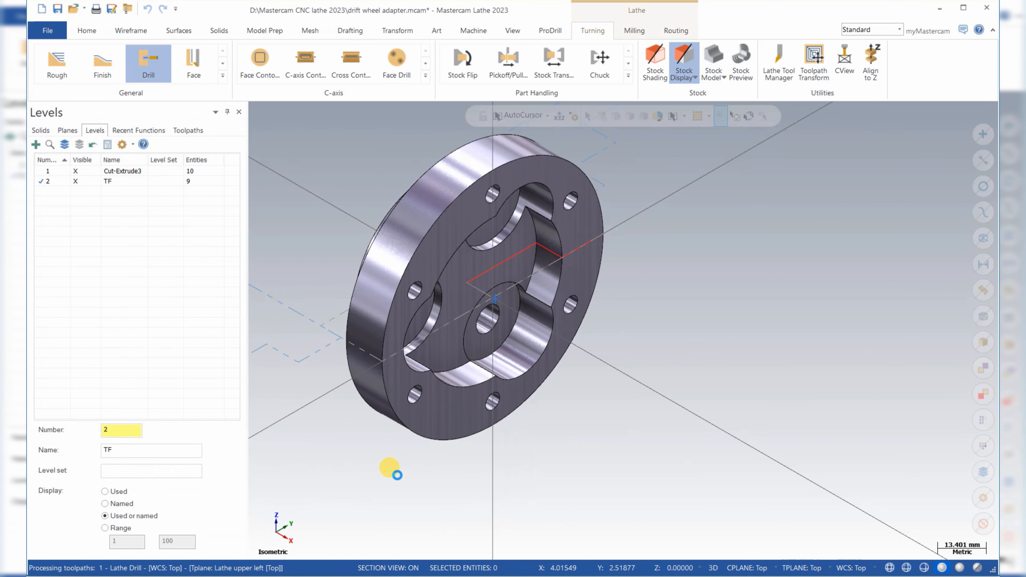
# Step: Backplot the lathe drill operation from the toolpath list, then close the simulation
pyautogui.click(408, 444)
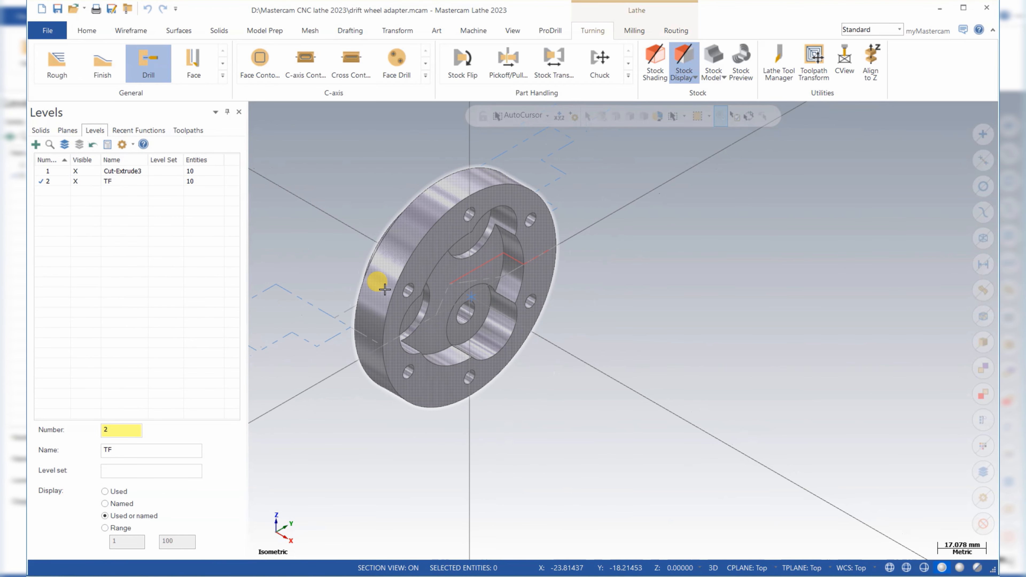
pyautogui.click(188, 130)
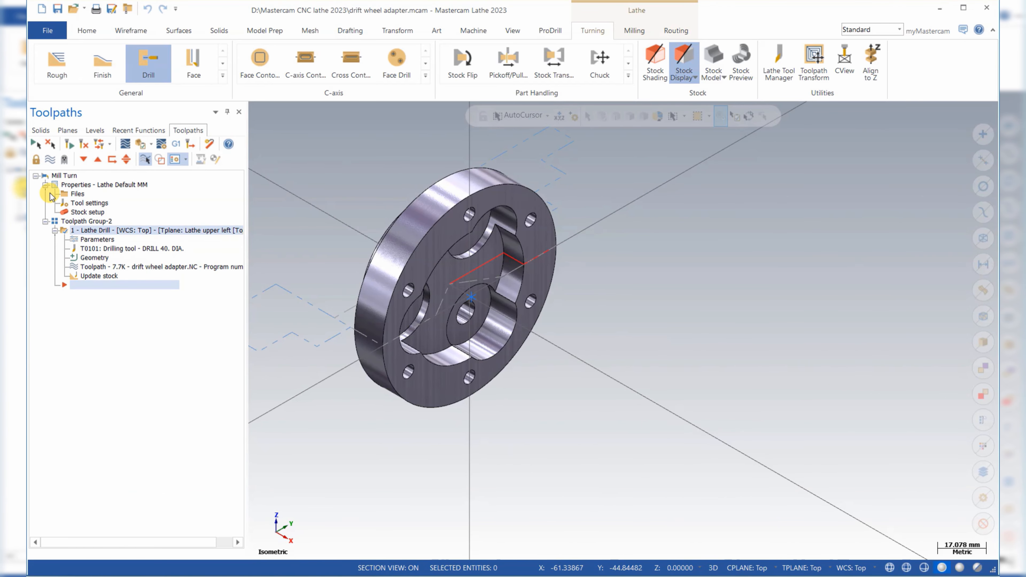
pyautogui.click(45, 185)
pyautogui.click(111, 239)
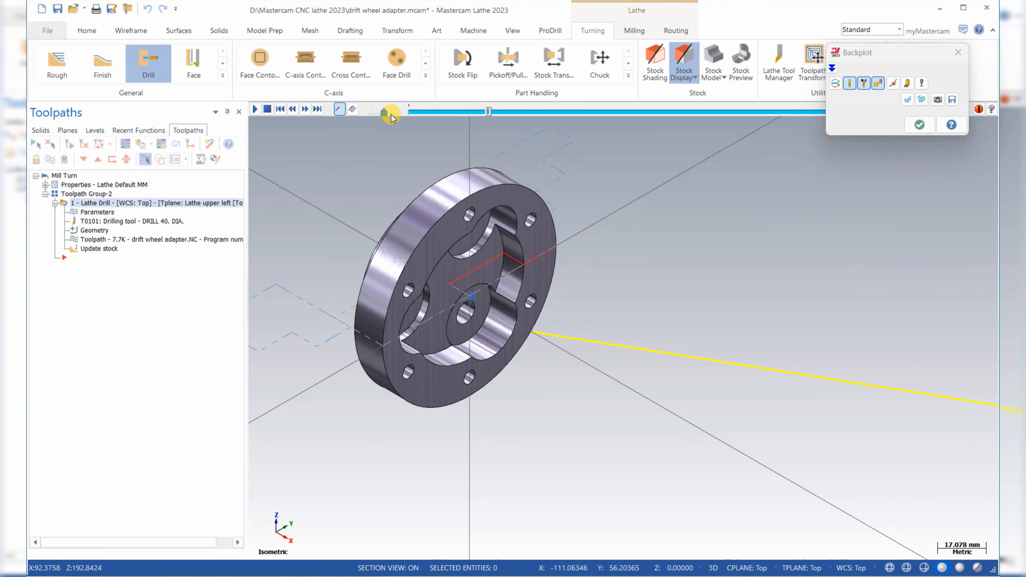
pyautogui.moveTo(384, 115); pyautogui.dragTo(394, 117)
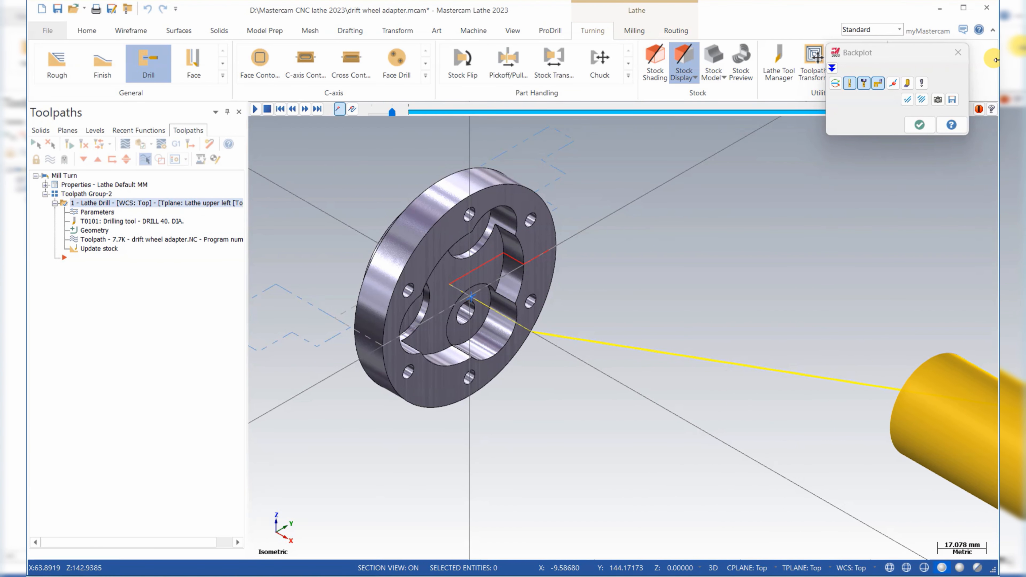
pyautogui.click(916, 134)
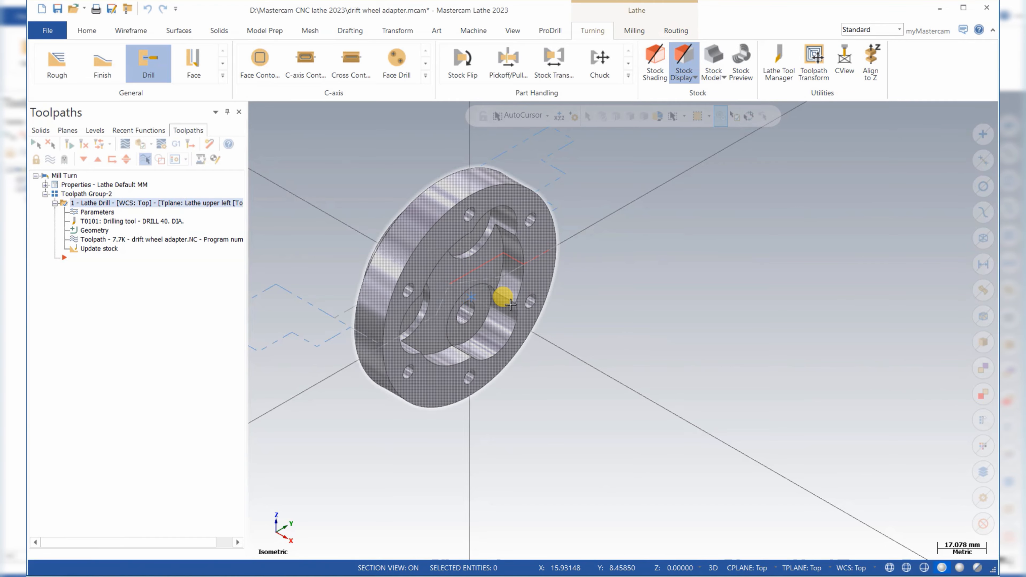
# Step: Examine the tools available in the Lathe Tool Manager's library and close it
pyautogui.scroll(3, 494, 298)
pyautogui.scroll(-2, 455, 264)
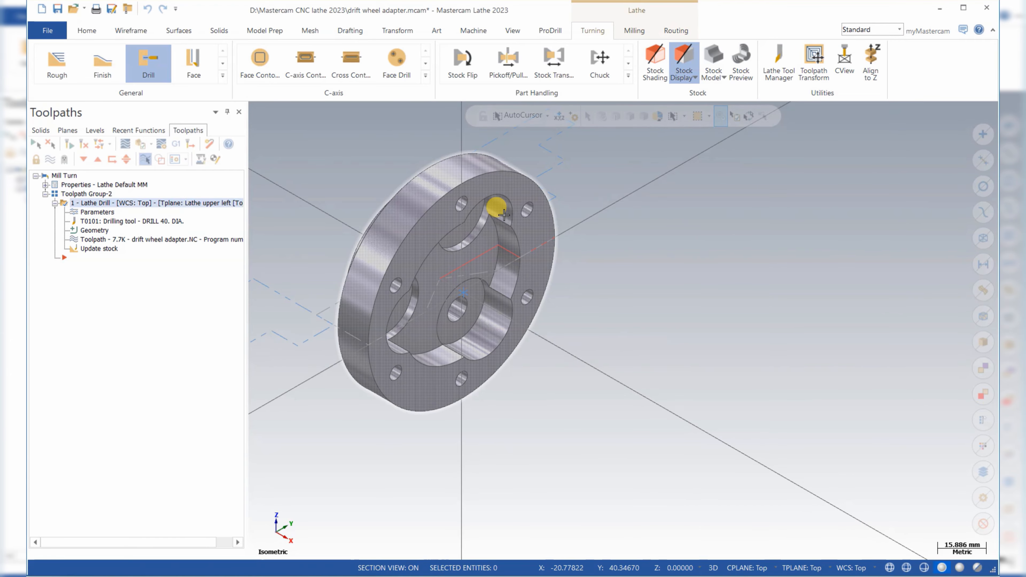
pyautogui.click(782, 63)
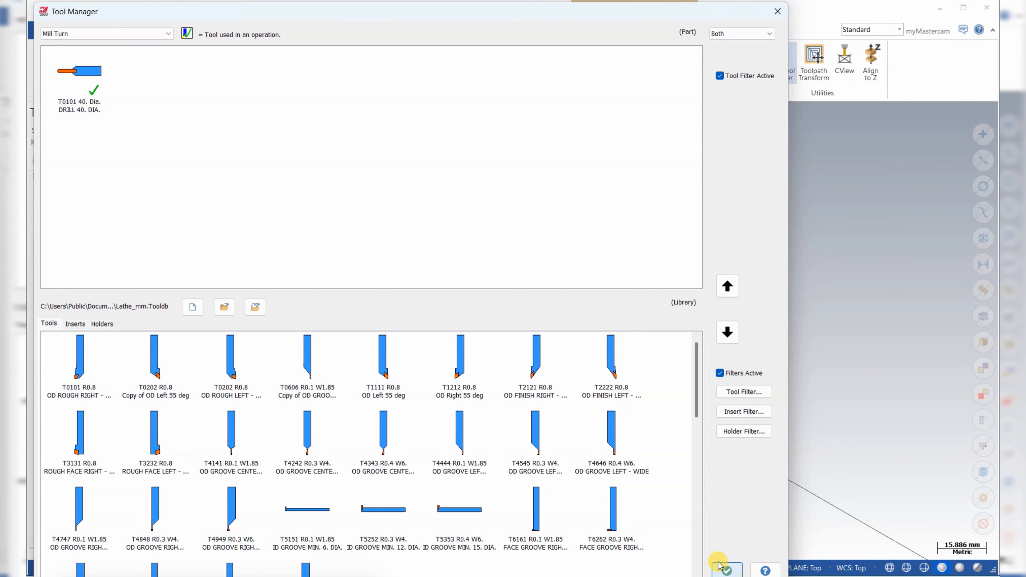
pyautogui.scroll(-10, 533, 489)
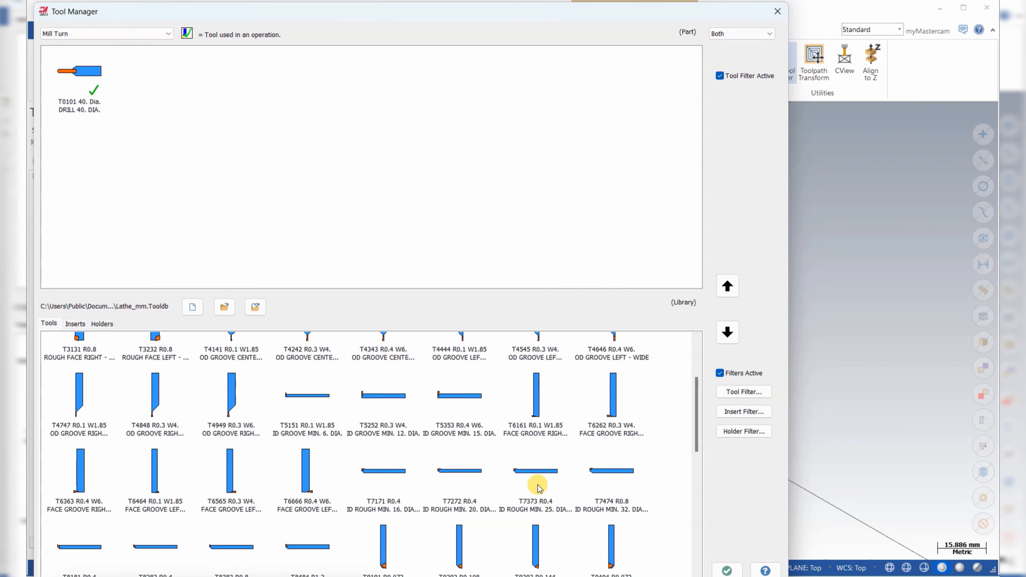
pyautogui.click(726, 571)
# Step: Filter the mill tool library for drills between 21 and 25 mm in diameter and add the 25 mm drill to the machine group
pyautogui.click(638, 29)
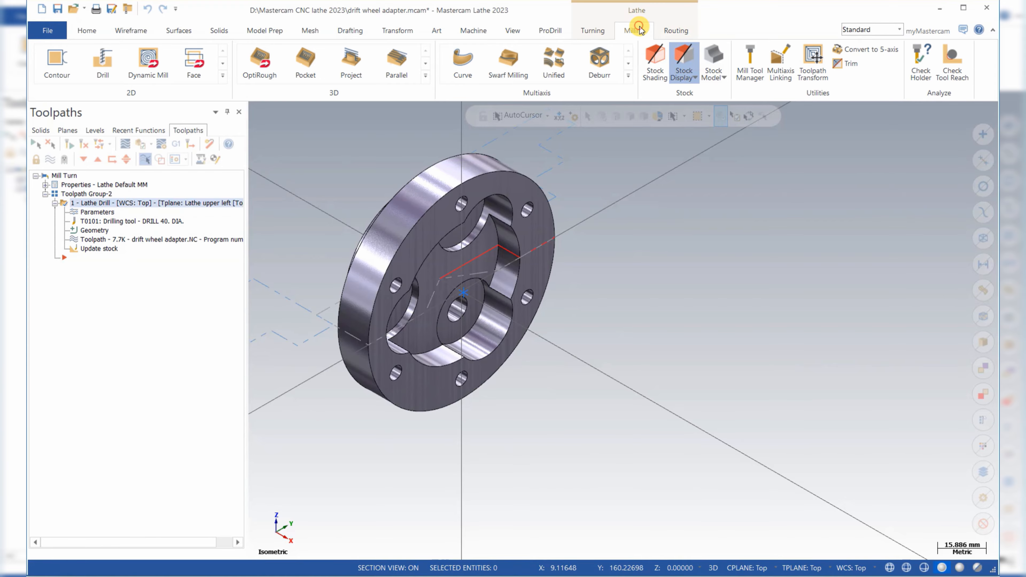
pyautogui.click(752, 55)
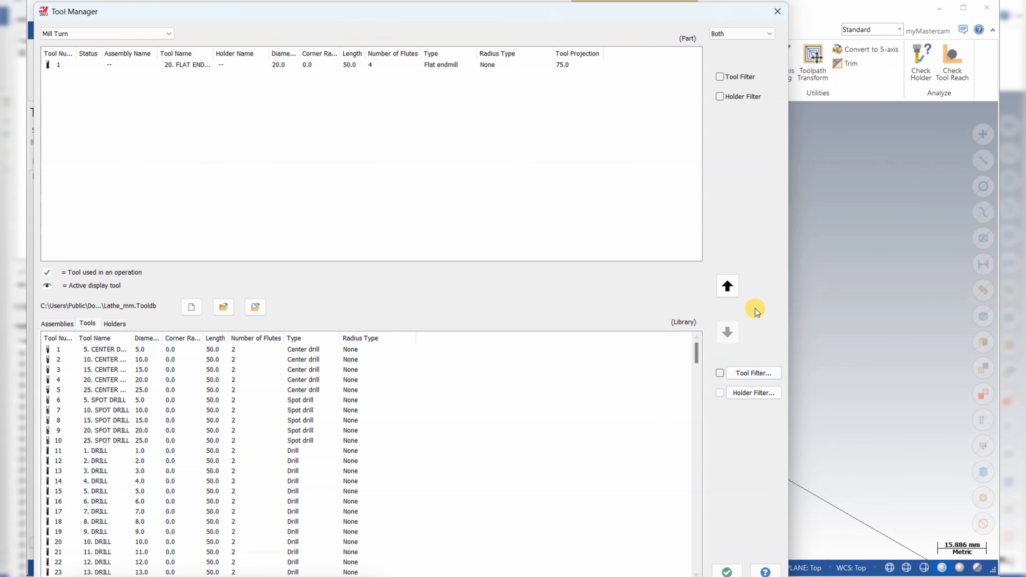
pyautogui.click(720, 373)
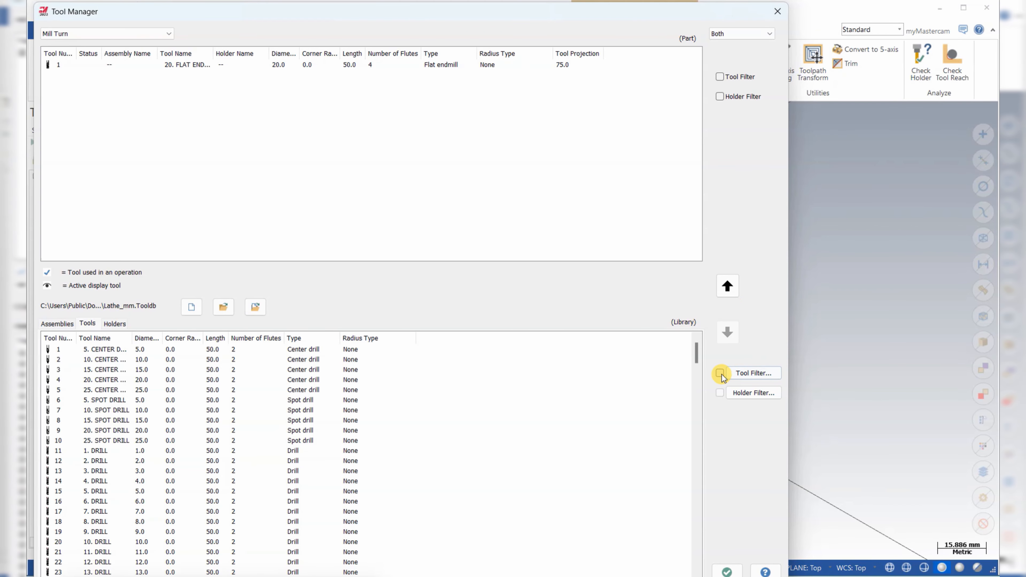
pyautogui.click(752, 373)
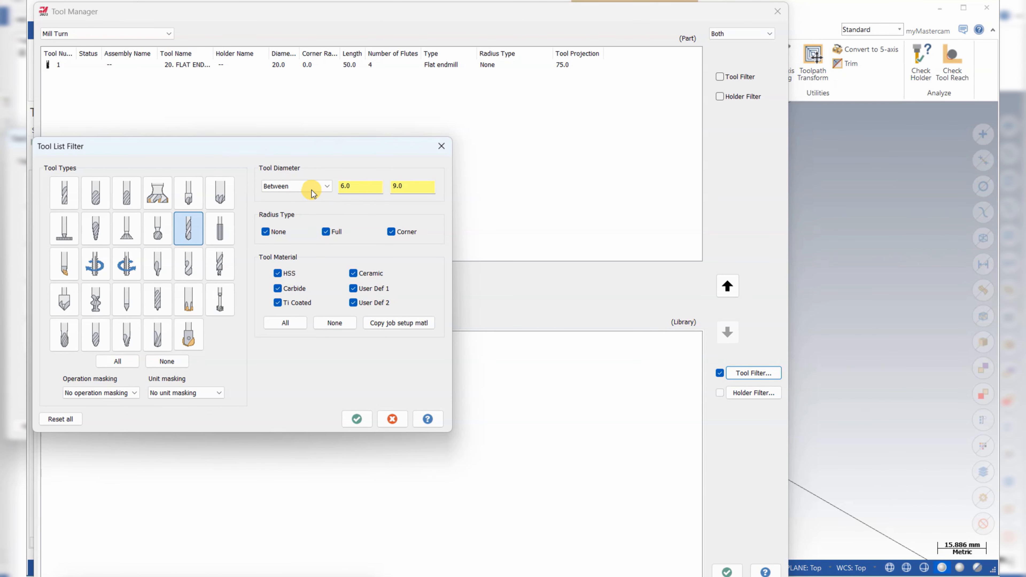
pyautogui.click(363, 184)
pyautogui.click(398, 187)
pyautogui.write('25')
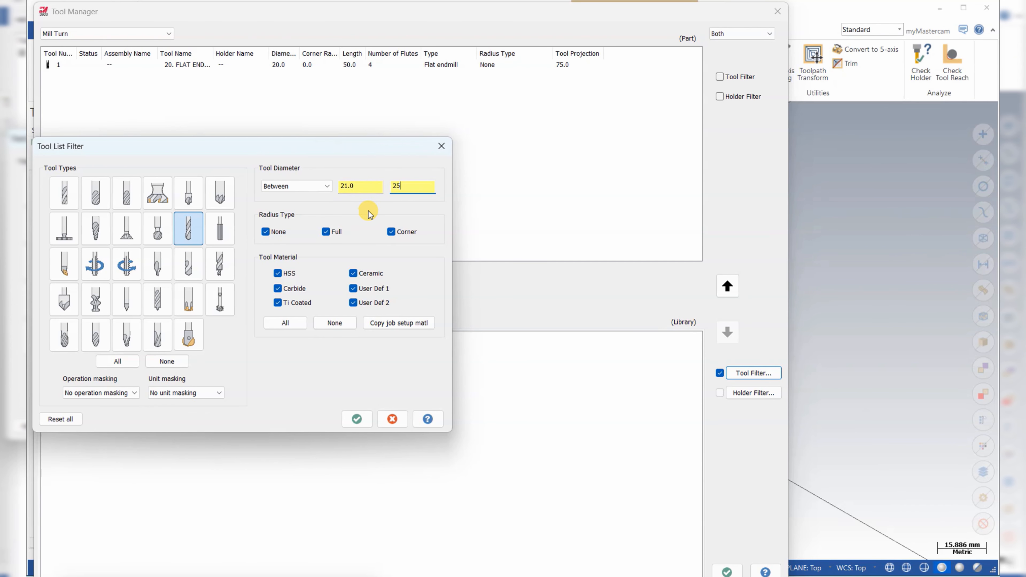
pyautogui.click(356, 419)
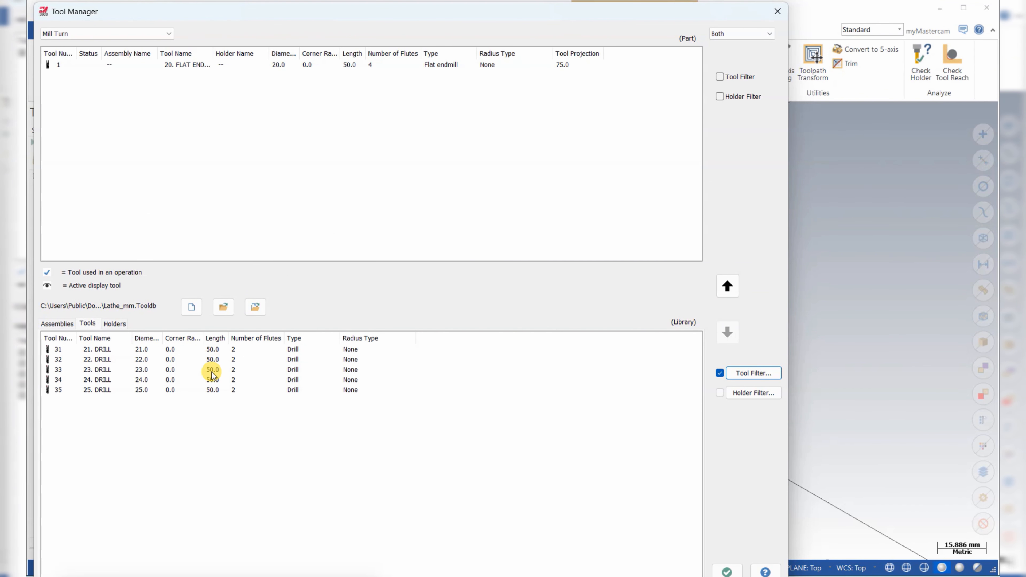
pyautogui.click(140, 390)
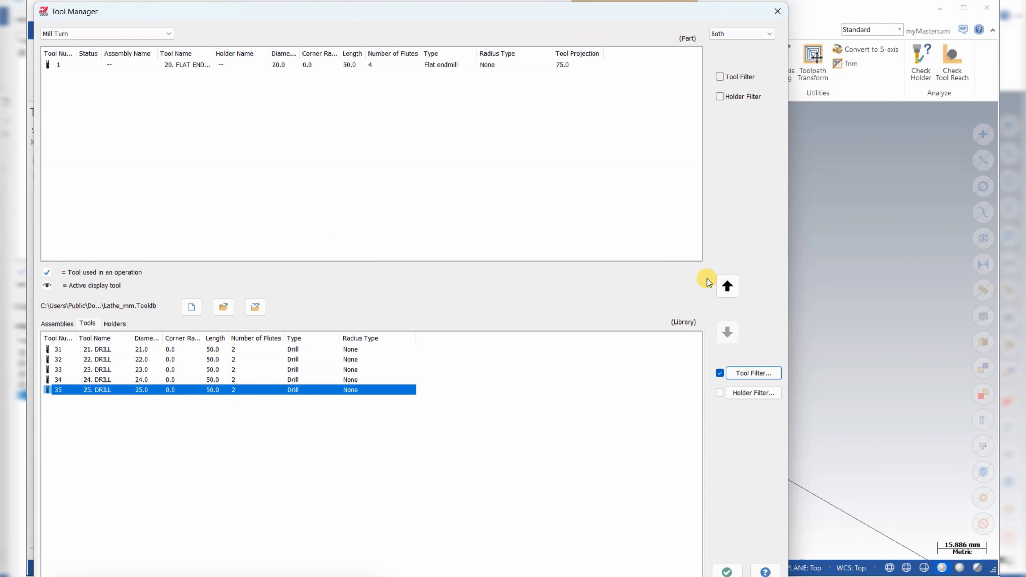
pyautogui.click(726, 285)
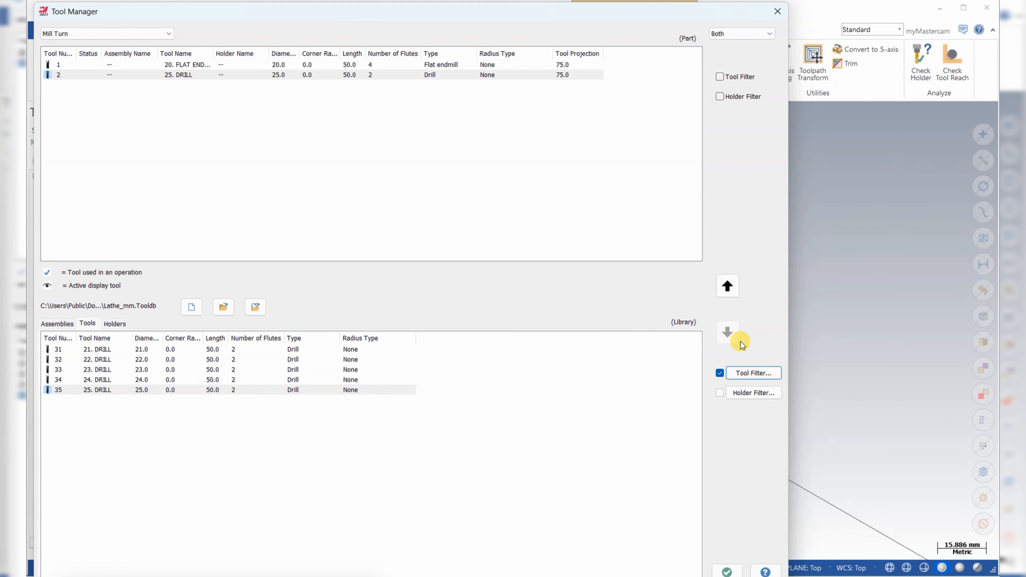
# Step: Filter the mill tool library for drills with a diameter equal to 9 mm and add the 9 mm drill to the machine group
pyautogui.click(747, 372)
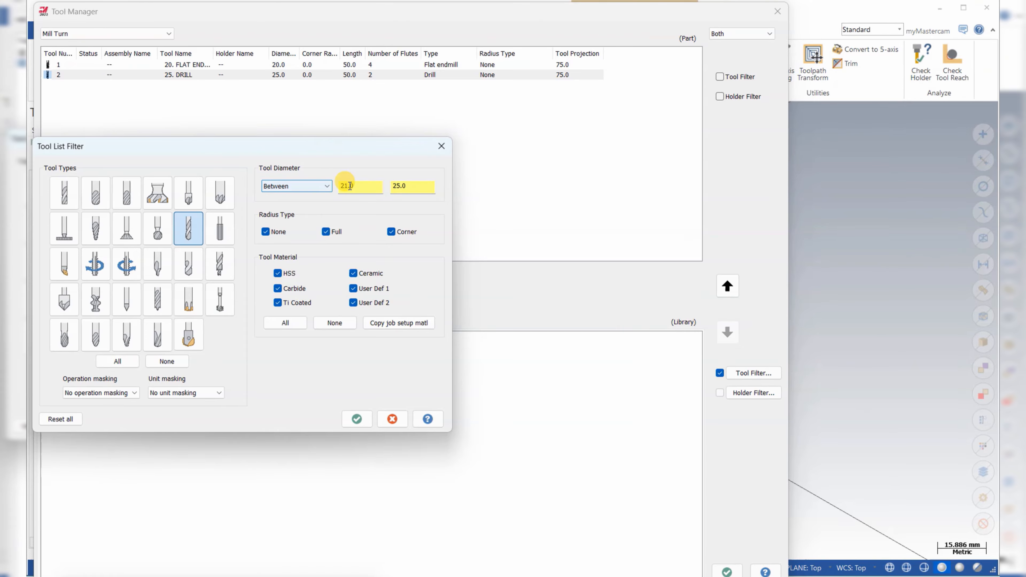
pyautogui.click(322, 186)
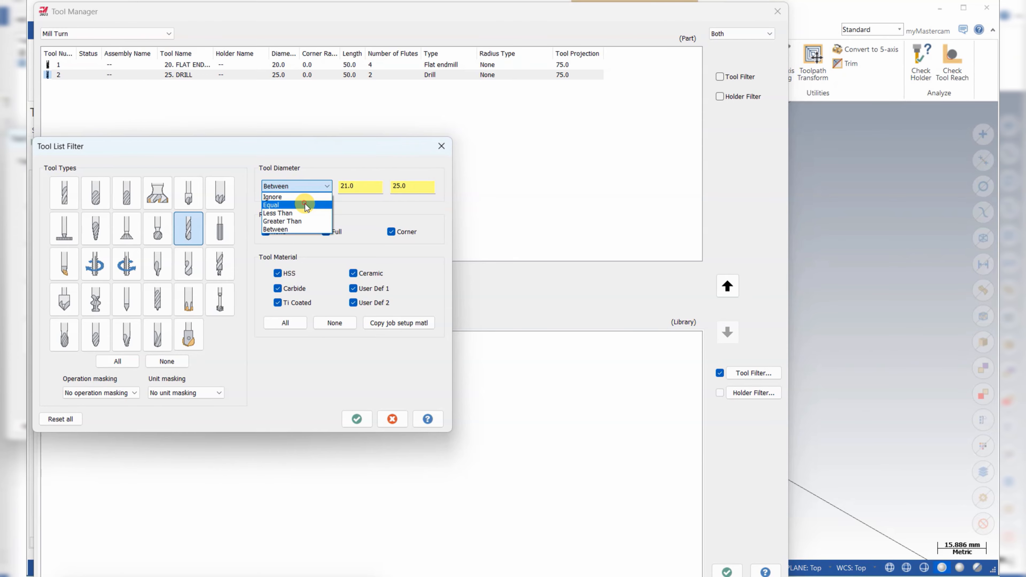
pyautogui.click(305, 205)
pyautogui.click(379, 189)
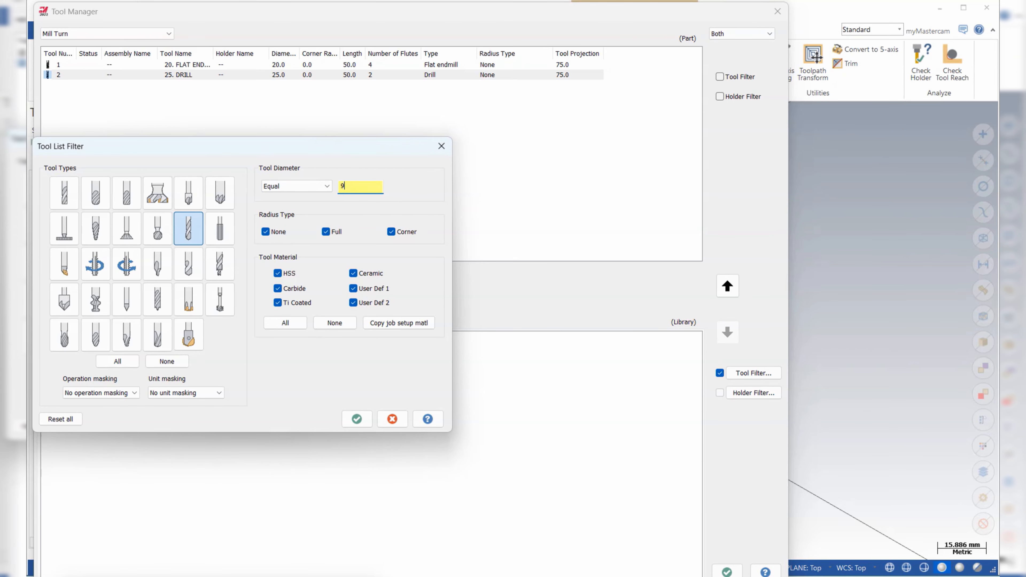
pyautogui.write('9')
pyautogui.click(356, 419)
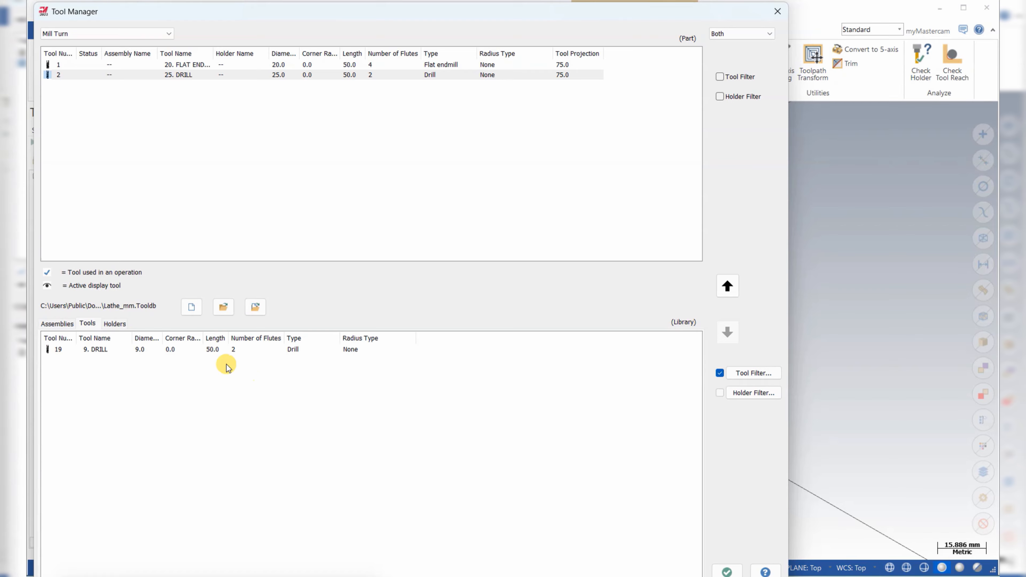
pyautogui.click(207, 349)
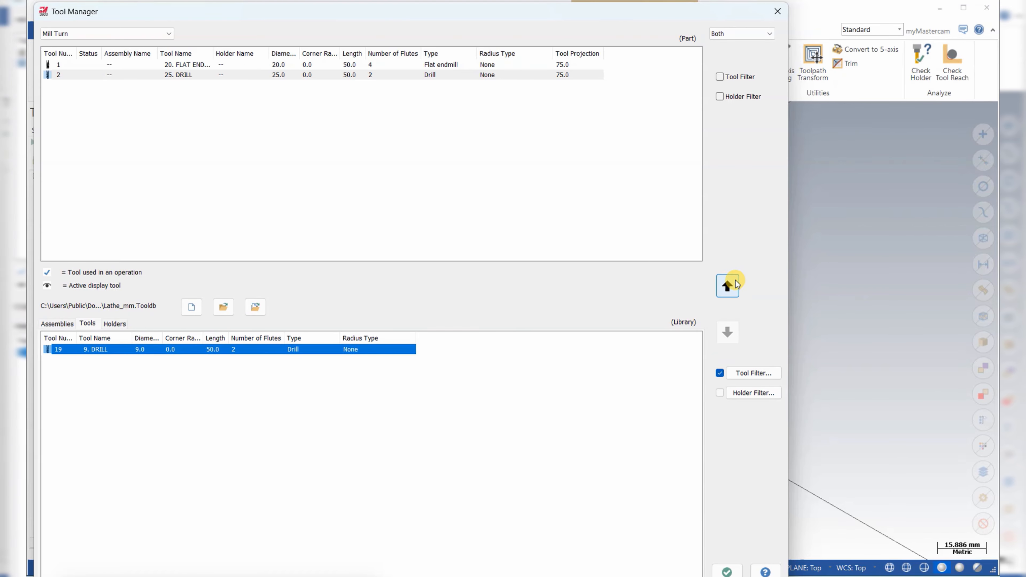
pyautogui.click(734, 282)
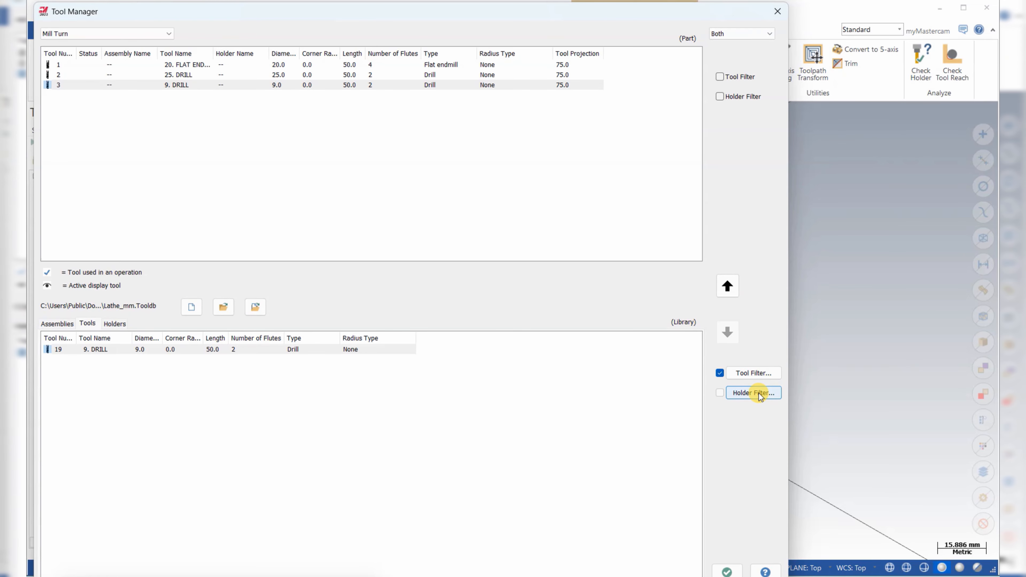
# Step: Try filtering the library for drills with a diameter equal to 5.5 mm, then look through the unfiltered tool list
pyautogui.click(754, 372)
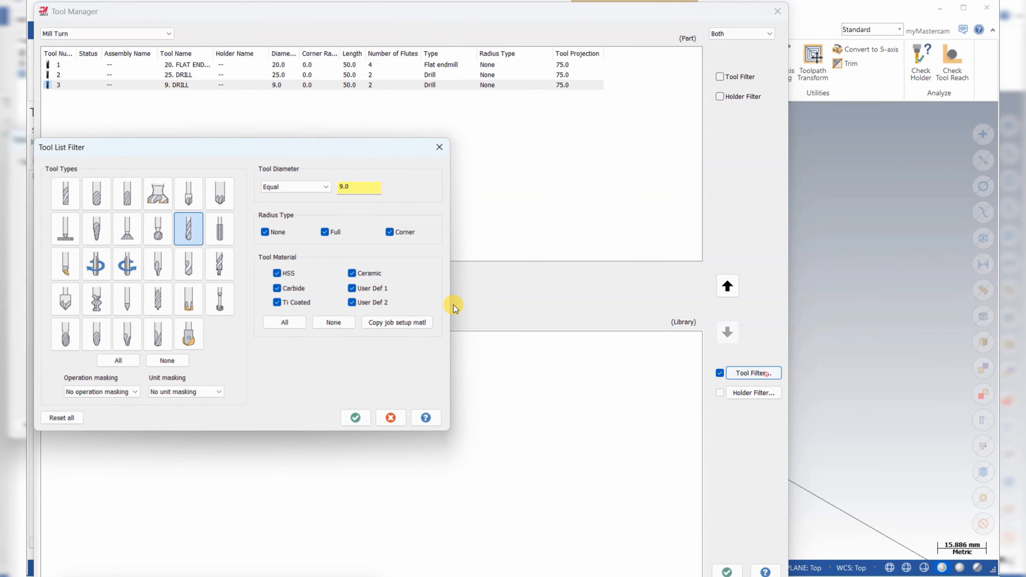
pyautogui.doubleClick(363, 189)
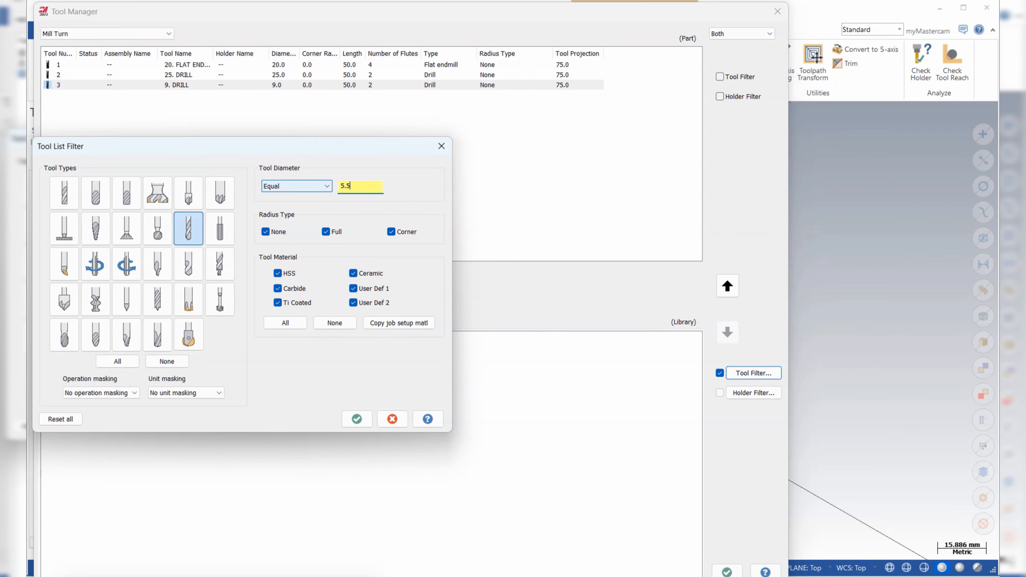
pyautogui.click(357, 420)
pyautogui.click(358, 419)
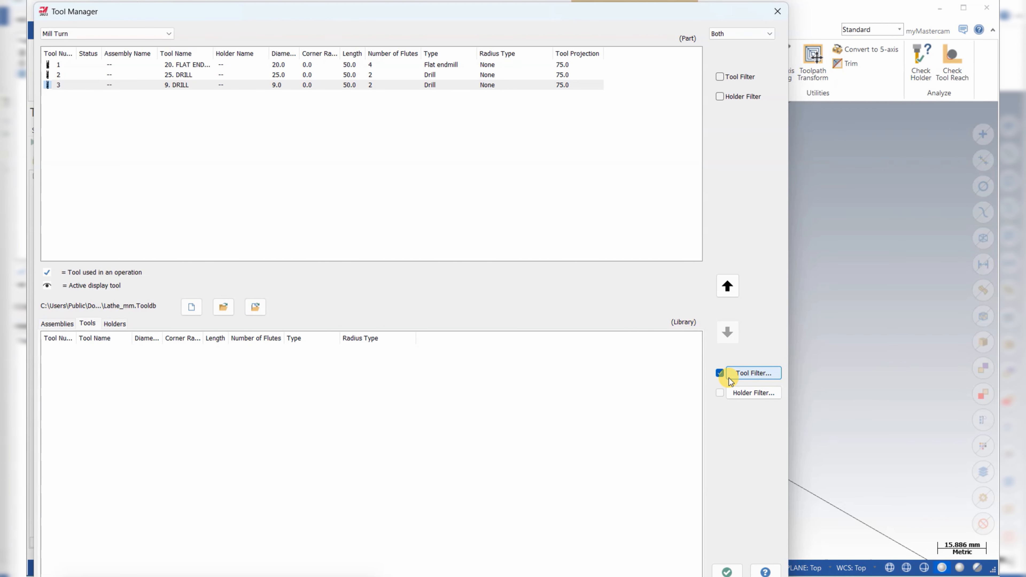
pyautogui.click(720, 373)
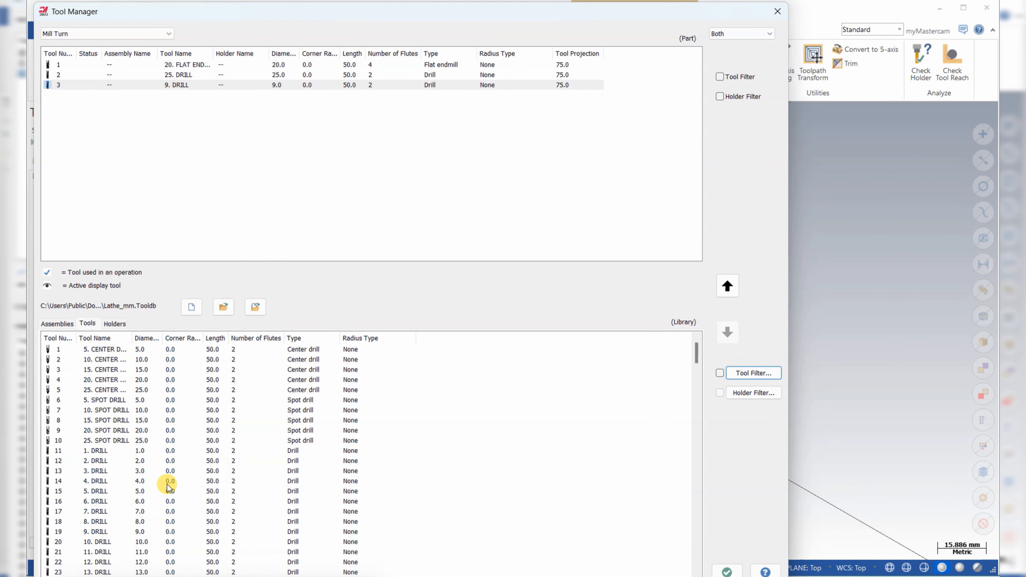
pyautogui.scroll(-6, 168, 469)
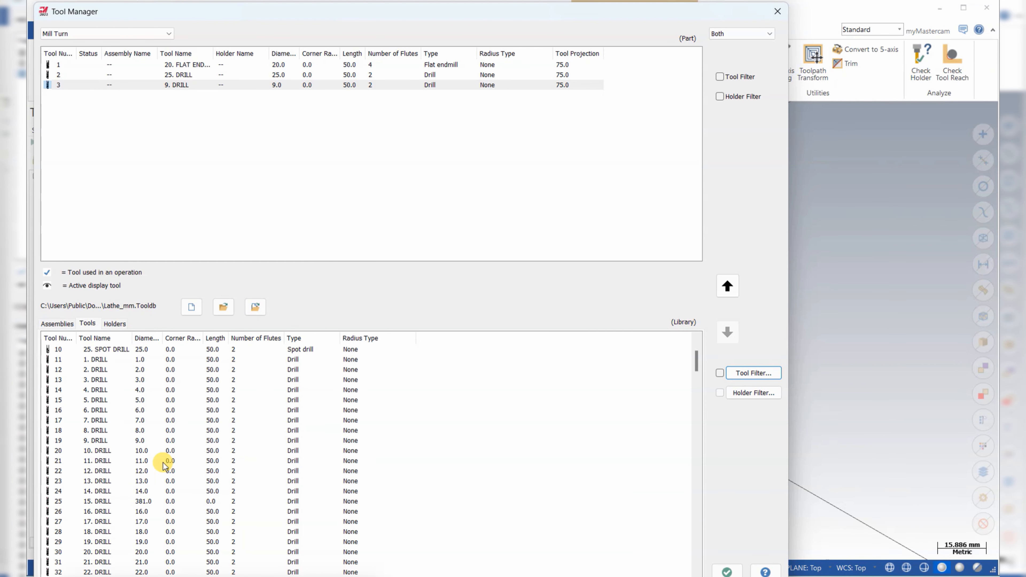
pyautogui.click(719, 373)
# Step: Set the drill filter to ignore diameter, add the 6 mm drill to the machine group and accept the Tool Manager
pyautogui.click(754, 373)
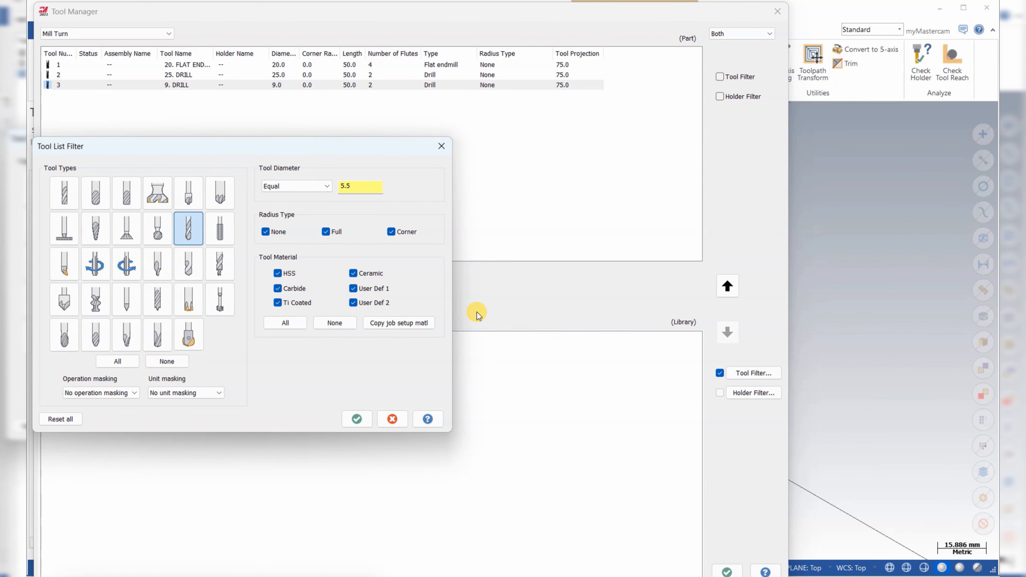
pyautogui.click(275, 186)
pyautogui.click(269, 197)
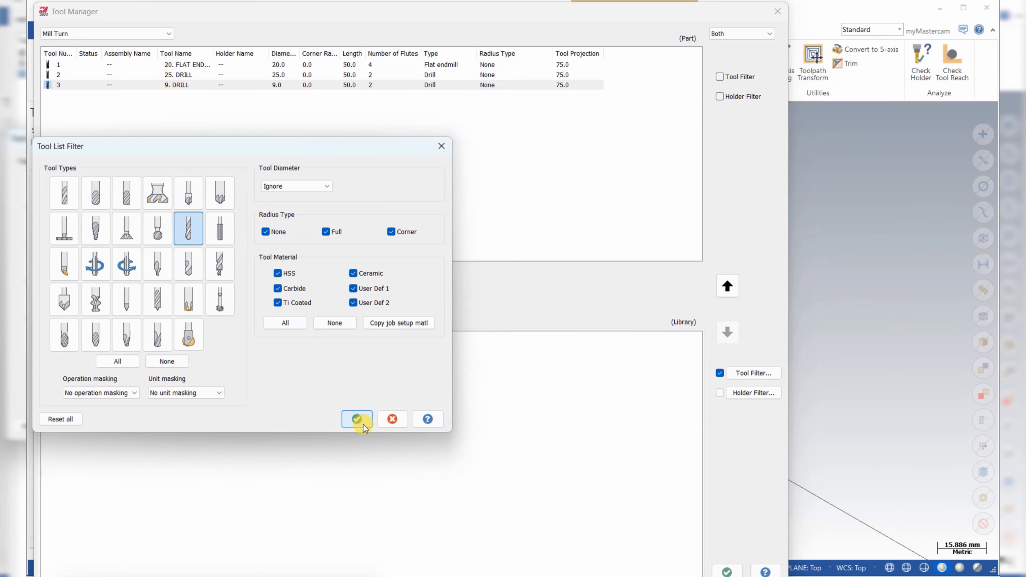
pyautogui.click(357, 420)
pyautogui.scroll(-7, 218, 422)
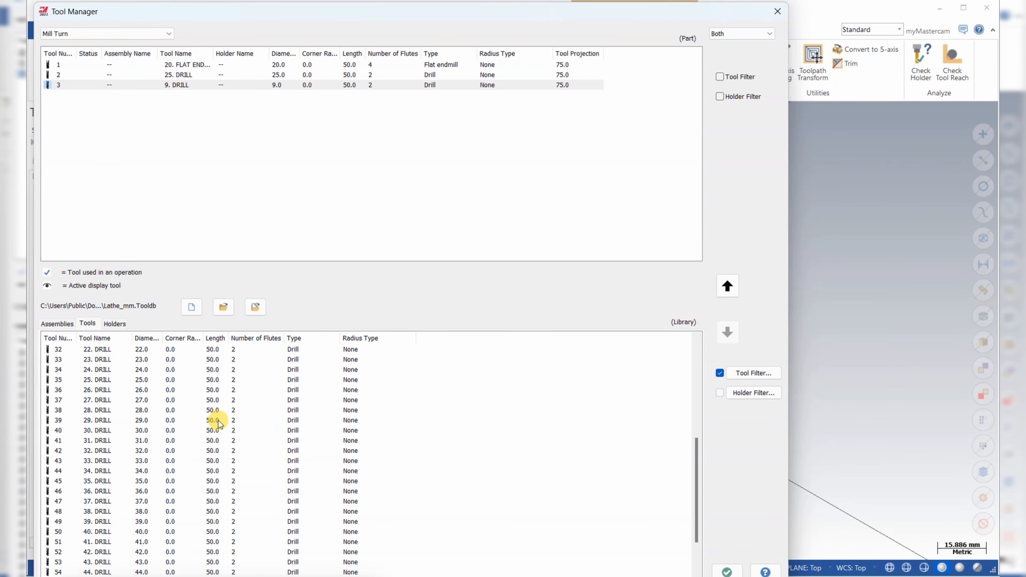
pyautogui.scroll(6, 163, 422)
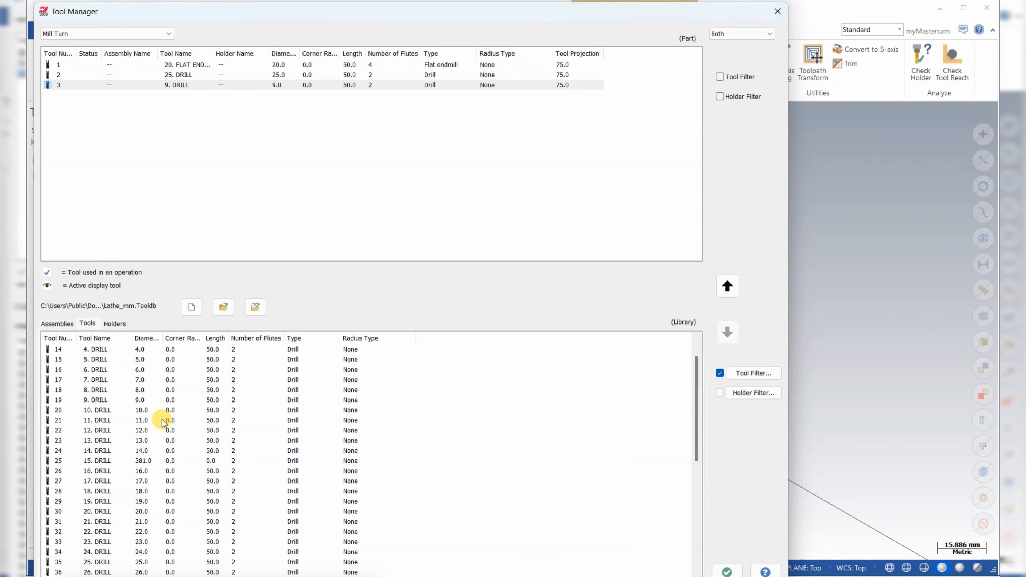
pyautogui.click(142, 359)
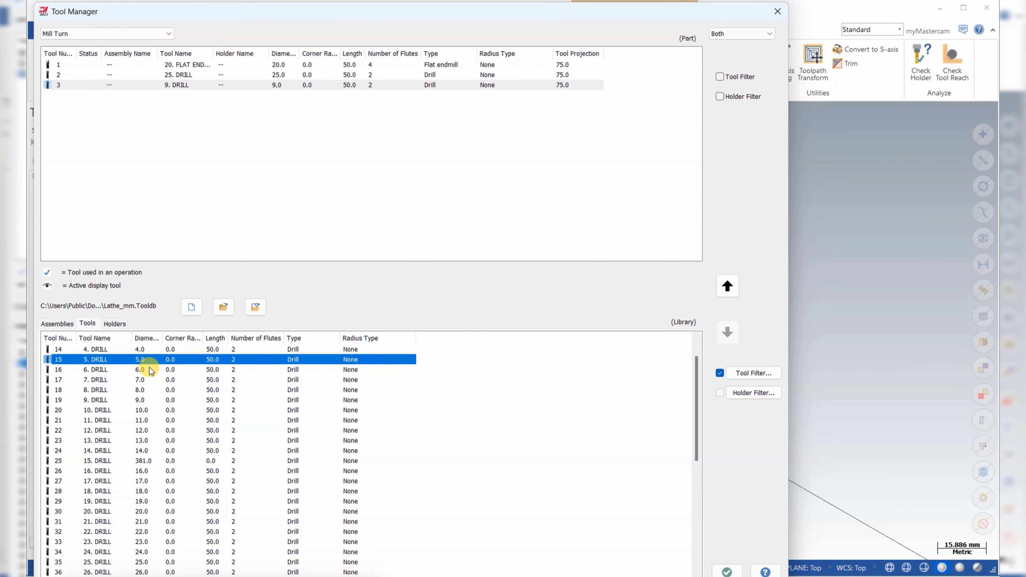
pyautogui.click(149, 369)
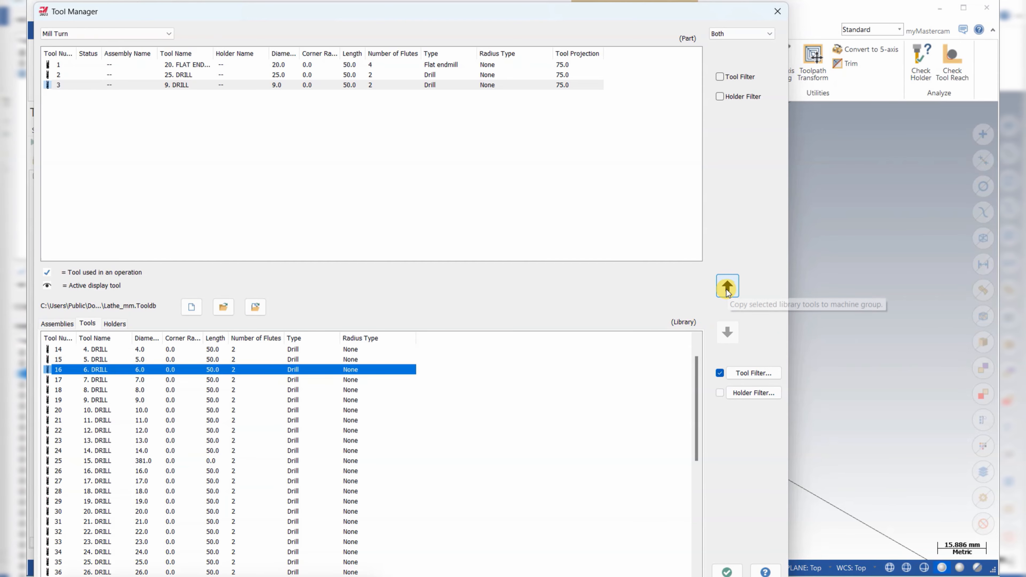
pyautogui.click(726, 288)
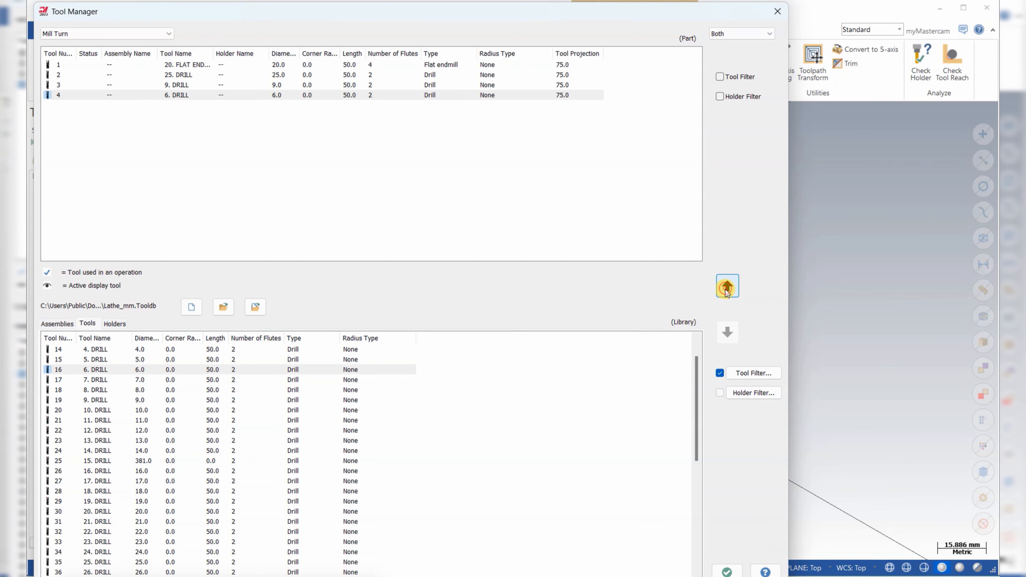
pyautogui.click(727, 572)
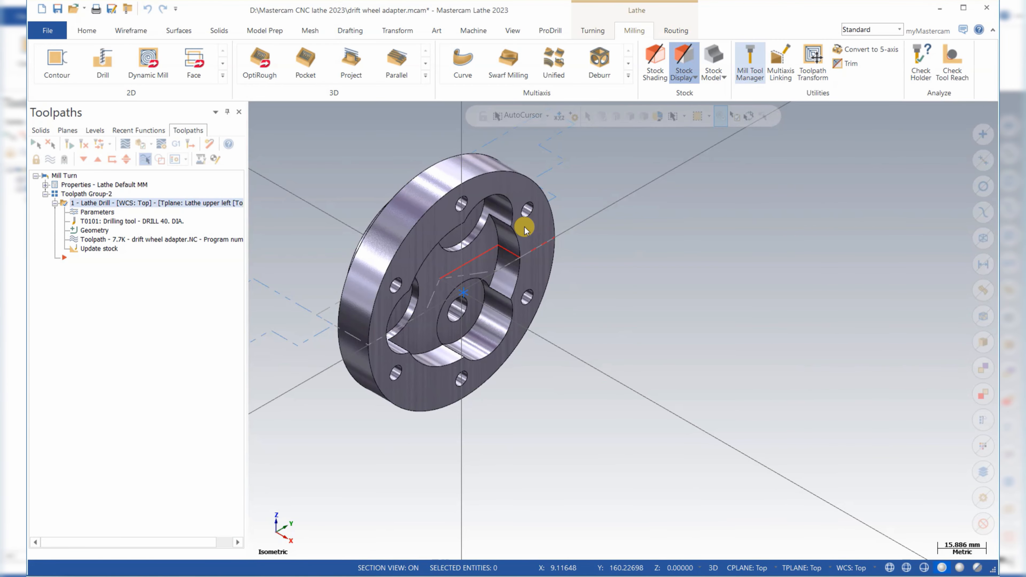
# Step: Collapse the Lathe Drill operation in the toolpath tree and save the part file
pyautogui.scroll(-2, 309, 193)
pyautogui.scroll(2, 299, 188)
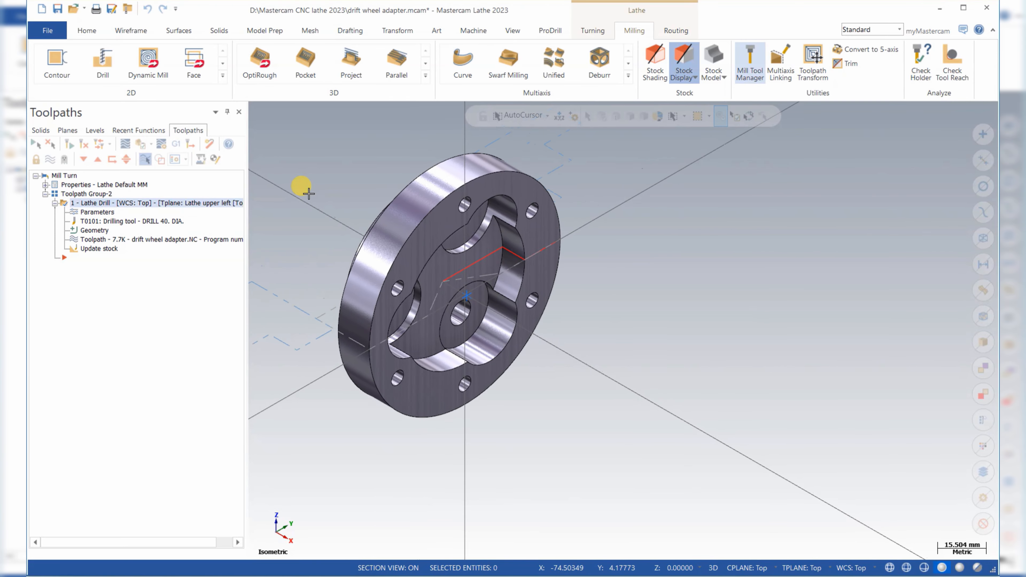
pyautogui.click(55, 203)
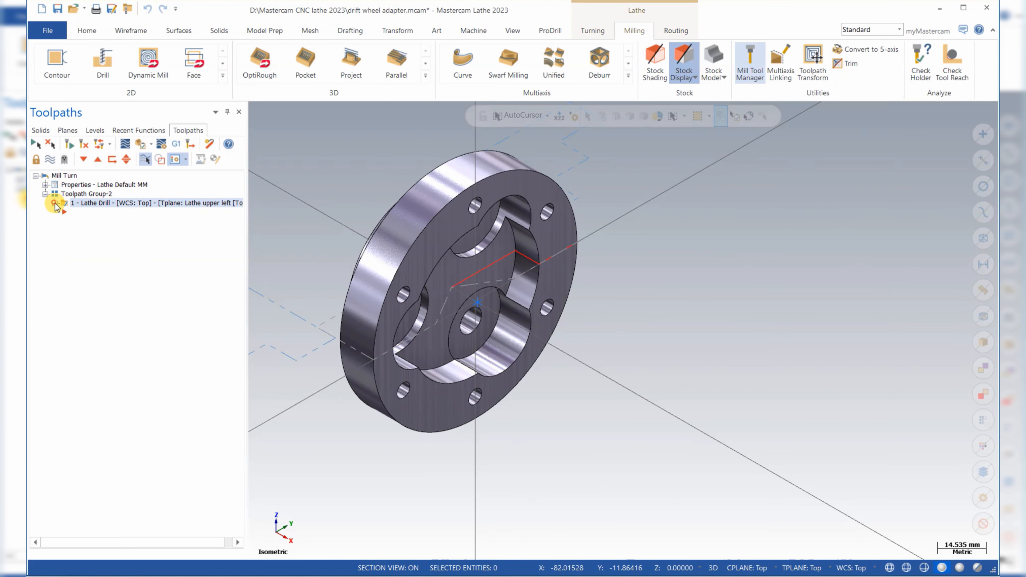
pyautogui.click(59, 8)
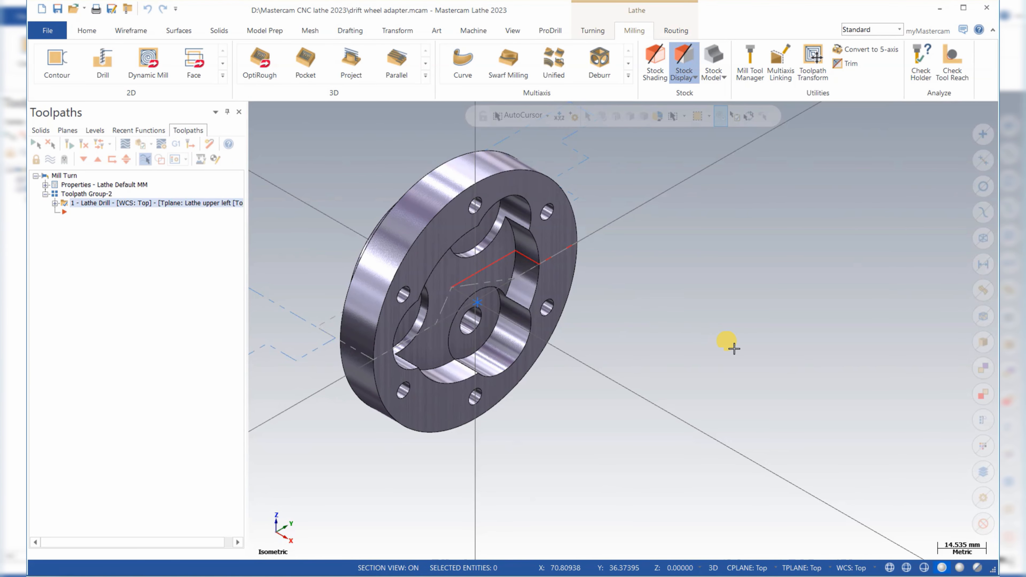
# Step: Start a C-axis Face Drill toolpath and select the 25 mm arc edges of the three pockets as its hole features
pyautogui.scroll(-1, 734, 348)
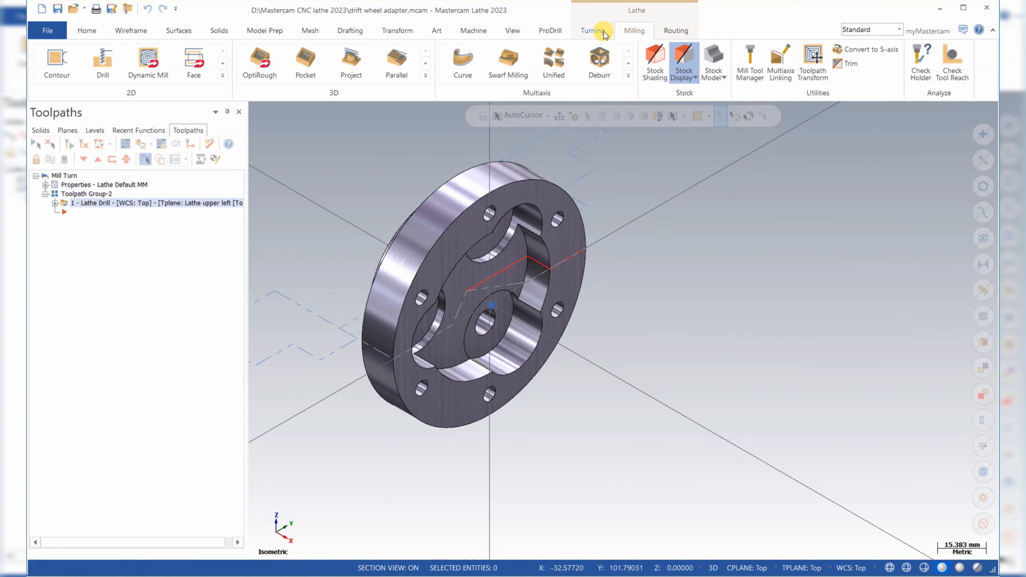
pyautogui.click(592, 31)
pyautogui.click(396, 65)
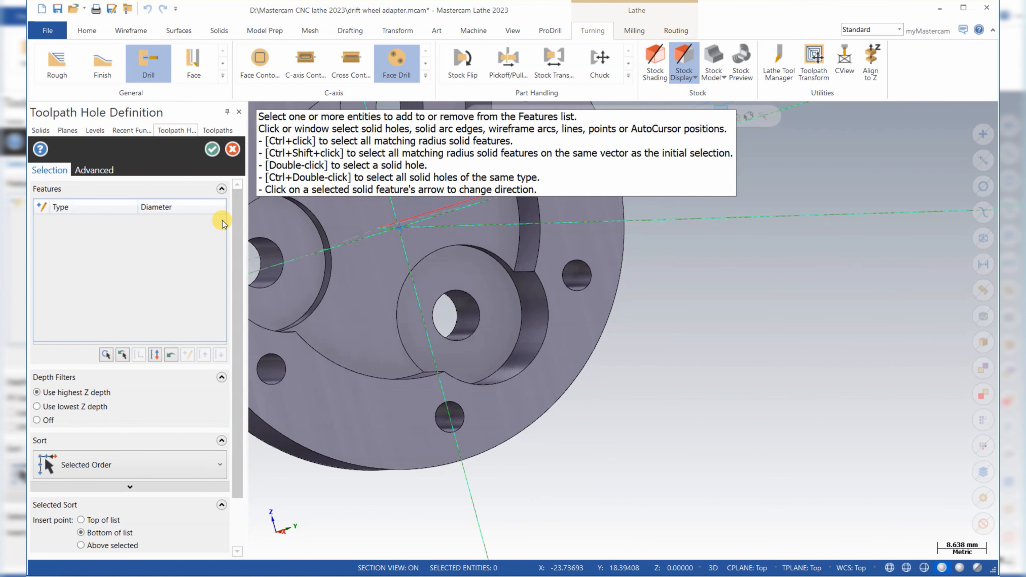
pyautogui.scroll(1, 625, 390)
pyautogui.scroll(3, 559, 362)
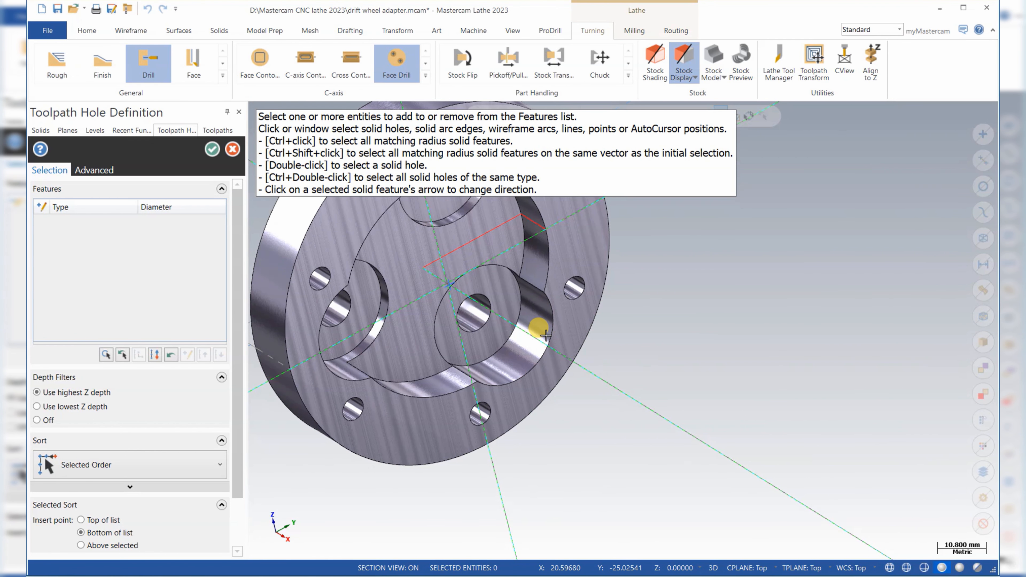
pyautogui.click(532, 369)
pyautogui.scroll(-4, 533, 368)
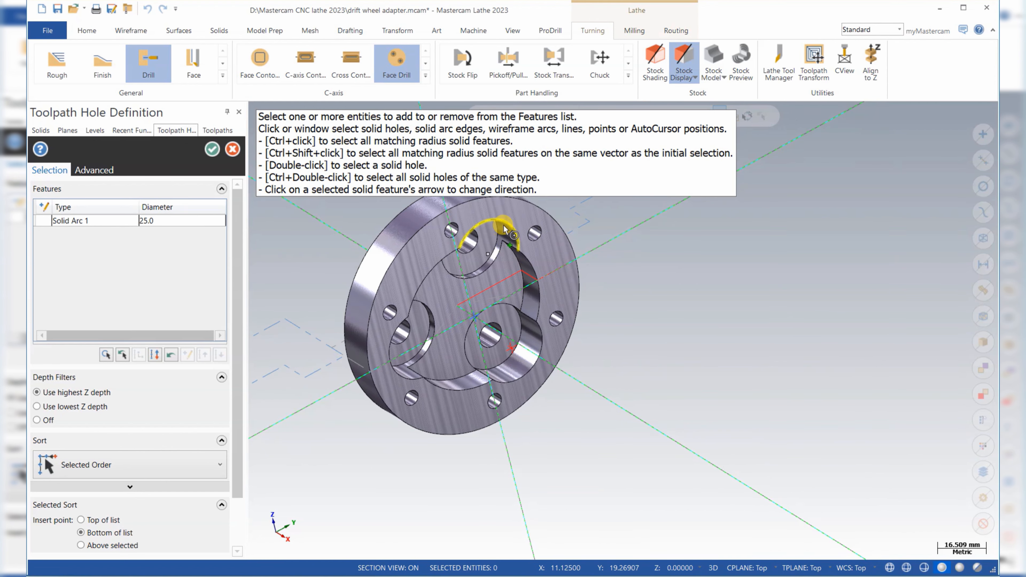
pyautogui.click(489, 241)
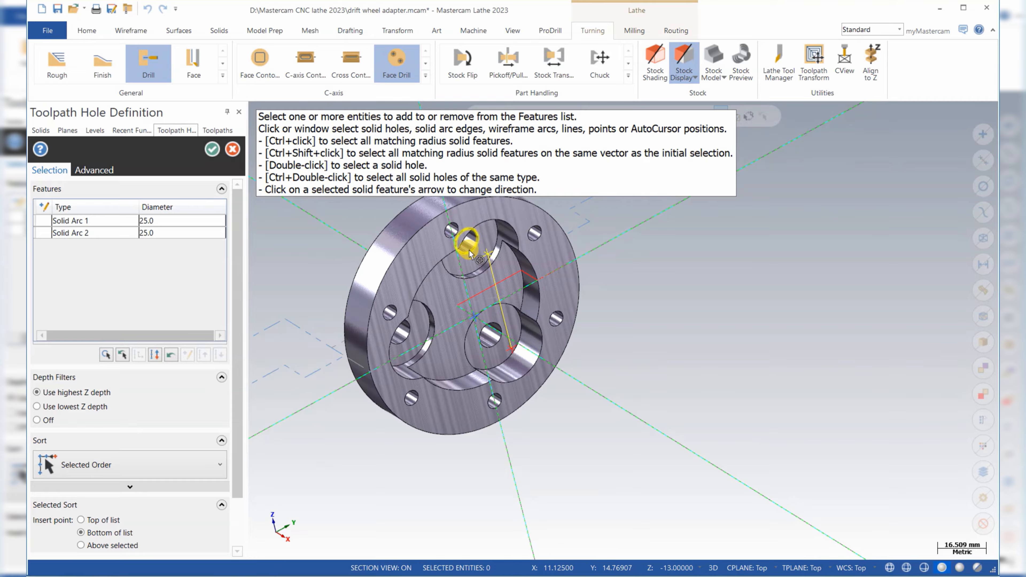
pyautogui.click(399, 341)
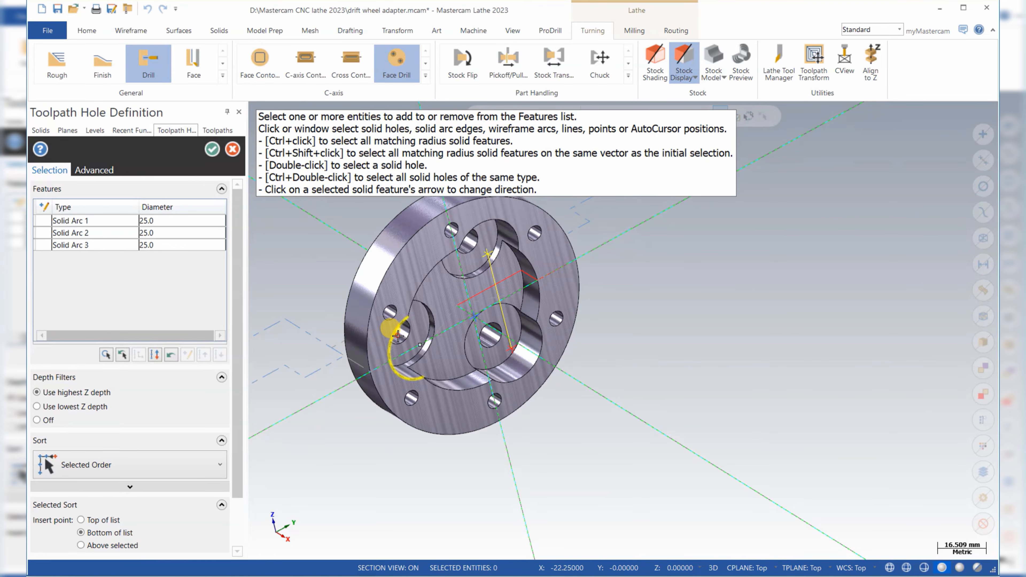
pyautogui.click(209, 150)
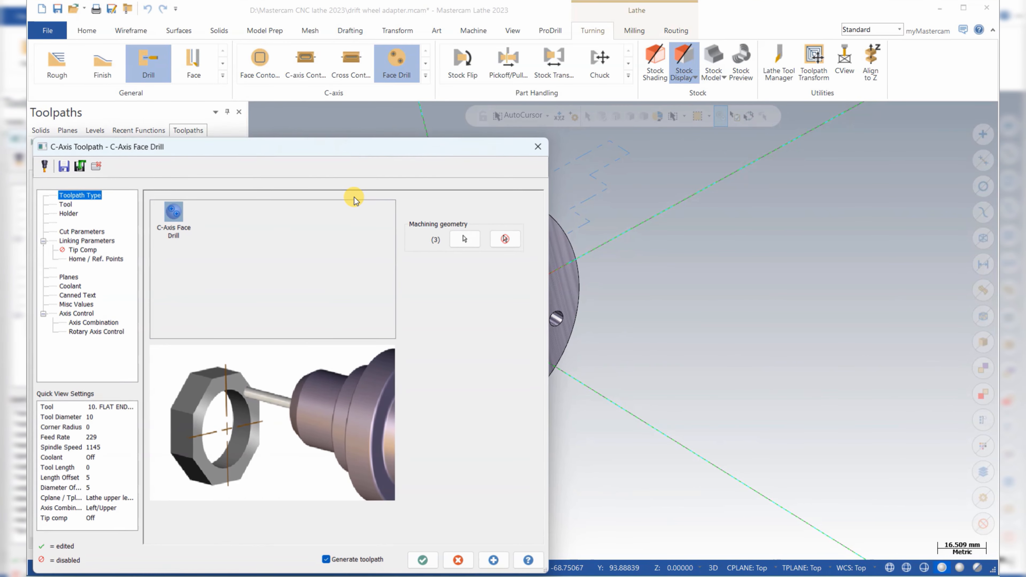
# Step: Assign the 25 mm drill to the face drill toolpath and set its cycle to Drill/Counterbore
pyautogui.click(65, 204)
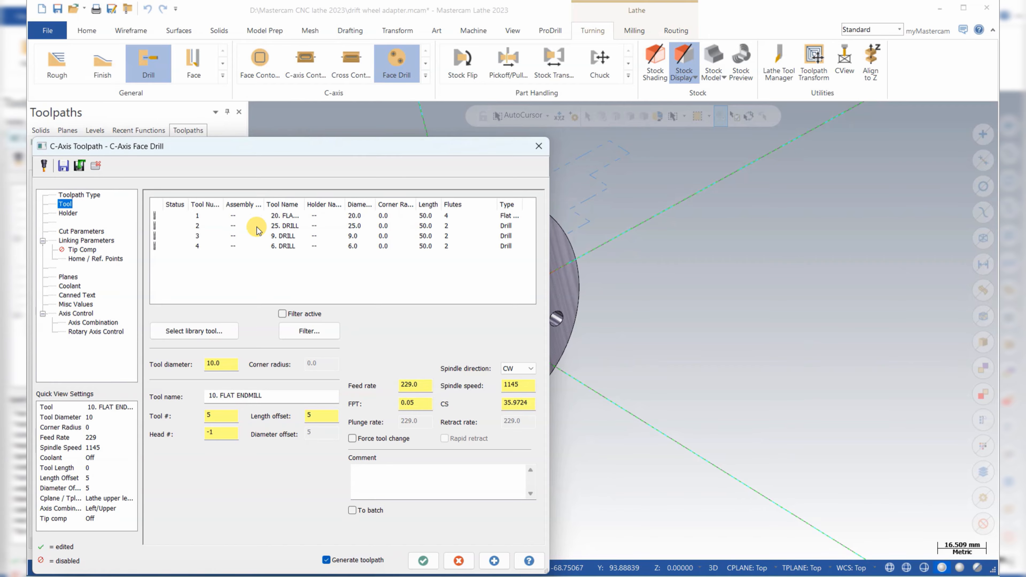
pyautogui.click(316, 227)
pyautogui.click(80, 232)
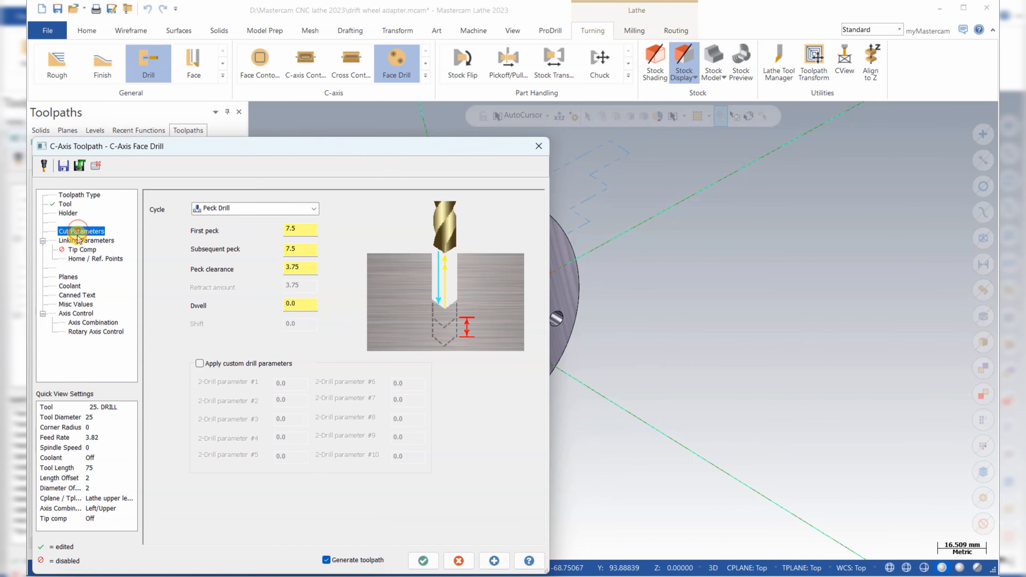
pyautogui.click(246, 208)
pyautogui.click(228, 210)
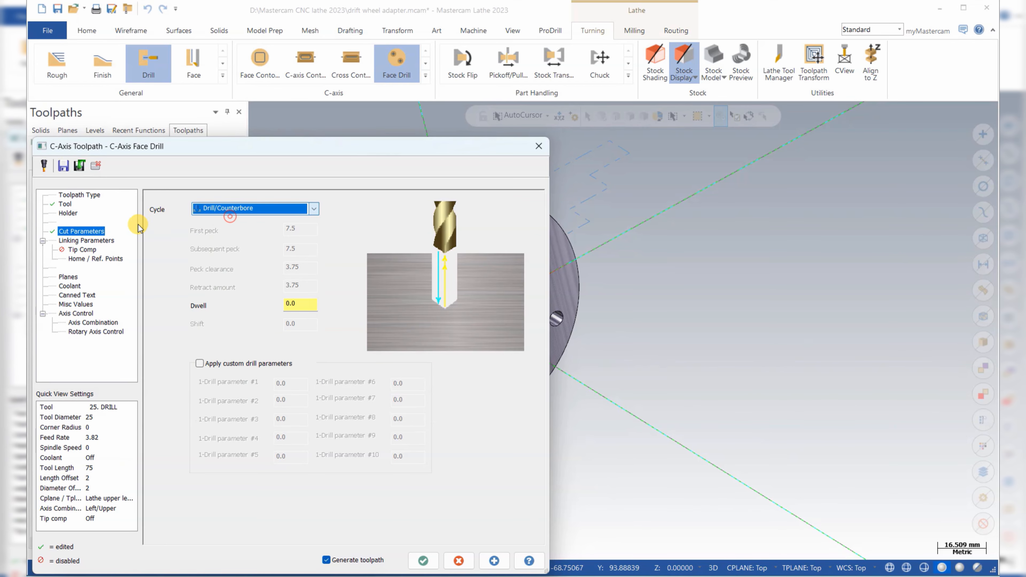
# Step: Set the face drill's incremental clearance to 20 mm and its depth to -13 mm from a point on the pocket floor
pyautogui.click(88, 241)
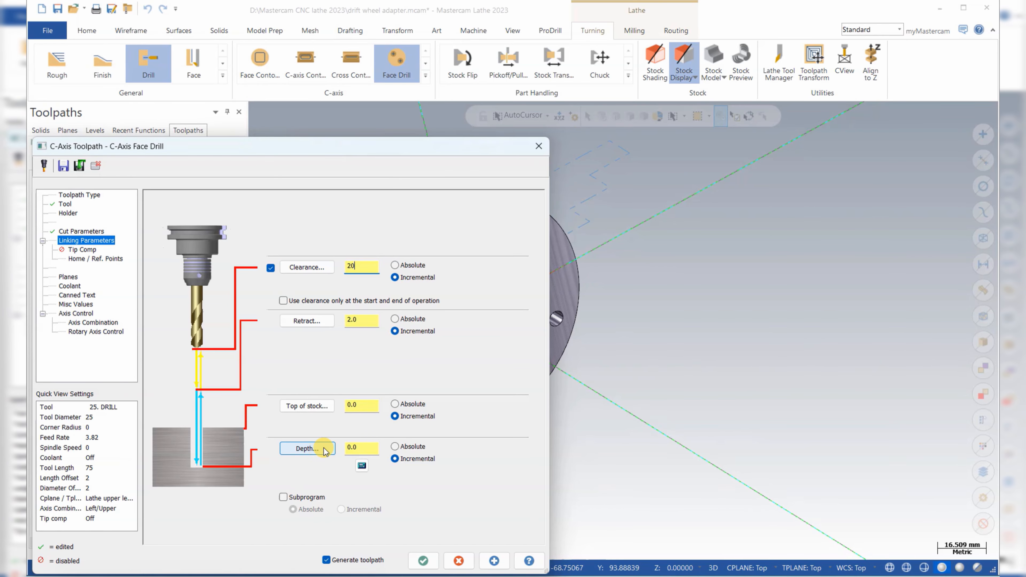
pyautogui.click(307, 448)
pyautogui.scroll(3, 525, 307)
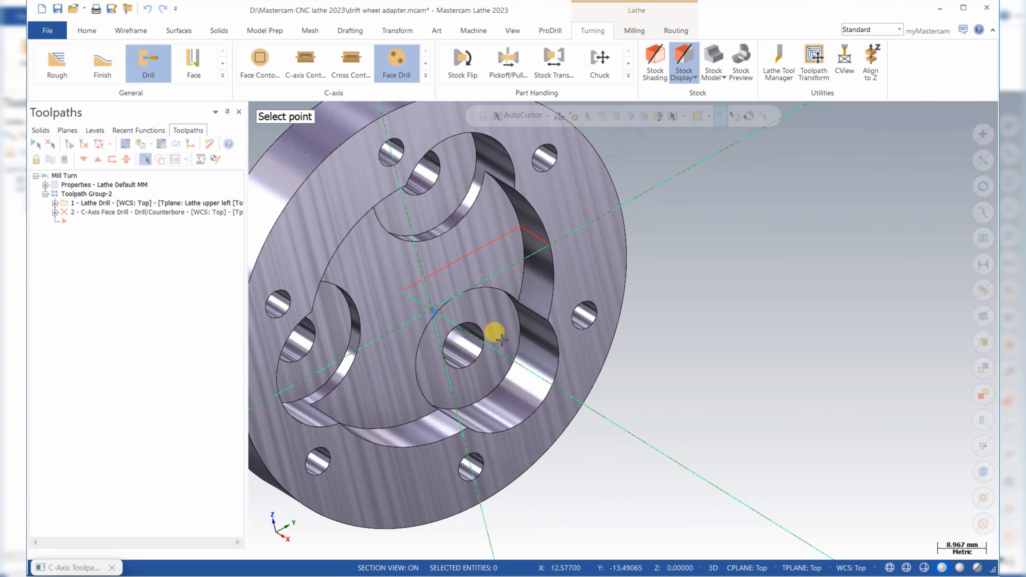
pyautogui.click(484, 335)
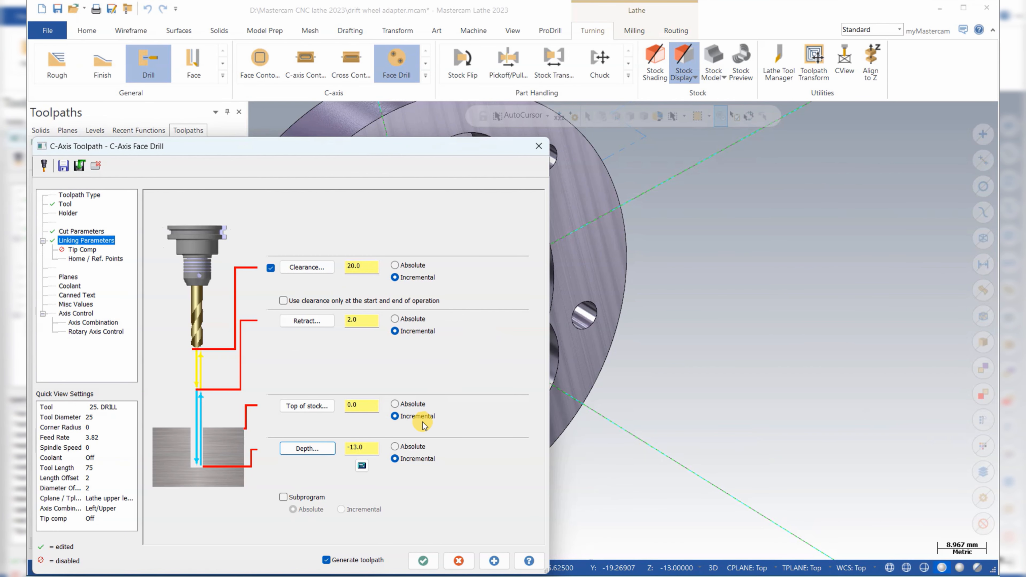
# Step: Pick the face drill's depth again from the hole edge on the pocket floor and review the home position and planes
pyautogui.click(305, 448)
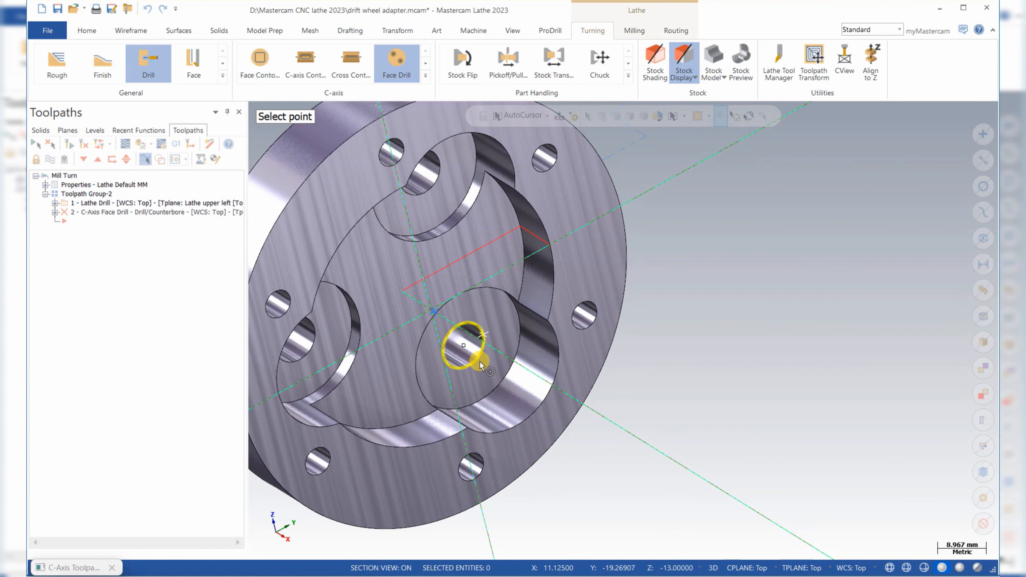
pyautogui.click(476, 363)
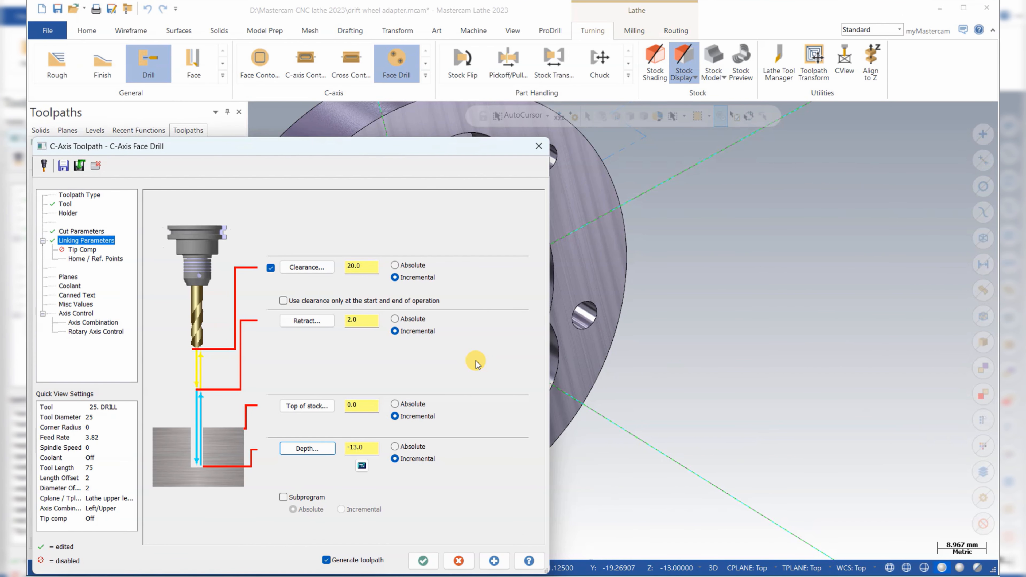
pyautogui.click(81, 250)
pyautogui.click(81, 259)
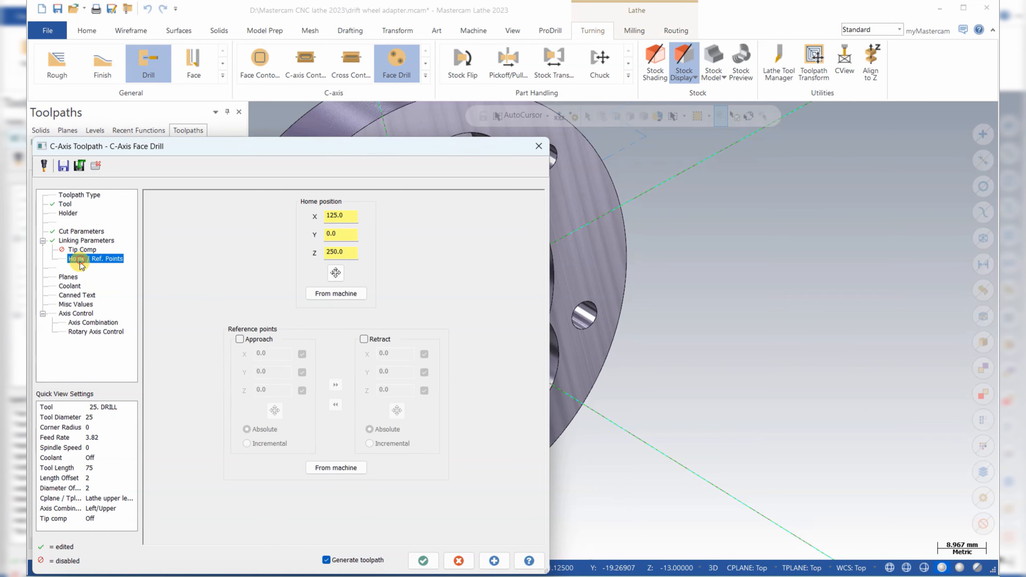
pyautogui.click(67, 277)
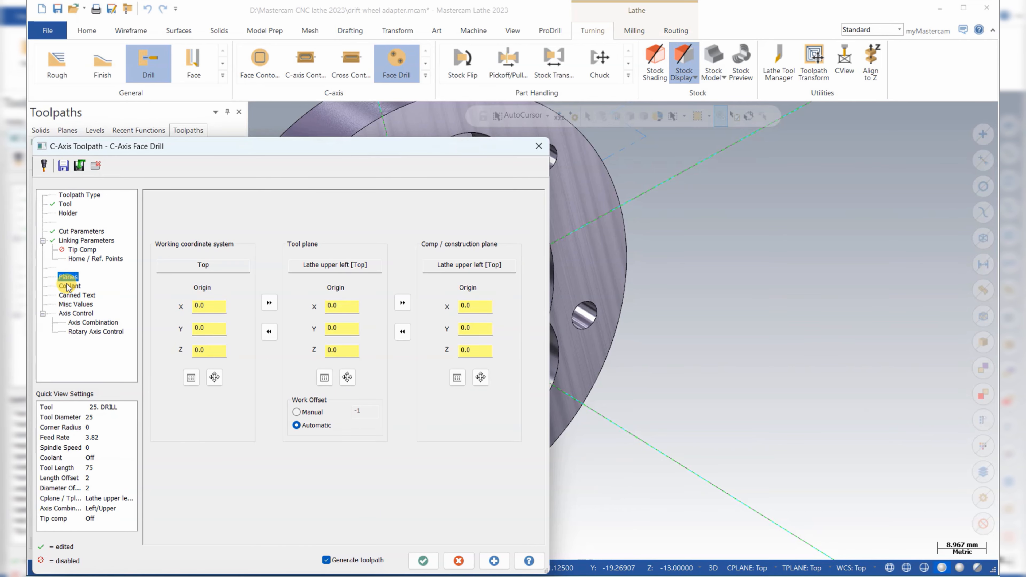
# Step: Turn on thru-tool coolant for the face drill, generate the toolpath and accept the AutoSave of the part file
pyautogui.click(68, 287)
pyautogui.click(348, 299)
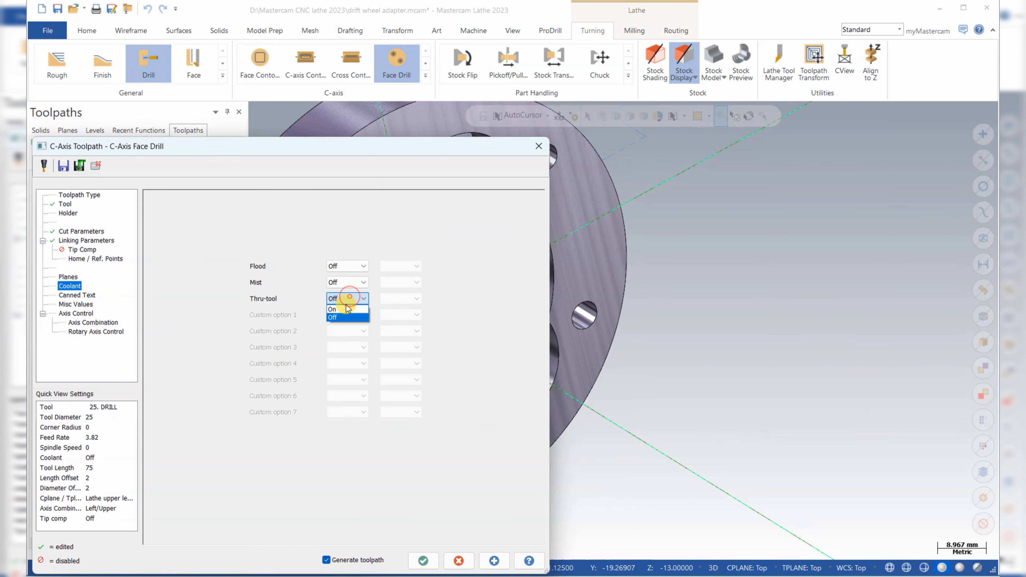
pyautogui.click(345, 309)
pyautogui.click(76, 295)
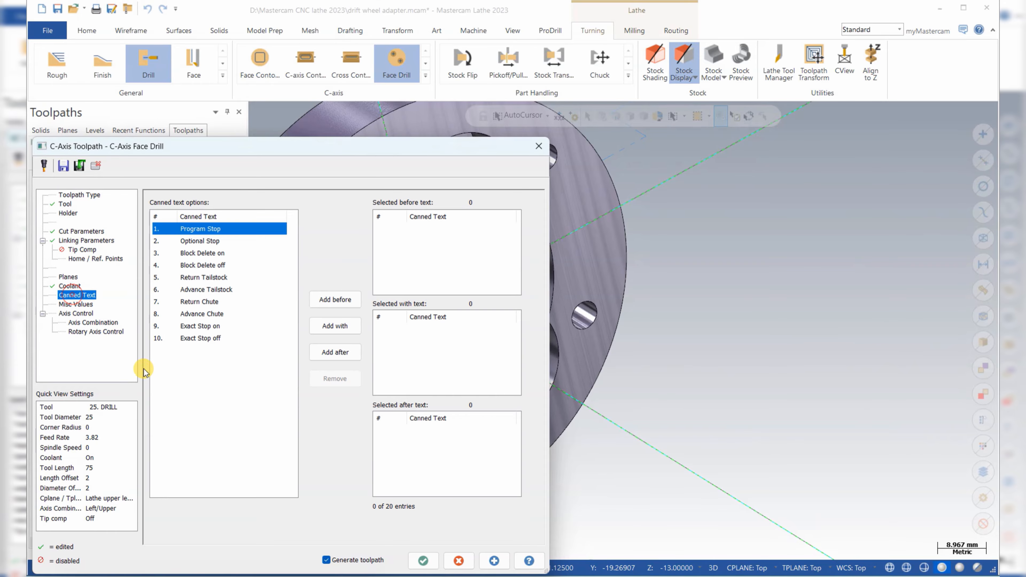
pyautogui.click(423, 561)
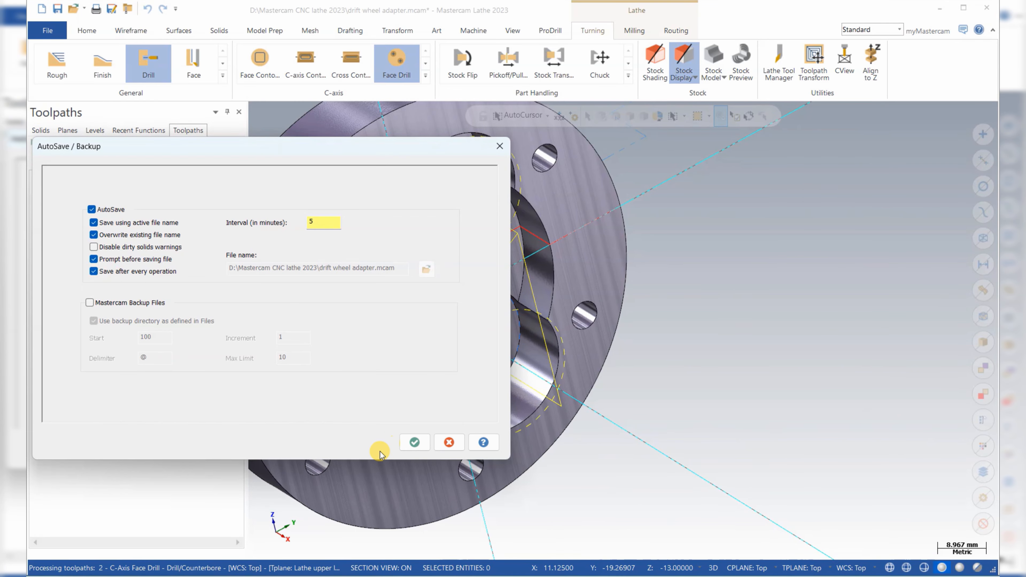
pyautogui.click(413, 441)
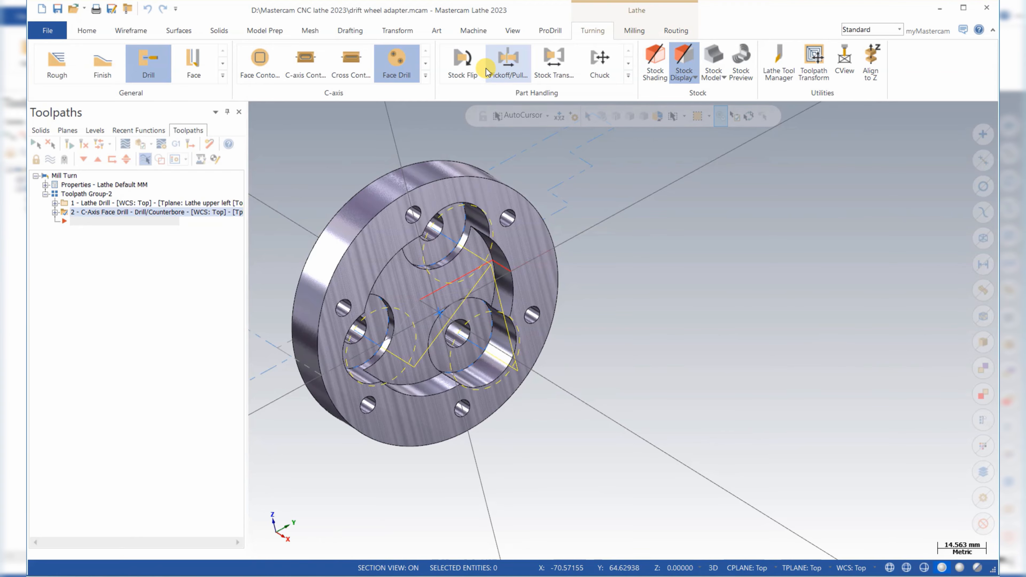
pyautogui.click(424, 77)
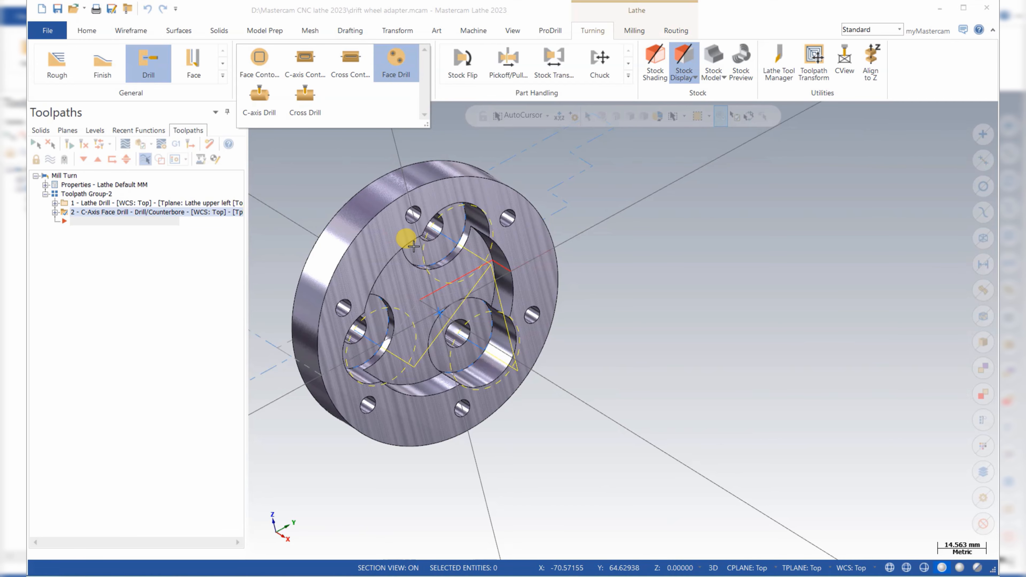
pyautogui.click(309, 170)
pyautogui.scroll(-3, 349, 199)
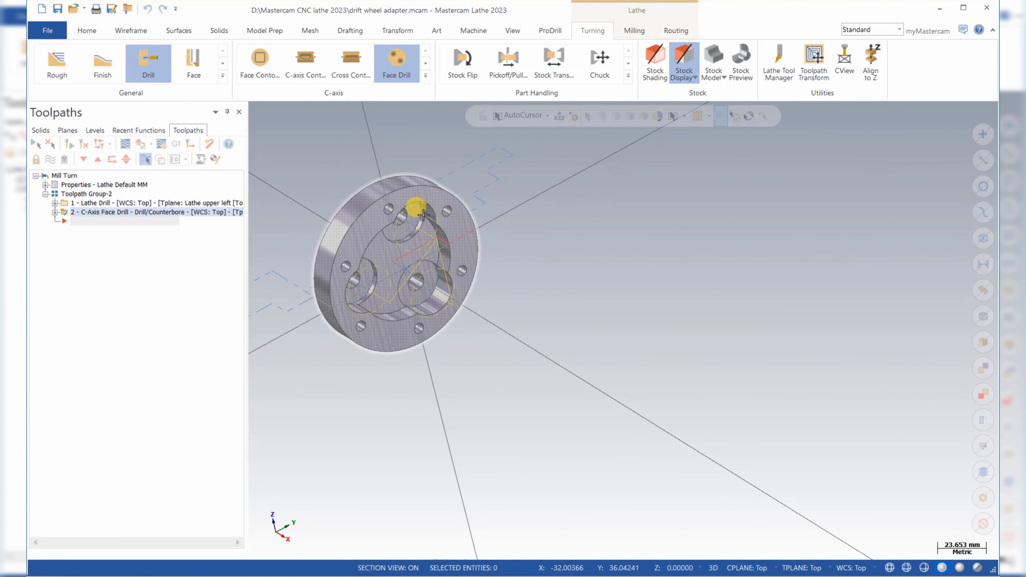
pyautogui.moveTo(340, 247); pyautogui.dragTo(378, 248, button='middle')
pyautogui.scroll(4, 367, 166)
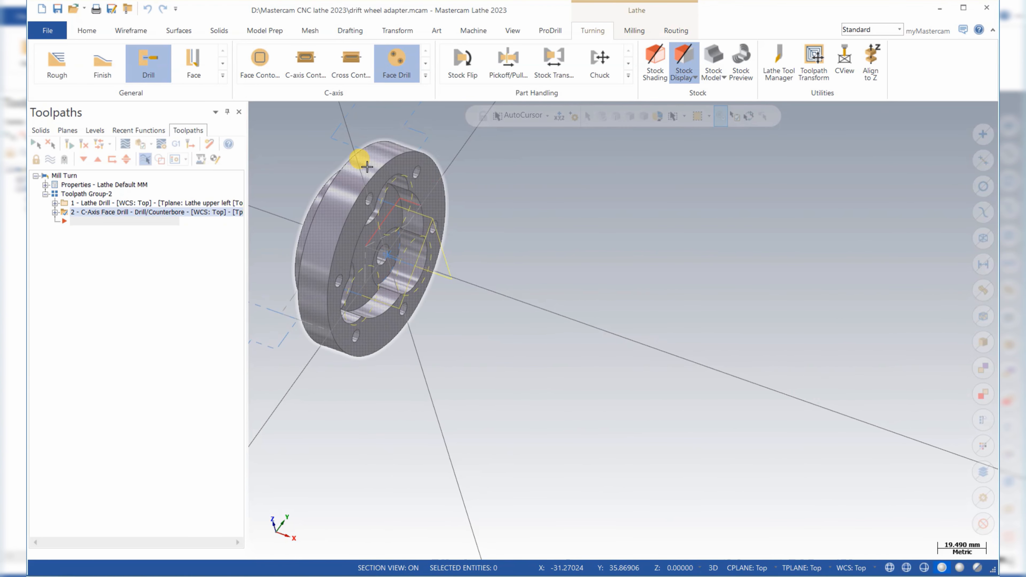
pyautogui.scroll(-1, 562, 191)
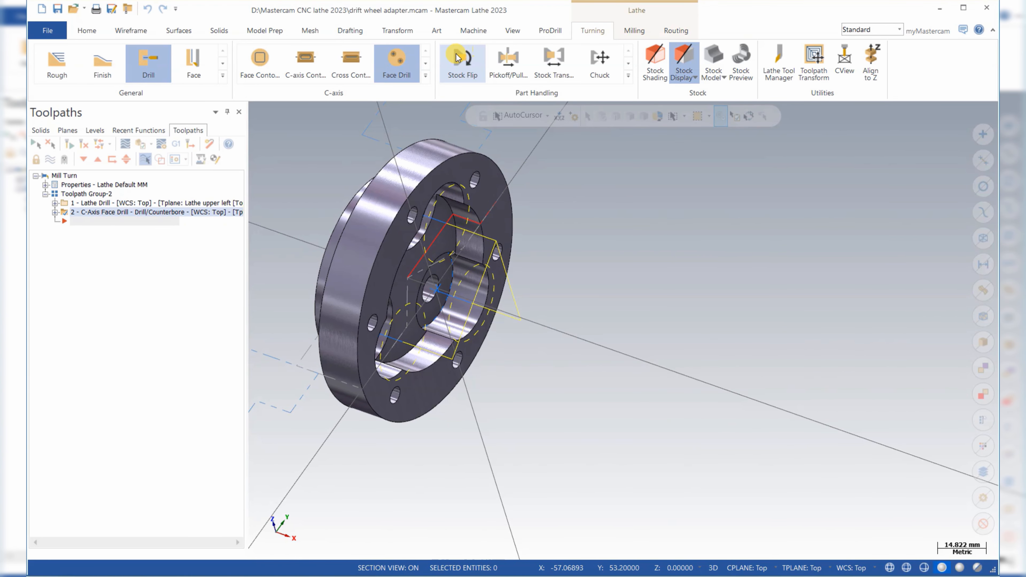
pyautogui.click(425, 77)
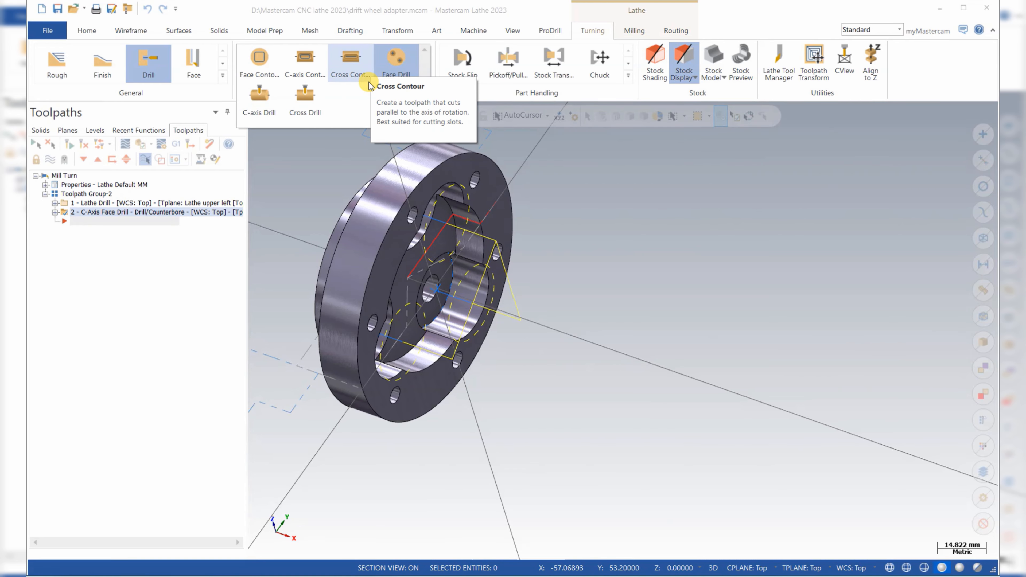
pyautogui.click(559, 208)
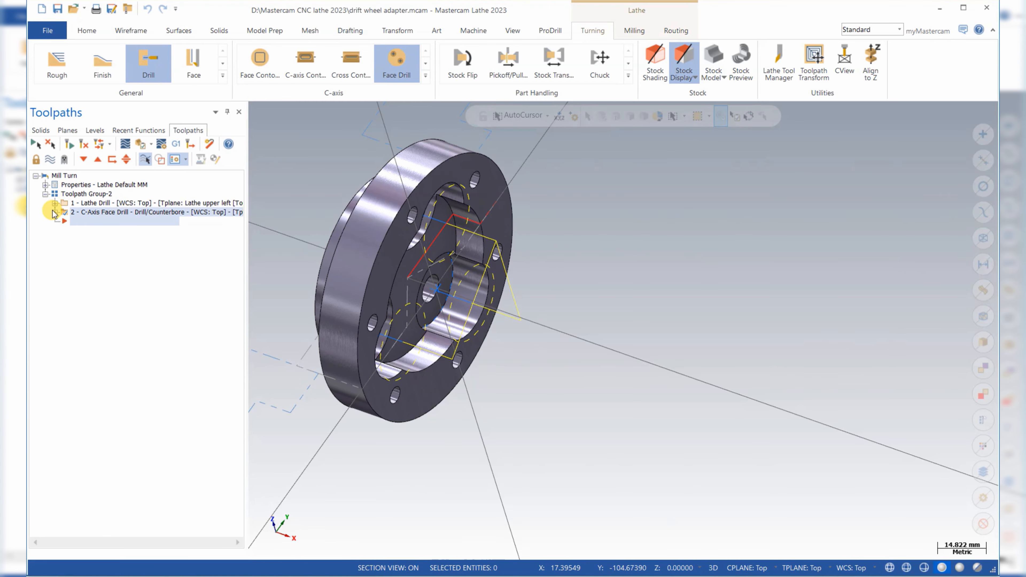
# Step: Expand the C-Axis Face Drill operation and backplot its toolpath
pyautogui.click(54, 213)
pyautogui.click(94, 248)
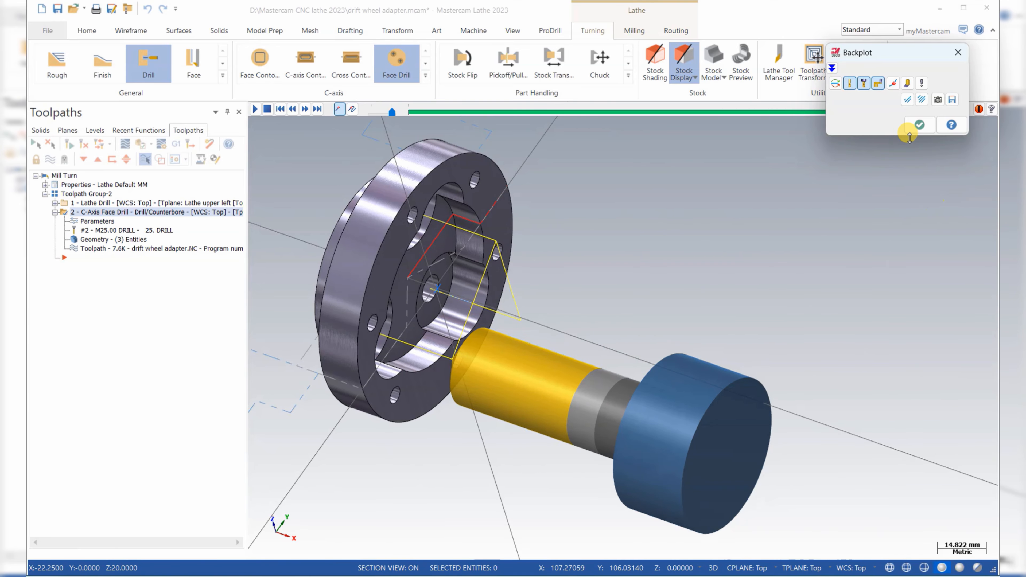
pyautogui.click(925, 127)
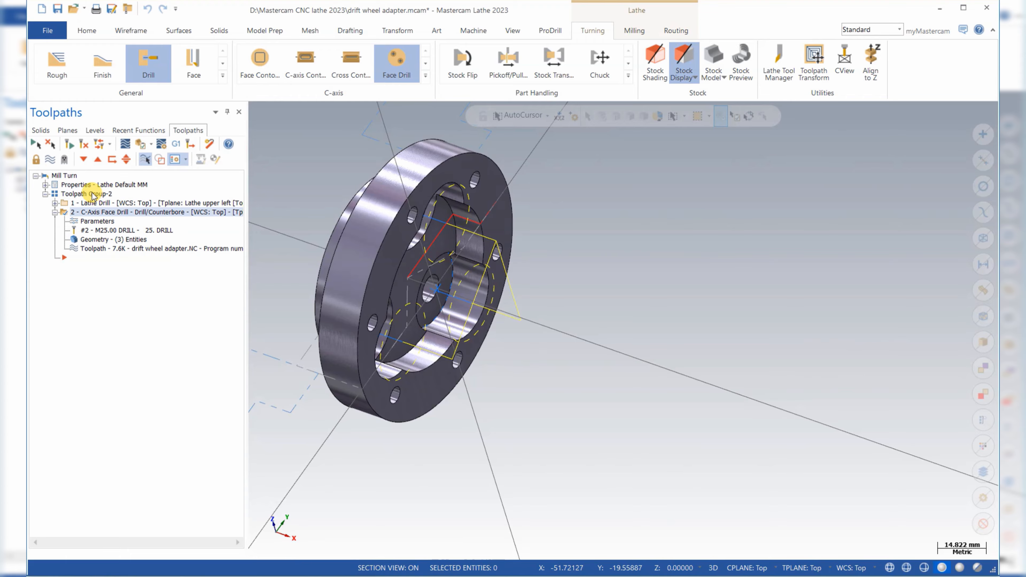
# Step: Verify all operations of Toolpath Group-2 in the simulator at a slower playback speed with Color Loop on
pyautogui.click(86, 194)
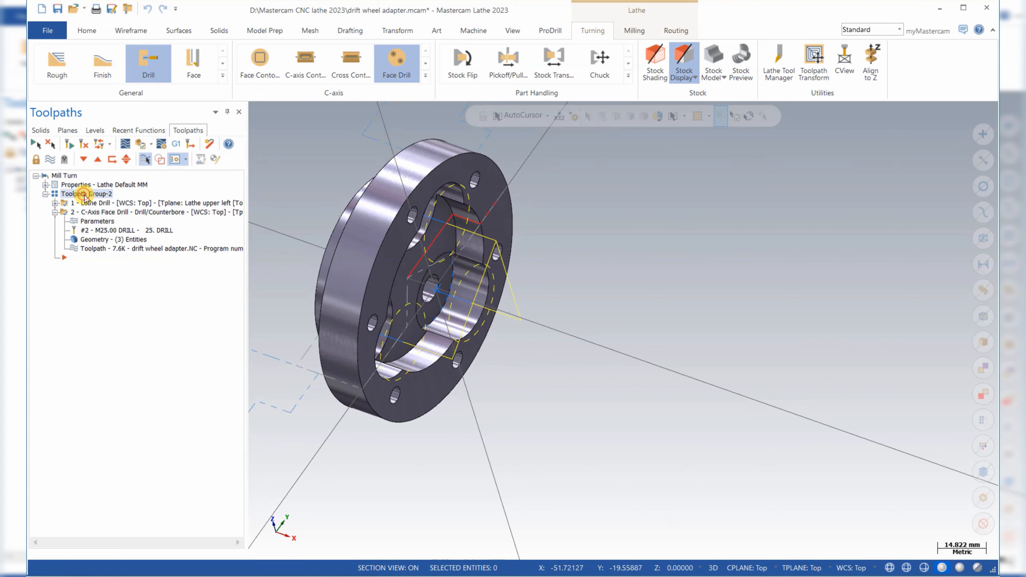
pyautogui.click(140, 144)
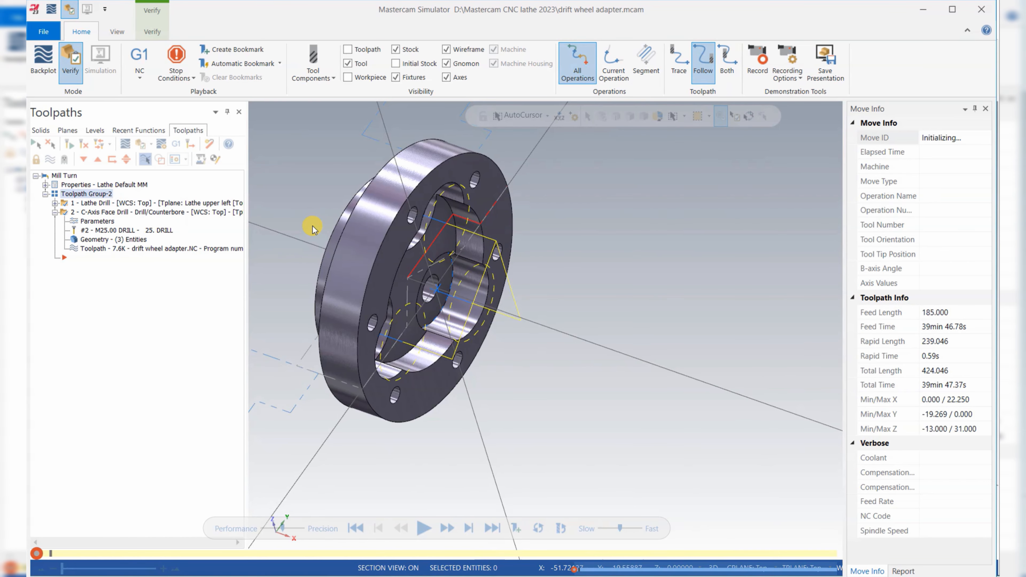
pyautogui.scroll(-2, 401, 260)
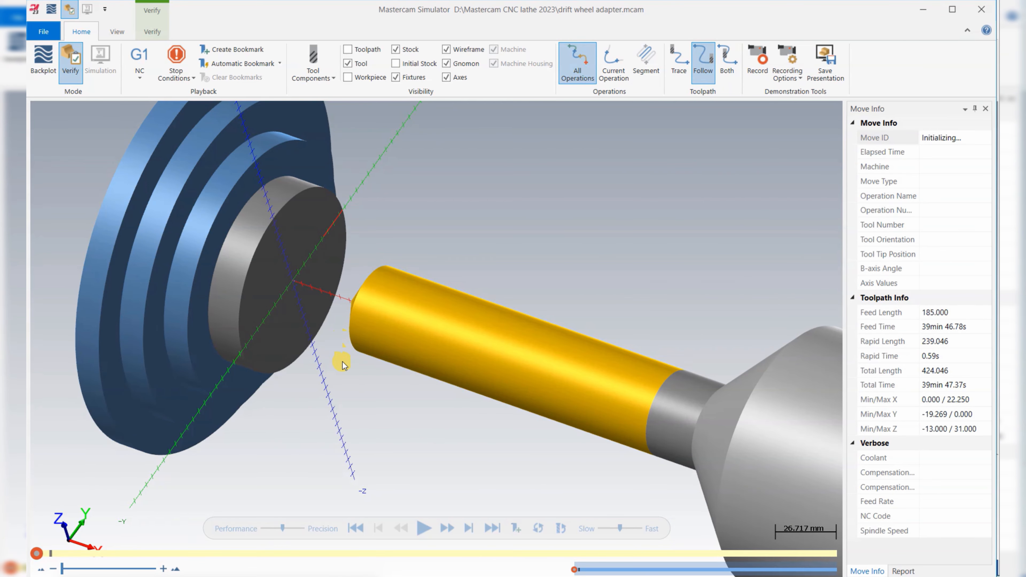
pyautogui.moveTo(620, 528); pyautogui.dragTo(606, 529)
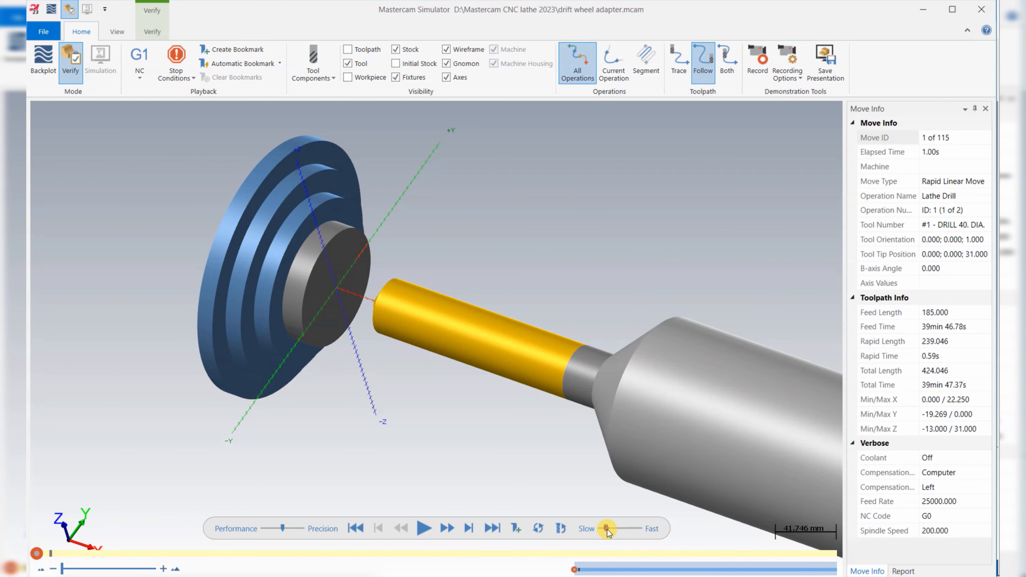
pyautogui.click(158, 32)
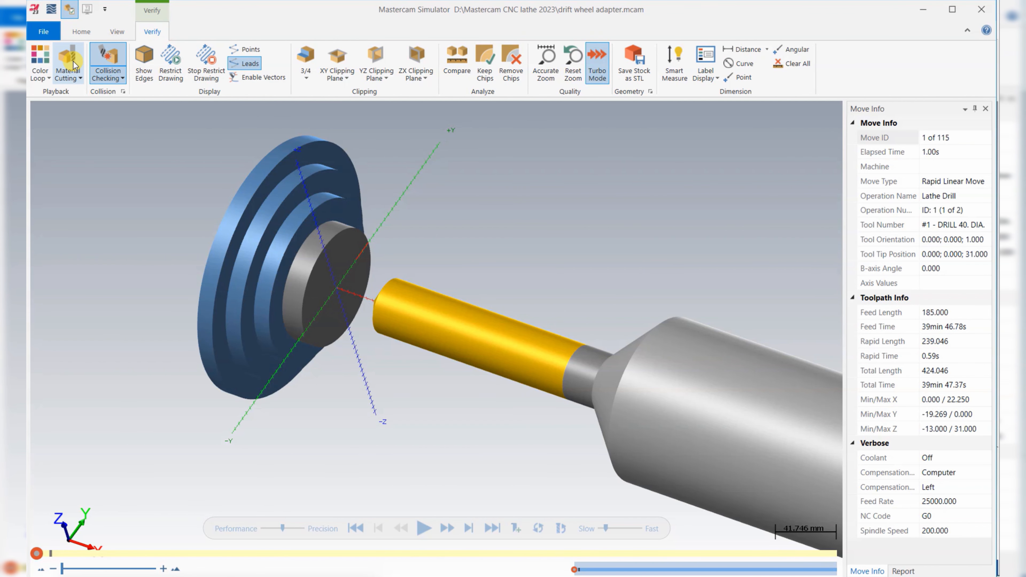
pyautogui.click(39, 60)
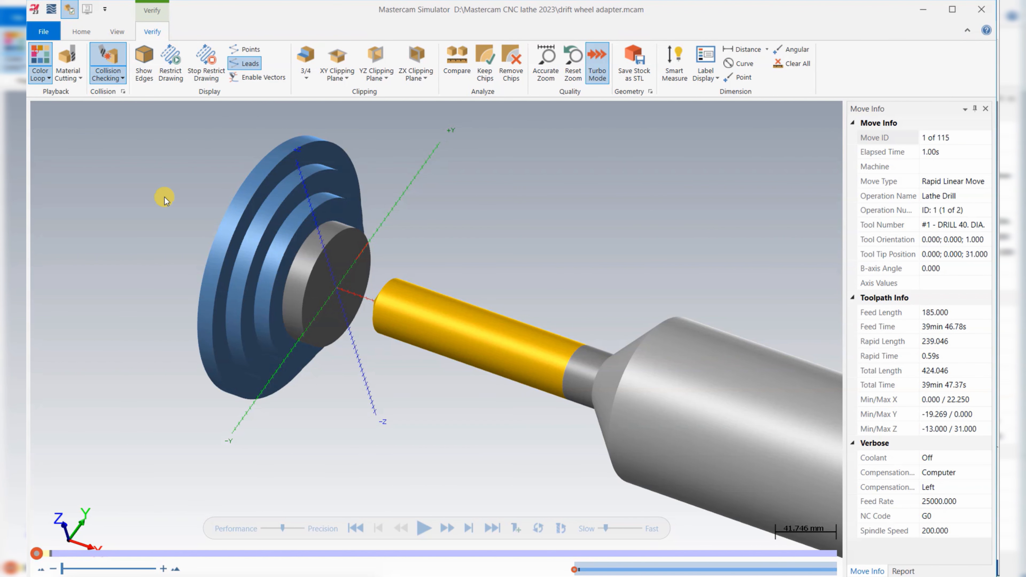
pyautogui.click(424, 528)
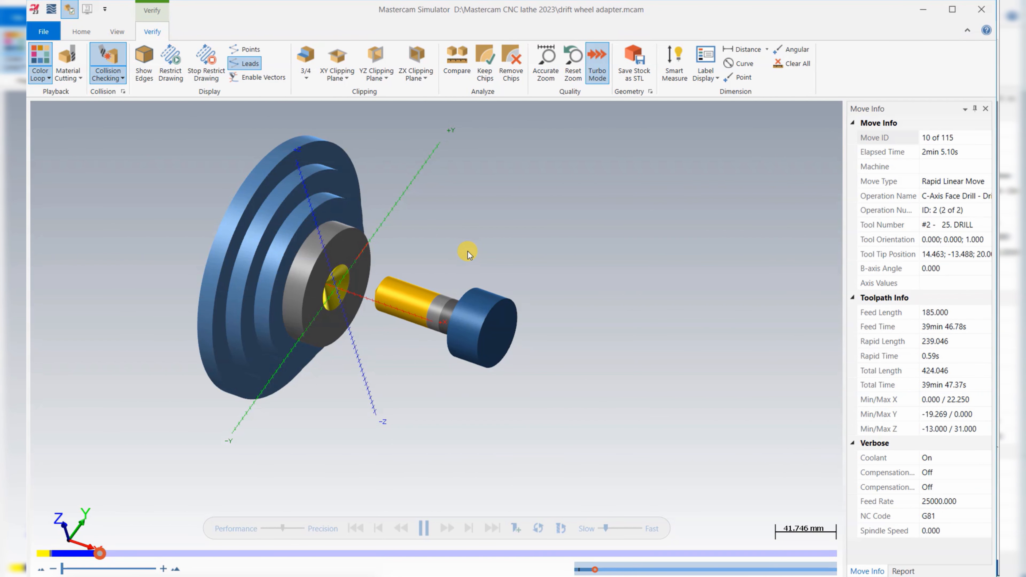
# Step: Inspect the three drilled pockets on the simulated stock up close and close the simulator
pyautogui.scroll(5, 372, 311)
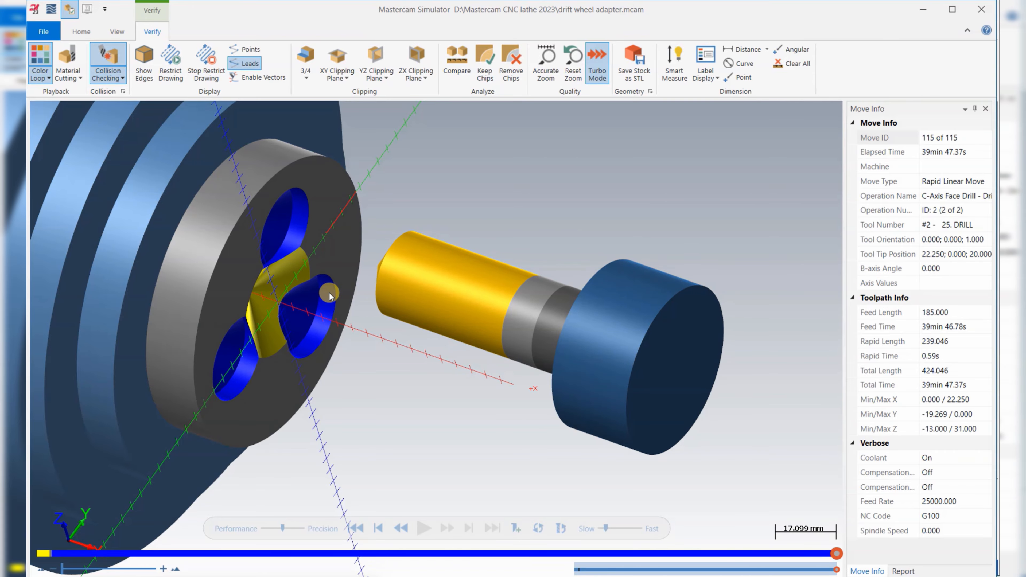
pyautogui.moveTo(329, 295); pyautogui.dragTo(488, 231, button='middle')
pyautogui.scroll(5, 326, 281)
pyautogui.scroll(1, 325, 278)
pyautogui.scroll(-4, 387, 273)
pyautogui.click(981, 9)
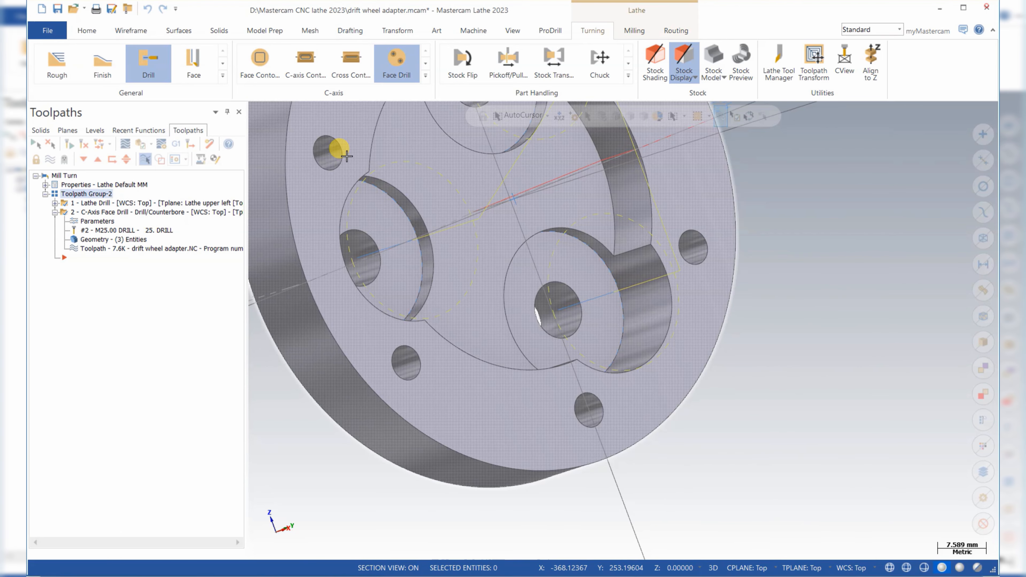
# Step: Reopen the C-axis face drill's parameters and open its 25 mm drill for editing
pyautogui.click(56, 203)
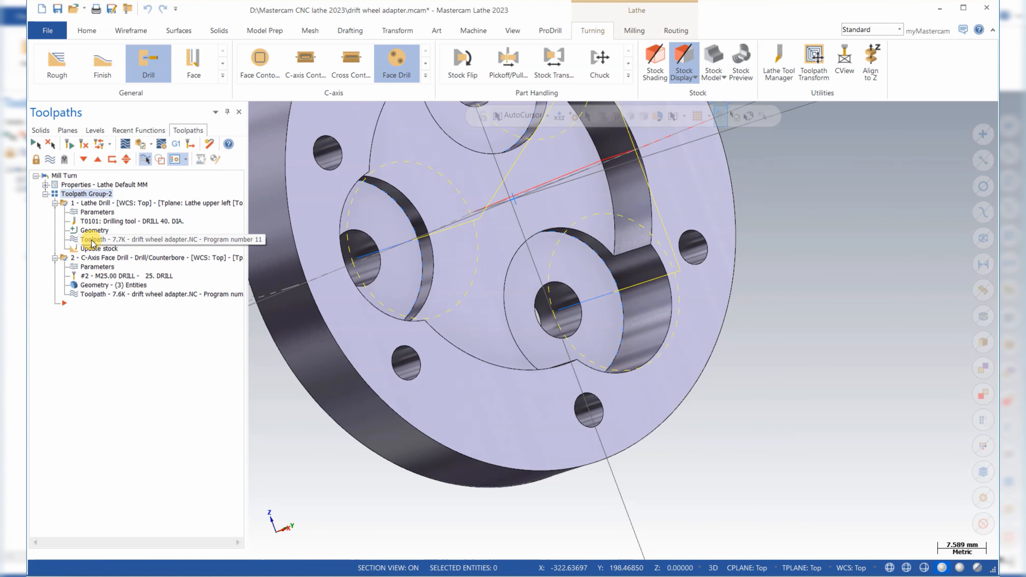
pyautogui.click(94, 267)
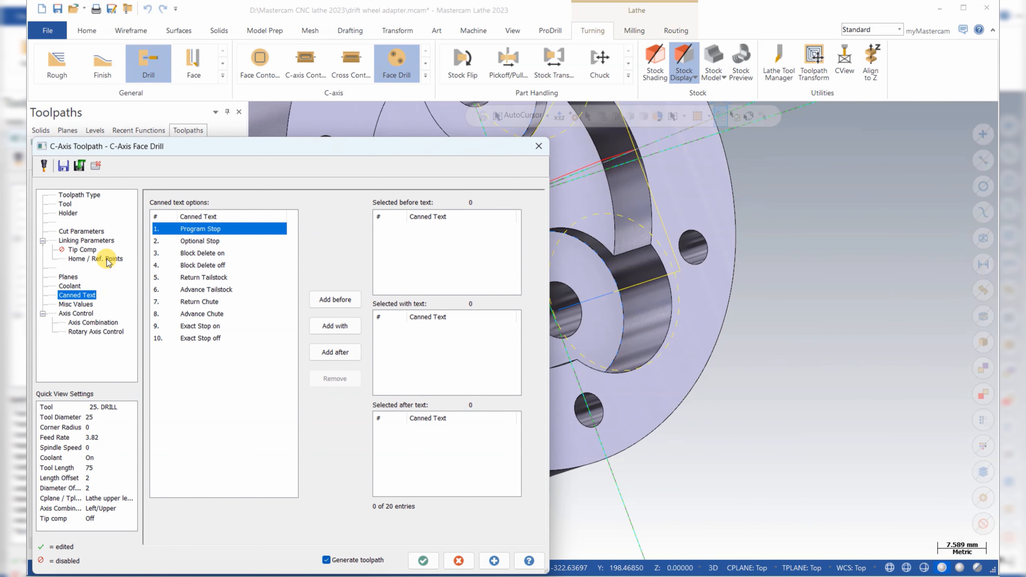
pyautogui.click(65, 204)
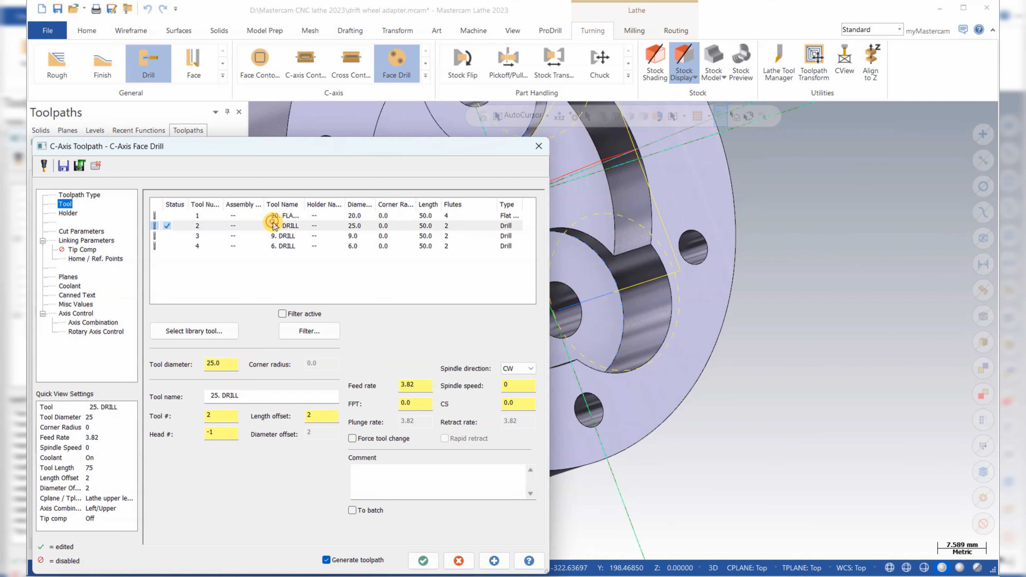
pyautogui.rightClick(263, 235)
pyautogui.click(261, 226)
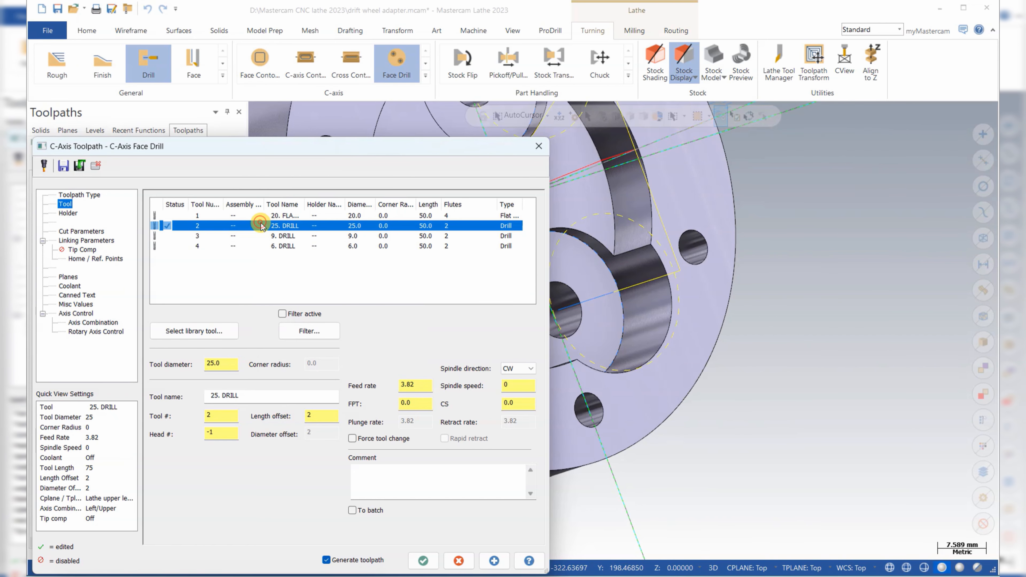
pyautogui.rightClick(260, 226)
pyautogui.click(305, 253)
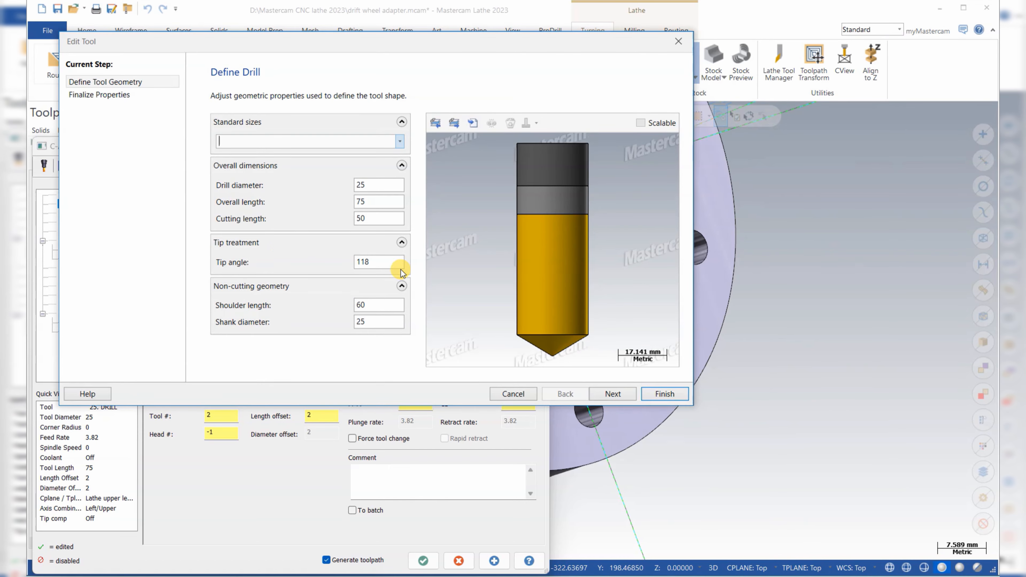
# Step: Try setting the 25 mm drill's tip angle to 0
pyautogui.doubleClick(385, 265)
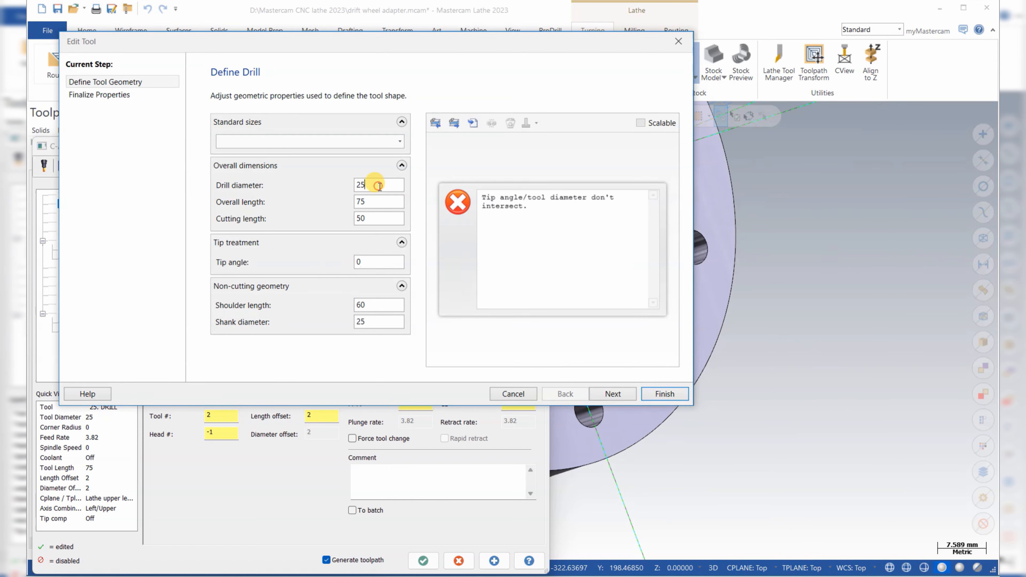
pyautogui.click(376, 218)
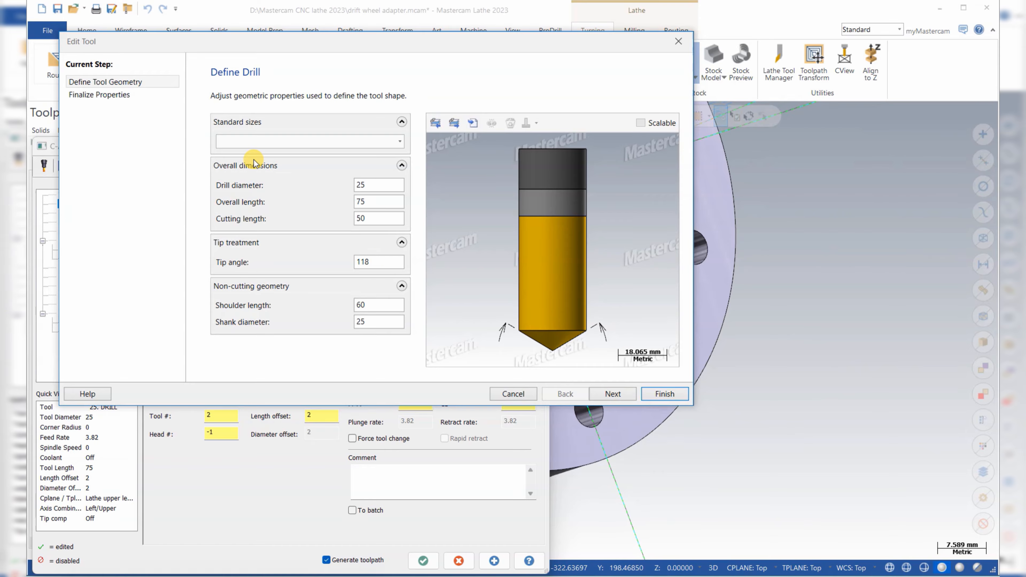
pyautogui.click(124, 97)
pyautogui.click(133, 82)
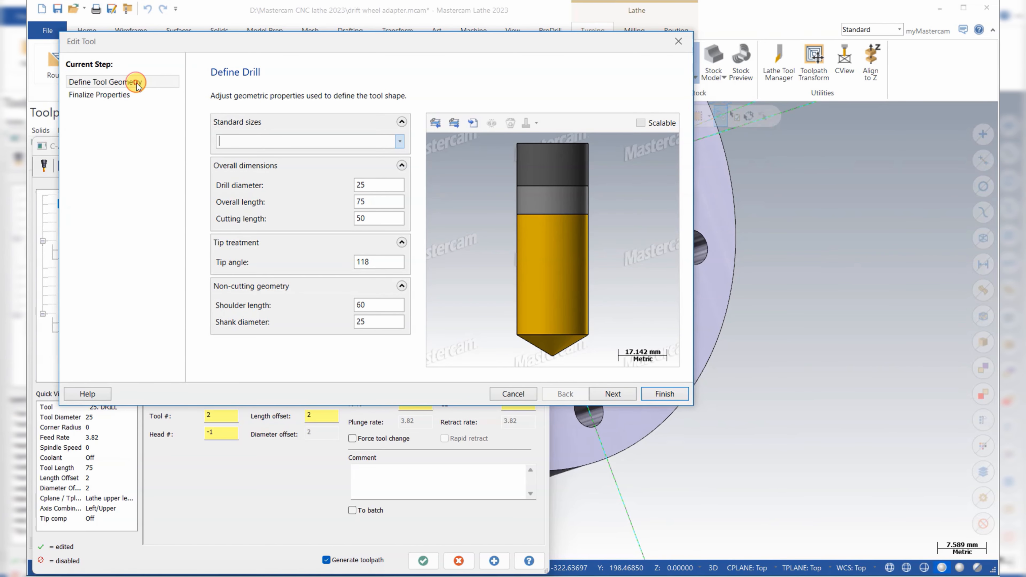
# Step: Check the 25 mm drill's diameter, overall length and tip angle, and look at the drills in the tool library
pyautogui.click(385, 186)
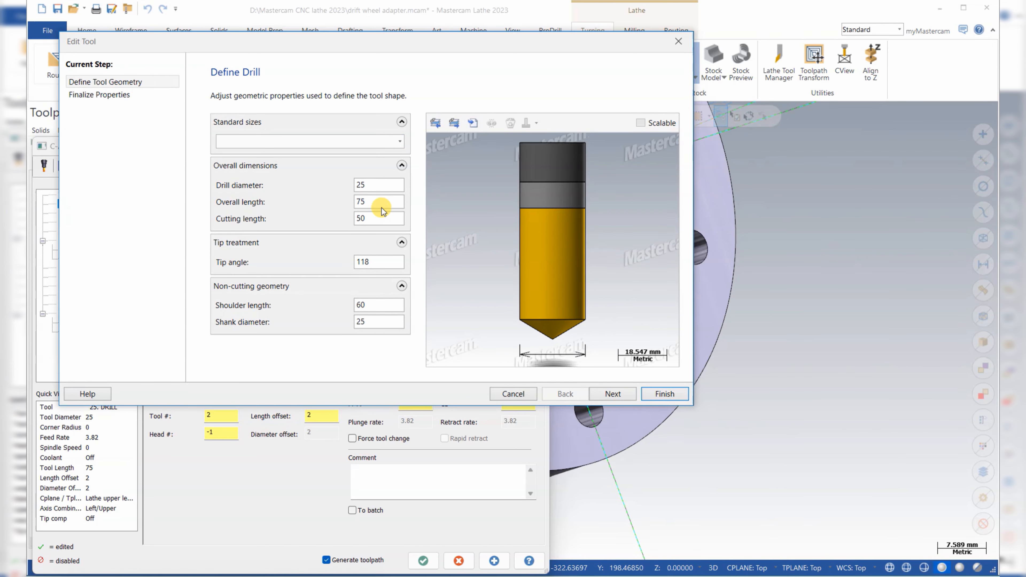
pyautogui.click(383, 200)
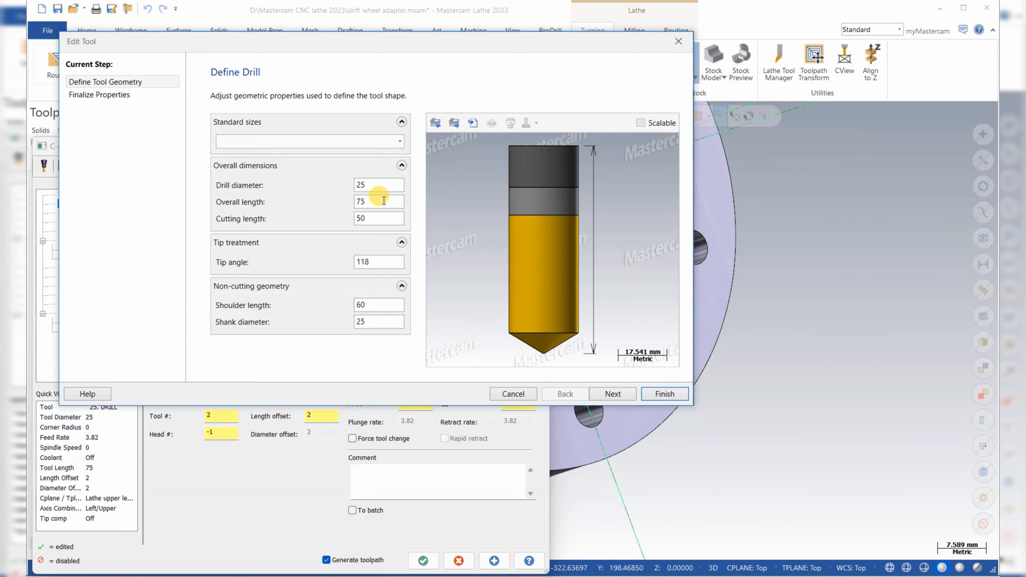
pyautogui.click(377, 262)
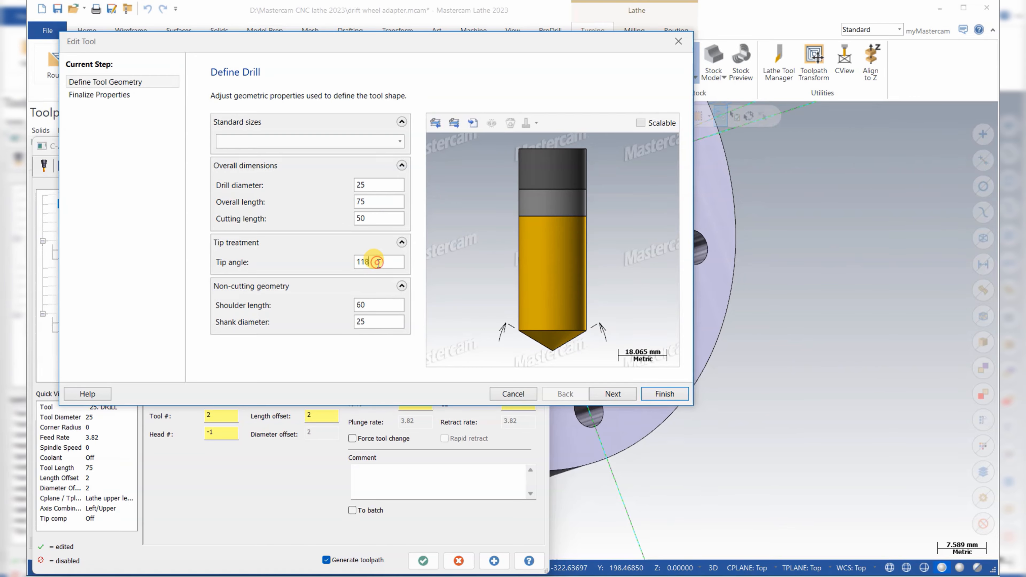
pyautogui.click(687, 395)
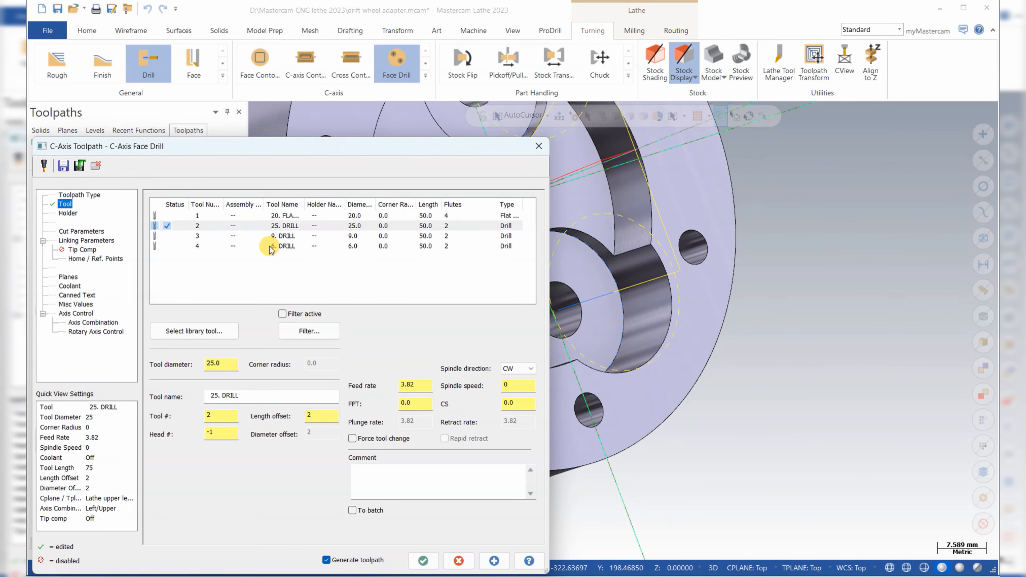
pyautogui.click(211, 329)
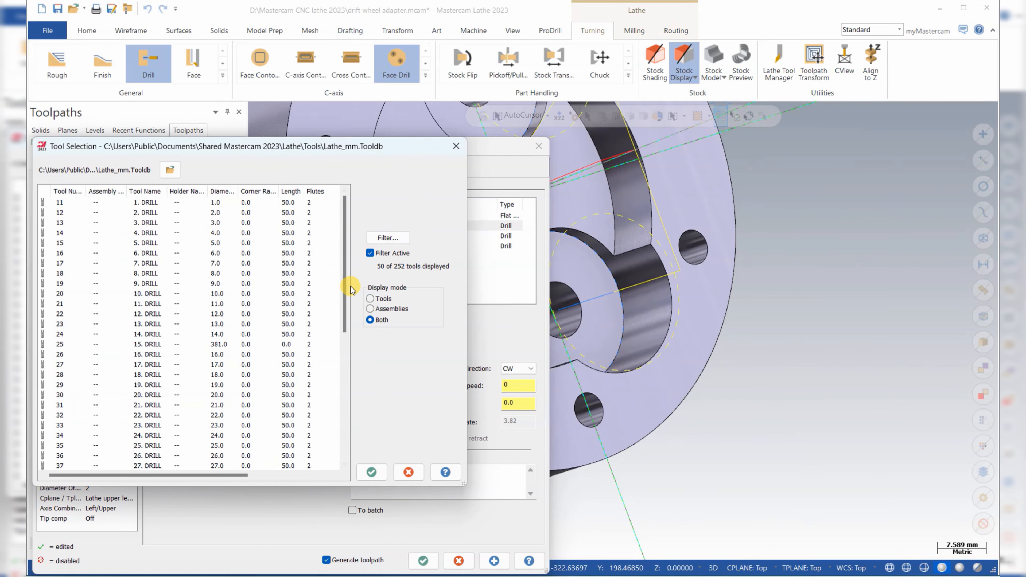
pyautogui.click(408, 471)
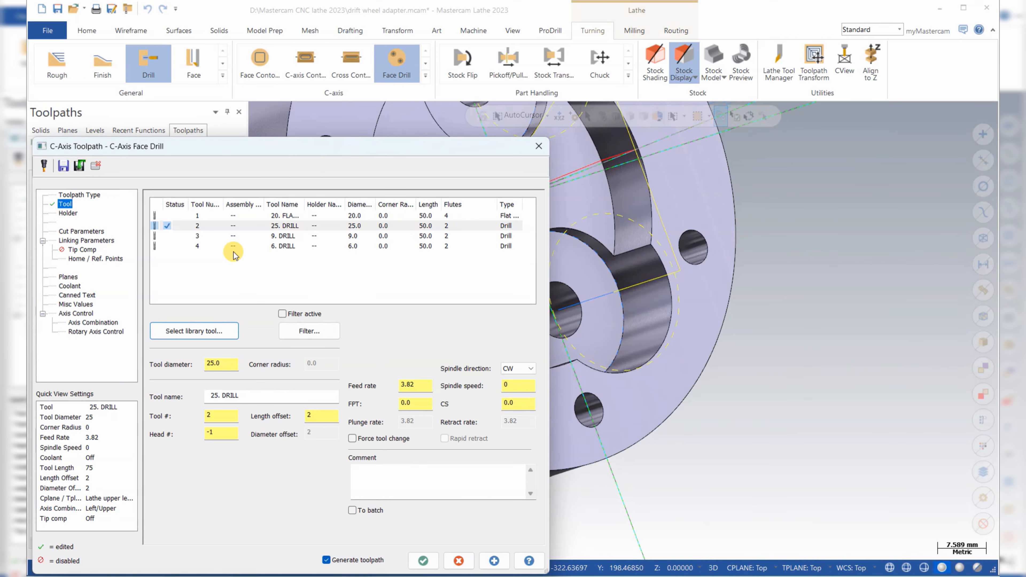
# Step: Start creating a new tool for the C-axis face drill, using the Custom tool type under Holemaking
pyautogui.rightClick(228, 256)
pyautogui.click(300, 276)
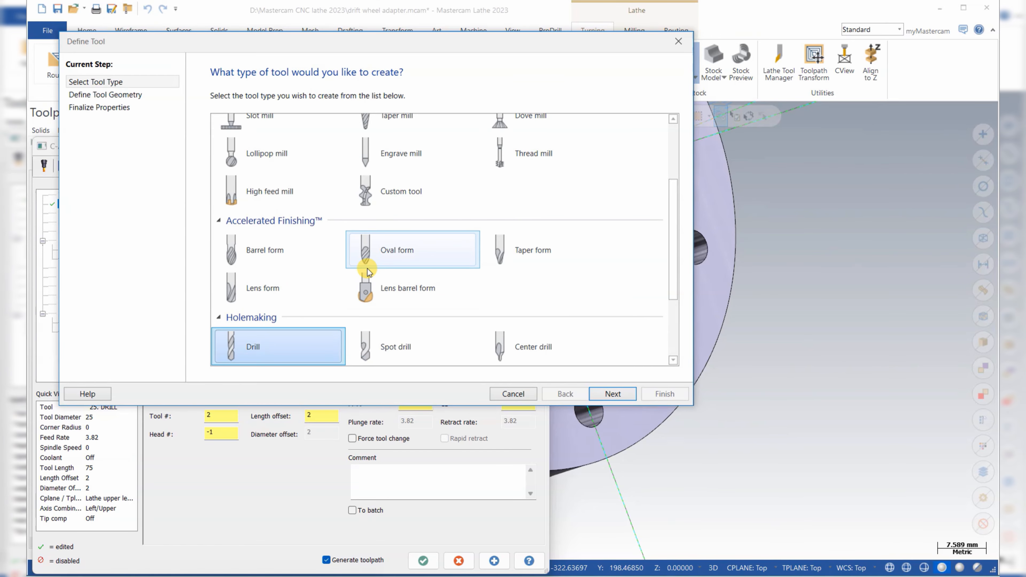
pyautogui.scroll(4, 517, 291)
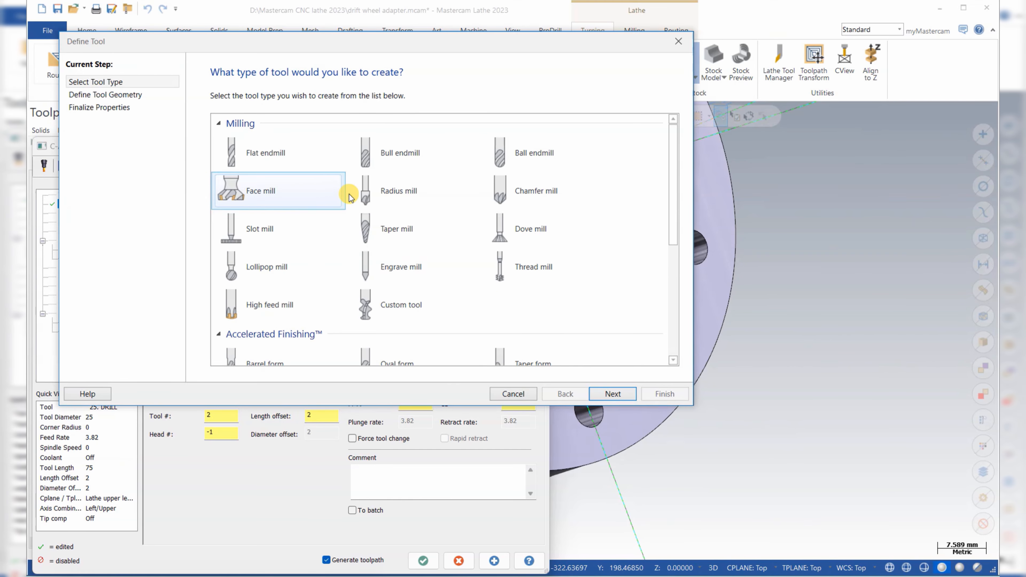
pyautogui.scroll(-2, 349, 199)
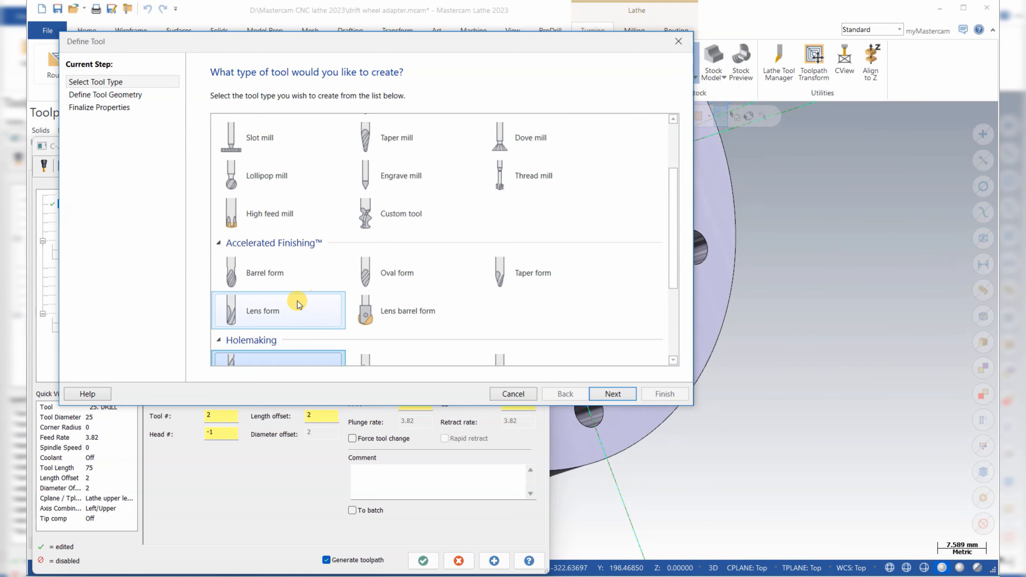
pyautogui.scroll(-2, 398, 311)
pyautogui.scroll(-1, 398, 311)
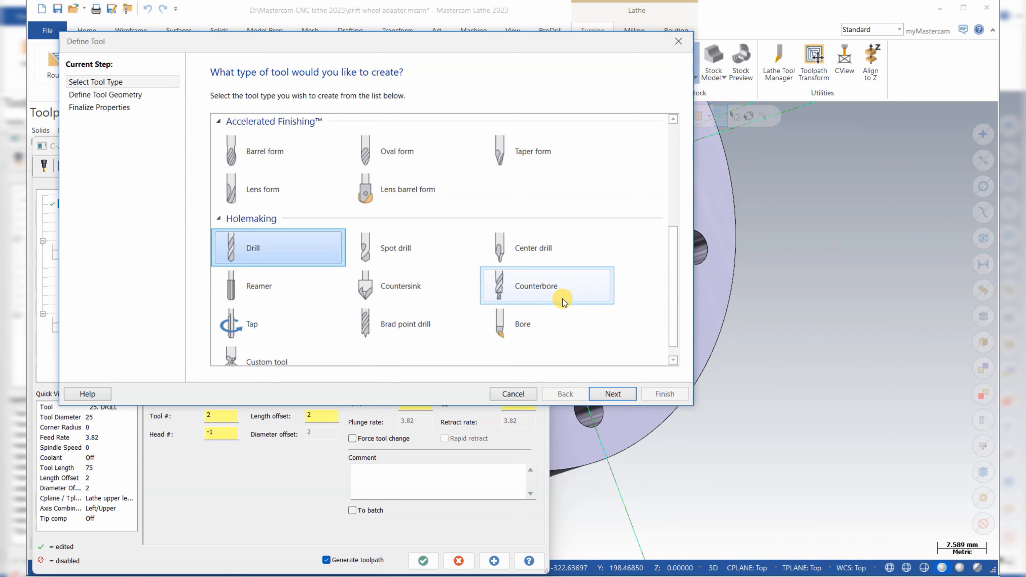
pyautogui.scroll(-1, 295, 311)
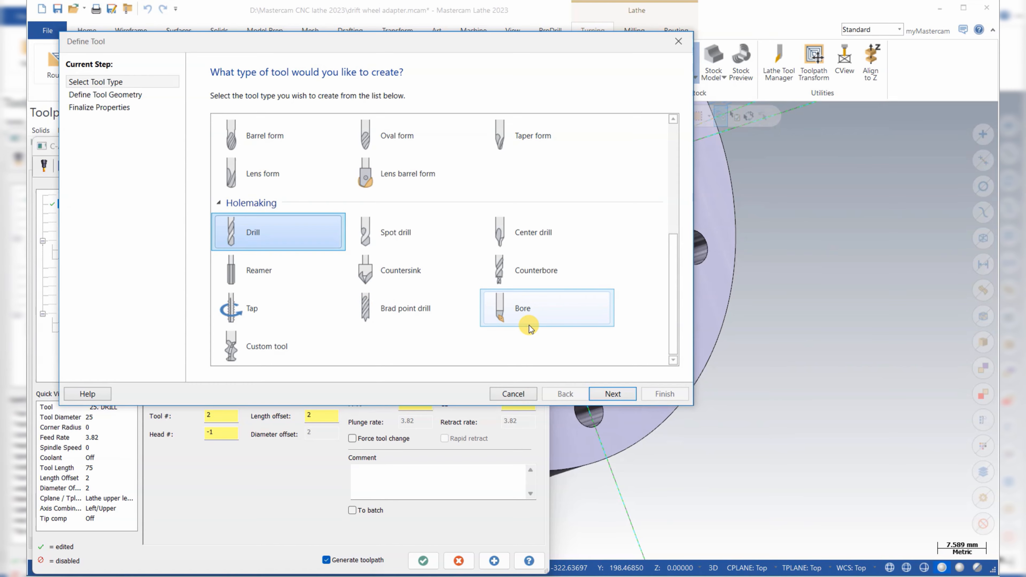
pyautogui.click(304, 343)
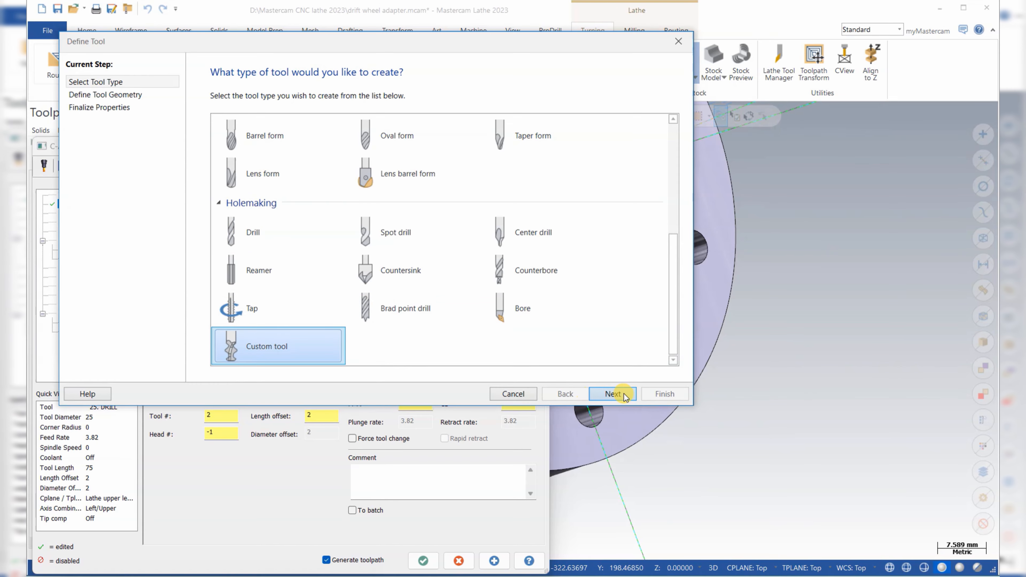
pyautogui.click(612, 394)
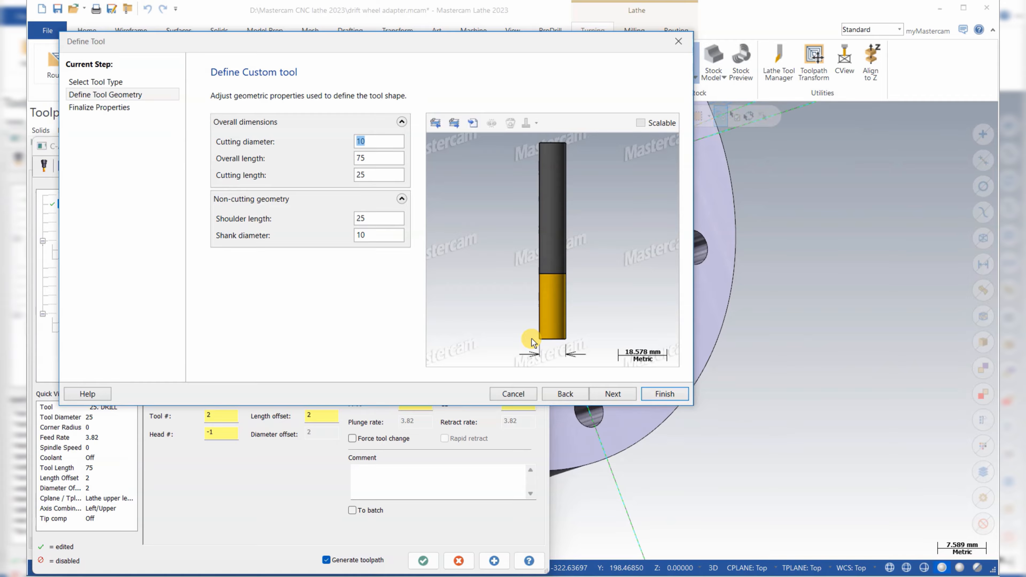
# Step: Define the custom tool with cutting diameter 25 and shank diameter 25, keep the name 25 Custom Tool, and finish it
pyautogui.write('25')
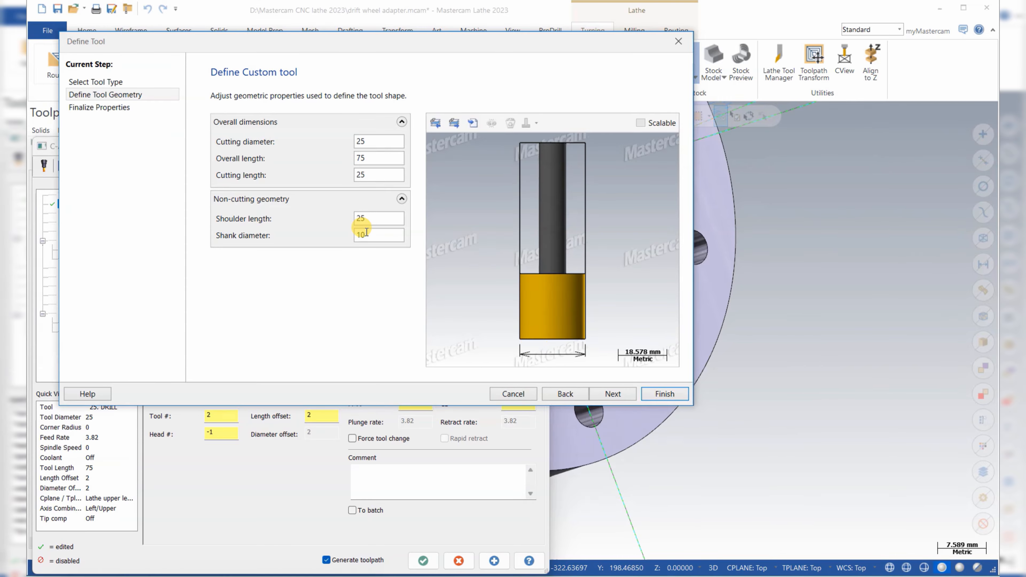
pyautogui.doubleClick(372, 234)
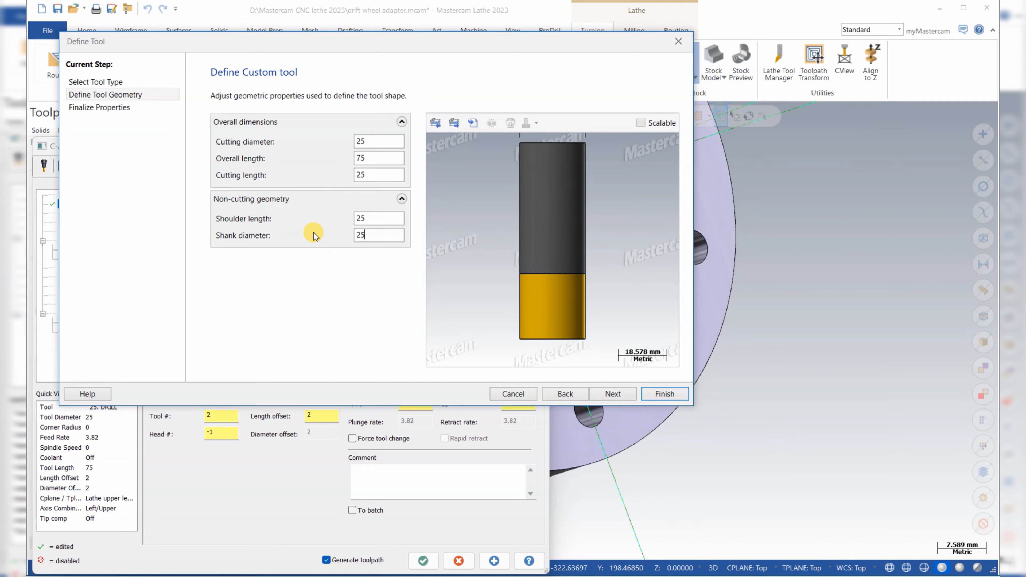
pyautogui.click(114, 108)
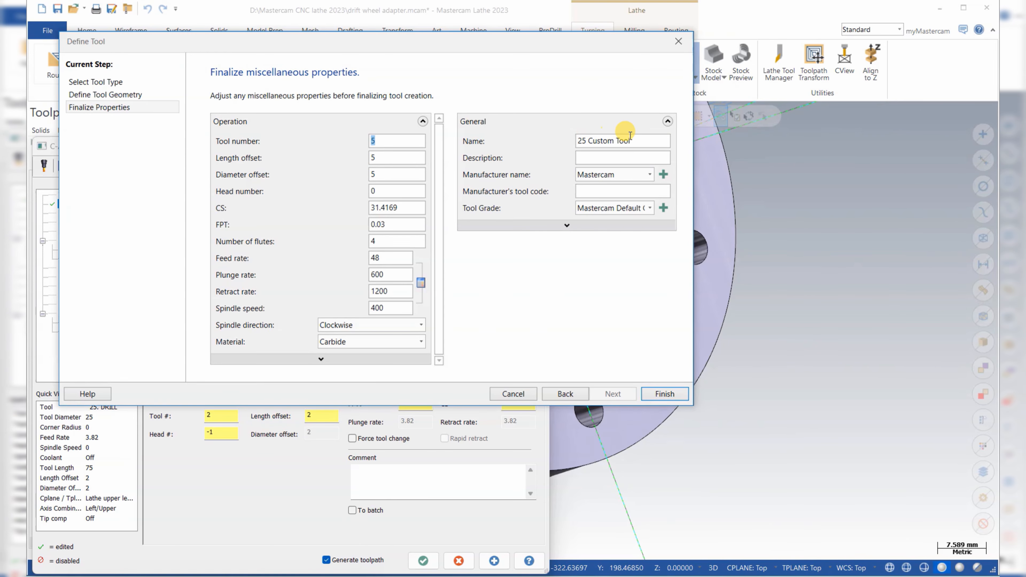
pyautogui.click(641, 136)
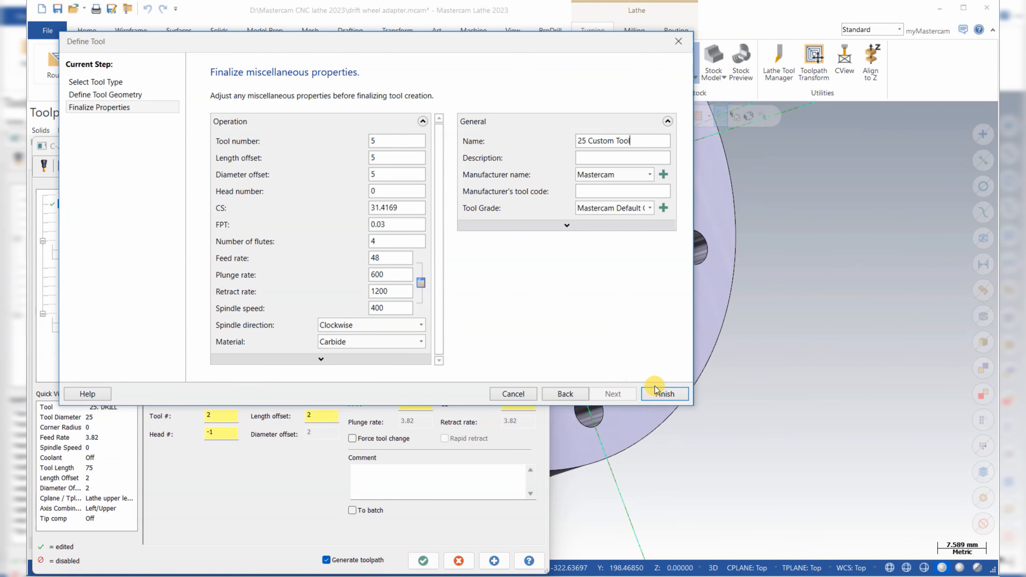
pyautogui.click(665, 394)
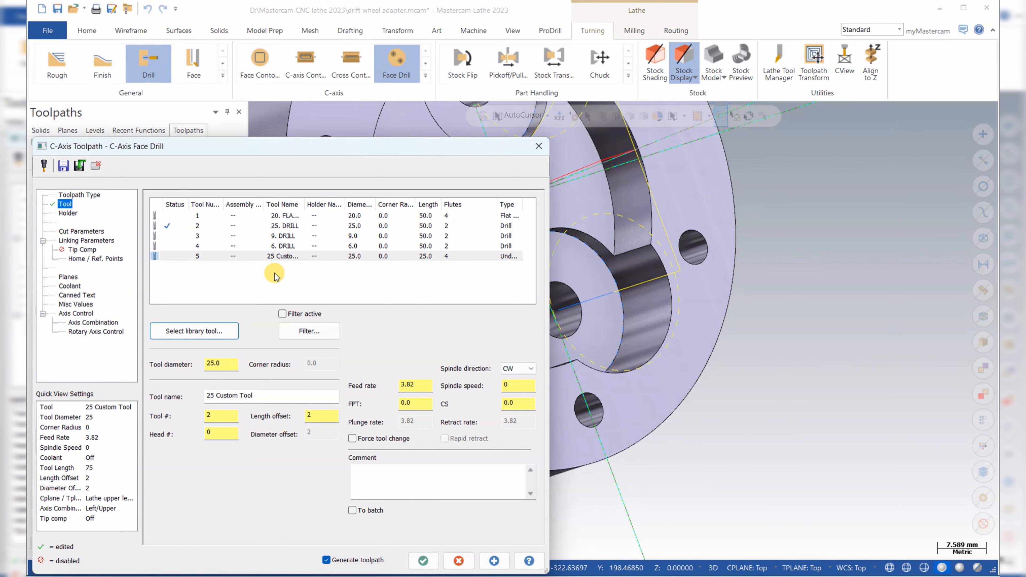
# Step: Assign 25 Custom Tool to the C-axis face drill, regenerate the toolpath and accept the autosave
pyautogui.click(238, 256)
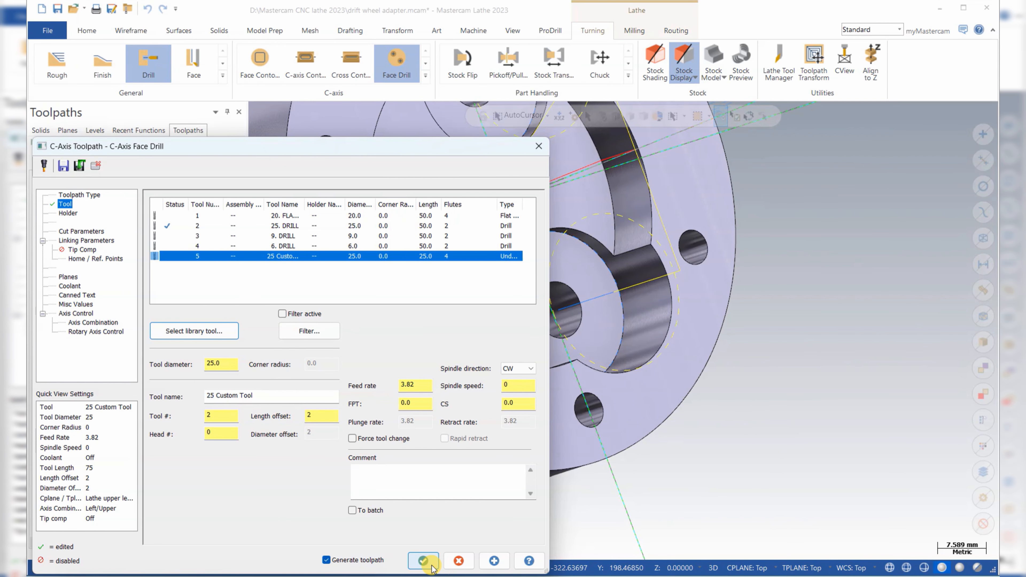
pyautogui.click(423, 560)
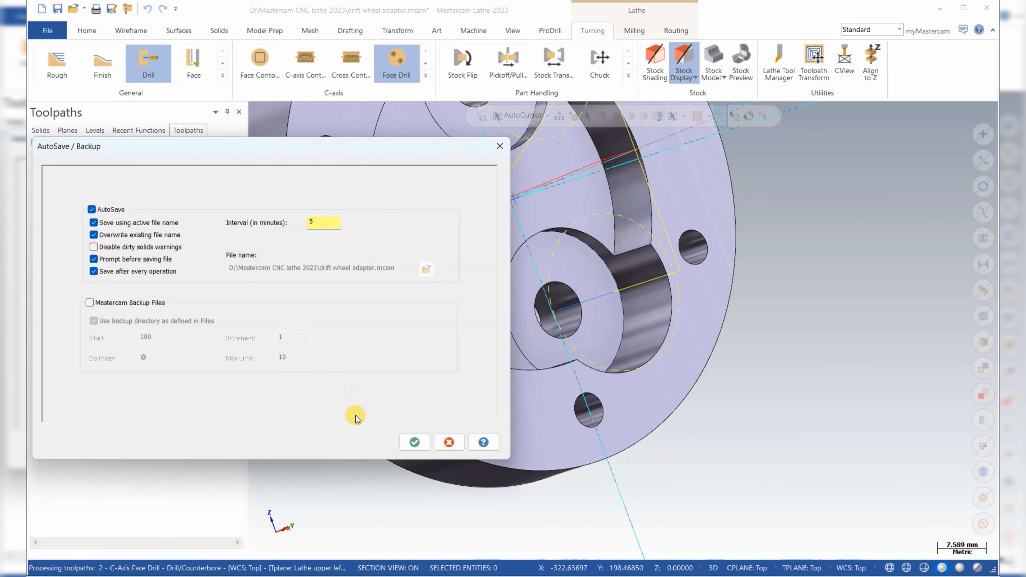
pyautogui.click(415, 442)
# Step: Delete the replaced 25 mm drill from the C-axis face drill's tool list and accept the operation with autosave
pyautogui.click(98, 267)
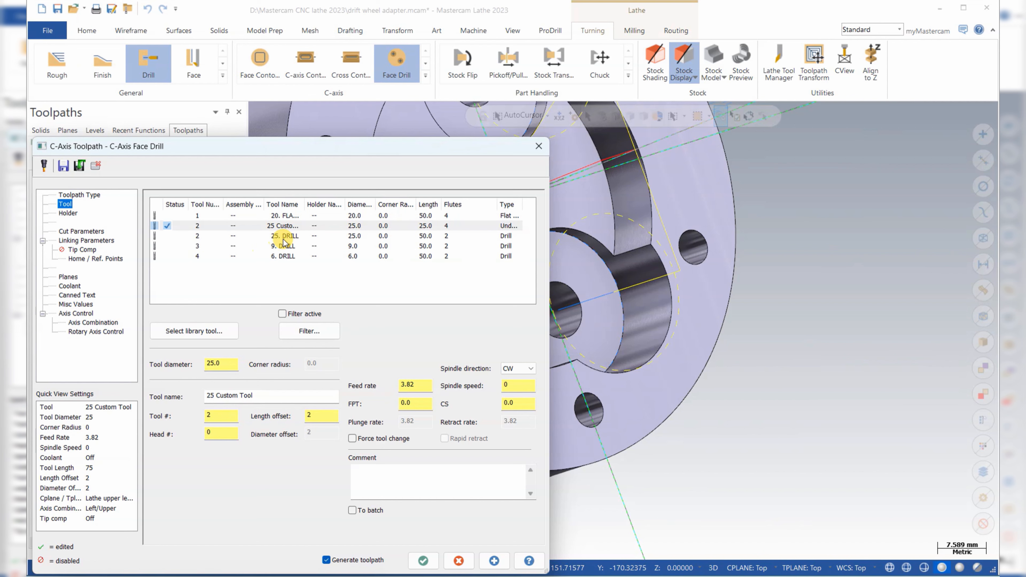
pyautogui.click(254, 237)
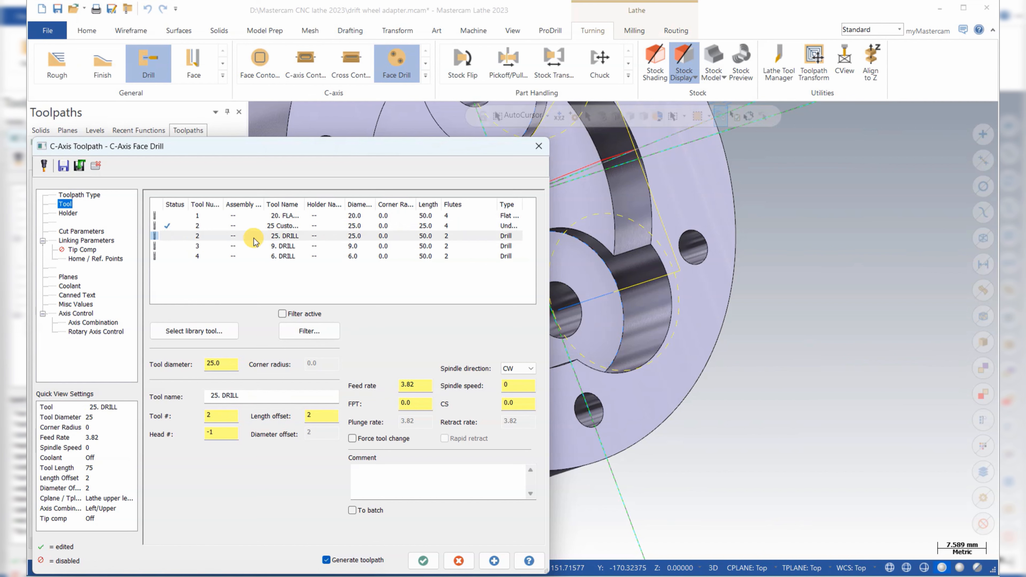
pyautogui.click(253, 238)
pyautogui.press('Delete')
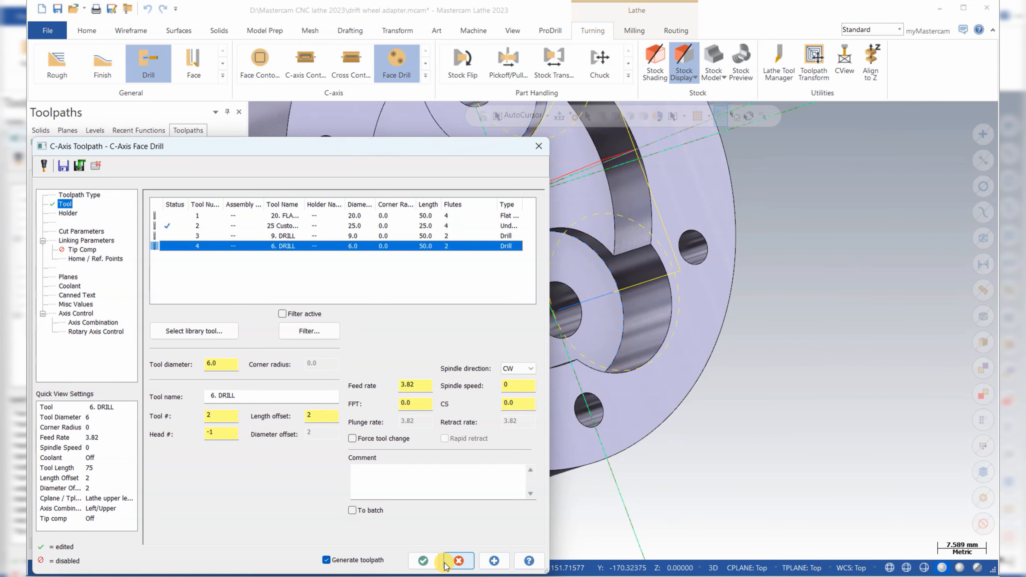
pyautogui.click(423, 560)
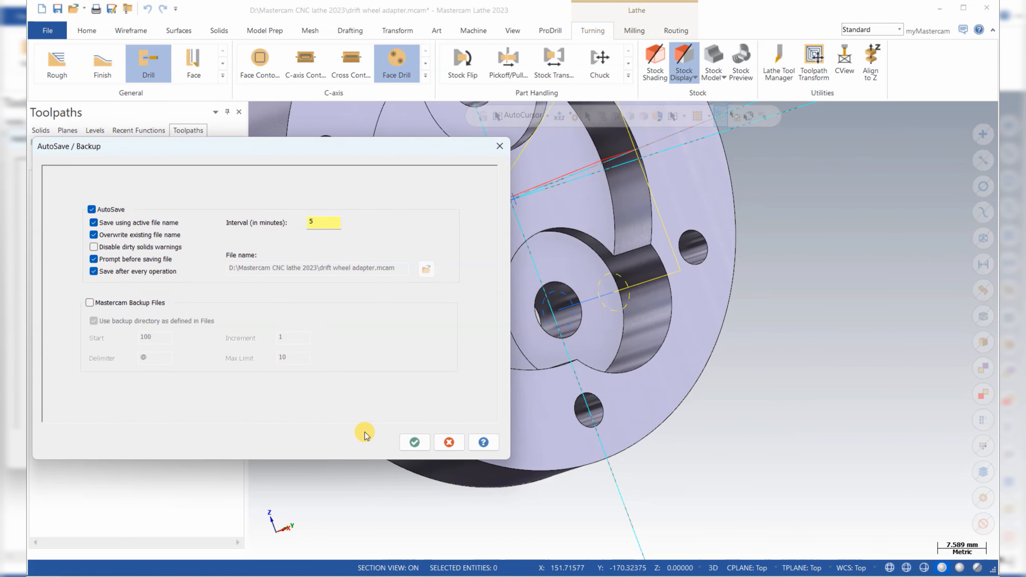
pyautogui.click(412, 442)
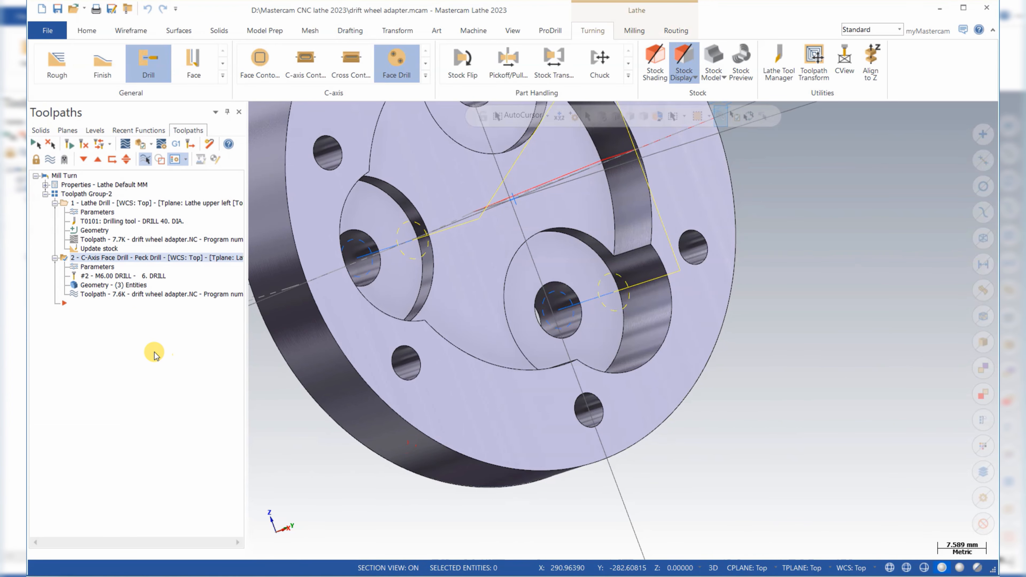
# Step: Backplot the C-axis face drill toolpath to check which tool it uses, and close the backplot
pyautogui.click(125, 294)
pyautogui.scroll(-4, 400, 354)
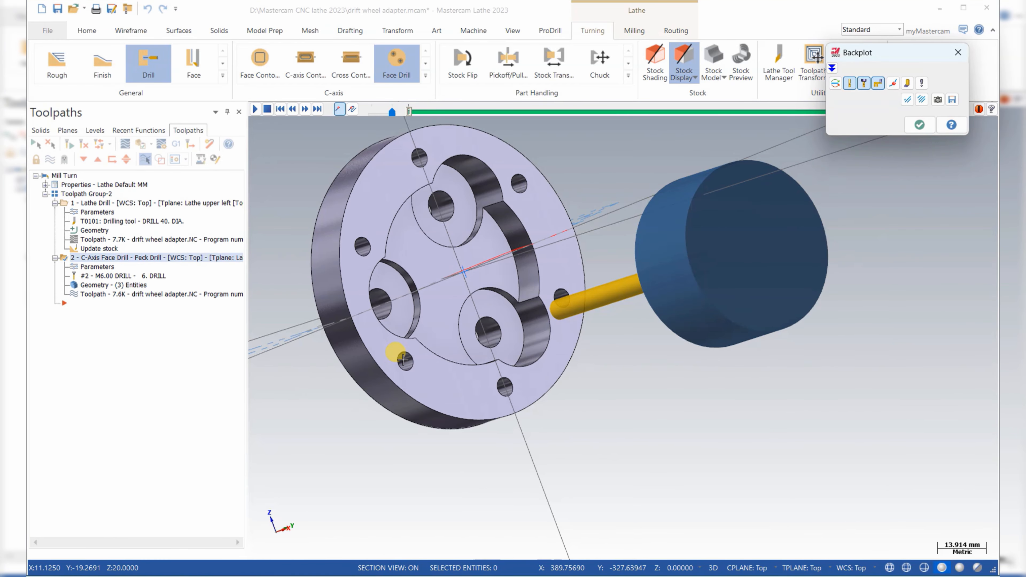
pyautogui.press('r')
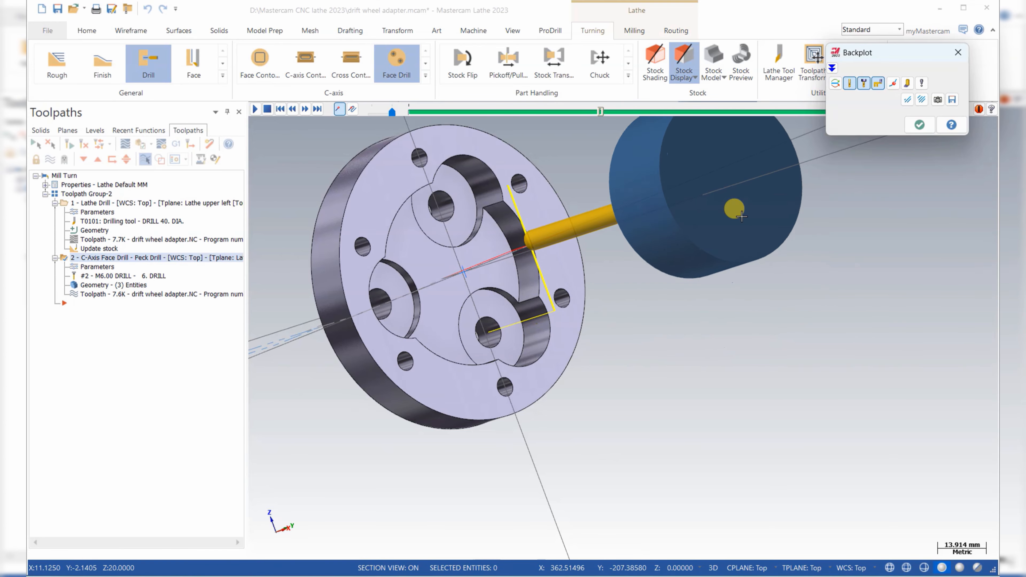
pyautogui.click(928, 122)
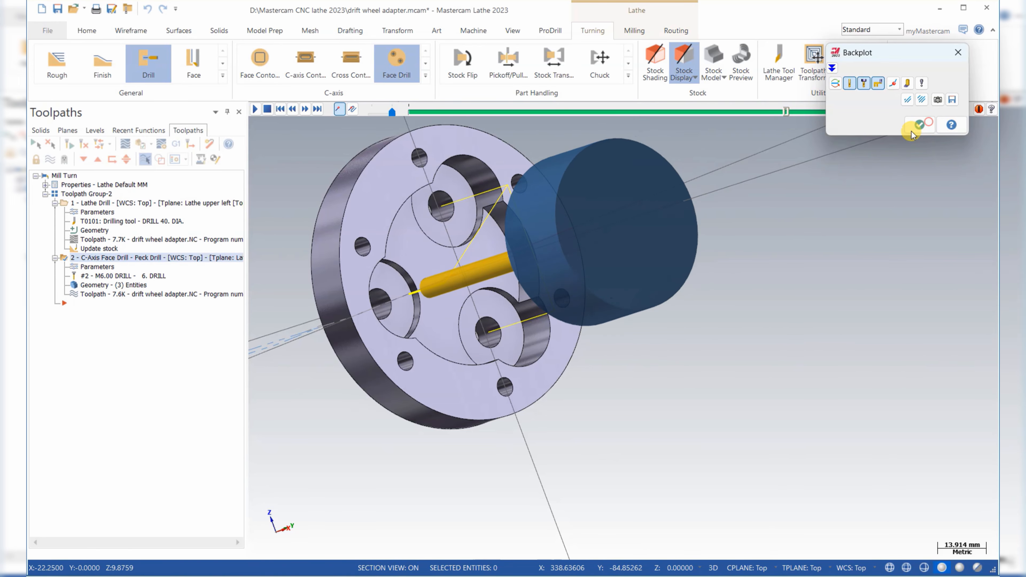
# Step: Reassign 25 Custom Tool to the C-axis face drill, accept the autosave, and backplot the regenerated toolpath
pyautogui.click(99, 267)
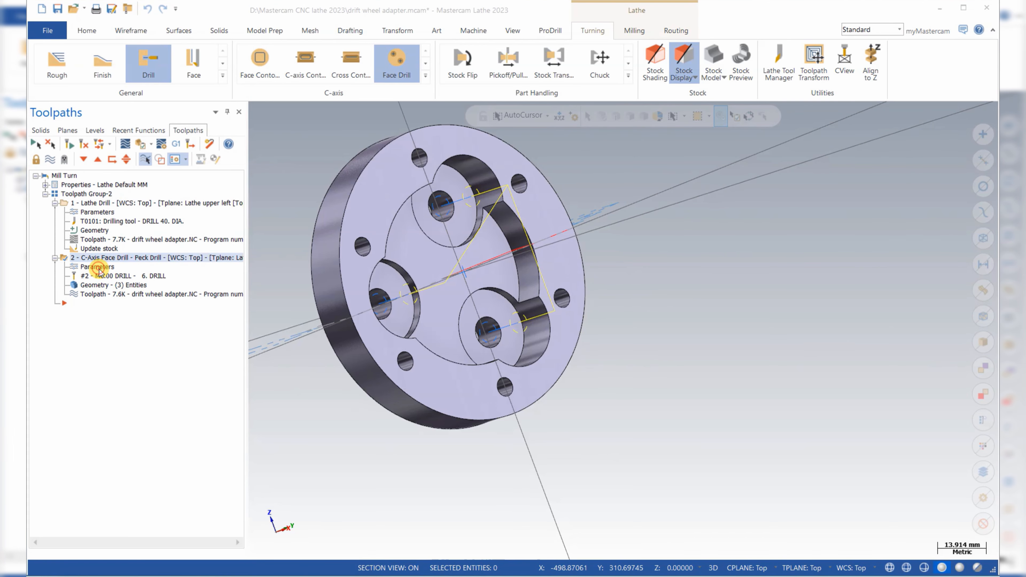
pyautogui.click(292, 226)
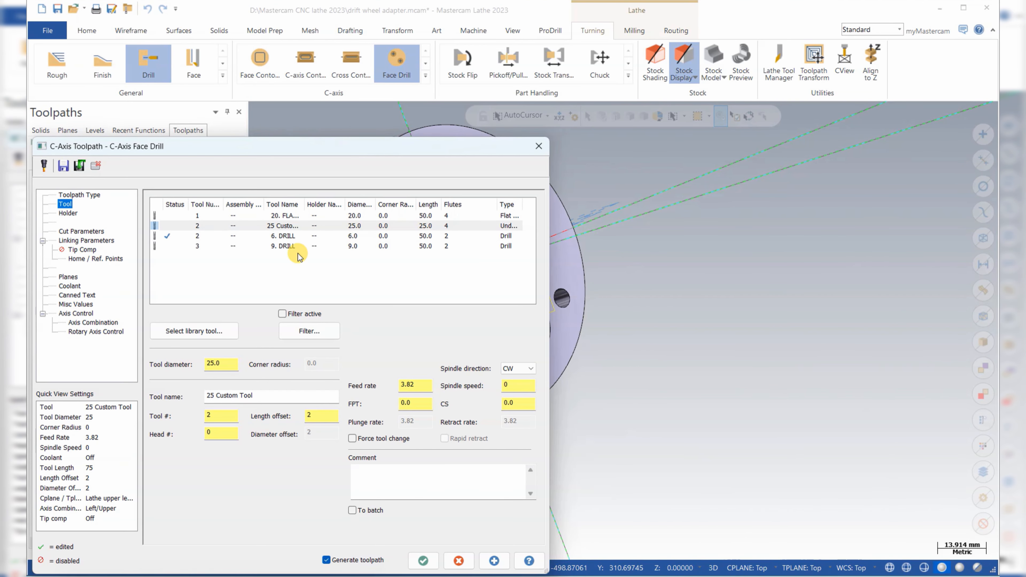
pyautogui.click(423, 561)
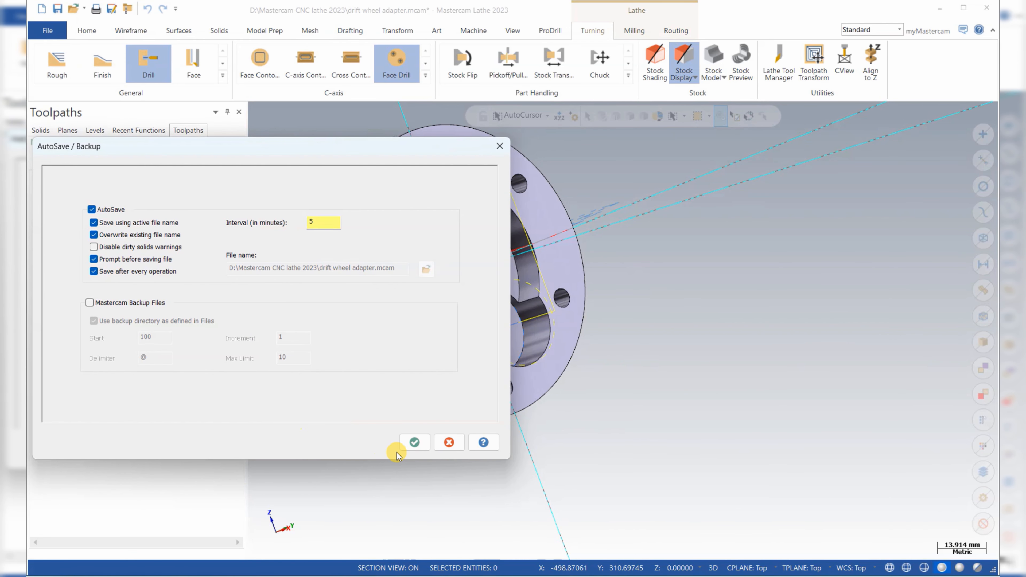
pyautogui.click(410, 442)
pyautogui.click(87, 298)
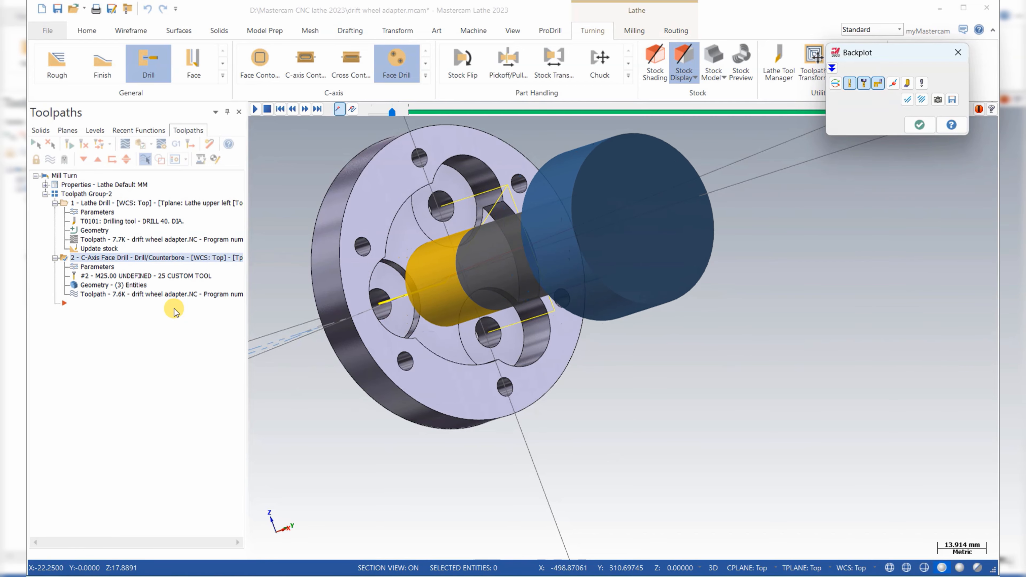
# Step: Close the backplot and open the lathe drill's tool settings, hiding the library tools and turning off the tool filter
pyautogui.click(916, 126)
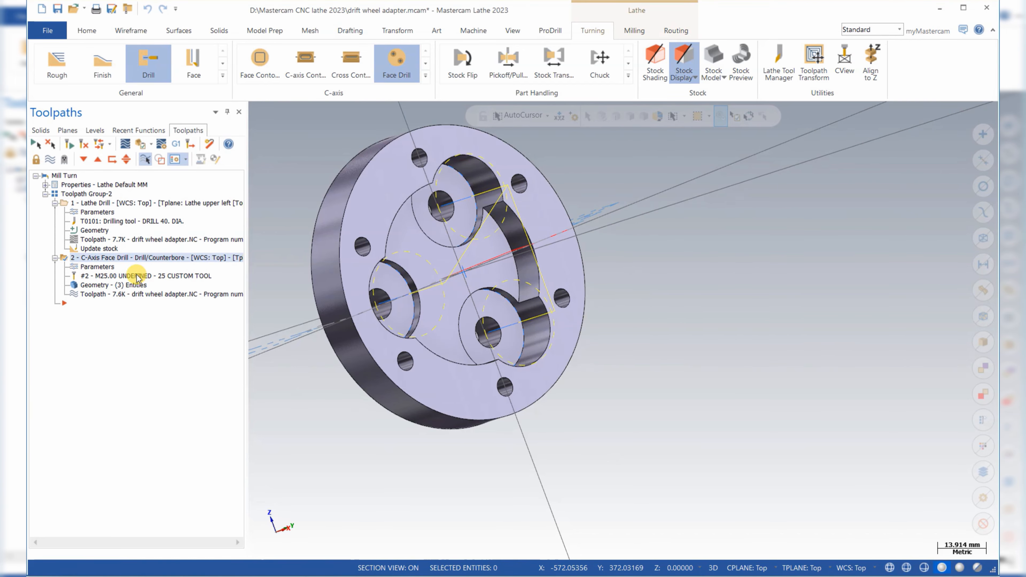
pyautogui.click(104, 216)
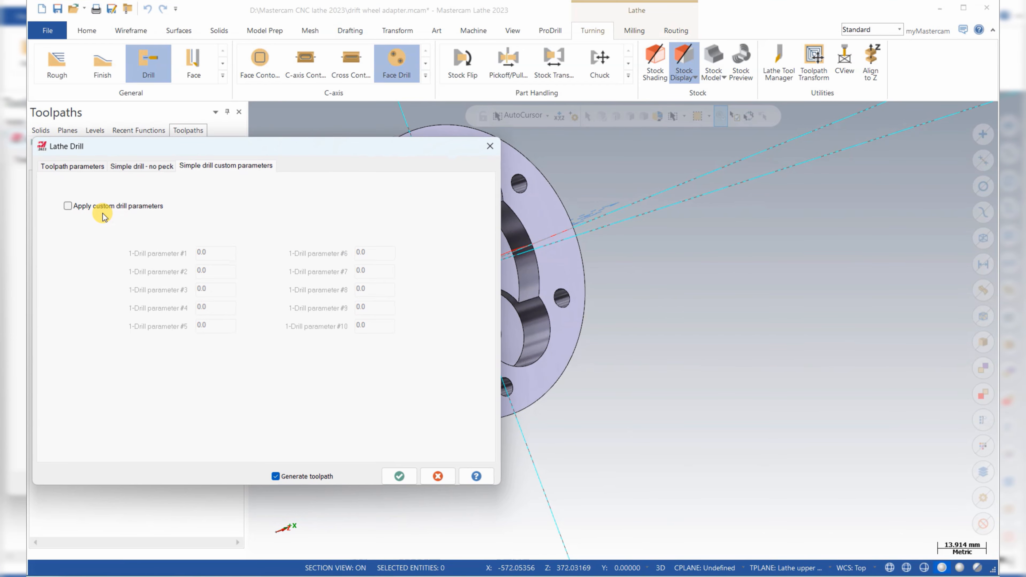
pyautogui.click(56, 167)
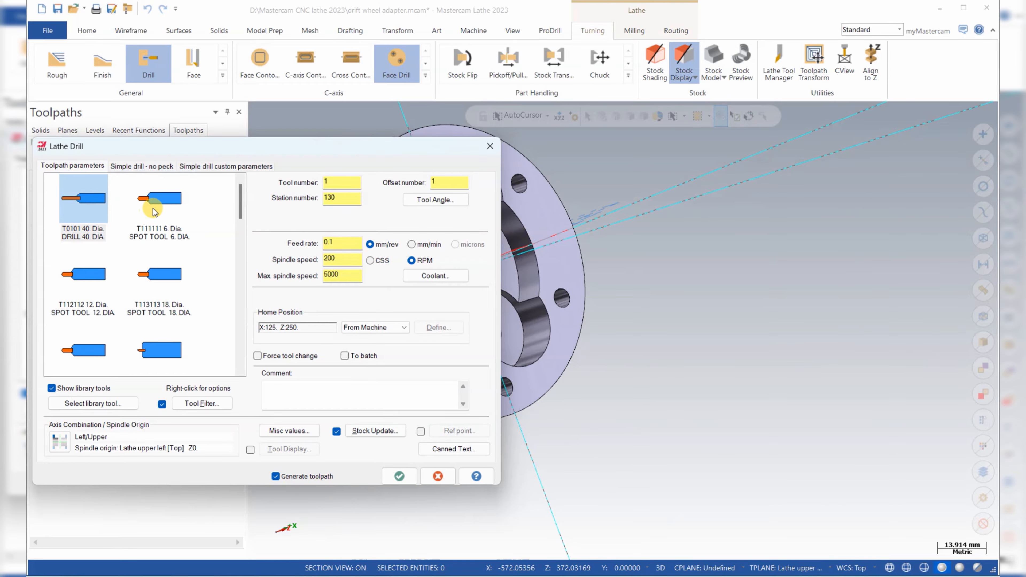
pyautogui.scroll(-5, 158, 243)
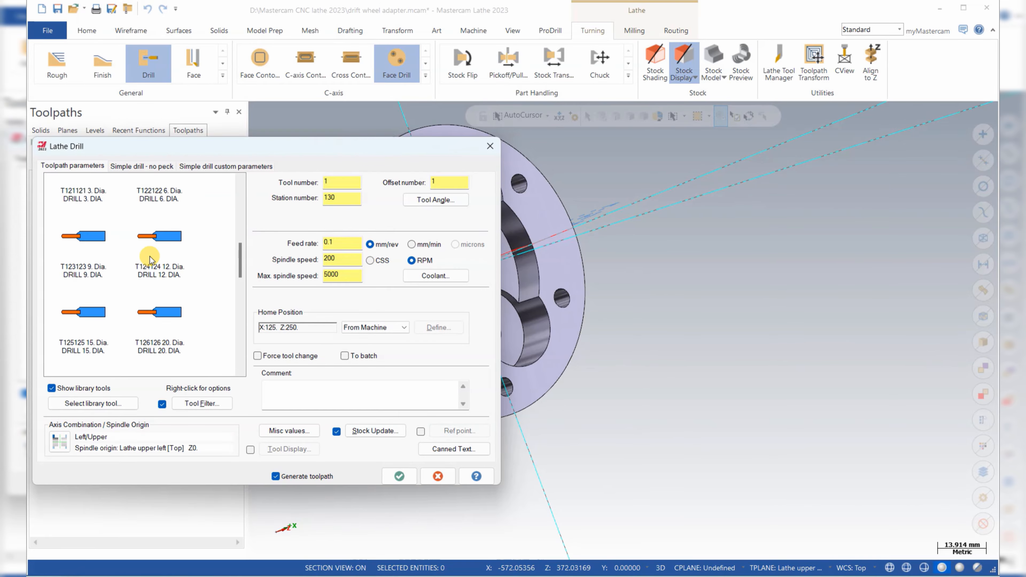
pyautogui.click(80, 388)
pyautogui.click(83, 198)
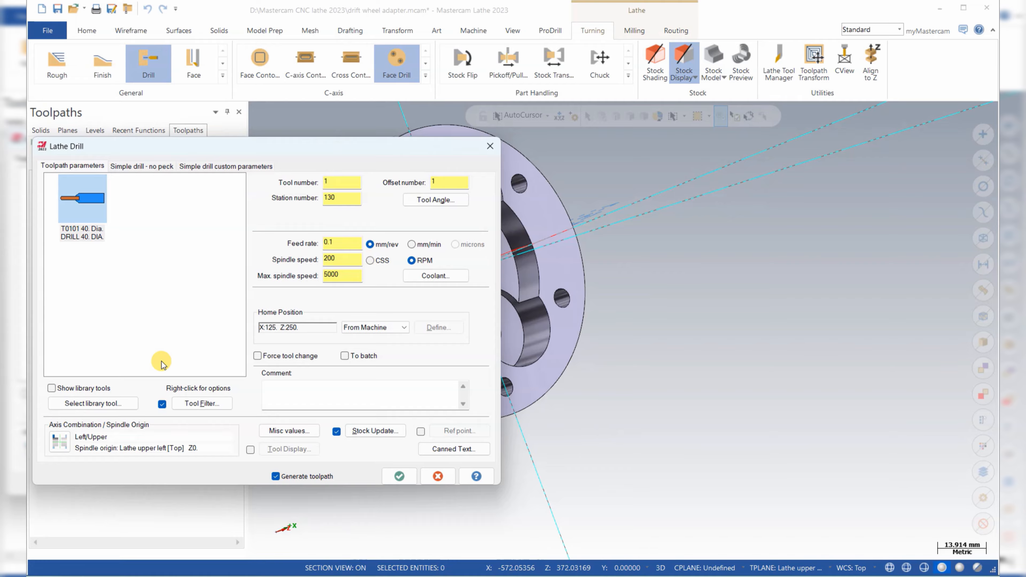
pyautogui.click(162, 405)
pyautogui.rightClick(126, 261)
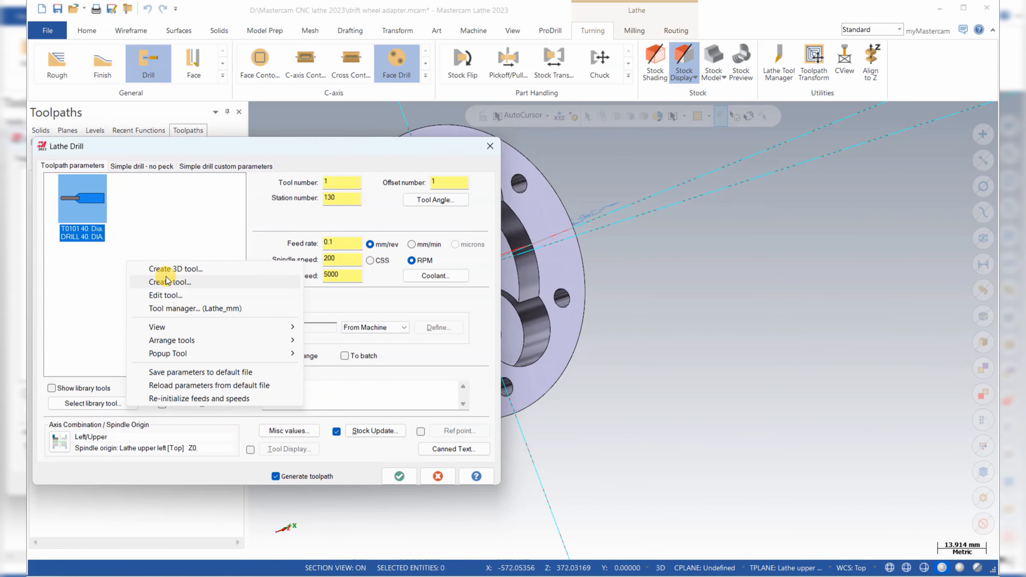
pyautogui.click(92, 282)
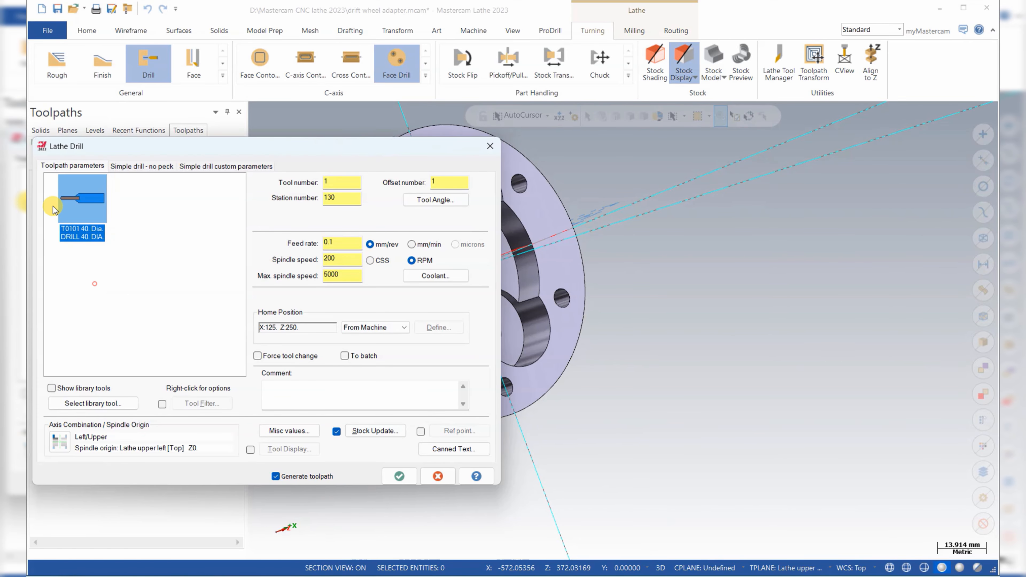
# Step: Review the existing 40 mm lathe drill's type, geometry, holder and parameters, and accept its definition
pyautogui.rightClick(79, 202)
pyautogui.click(159, 236)
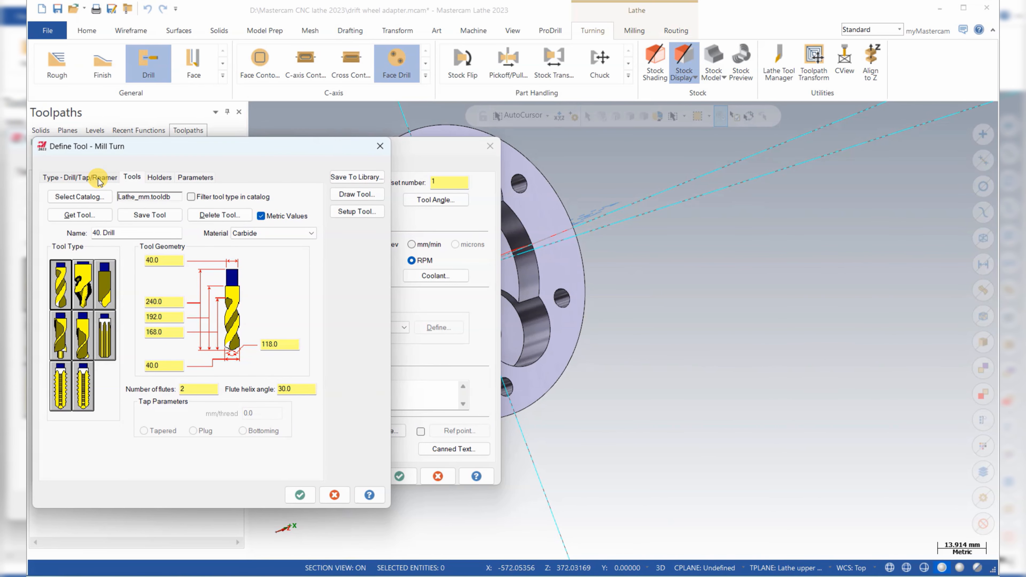
pyautogui.click(99, 180)
pyautogui.click(132, 177)
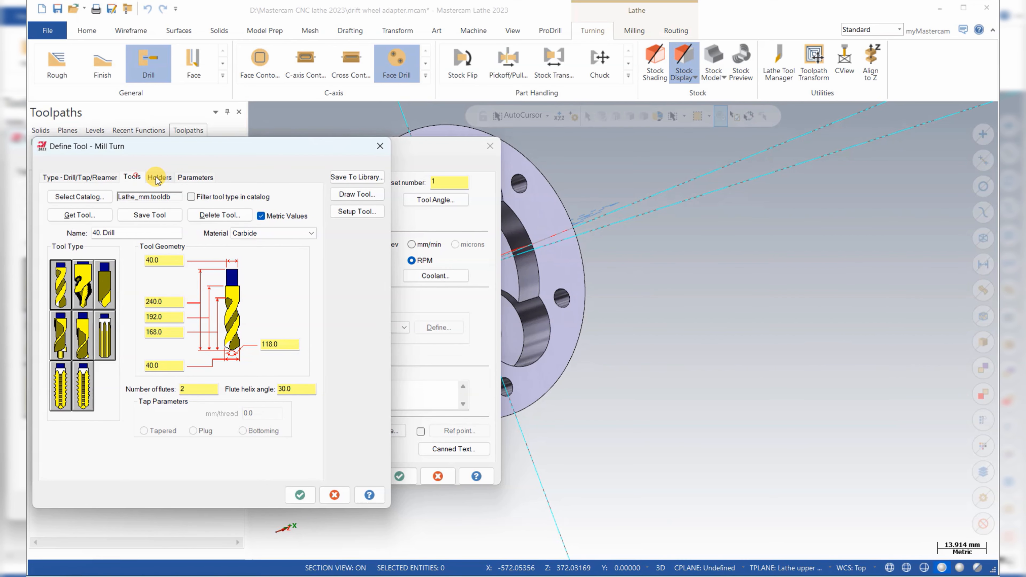
pyautogui.click(160, 178)
pyautogui.click(196, 177)
pyautogui.click(301, 496)
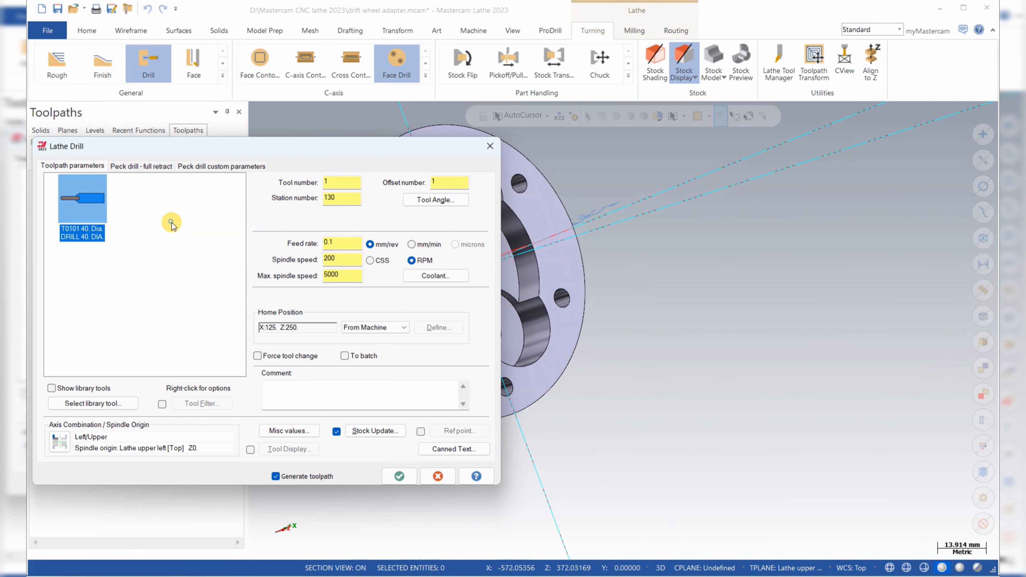
# Step: Create a second 40 mm drill for the lathe drill operation with a flat tip, setting its tip angle to 0
pyautogui.rightClick(197, 229)
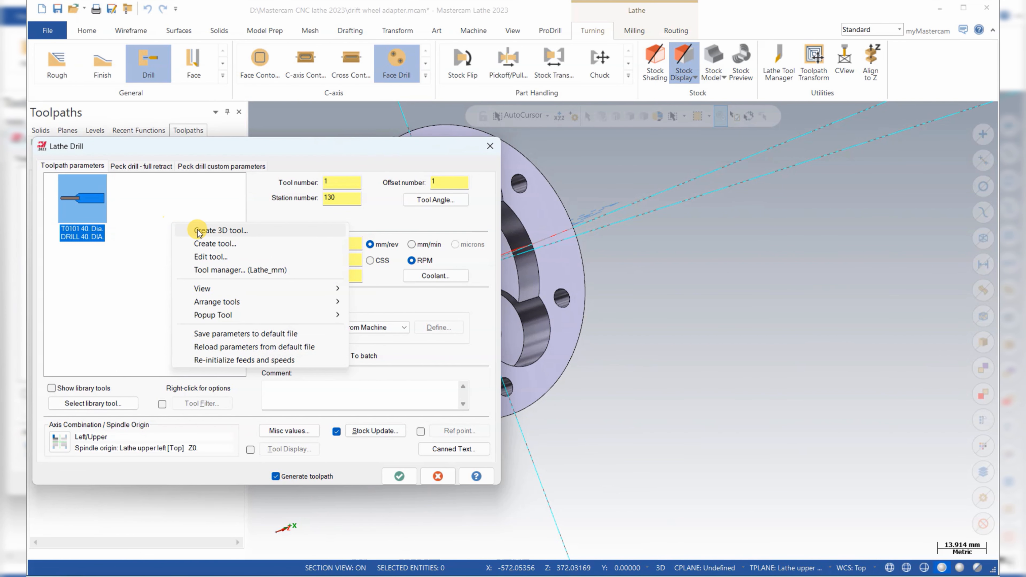
pyautogui.click(236, 244)
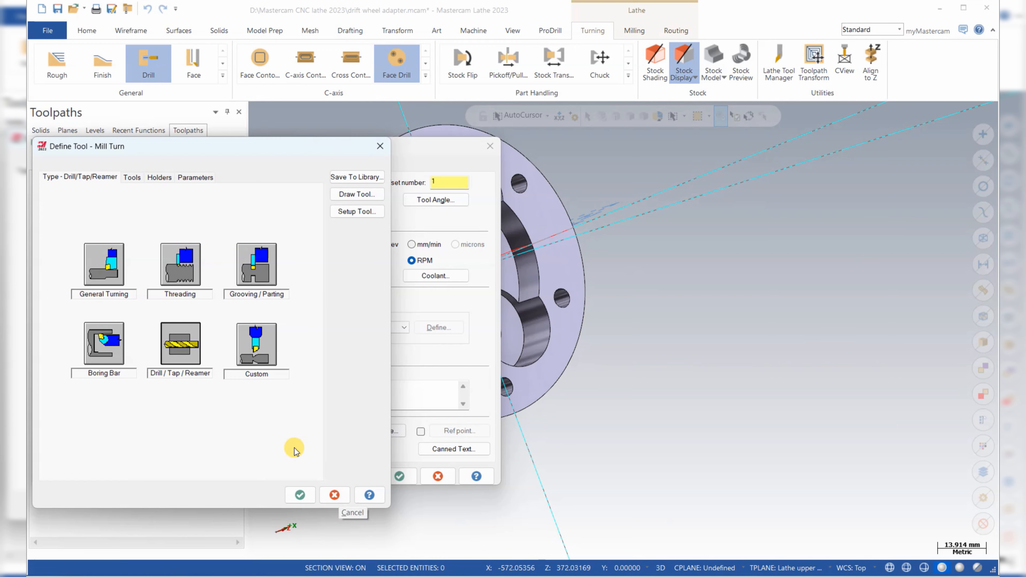
pyautogui.click(194, 348)
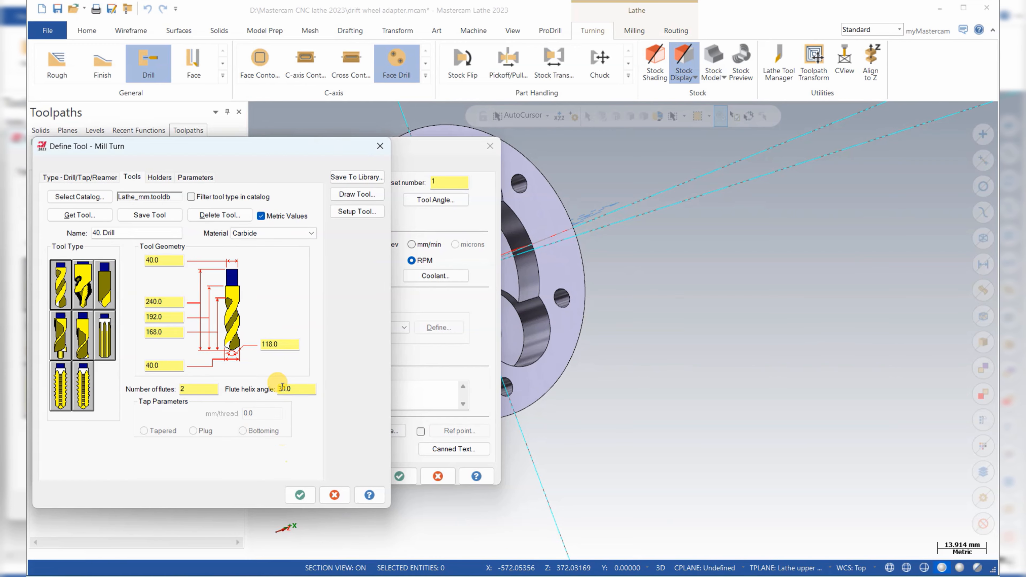
pyautogui.moveTo(286, 347); pyautogui.dragTo(255, 348)
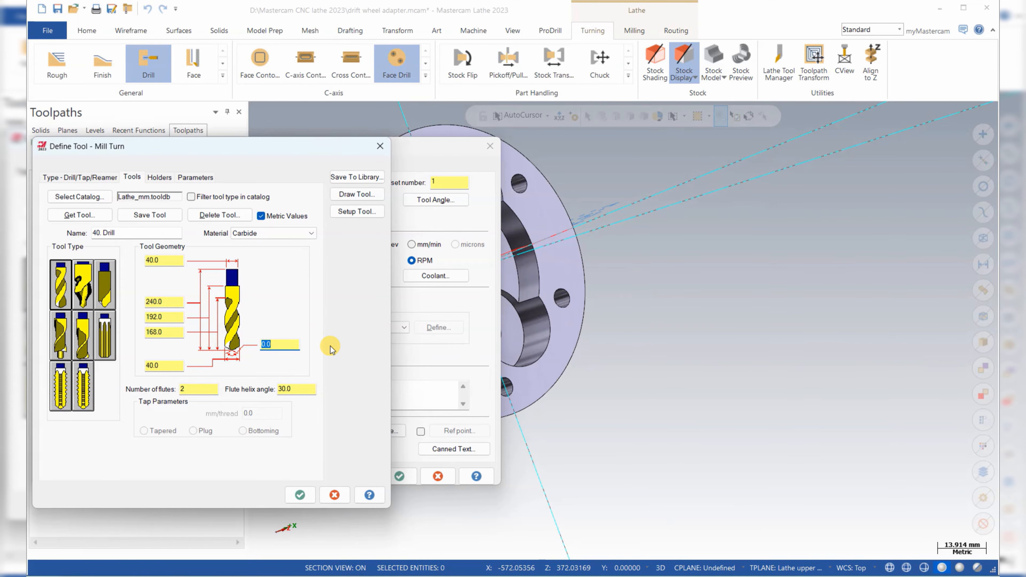
pyautogui.click(298, 493)
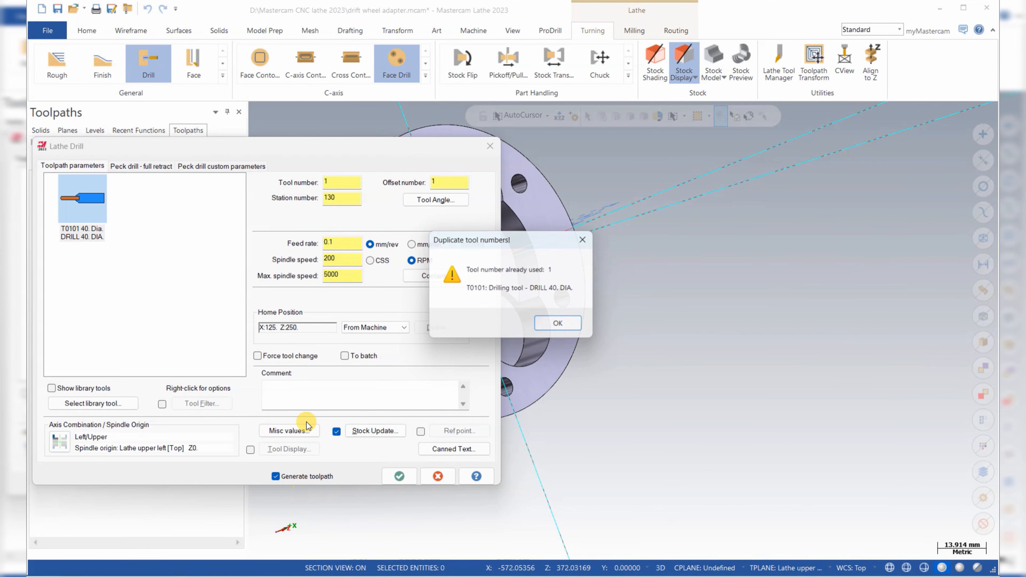
pyautogui.click(558, 323)
# Step: Check the part's tools in the Tool Manager and try to delete the original DRILL 40. DIA. from the lathe drill's tool list
pyautogui.click(82, 220)
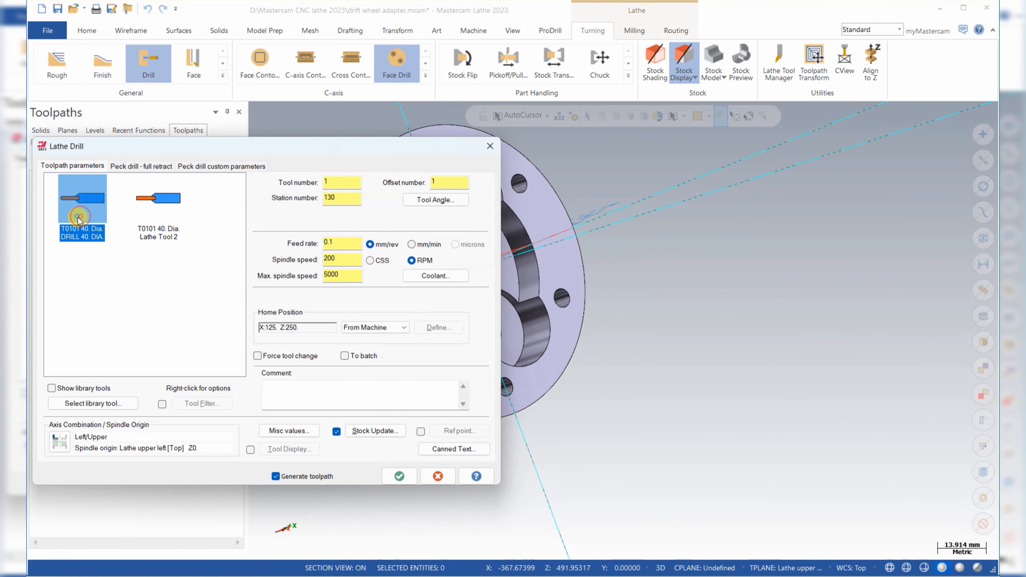
pyautogui.rightClick(82, 220)
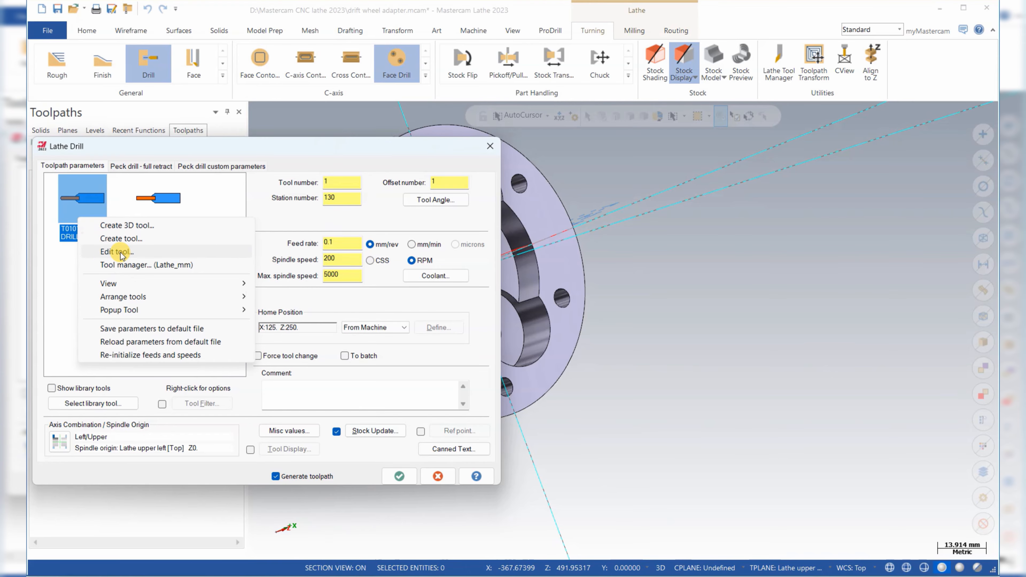
pyautogui.click(80, 263)
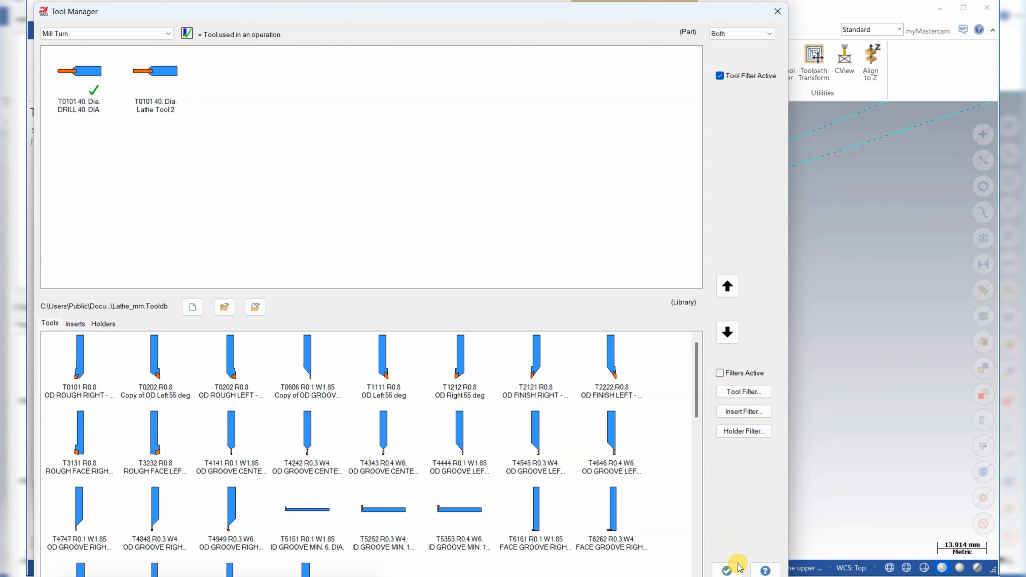
pyautogui.click(727, 569)
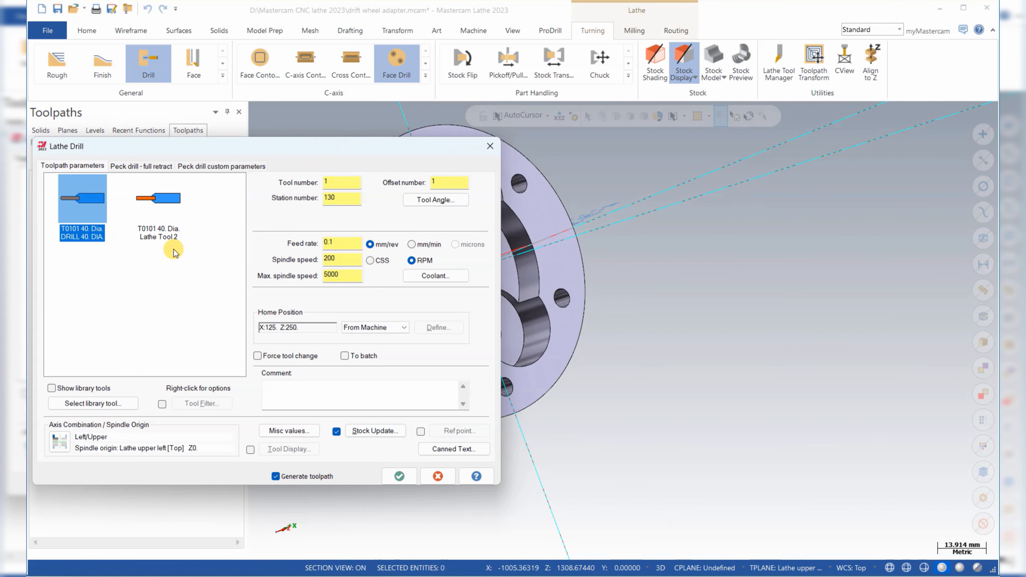
pyautogui.press('Delete')
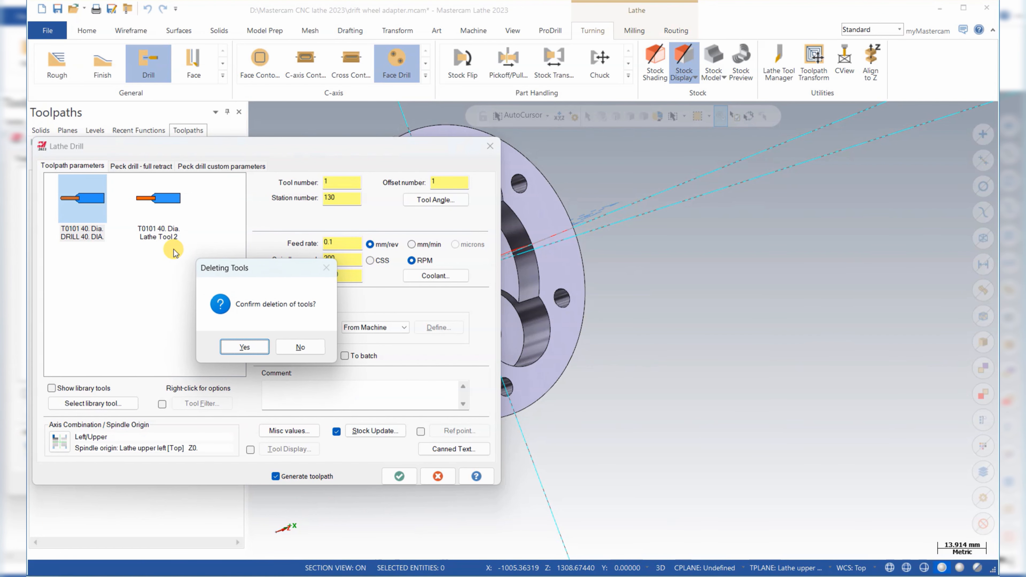
pyautogui.click(235, 347)
# Step: Assign Lathe Tool 2 to the lathe drill, regenerate the toolpath and accept the autosave
pyautogui.click(170, 215)
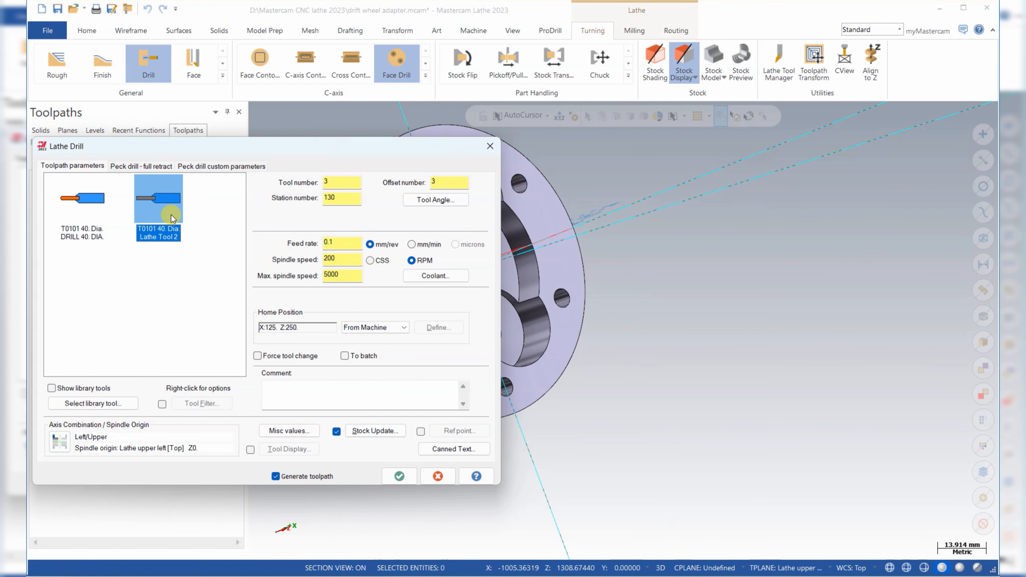
pyautogui.click(399, 477)
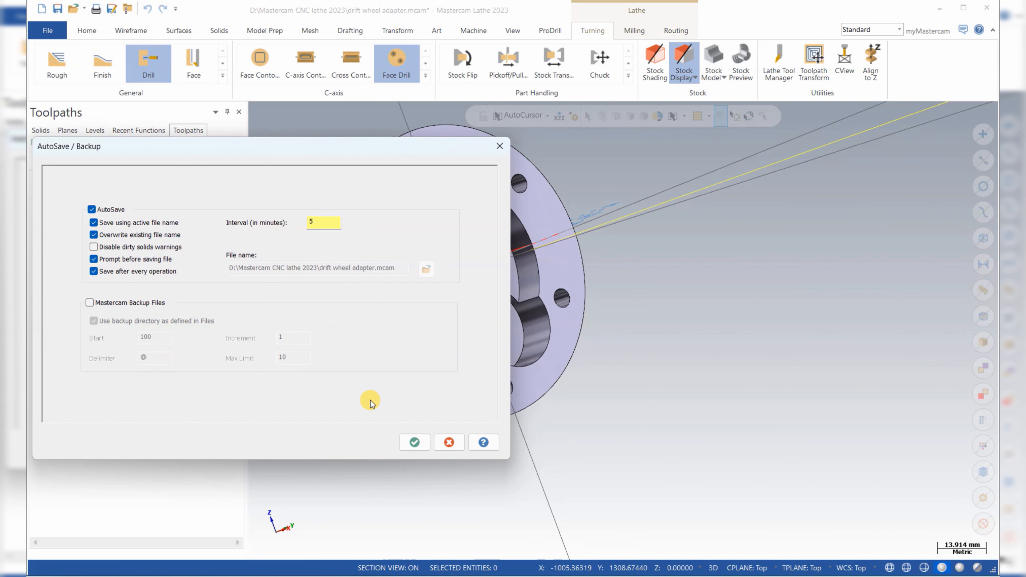
pyautogui.click(414, 442)
# Step: Show the part in the top view and collapse the lathe drill and C-axis face drill operations in the toolpath tree
pyautogui.rightClick(686, 252)
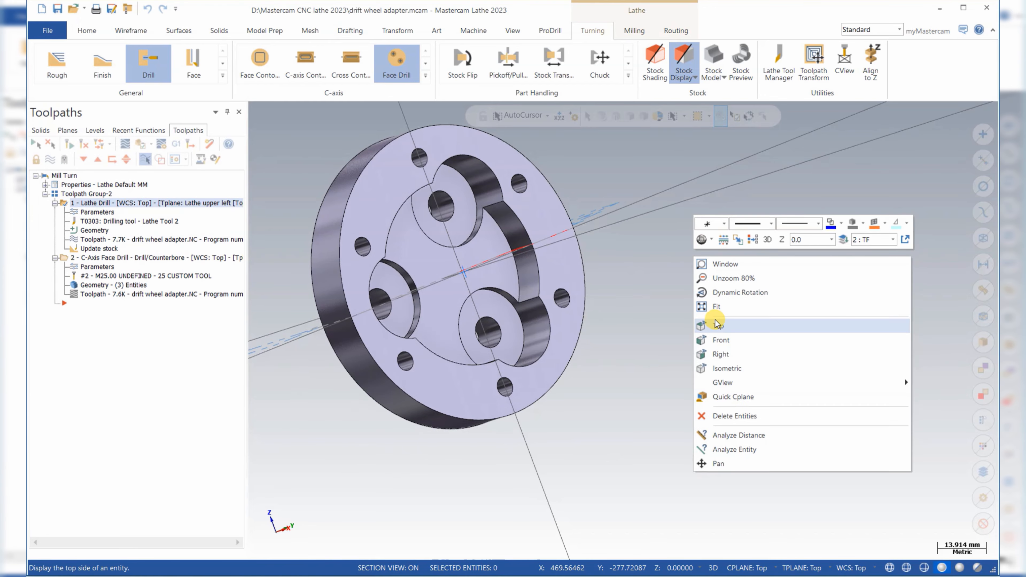
pyautogui.click(717, 326)
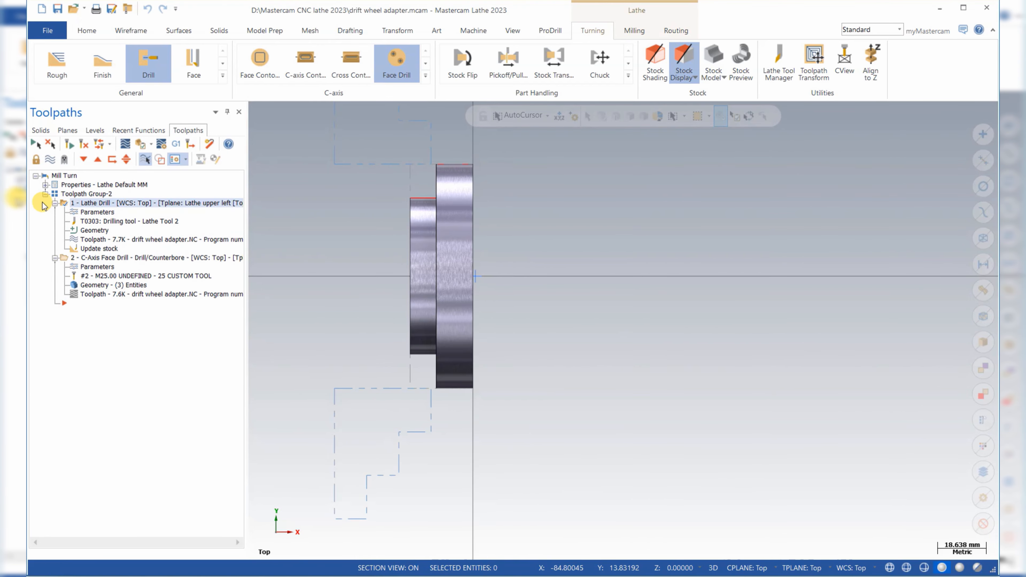
pyautogui.click(54, 203)
pyautogui.click(55, 212)
# Step: Verify both operations of Toolpath Group-2 in the simulator, viewing the drilled face from an angle during playback
pyautogui.click(92, 195)
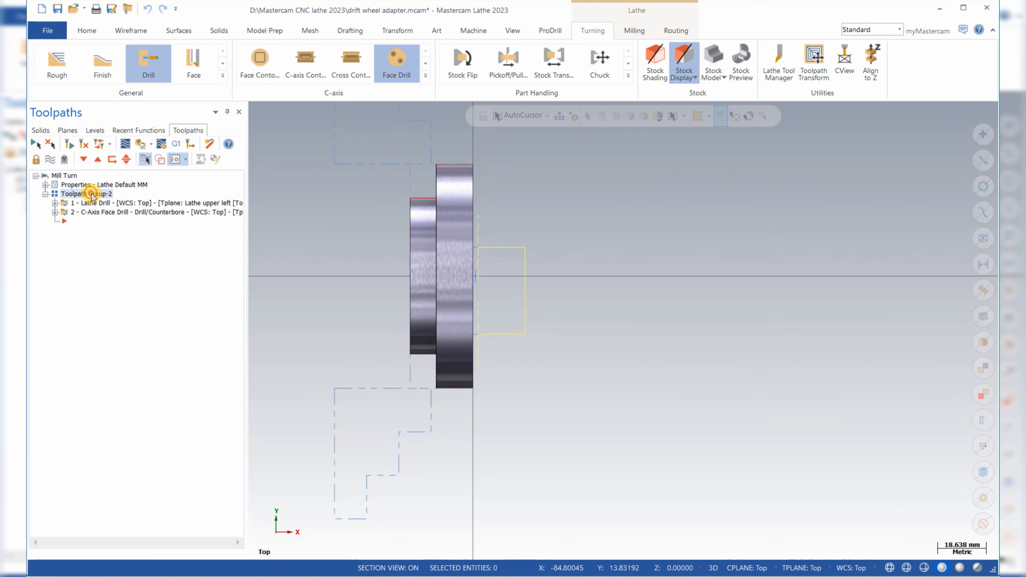
pyautogui.click(127, 159)
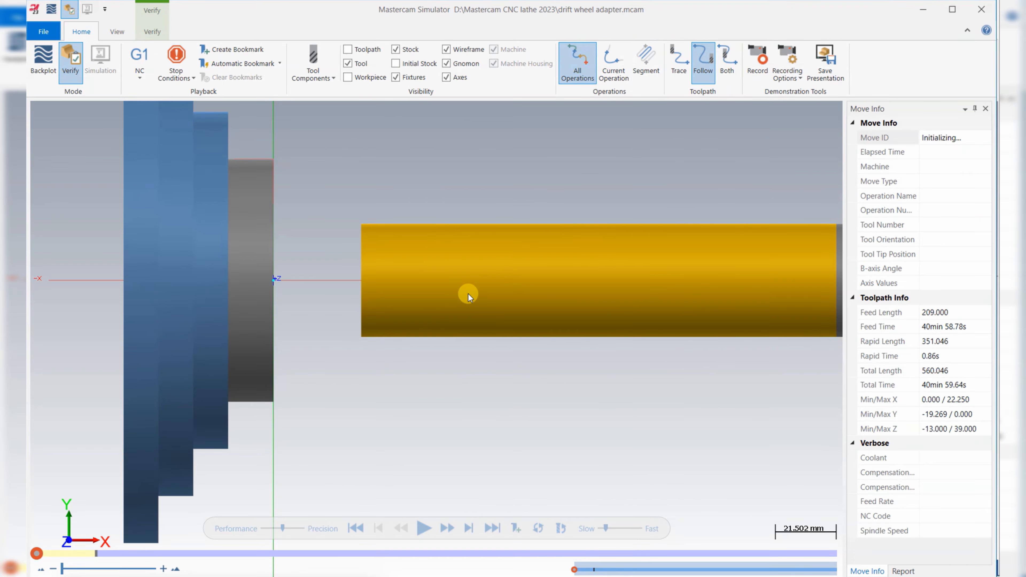
pyautogui.scroll(-2, 466, 296)
pyautogui.moveTo(464, 301); pyautogui.dragTo(486, 376, button='middle')
pyautogui.click(424, 529)
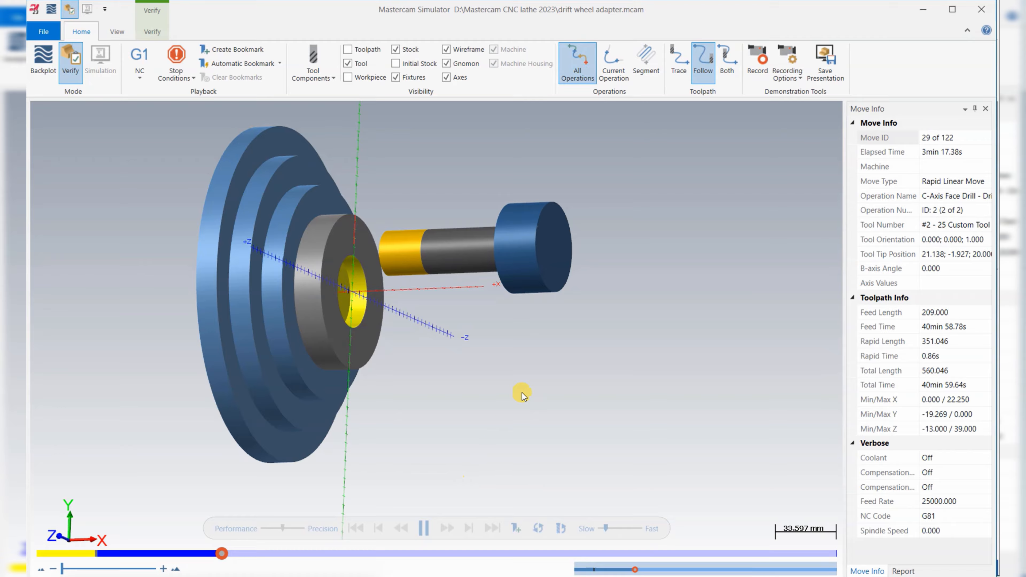
pyautogui.scroll(2, 523, 386)
pyautogui.scroll(-1, 565, 410)
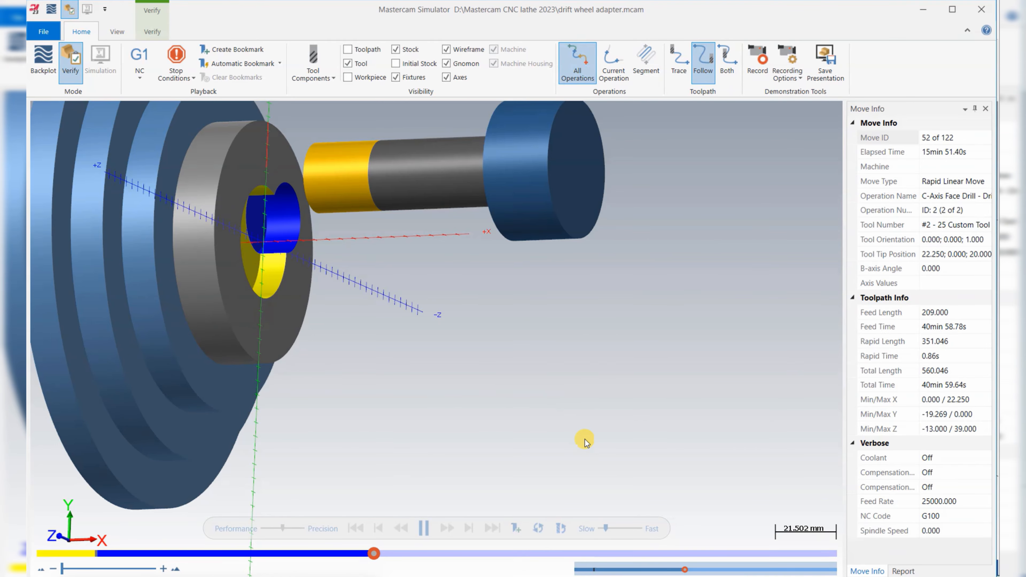
# Step: Speed up the verify simulation to the end, inspect the machined counterbores up close, and close the simulator
pyautogui.click(617, 528)
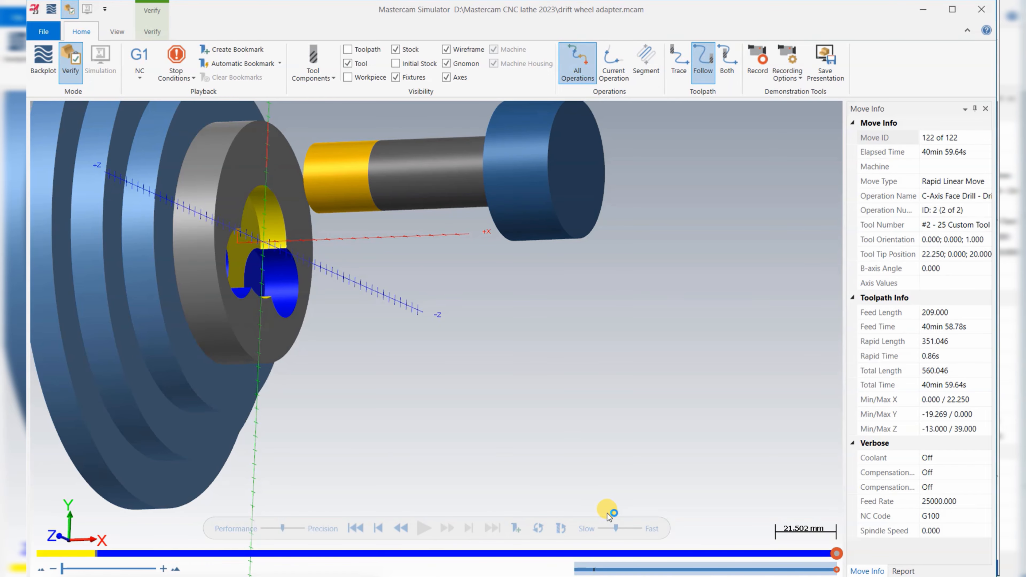
pyautogui.scroll(4, 237, 221)
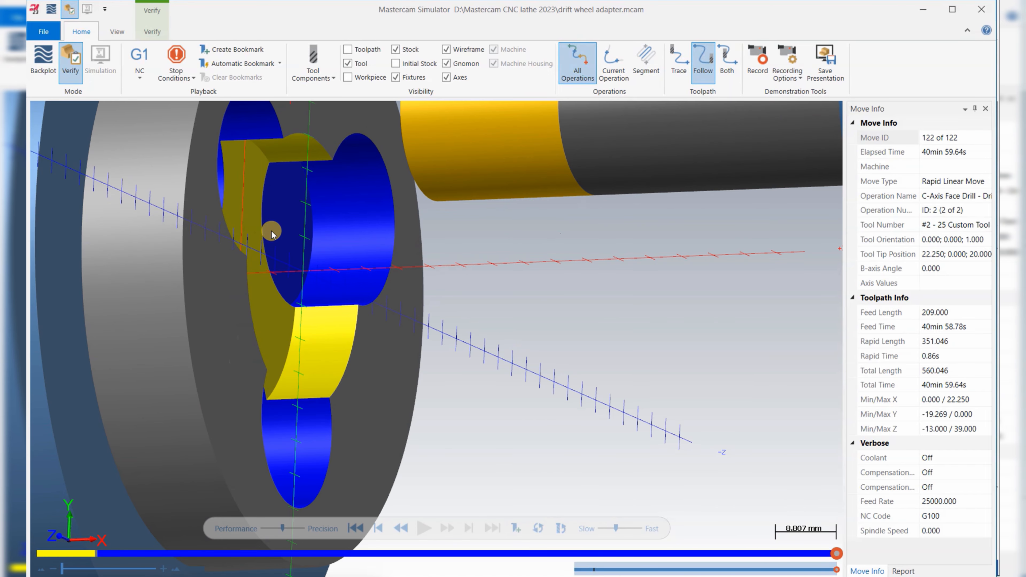
pyautogui.moveTo(344, 285); pyautogui.dragTo(256, 278, button='middle')
pyautogui.scroll(2, 232, 263)
pyautogui.scroll(-3, 231, 260)
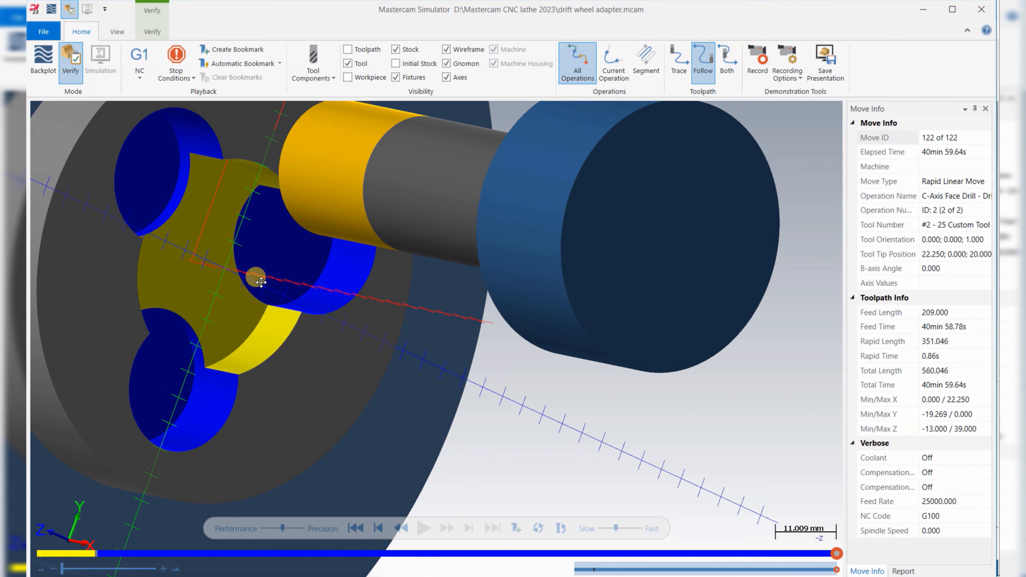
pyautogui.click(981, 9)
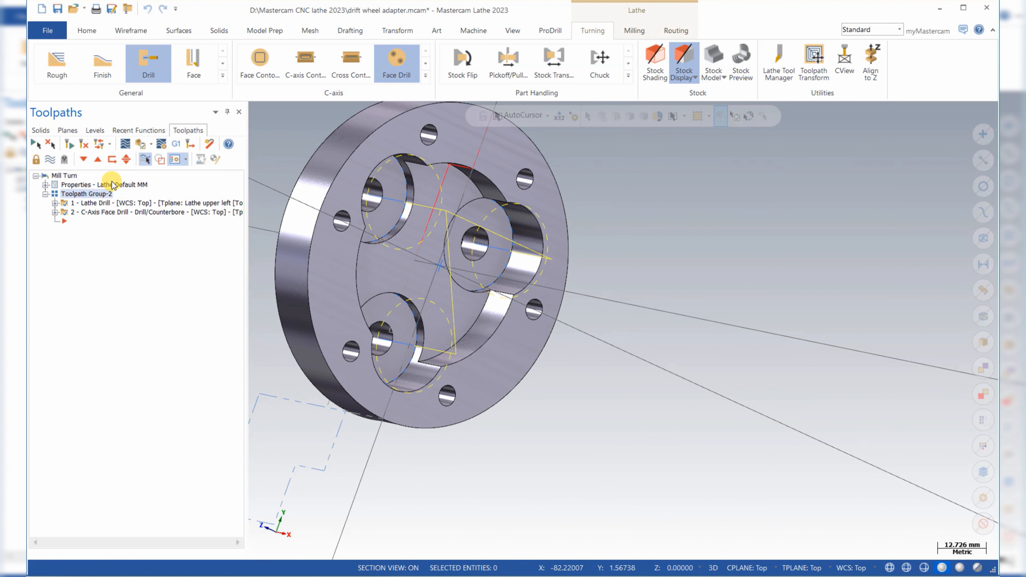
# Step: Hide the toolpath display of the selected operations and save the part file
pyautogui.click(51, 159)
pyautogui.scroll(1, 637, 280)
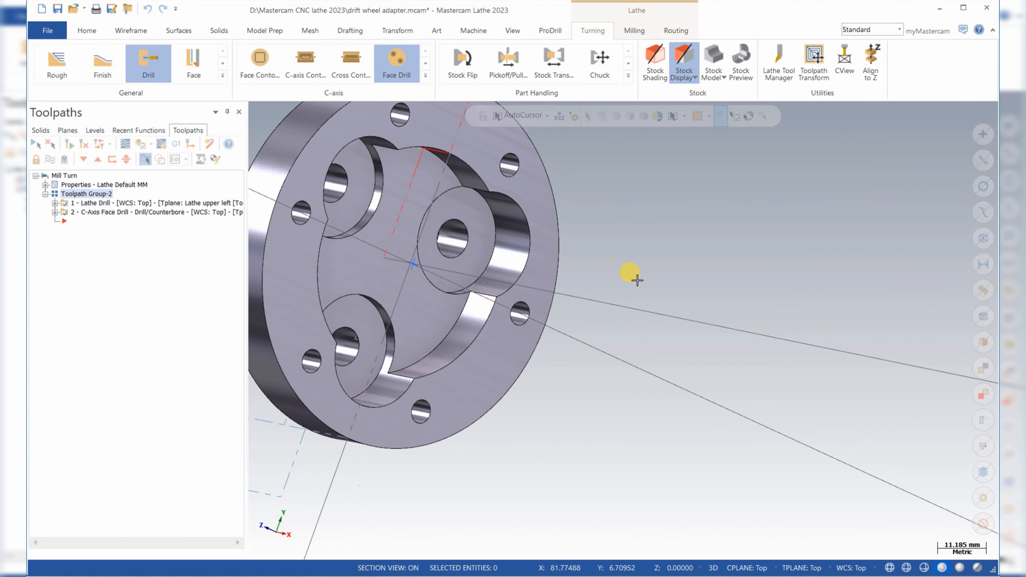
pyautogui.hotkey('ctrl', 's')
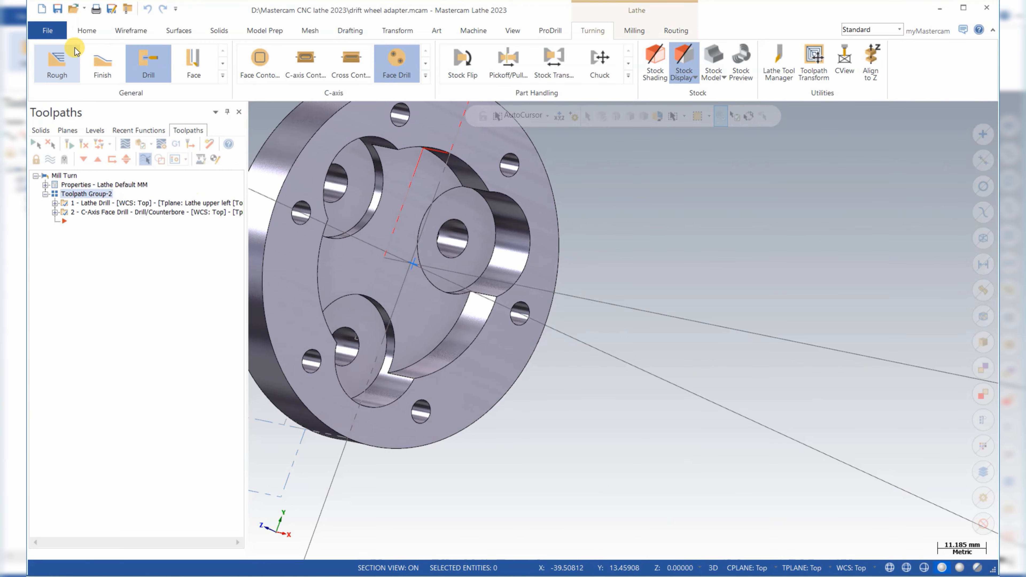
# Step: Measure the diameter of the through hole inside a counterbore with Analyze Dynamic
pyautogui.click(87, 30)
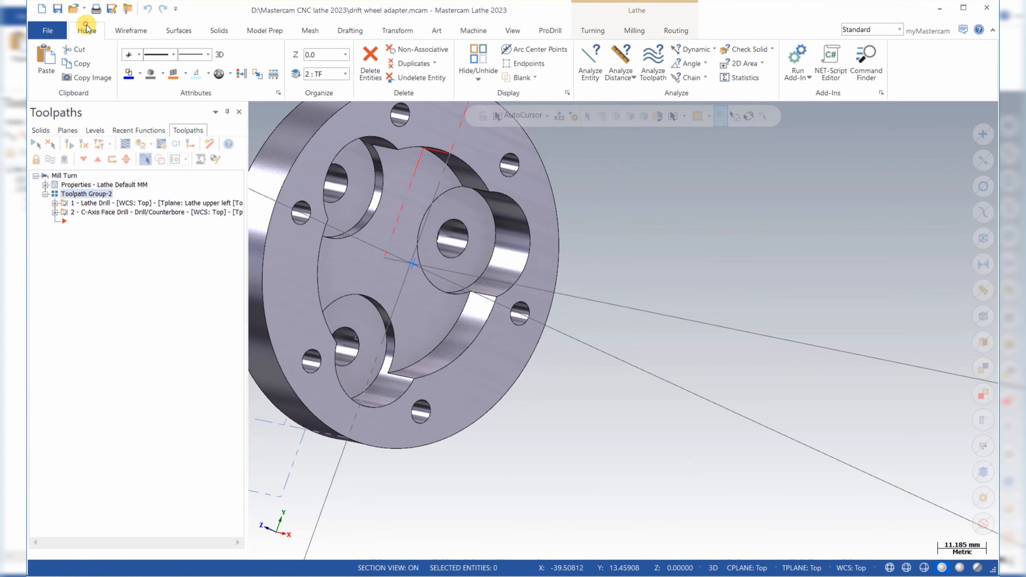
pyautogui.click(692, 49)
pyautogui.scroll(2, 466, 238)
pyautogui.click(457, 244)
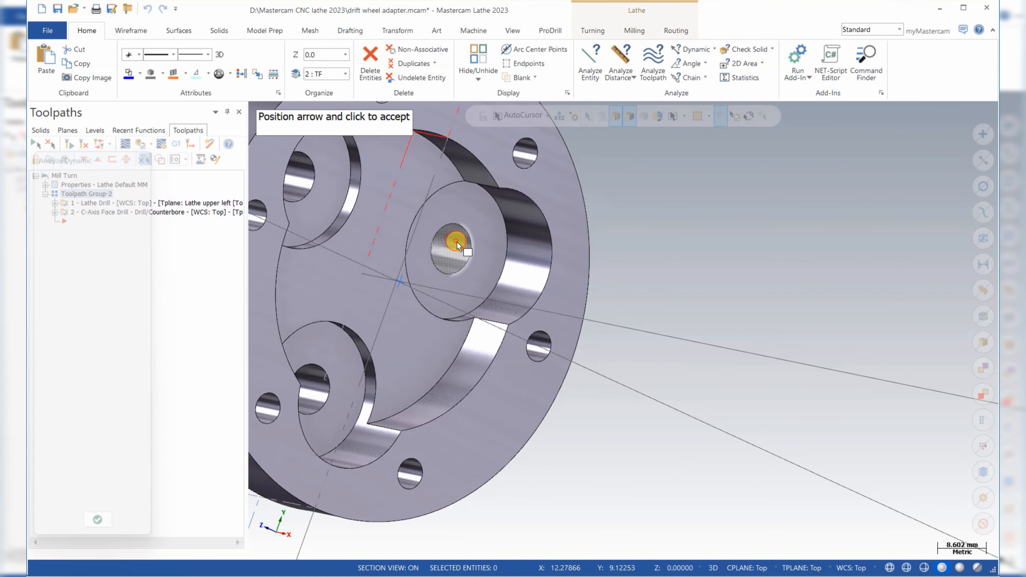
pyautogui.scroll(-2, 525, 250)
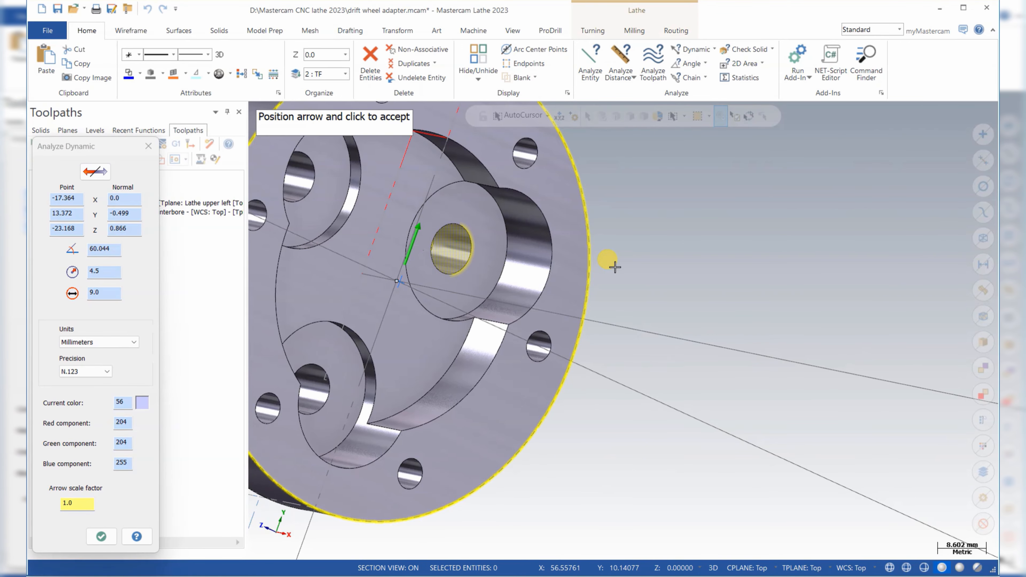
pyautogui.click(613, 264)
pyautogui.press('Escape')
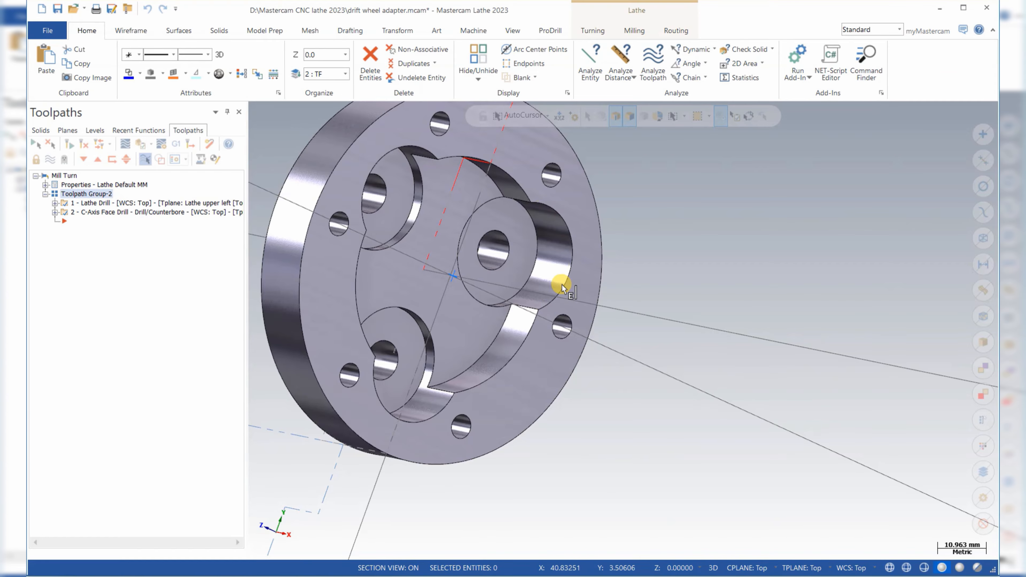
# Step: Duplicate the C-Axis Face Drill counterbore operation by copying it and pasting it at the end of the toolpath group
pyautogui.click(119, 215)
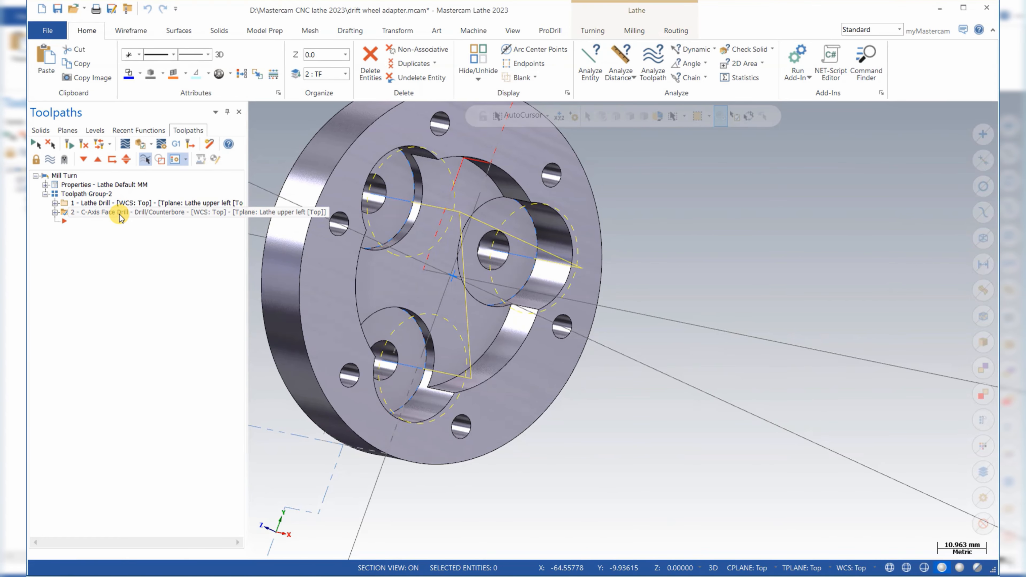
pyautogui.rightClick(119, 215)
pyautogui.click(177, 323)
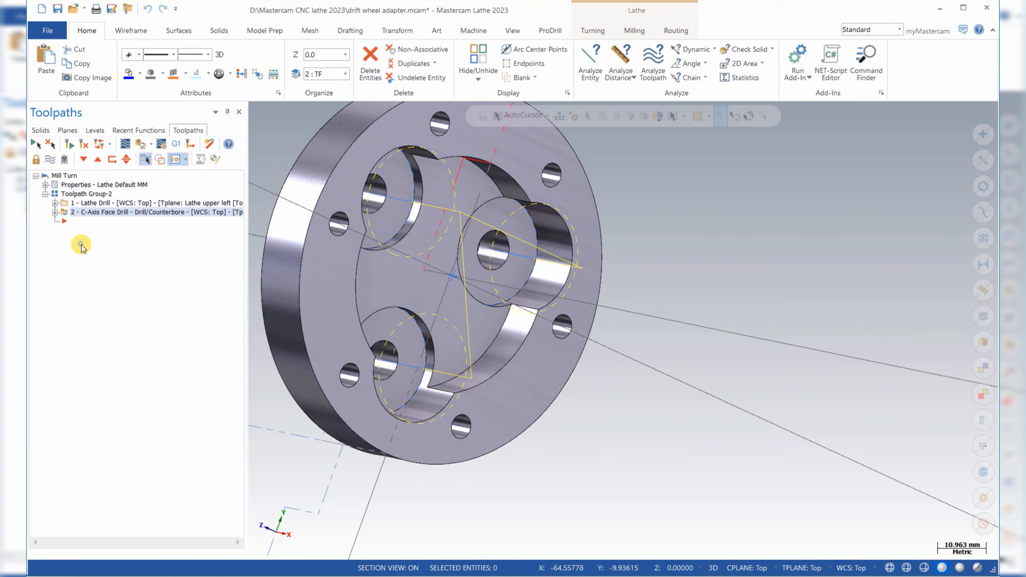
pyautogui.rightClick(83, 251)
pyautogui.click(129, 331)
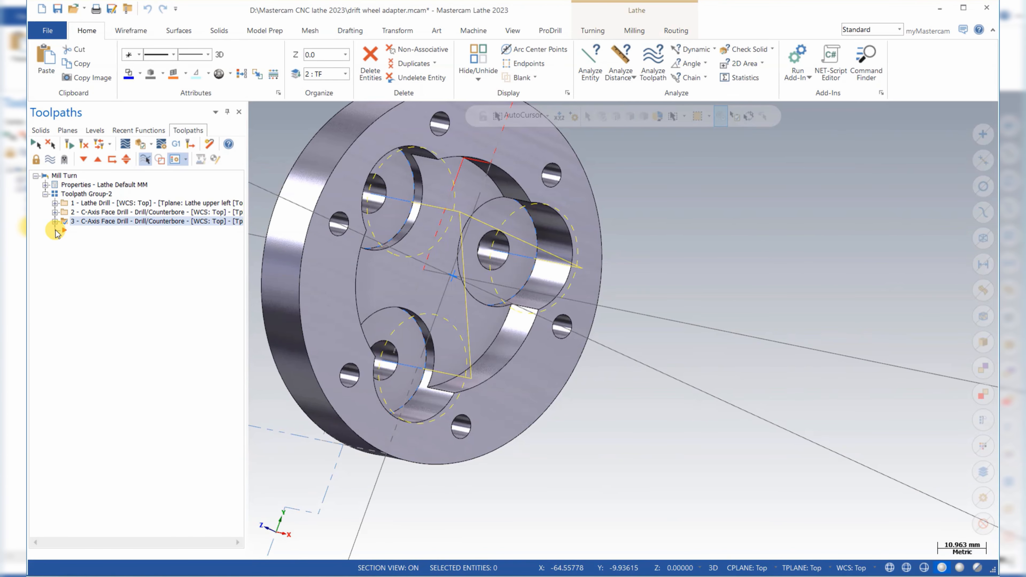
# Step: Assign the 9 mm drill to the copied face drill operation and accept the parameters and the autosave
pyautogui.click(55, 221)
pyautogui.click(109, 235)
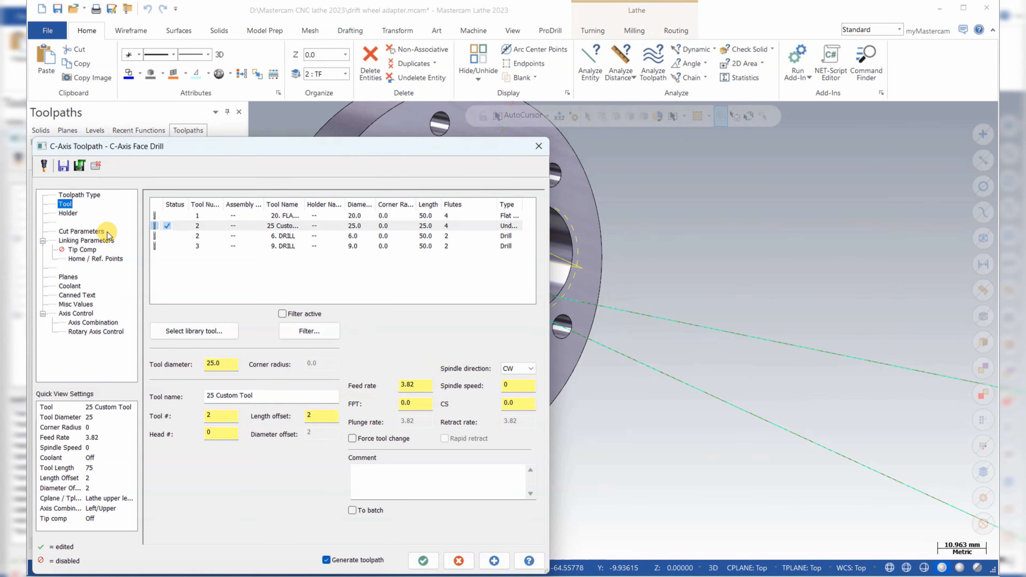
pyautogui.click(277, 246)
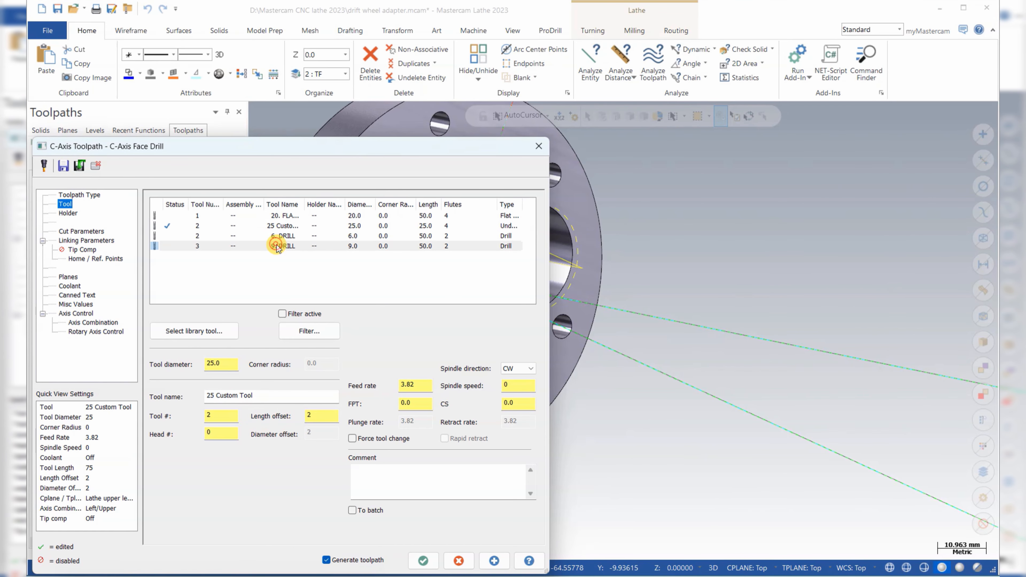
pyautogui.click(424, 560)
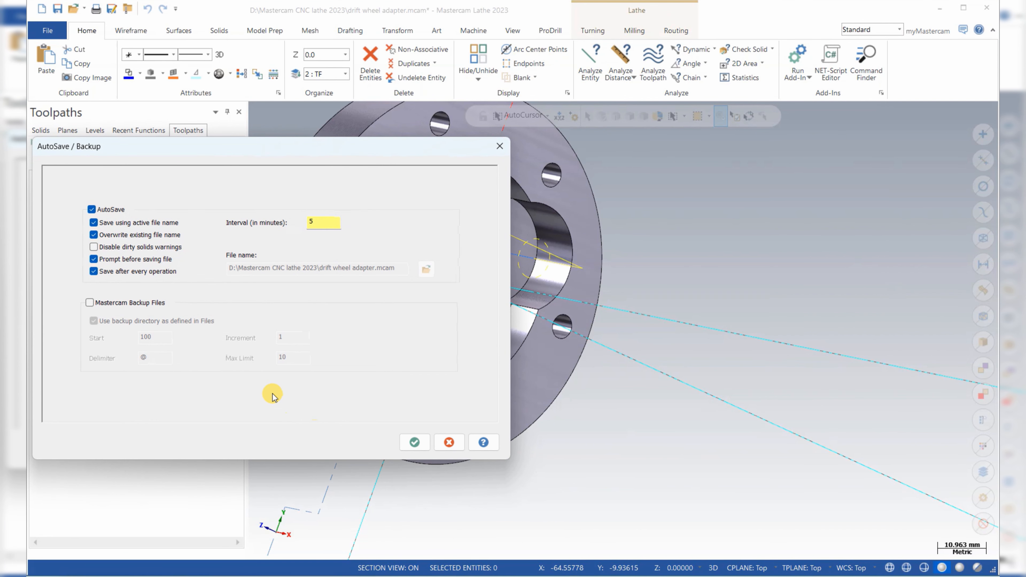
pyautogui.click(415, 442)
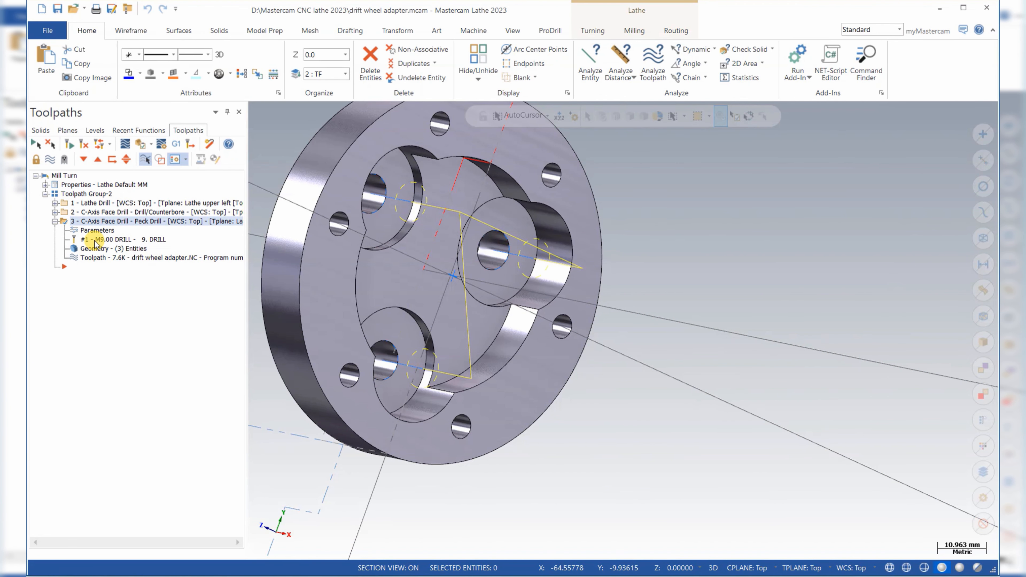
# Step: Set the 9 mm drill operation's depth to -24 incremental by picking a point at the rear of the model
pyautogui.click(94, 231)
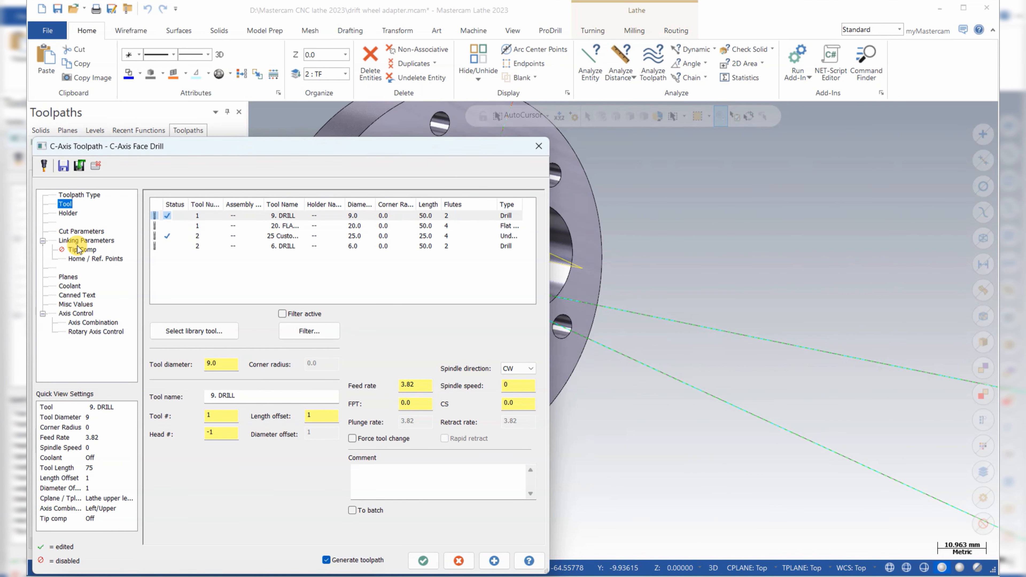
pyautogui.click(69, 241)
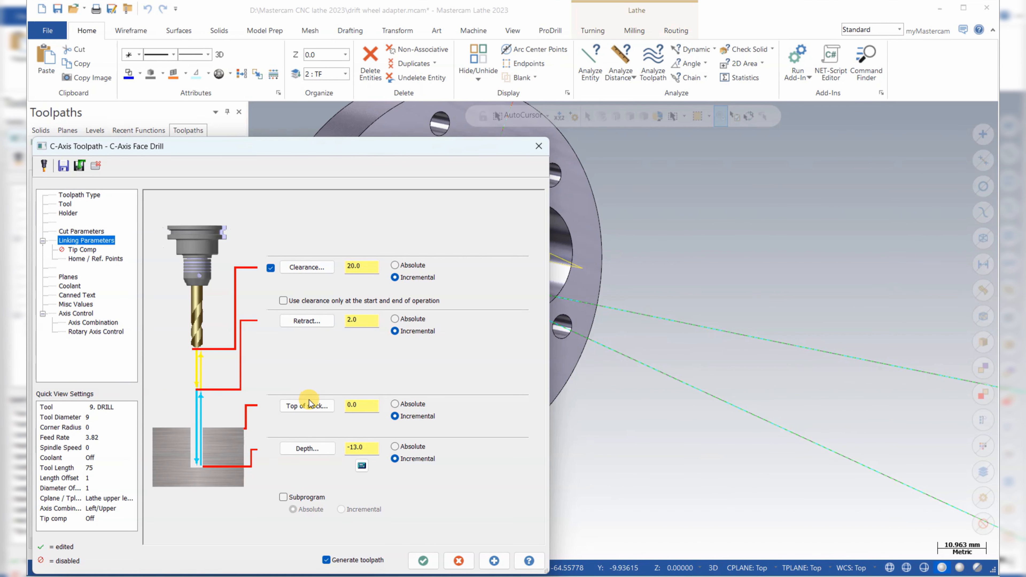
pyautogui.click(310, 449)
pyautogui.moveTo(446, 344); pyautogui.dragTo(543, 284, button='middle')
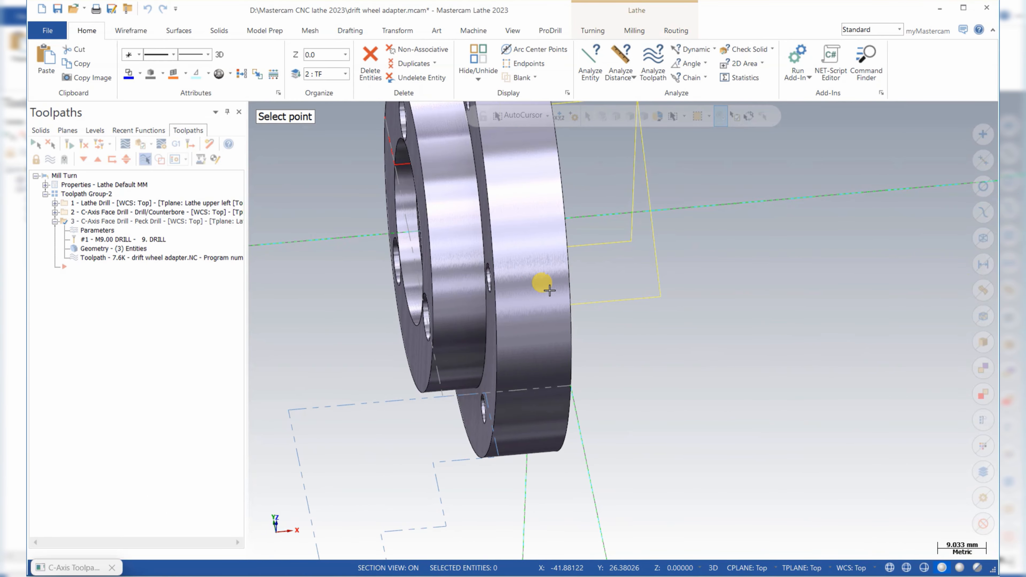
pyautogui.click(430, 290)
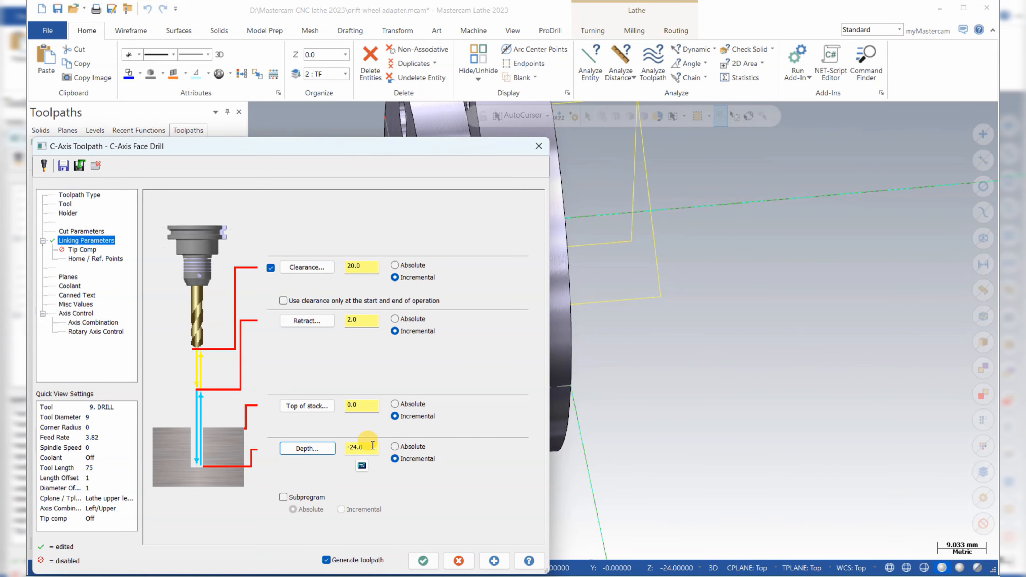
# Step: Enable tip compensation with a 3 mm breakthrough amount, then accept the operation and the autosave
pyautogui.click(84, 249)
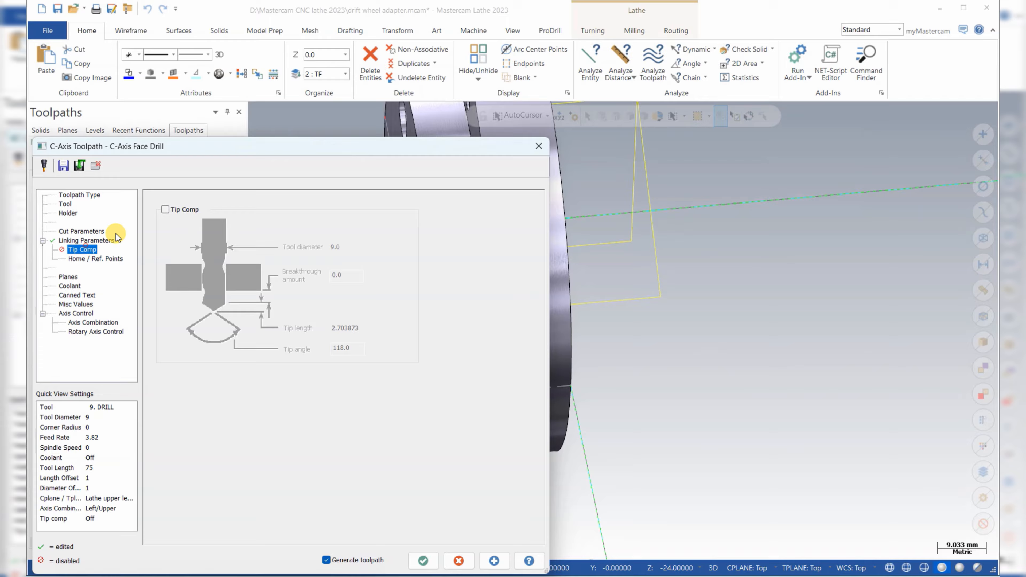
pyautogui.click(165, 209)
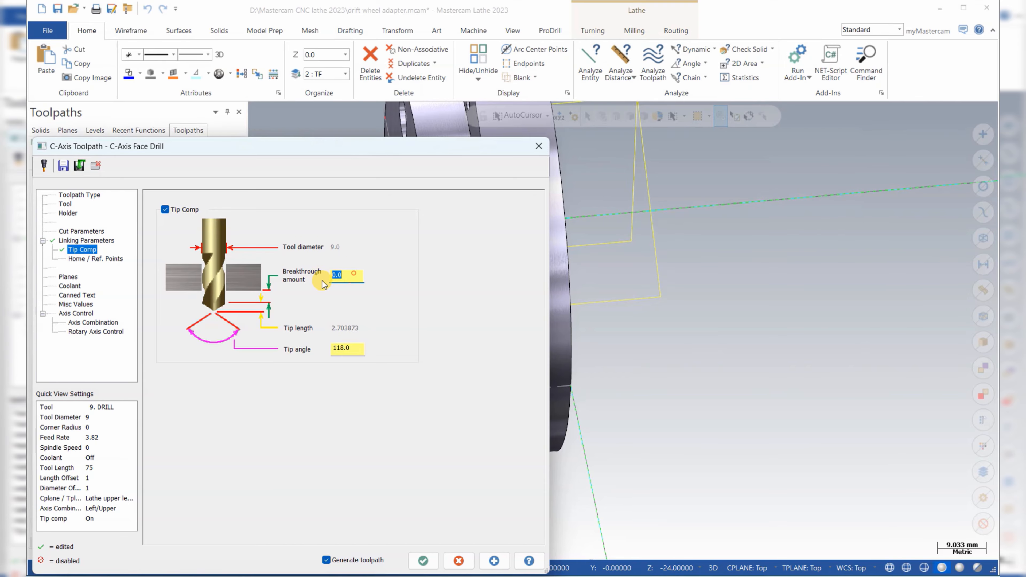
pyautogui.write('3')
pyautogui.click(416, 557)
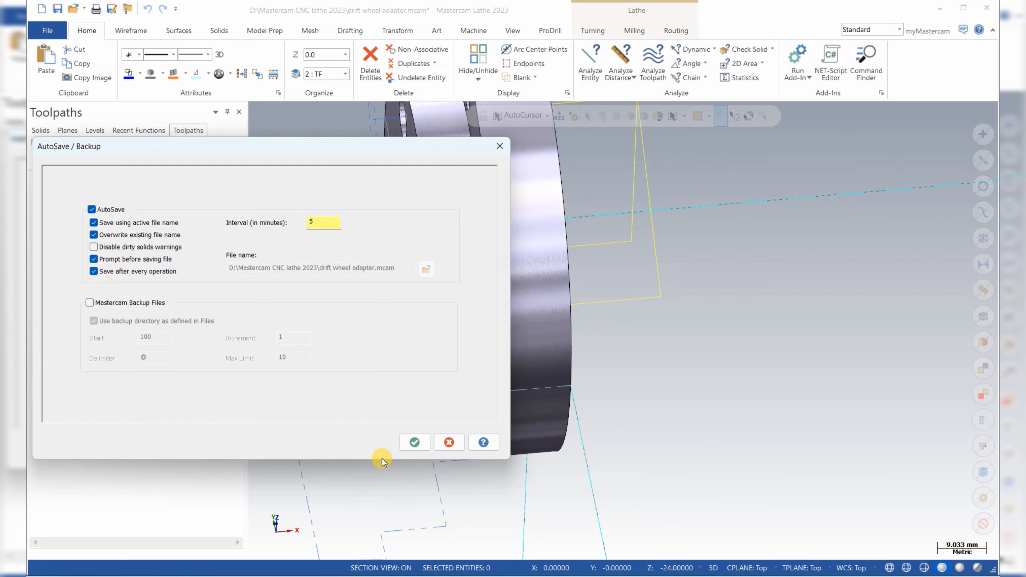
pyautogui.click(412, 441)
# Step: Backplot the 9 mm peck drill toolpath in the isometric view to check the drill's moves
pyautogui.rightClick(299, 242)
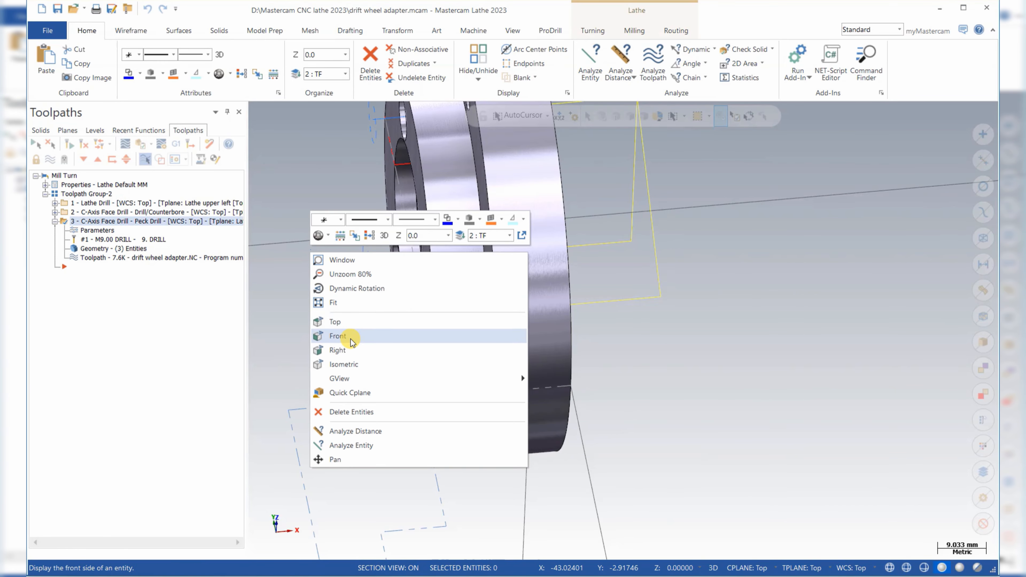
pyautogui.click(348, 362)
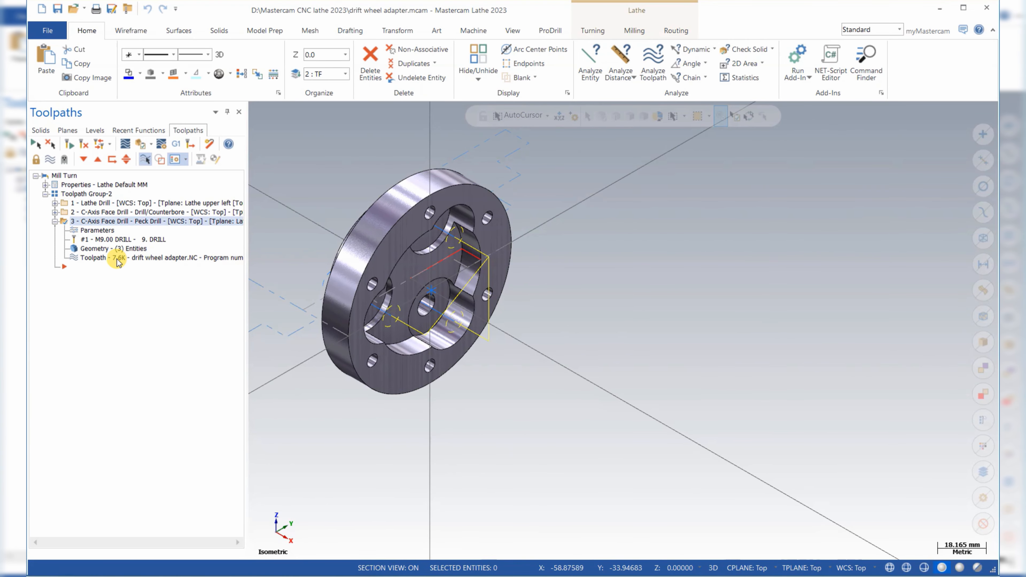
pyautogui.click(116, 258)
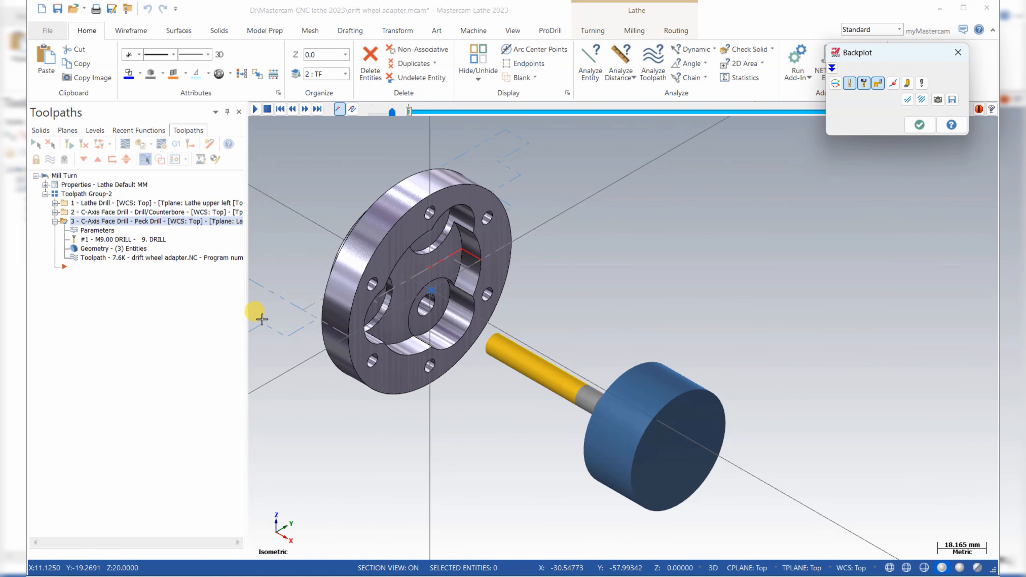
pyautogui.press('r')
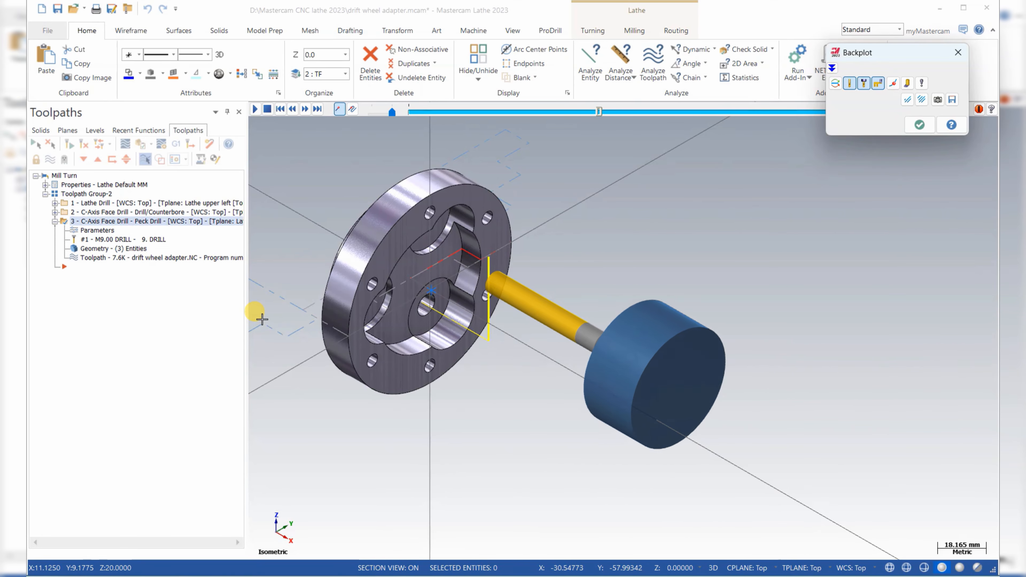
pyautogui.click(919, 125)
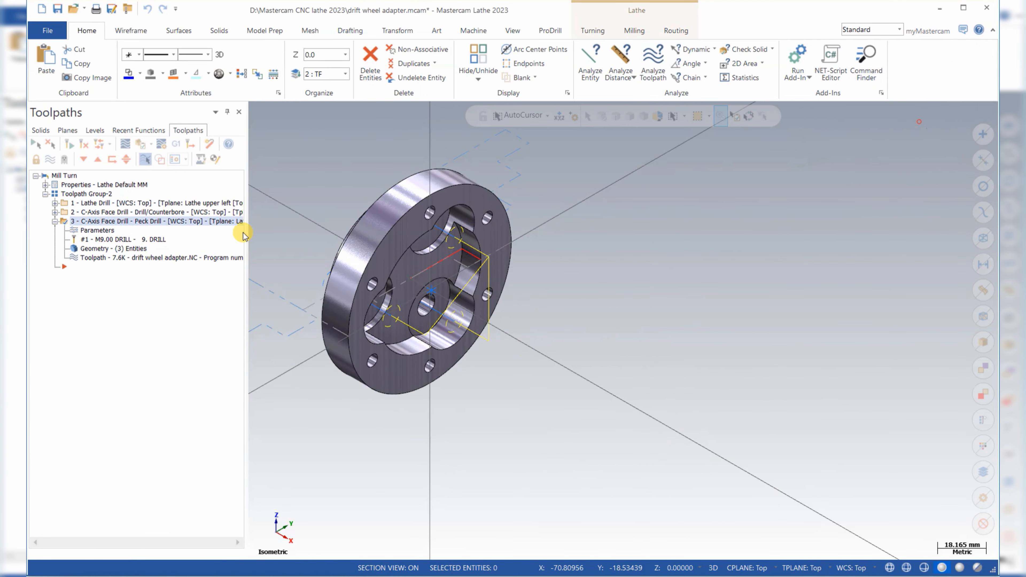
# Step: Set the peck drill's retract to -10 incremental by picking a point on a counterbore edge, then accept the operation and the autosave
pyautogui.click(100, 230)
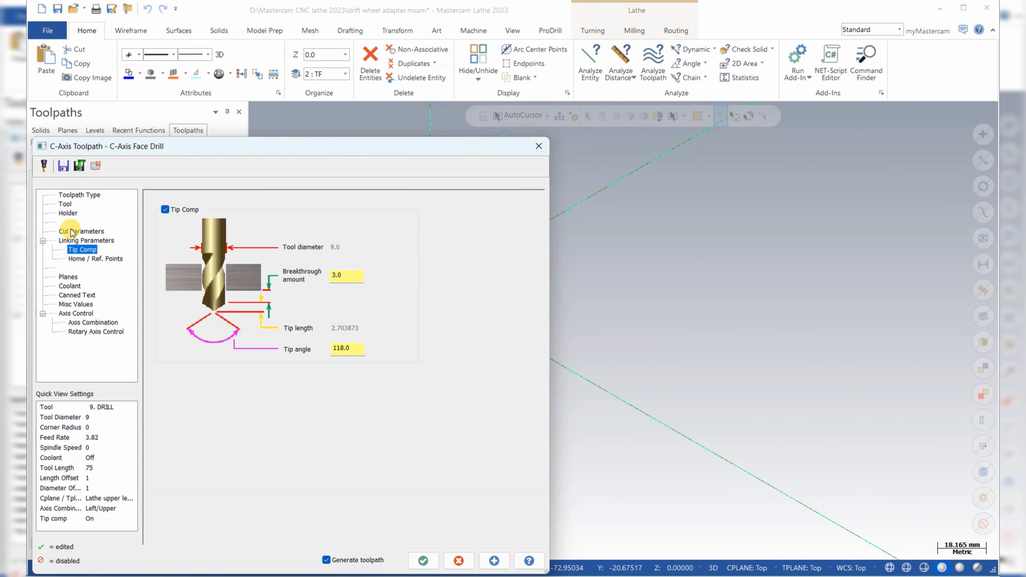
pyautogui.click(71, 240)
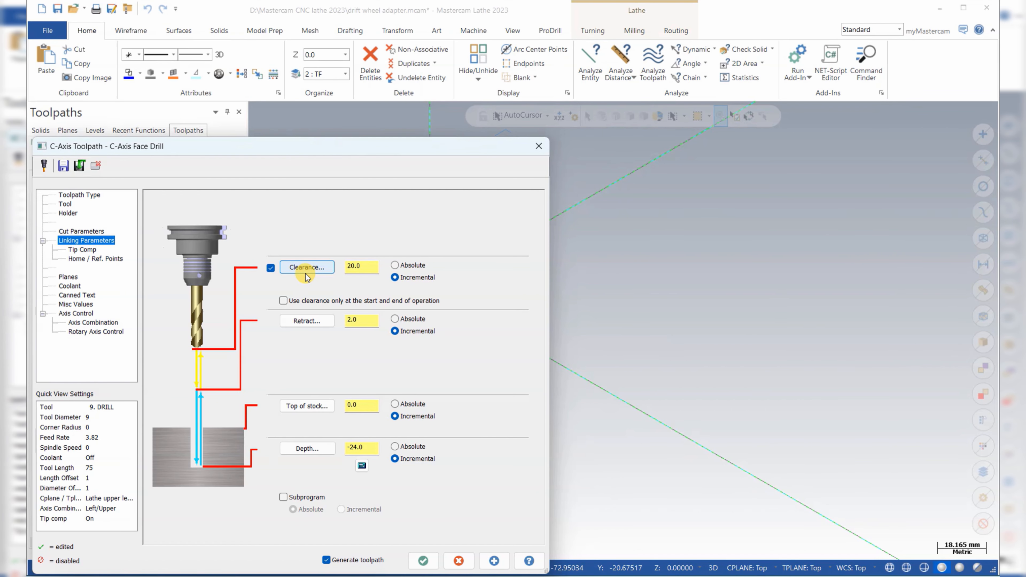
pyautogui.click(311, 322)
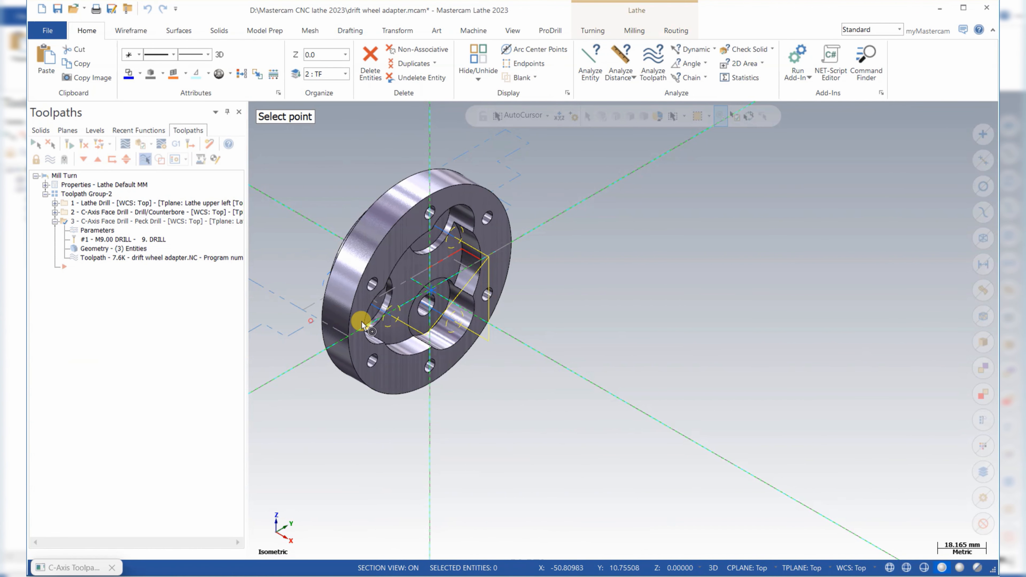
pyautogui.click(420, 242)
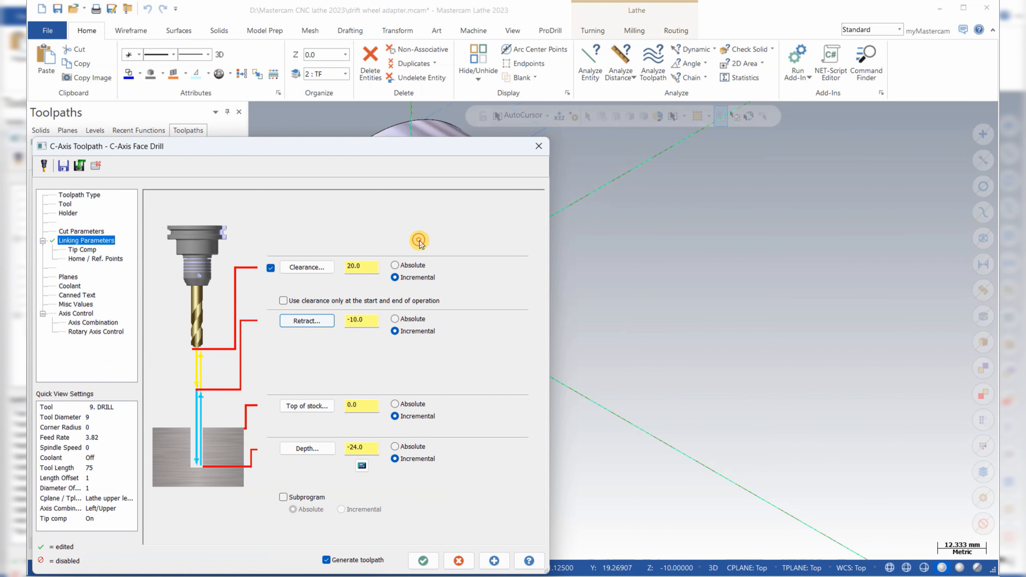
pyautogui.click(421, 559)
pyautogui.click(415, 441)
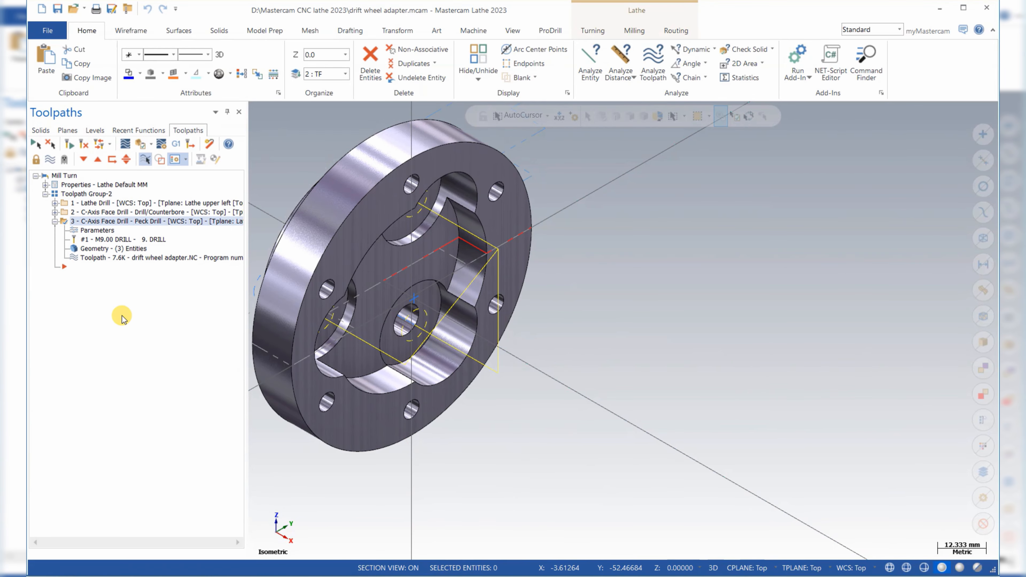
# Step: Change the 9 mm peck drill operation's cycle to Drill/Counterbore, then accept the operation and the autosave
pyautogui.click(98, 230)
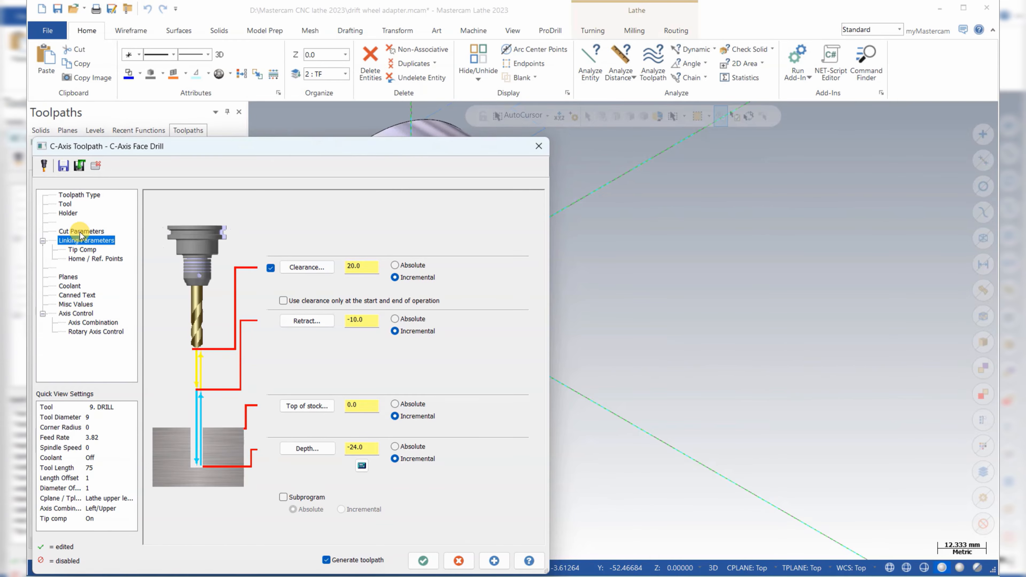
pyautogui.click(81, 233)
pyautogui.click(313, 208)
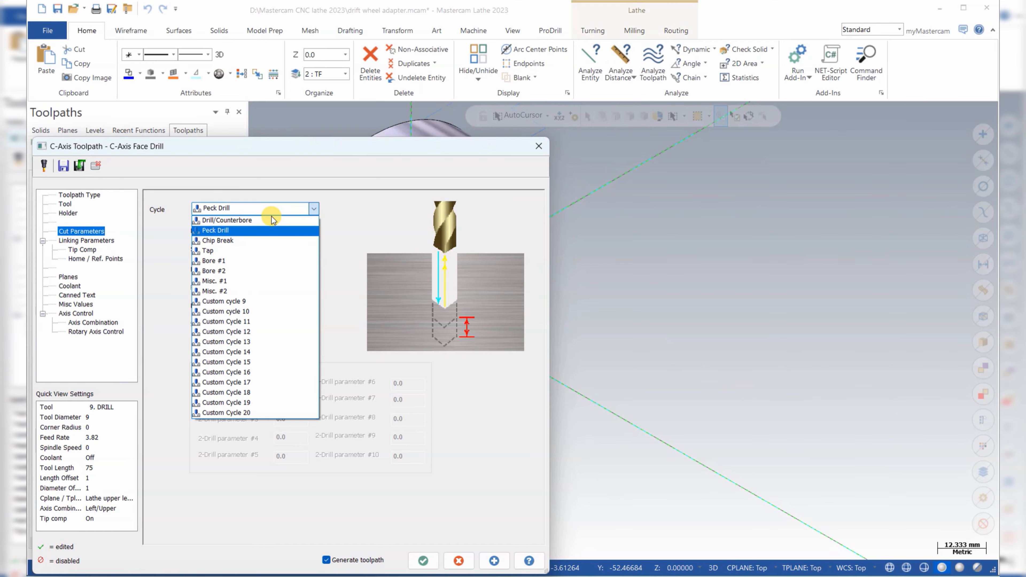
pyautogui.click(267, 218)
pyautogui.click(420, 561)
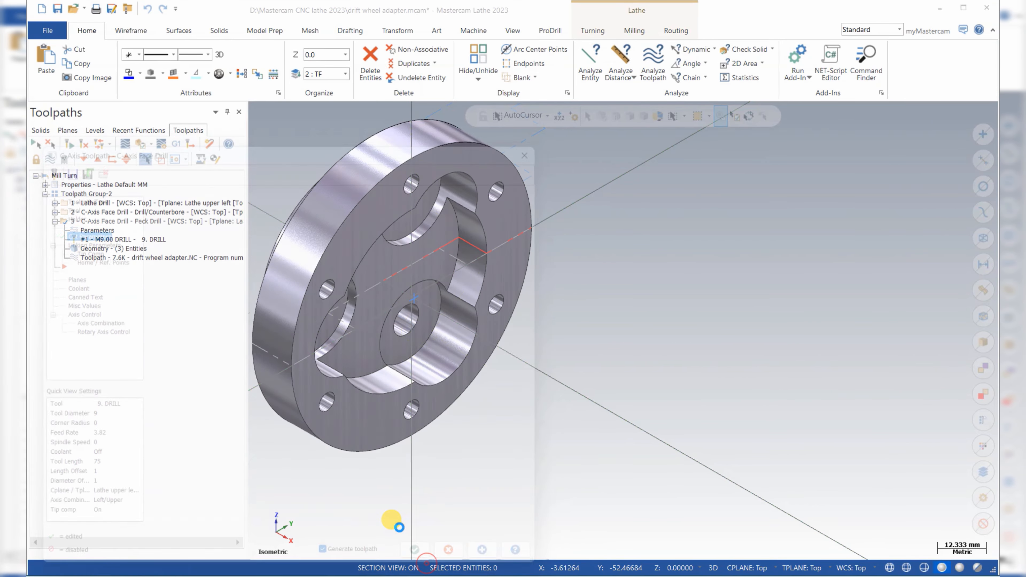
pyautogui.click(413, 442)
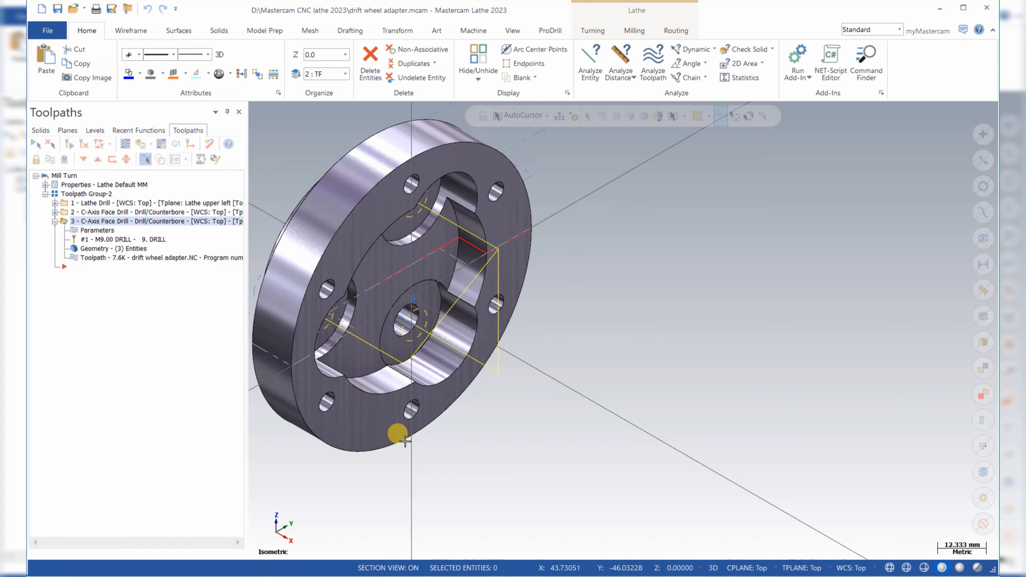
# Step: Backplot the revised 9 mm drill toolpath, then collapse the operation and save the file
pyautogui.click(130, 258)
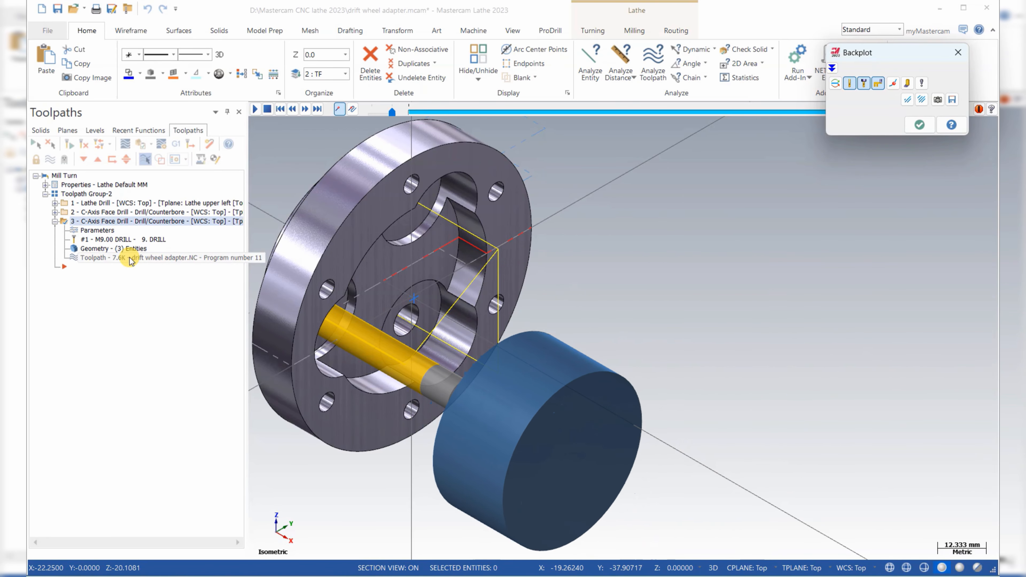
pyautogui.click(920, 125)
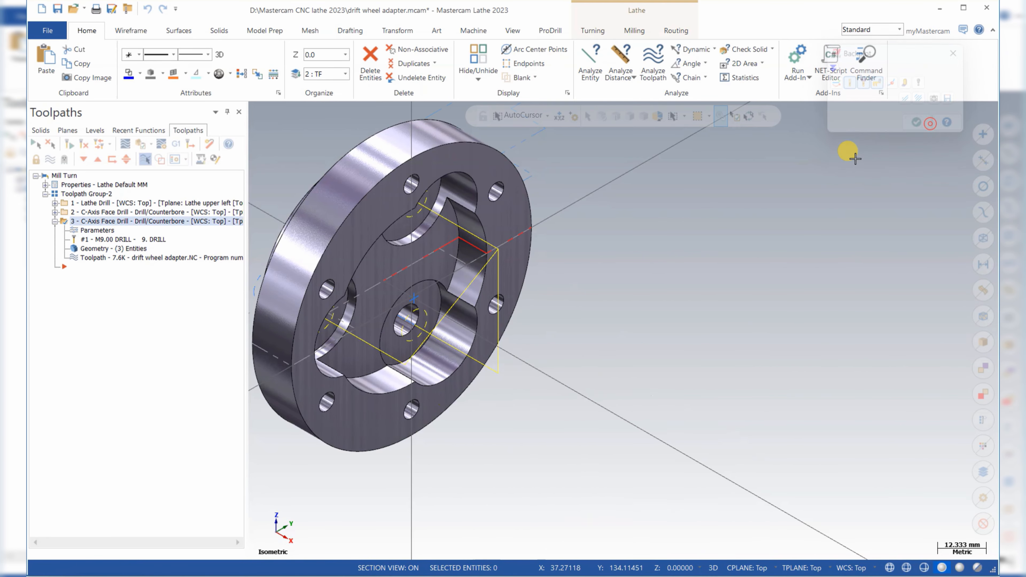
pyautogui.click(55, 222)
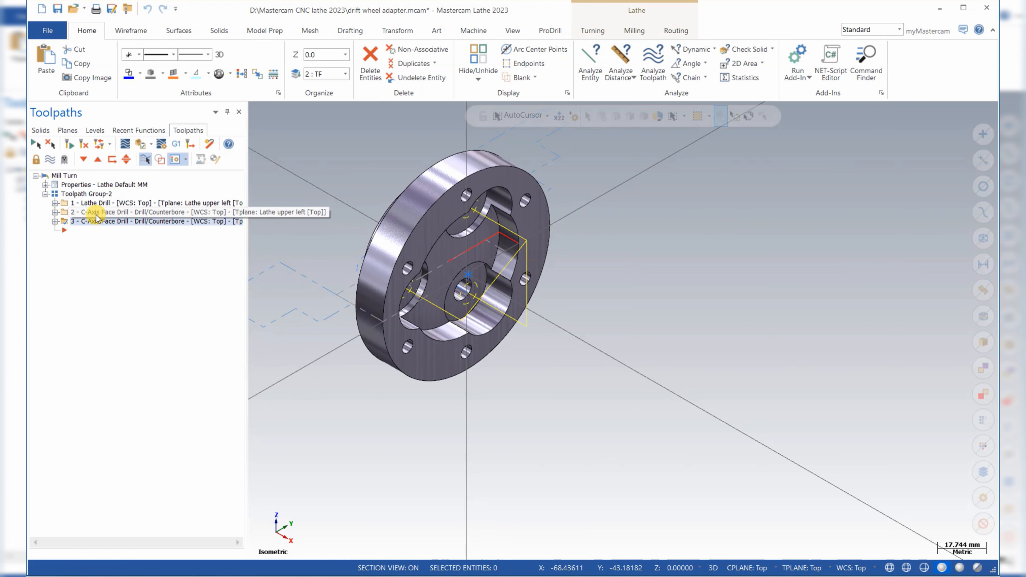
pyautogui.hotkey('ctrl', 's')
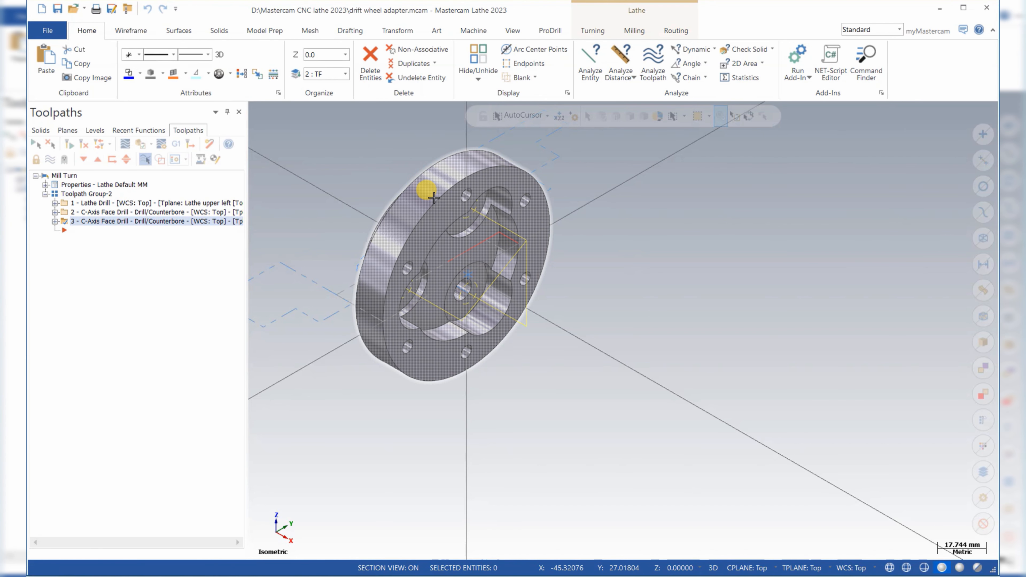
pyautogui.scroll(1, 434, 199)
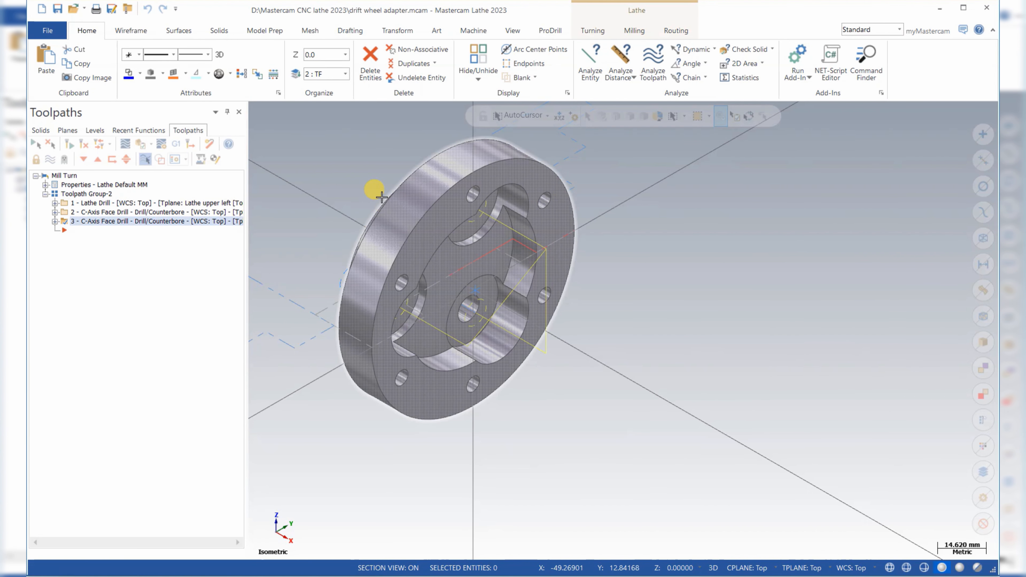
# Step: Add a new C-axis Face Drill operation to the toolpath group
pyautogui.click(129, 33)
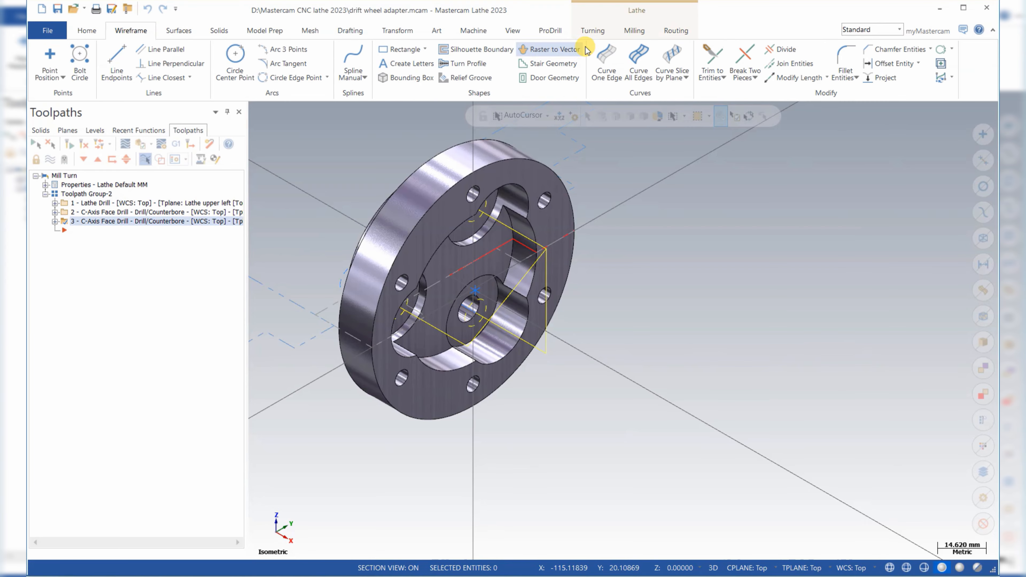
pyautogui.click(591, 32)
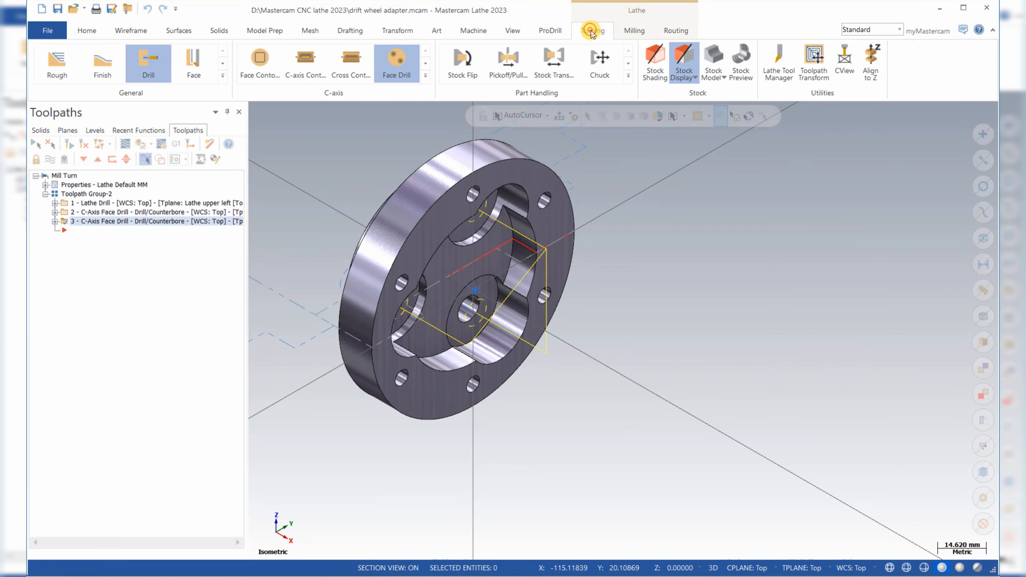
pyautogui.click(411, 72)
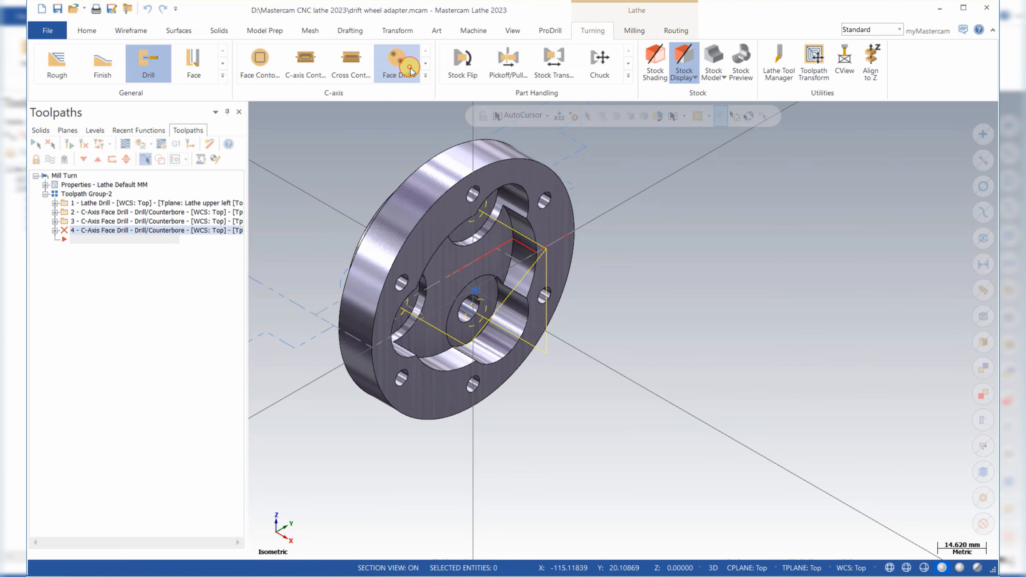
pyautogui.scroll(-2, 442, 402)
pyautogui.scroll(2, 442, 402)
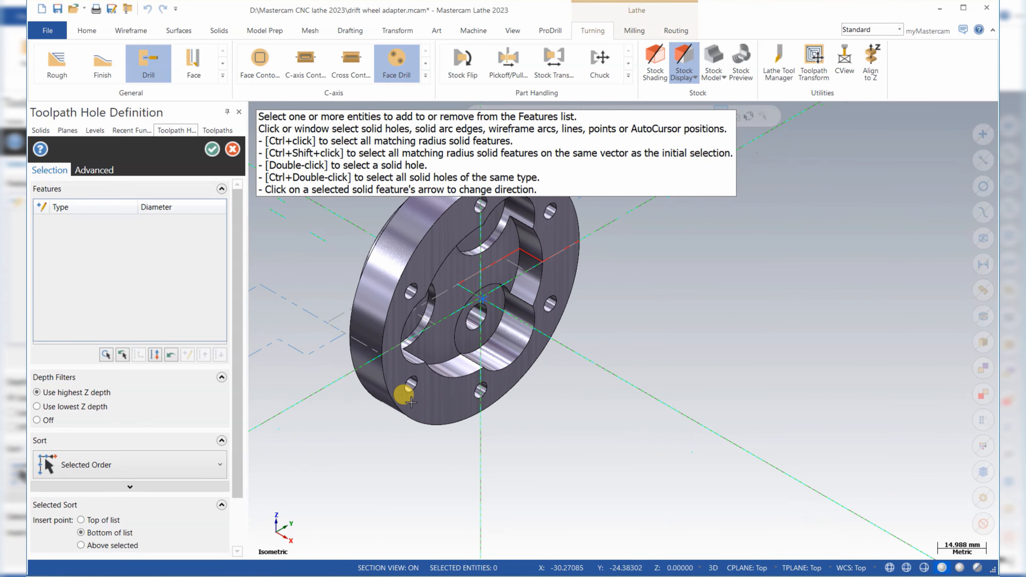
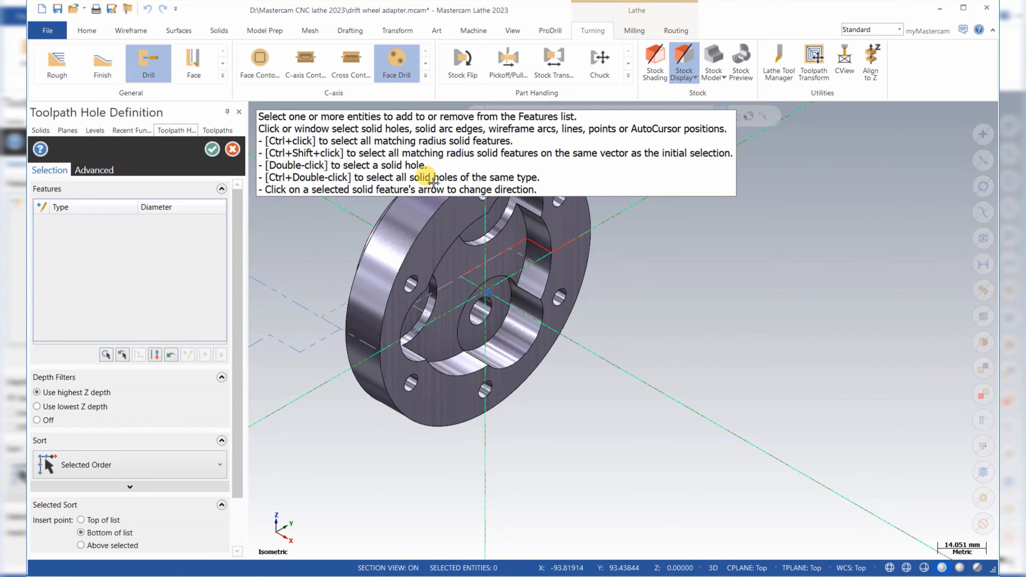
pyautogui.scroll(3, 397, 388)
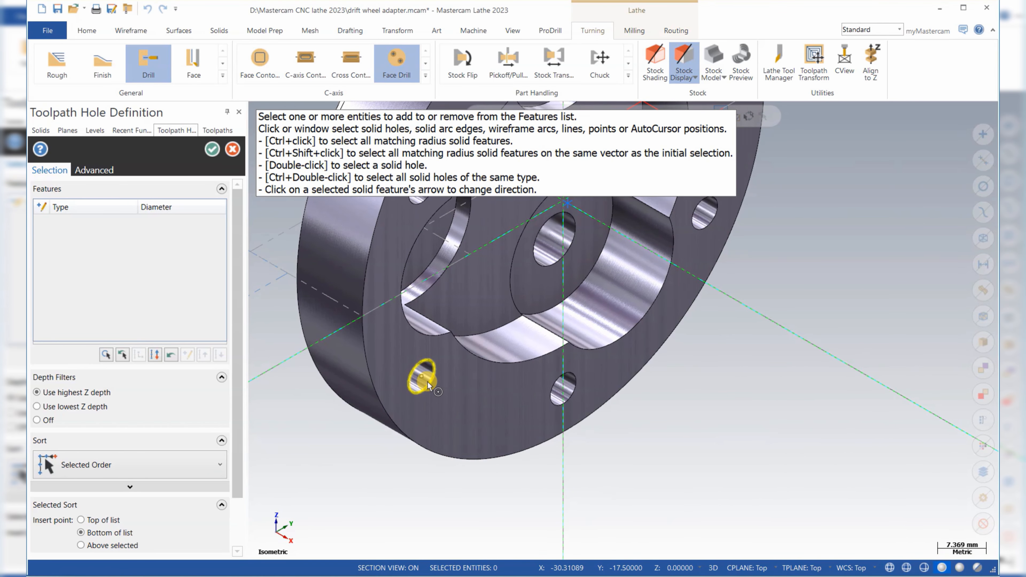
pyautogui.scroll(4, 428, 386)
pyautogui.click(440, 366)
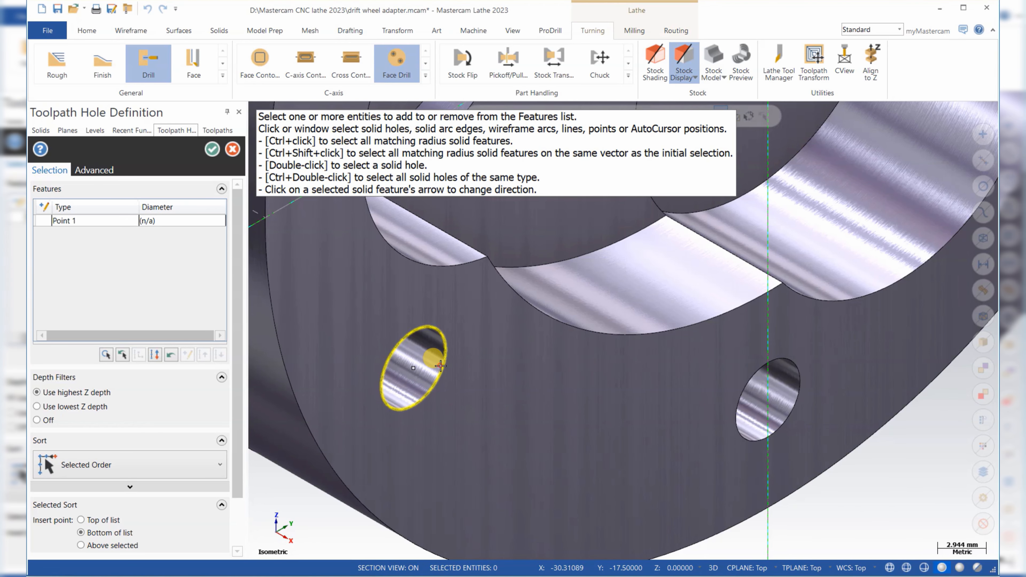
pyautogui.click(152, 222)
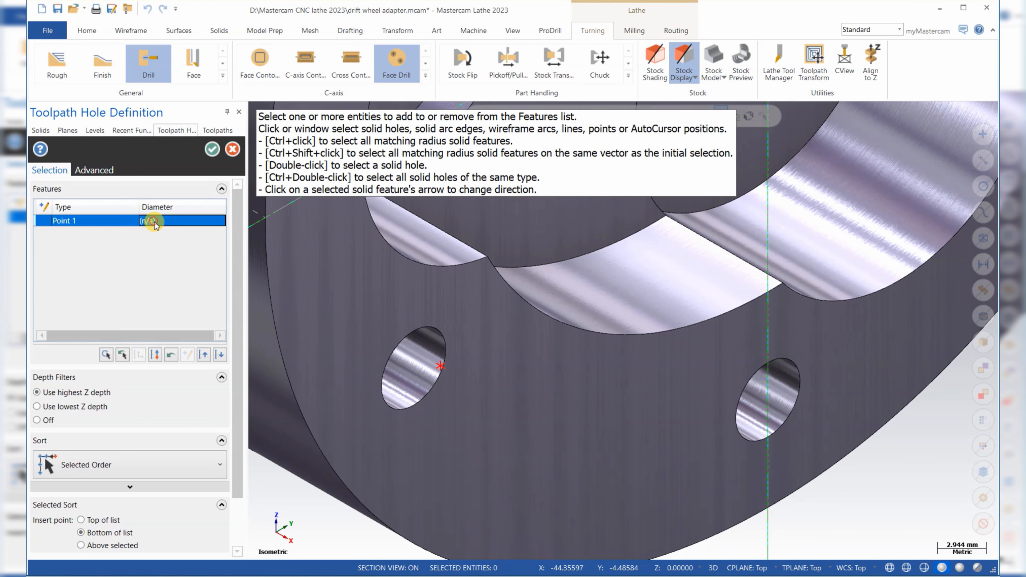
pyautogui.rightClick(154, 222)
pyautogui.click(222, 329)
# Step: Select the six 5.5 mm holes around the outer flange in circular order as drilling features and accept the selection
pyautogui.scroll(-4, 470, 339)
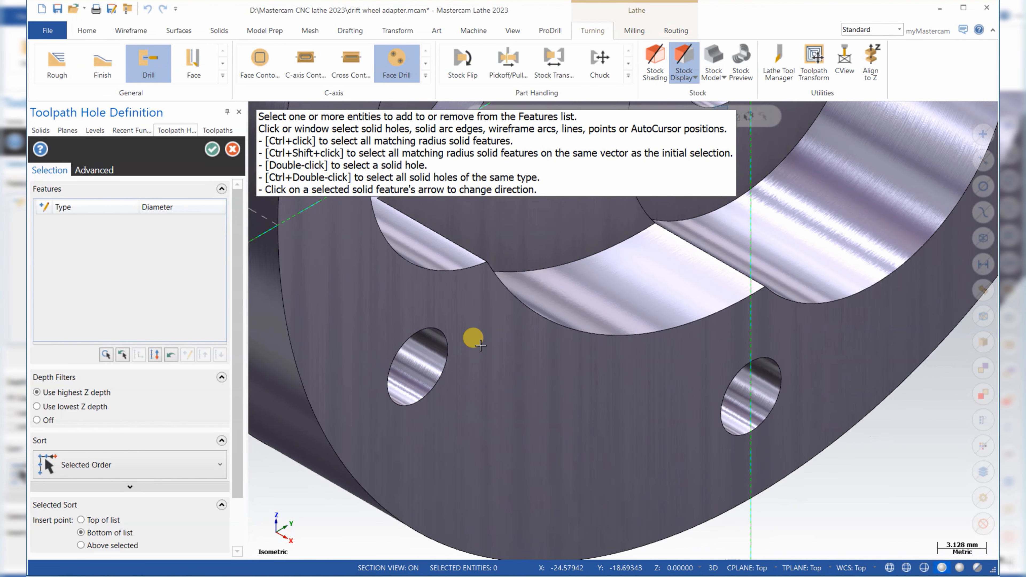
pyautogui.scroll(2, 442, 356)
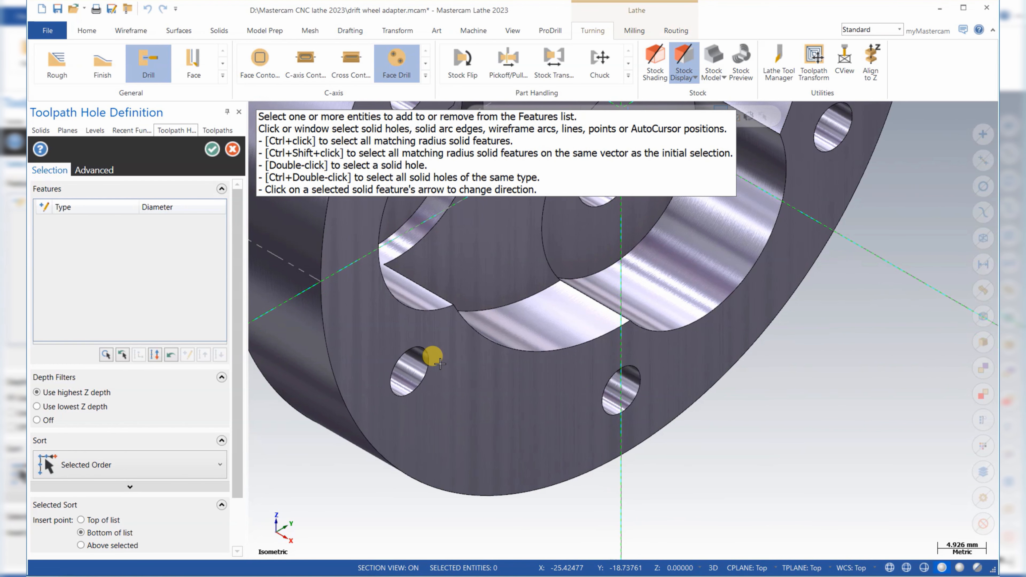
pyautogui.click(429, 377)
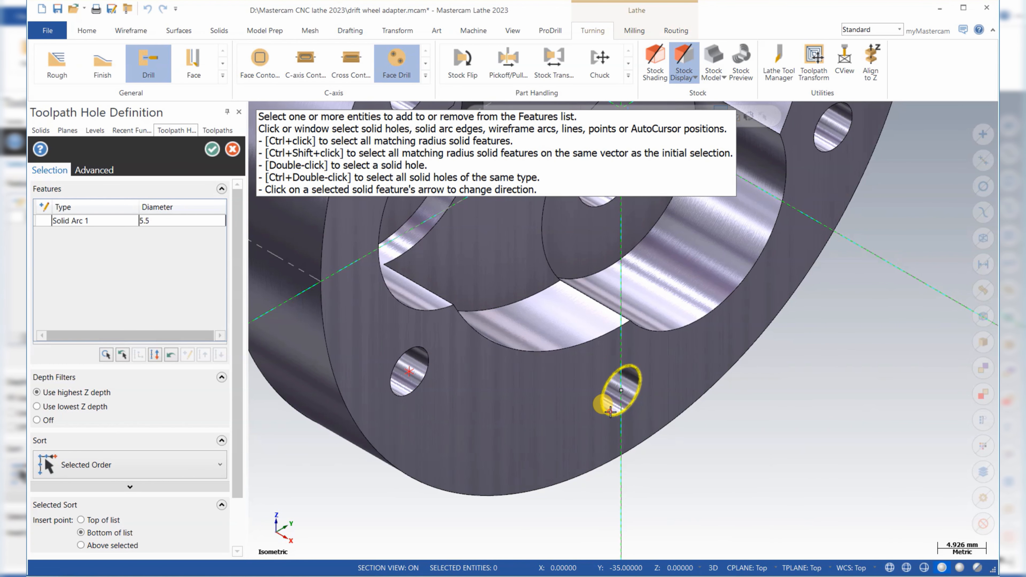
pyautogui.click(610, 412)
pyautogui.scroll(-3, 610, 411)
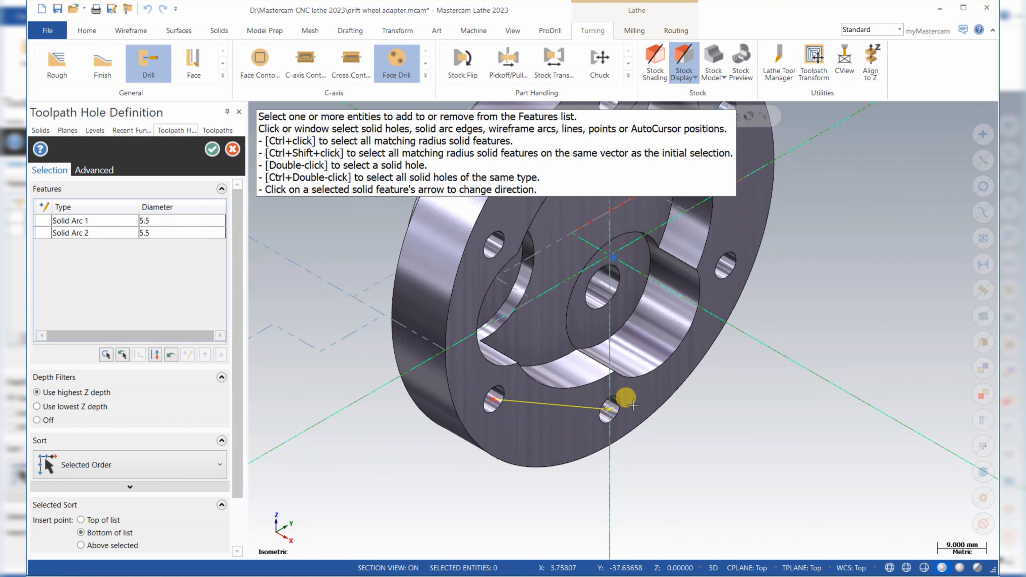
pyautogui.click(720, 276)
pyautogui.moveTo(720, 276); pyautogui.dragTo(661, 265, button='middle')
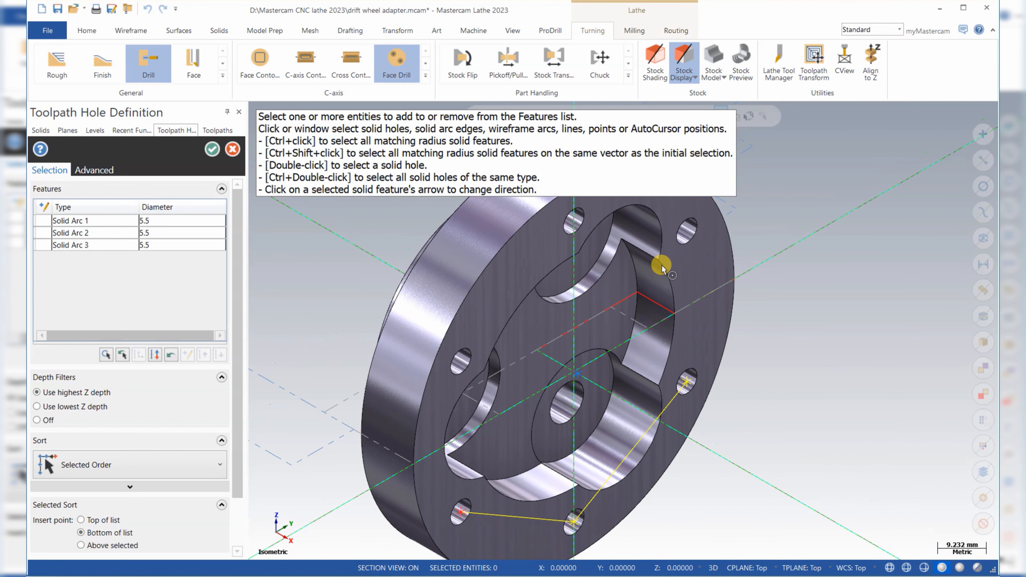
pyautogui.click(686, 244)
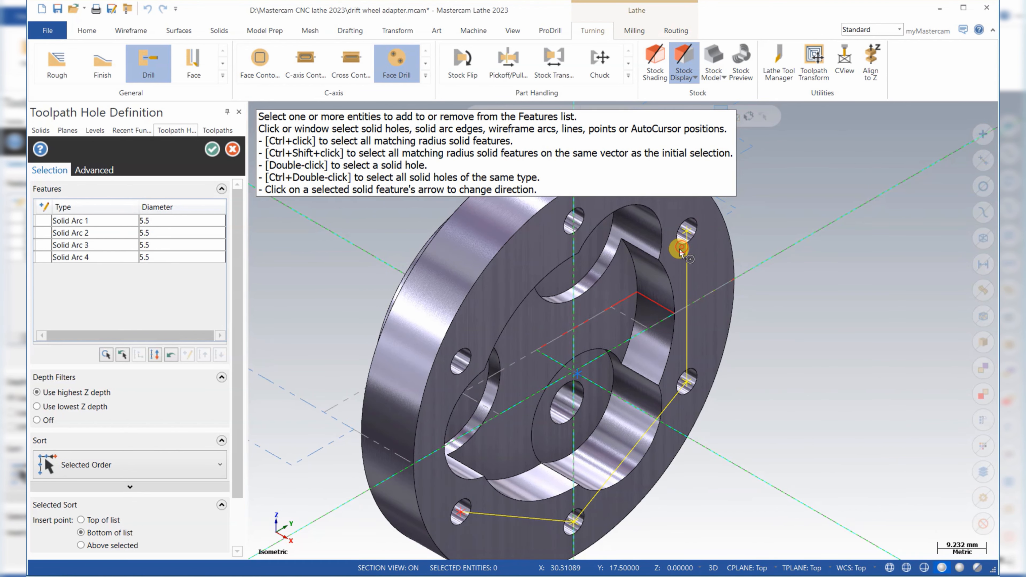
pyautogui.click(579, 232)
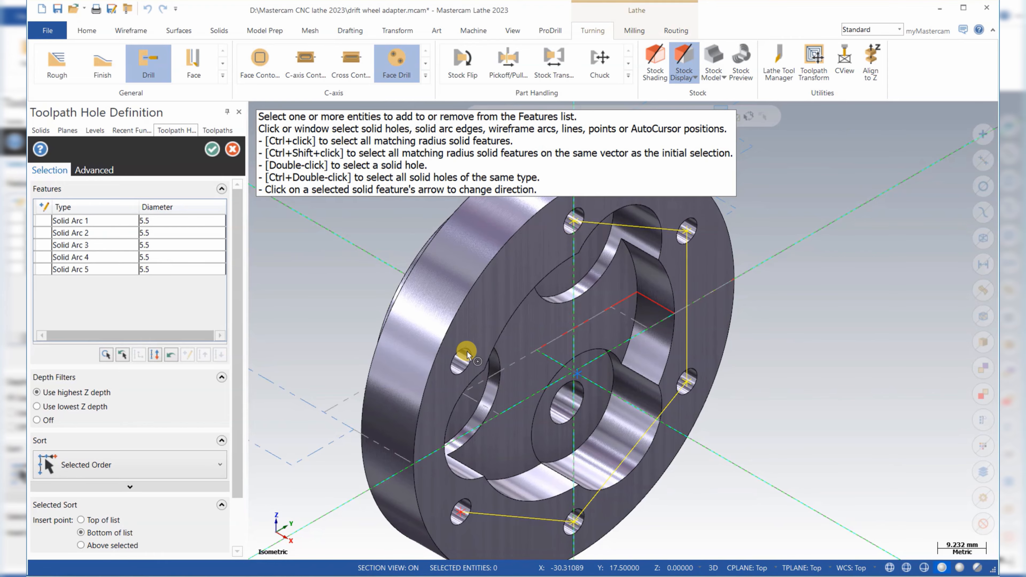
pyautogui.click(466, 360)
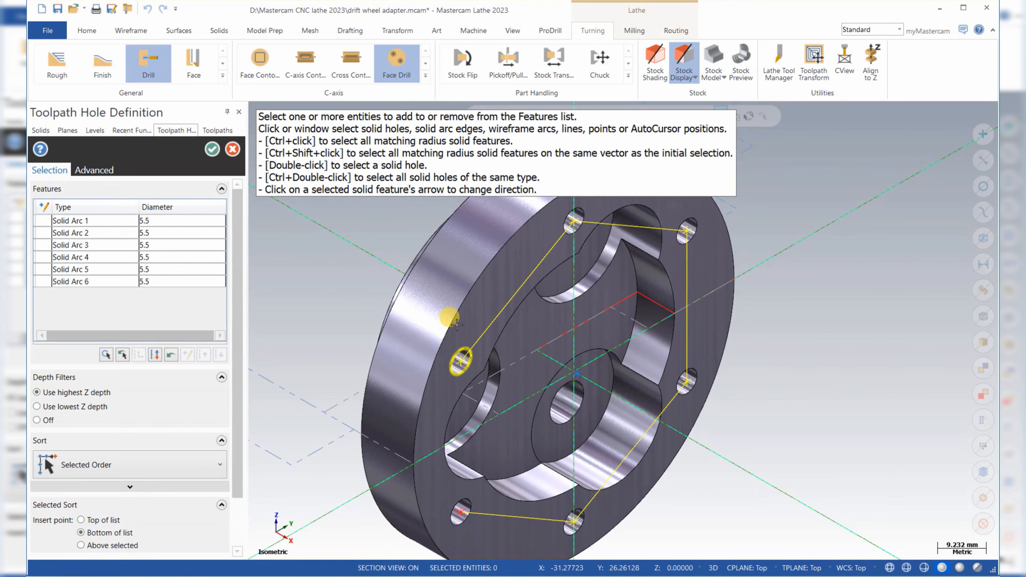
pyautogui.moveTo(466, 359); pyautogui.dragTo(431, 394, button='middle')
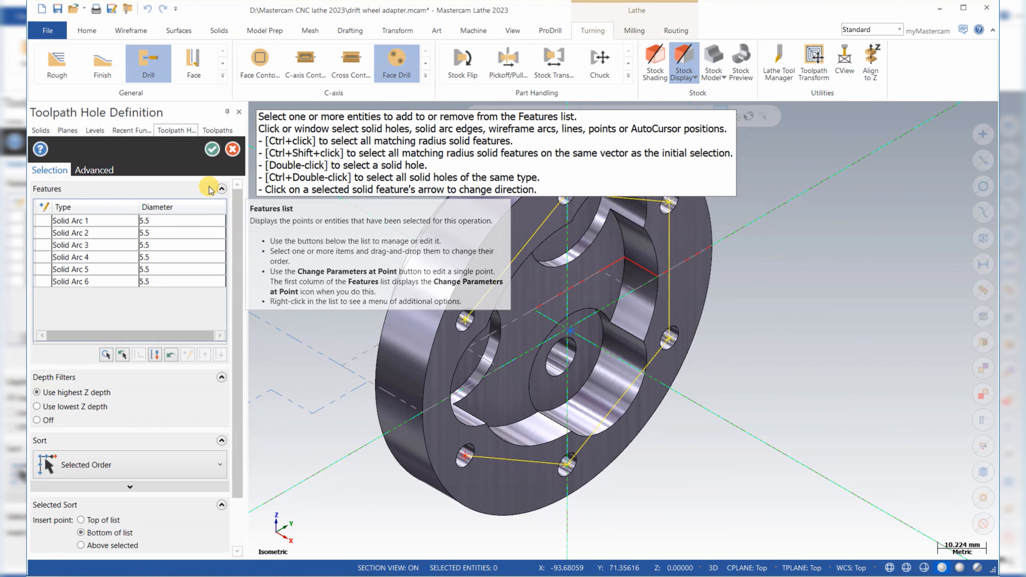
pyautogui.click(212, 149)
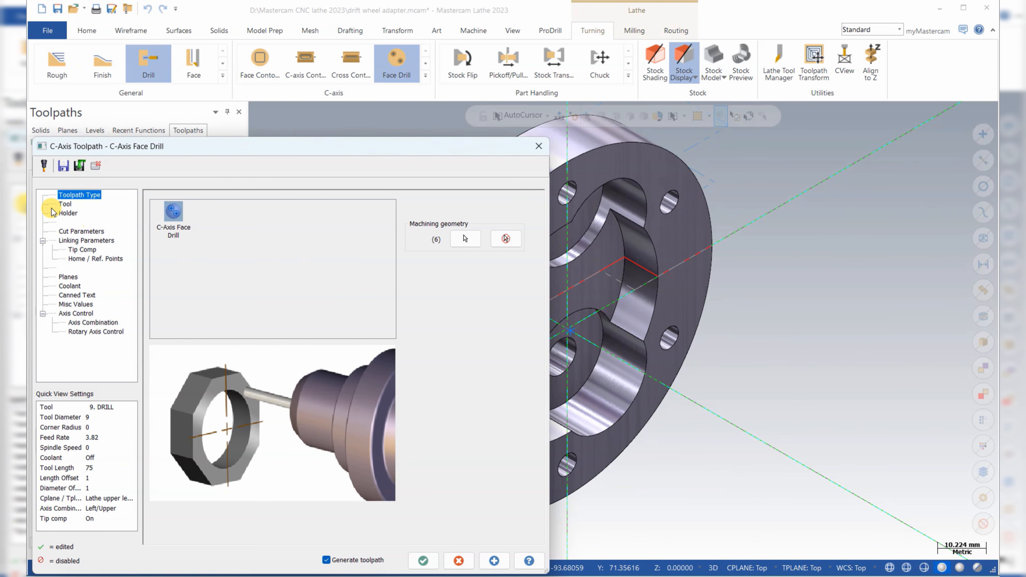
# Step: Assign the 6 mm drill to the new face drill operation and set its cycle to Drill/Counterbore
pyautogui.click(64, 204)
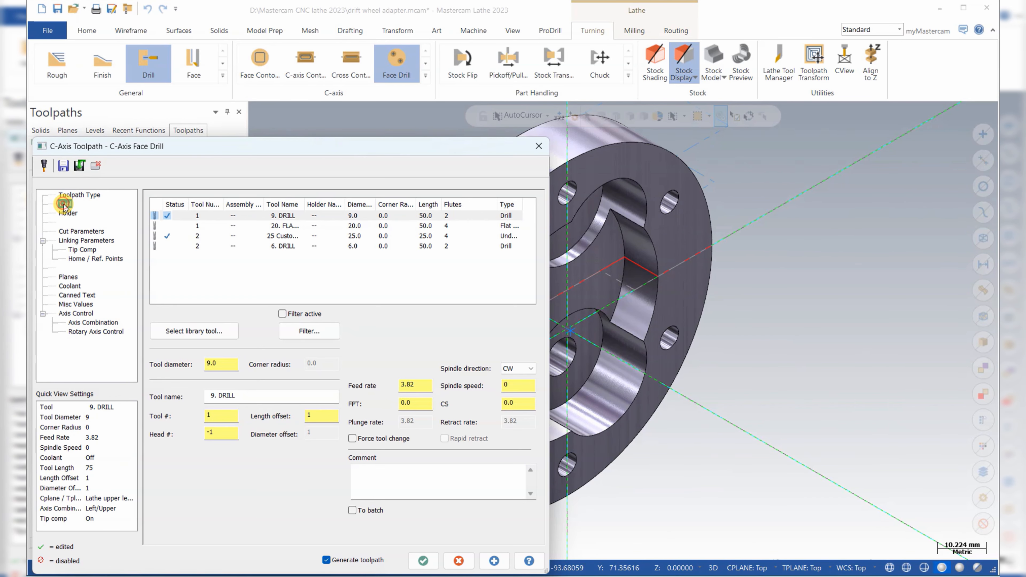
pyautogui.click(287, 246)
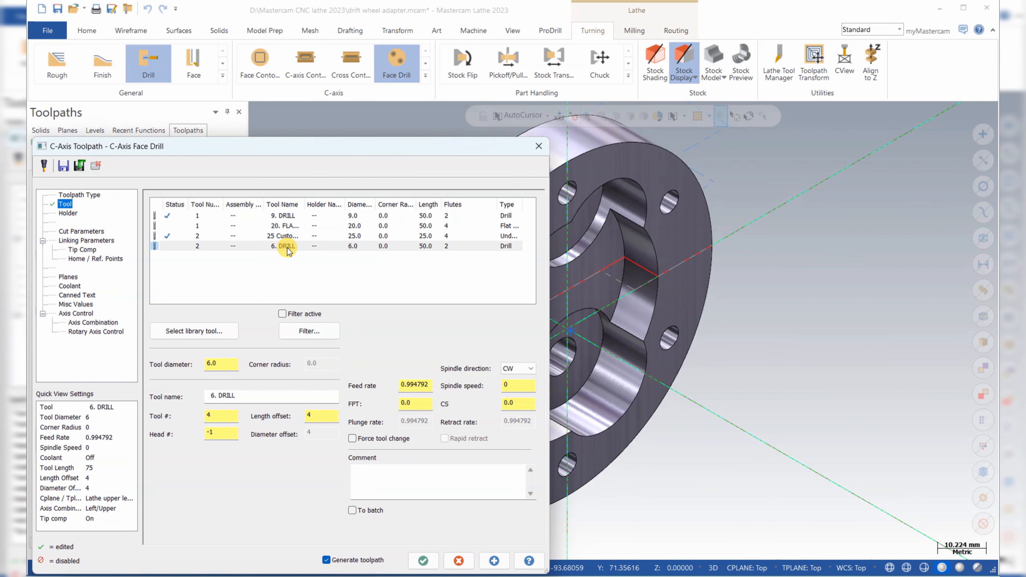
pyautogui.click(69, 213)
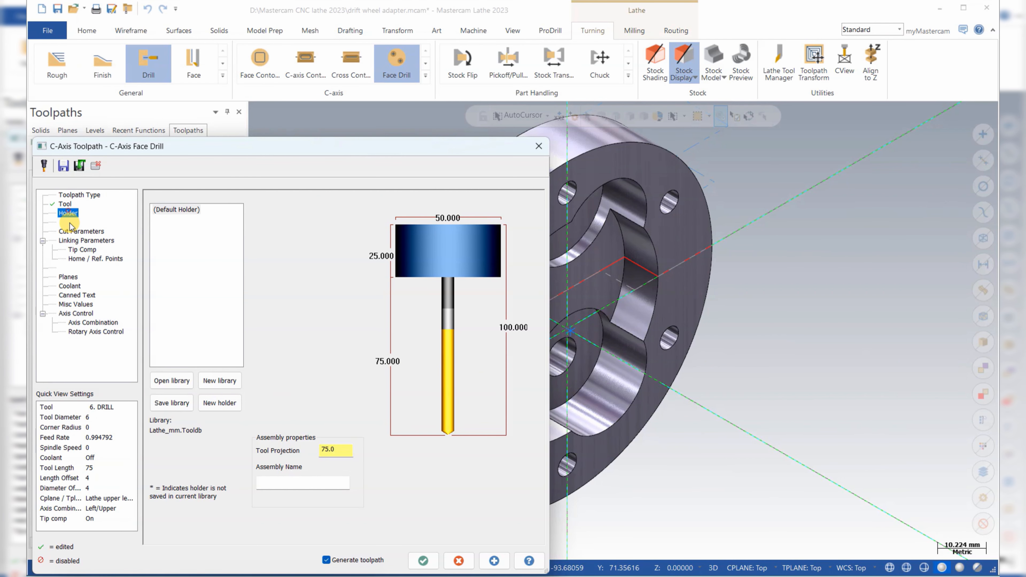
pyautogui.click(69, 232)
pyautogui.click(229, 207)
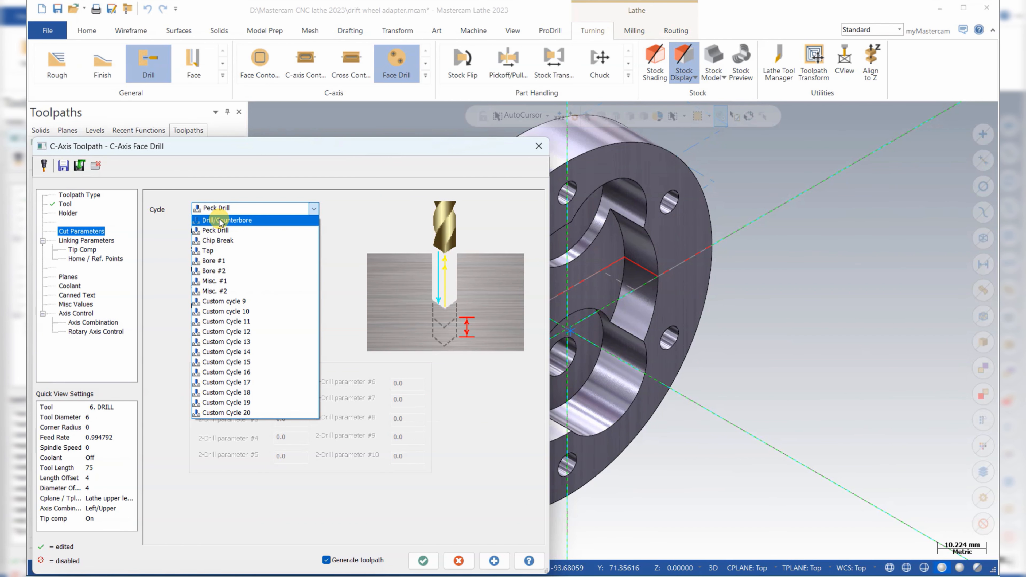
pyautogui.click(218, 217)
# Step: Set the 6 mm drill operation's depth to -14 incremental by picking a flange hole's edge on the rear side
pyautogui.click(81, 242)
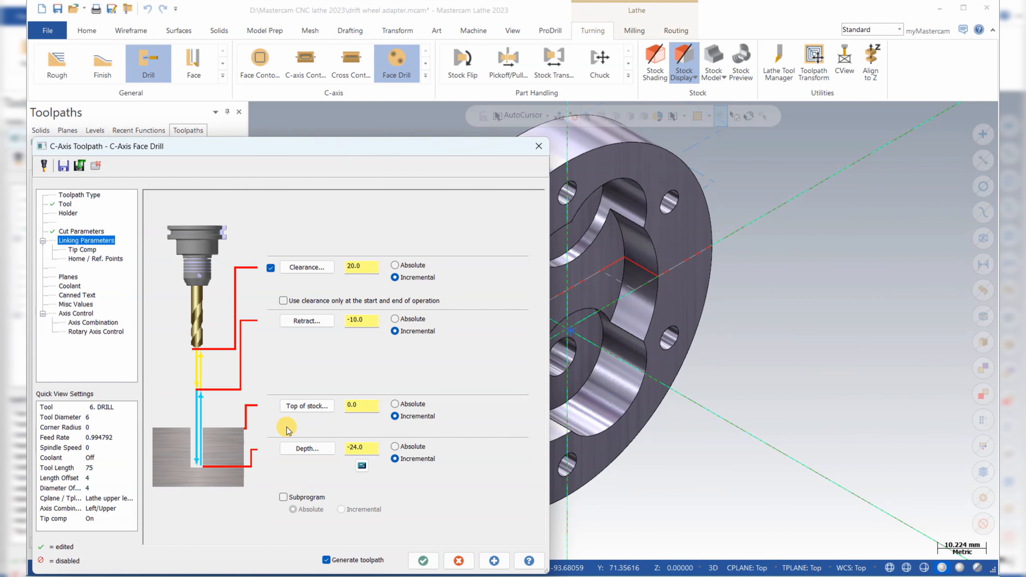
pyautogui.click(308, 448)
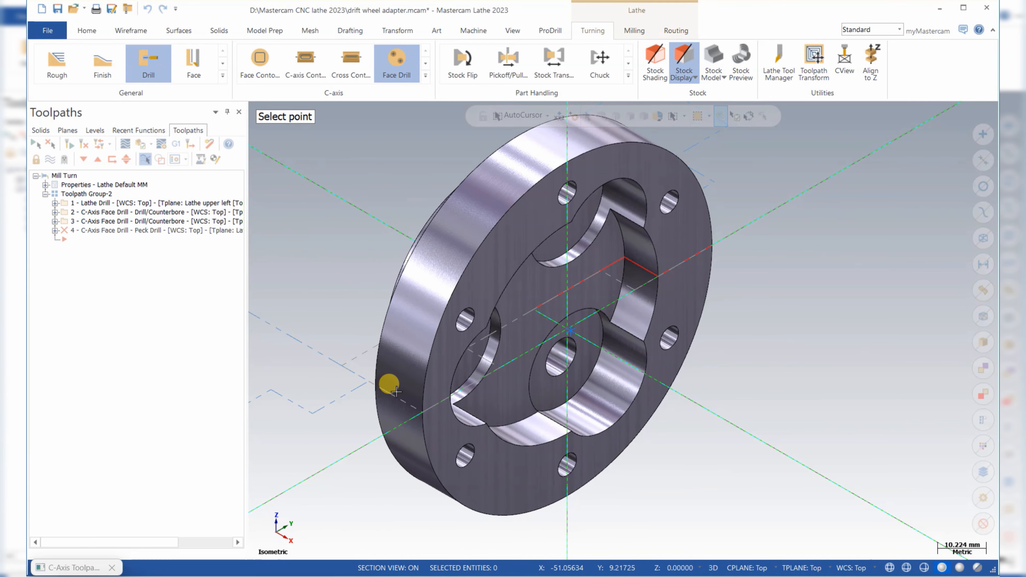
pyautogui.moveTo(389, 385); pyautogui.dragTo(672, 346, button='middle')
pyautogui.scroll(5, 675, 348)
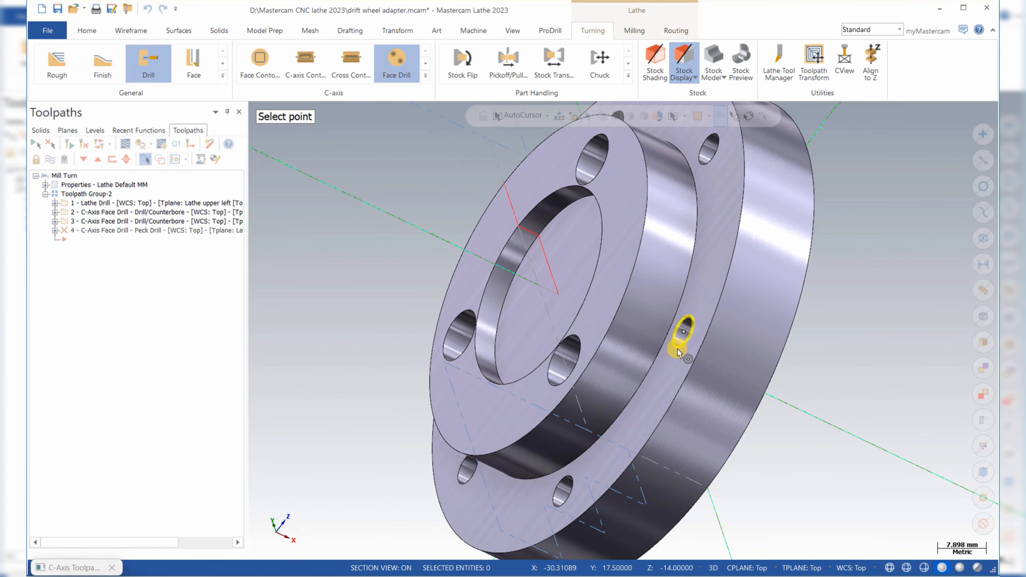
pyautogui.click(676, 346)
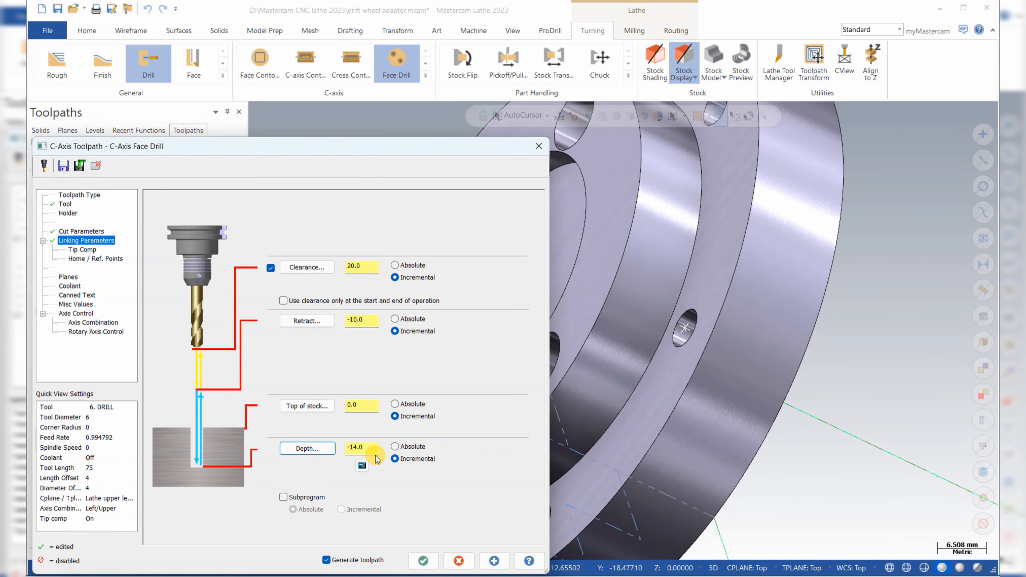
# Step: Accept the 6 mm drill operation with its tip compensation kept on, and show the part in the isometric view
pyautogui.click(80, 250)
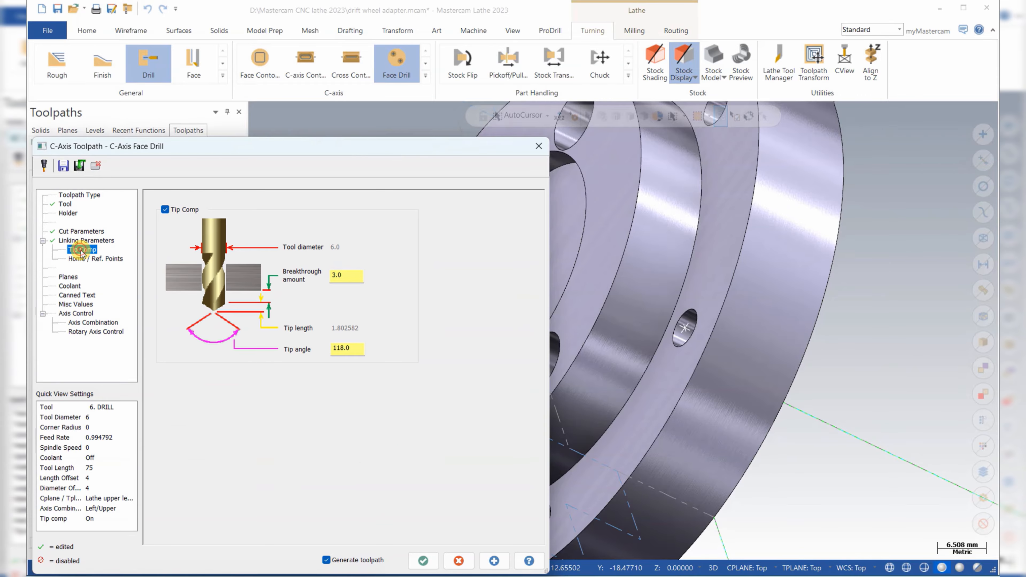
pyautogui.click(425, 561)
pyautogui.click(414, 441)
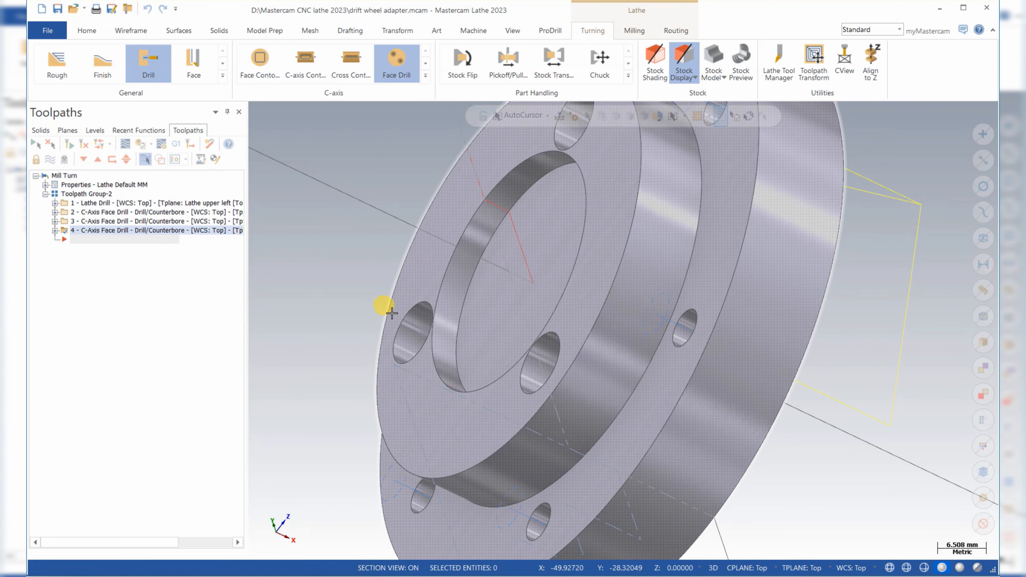
pyautogui.scroll(-4, 385, 305)
pyautogui.rightClick(641, 257)
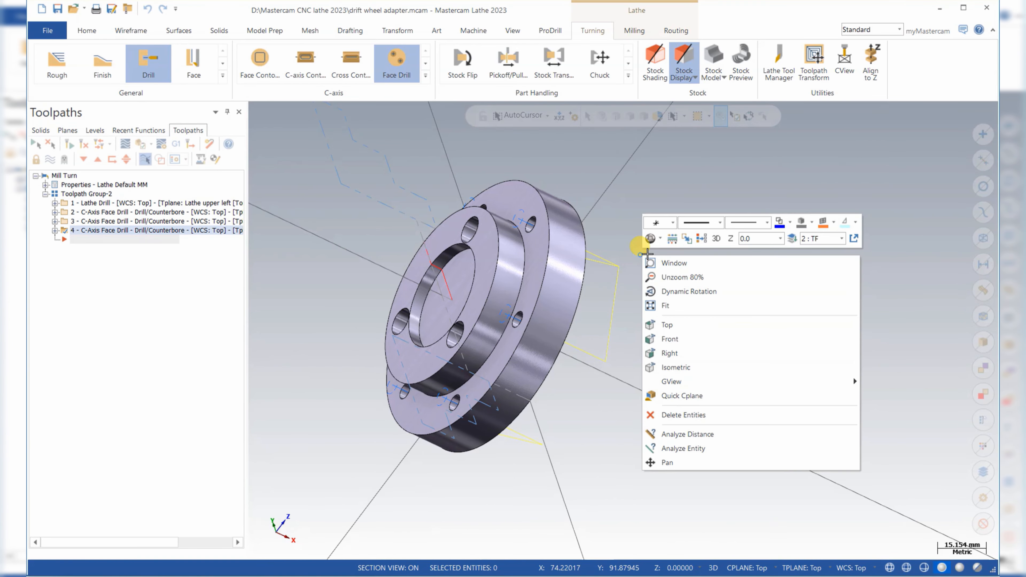
pyautogui.click(666, 369)
pyautogui.scroll(-3, 355, 229)
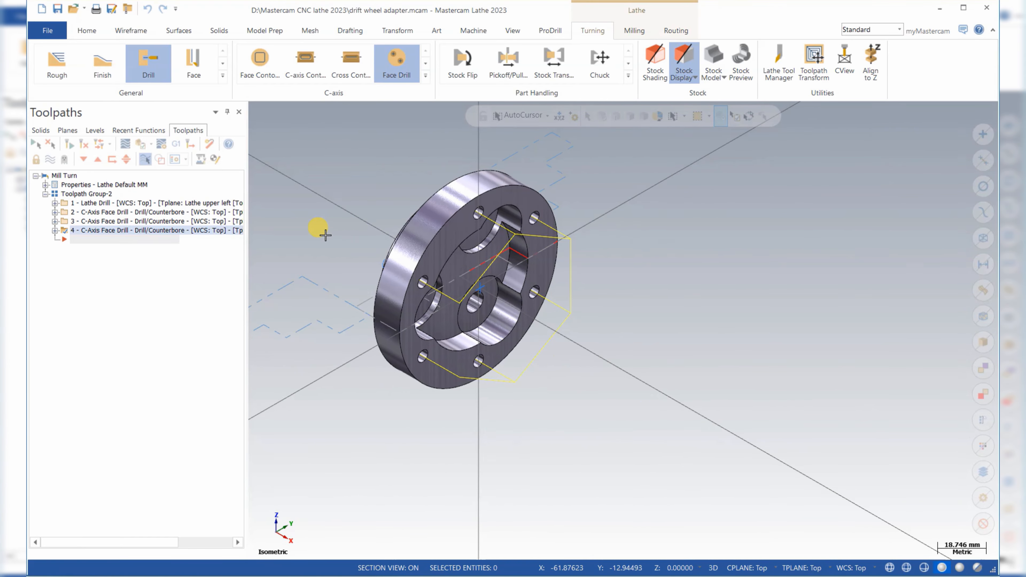
# Step: Check the toolpaths of the drilling operations one by one without reordering them, and save the file
pyautogui.click(87, 204)
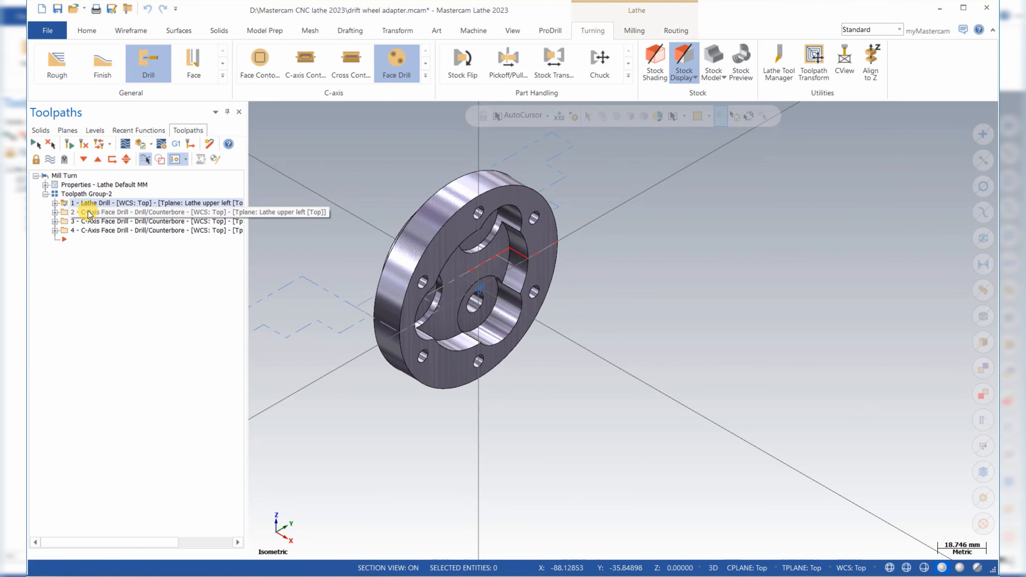
pyautogui.click(87, 212)
pyautogui.moveTo(86, 219); pyautogui.dragTo(86, 226, button='right')
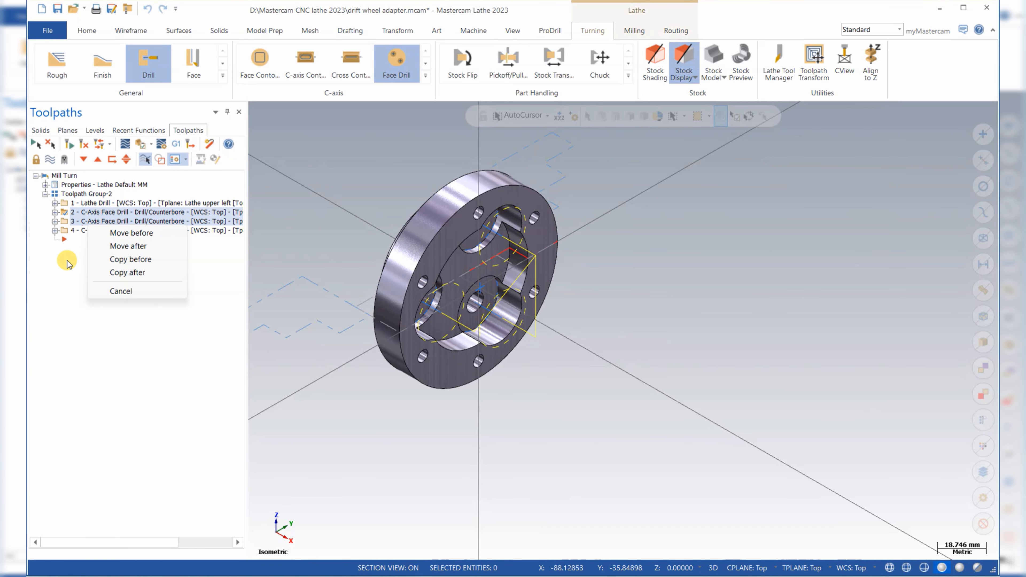
pyautogui.click(66, 261)
pyautogui.rightClick(97, 232)
pyautogui.click(98, 231)
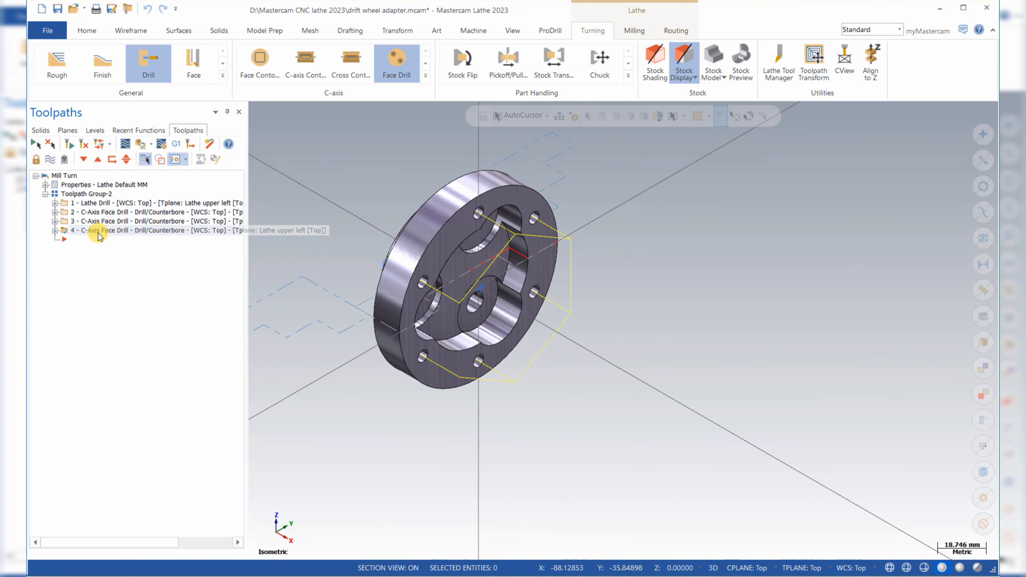
pyautogui.hotkey('ctrl', 's')
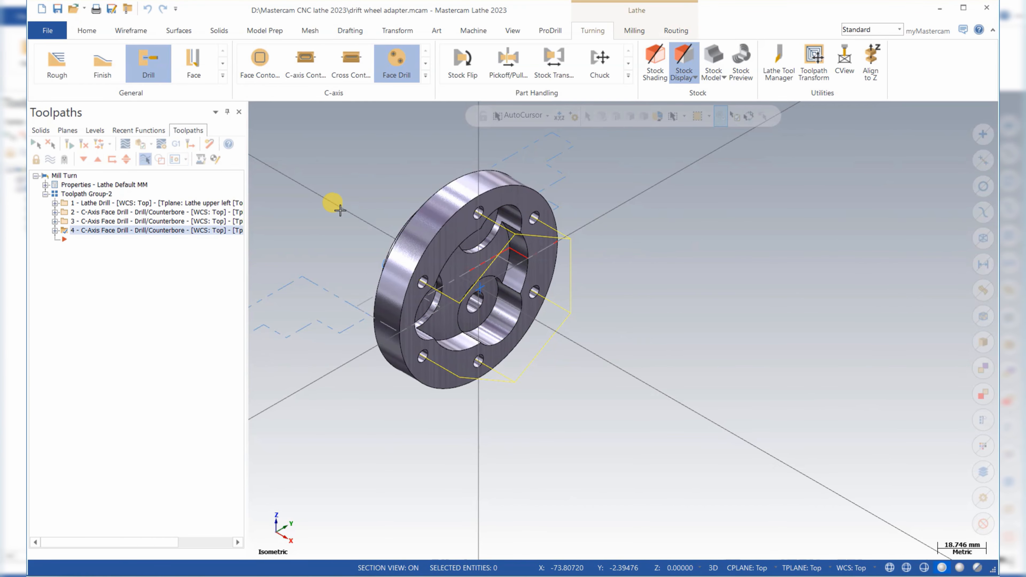
# Step: Hide the toolpath display of the fourth operation, the 6 mm face drill, and save the file
pyautogui.scroll(-2, 325, 214)
pyautogui.scroll(2, 325, 214)
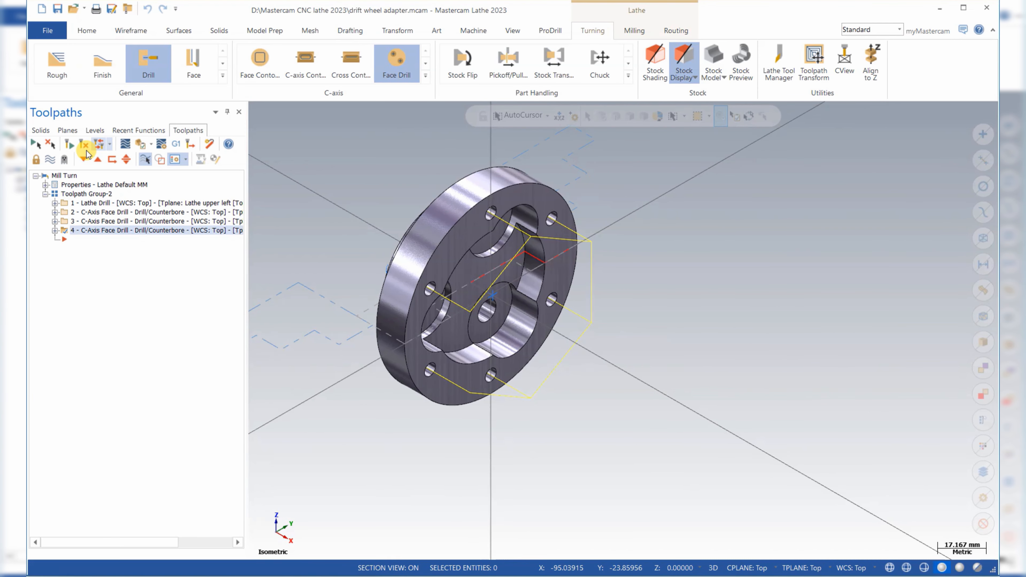
pyautogui.click(50, 159)
pyautogui.scroll(3, 638, 264)
pyautogui.scroll(2, 458, 203)
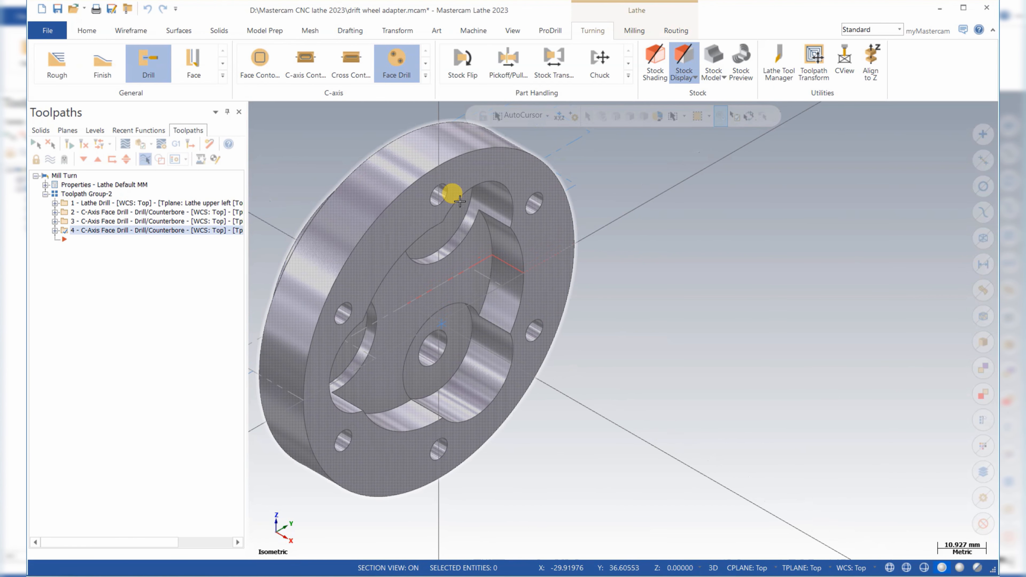
pyautogui.scroll(-2, 662, 249)
pyautogui.scroll(2, 437, 219)
pyautogui.scroll(-1, 476, 204)
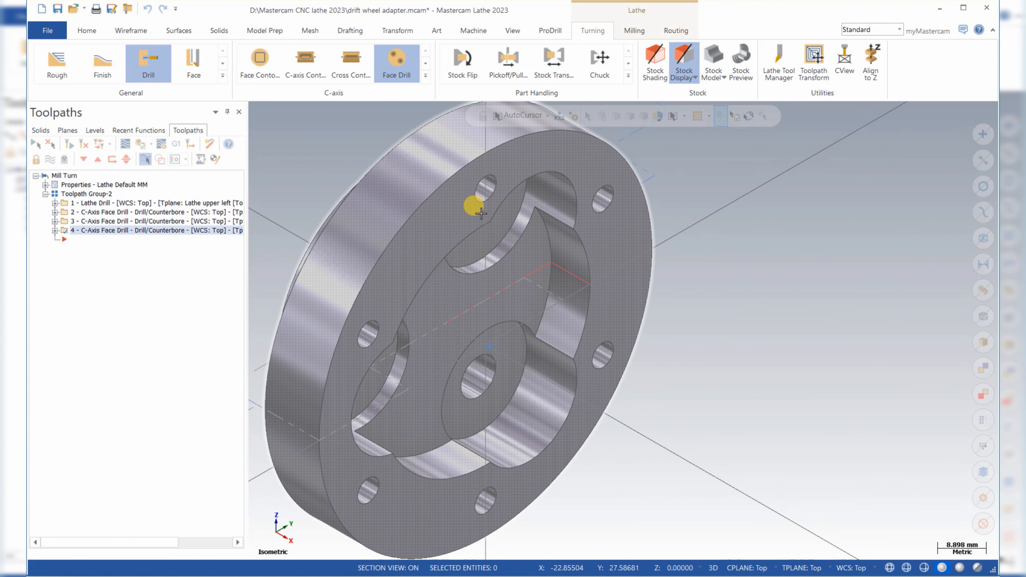
pyautogui.click(58, 10)
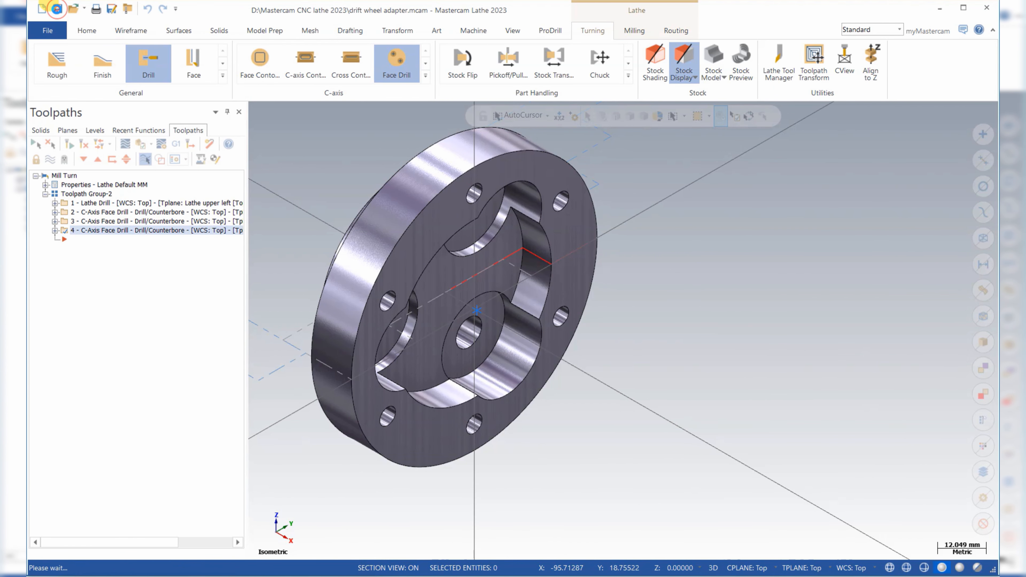
# Step: Measure the radius of the curved pocket wall beside the centre hole with Analyze Dynamic
pyautogui.click(87, 31)
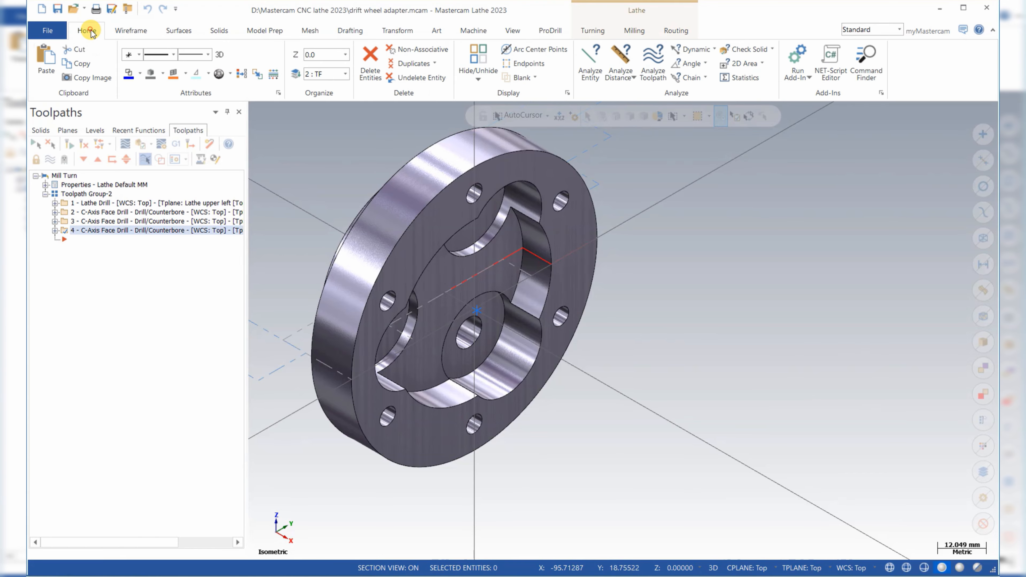
pyautogui.click(692, 49)
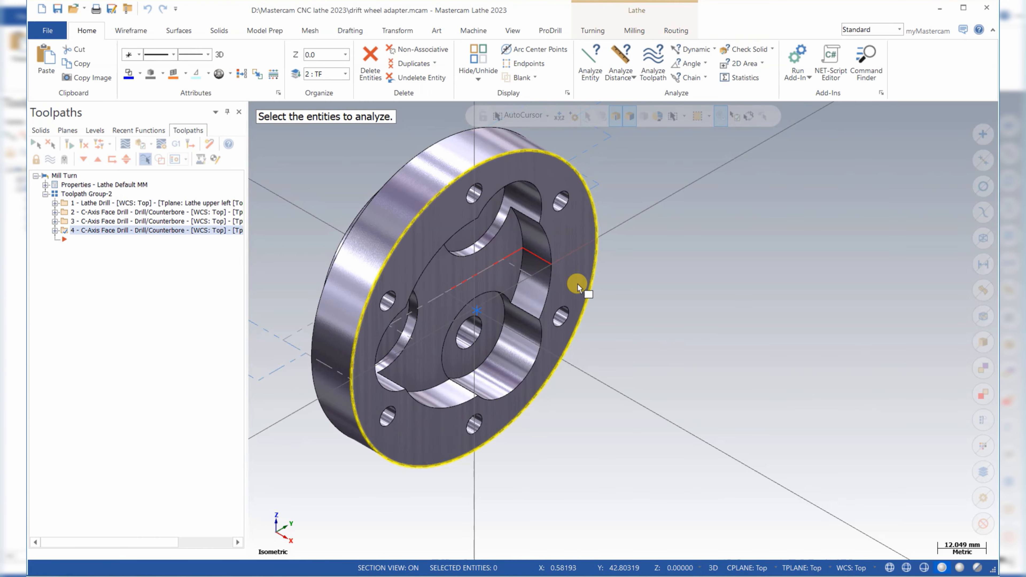
pyautogui.scroll(2, 512, 351)
pyautogui.click(512, 351)
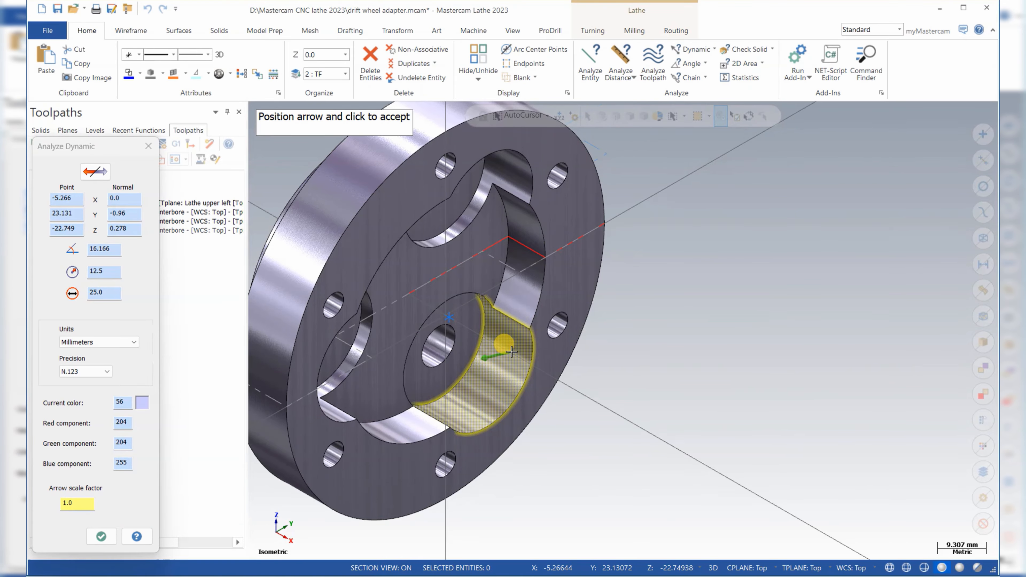
pyautogui.press('Escape')
pyautogui.press('Escape')
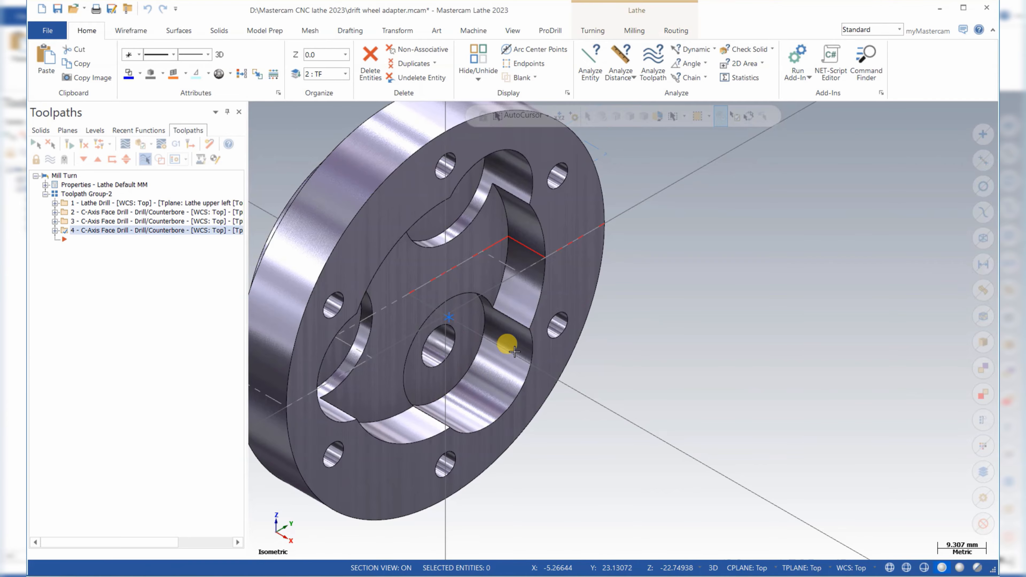
pyautogui.scroll(-2, 703, 283)
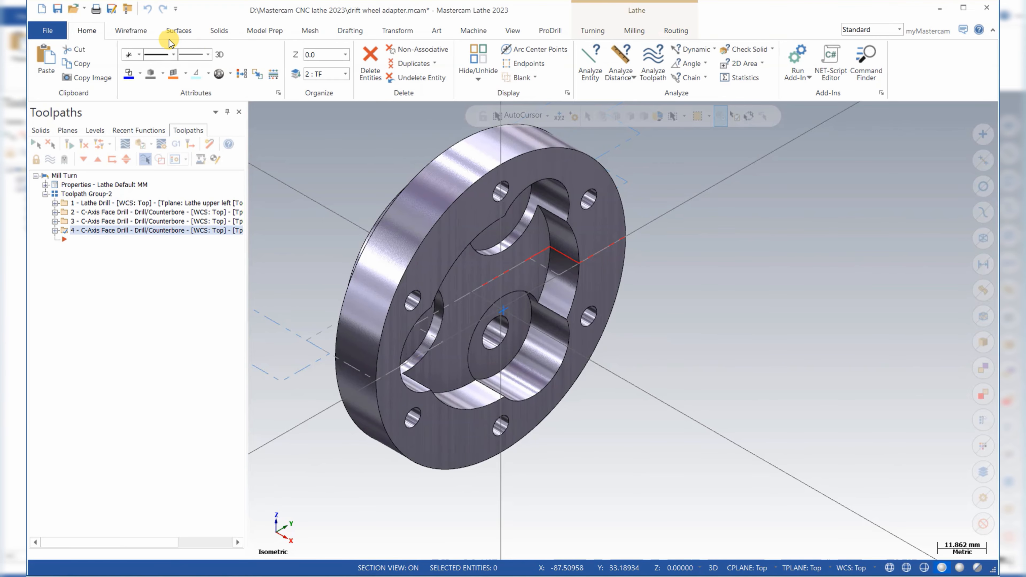
# Step: Add a C-axis Face Contour operation, picking the lobed pocket's outer edge loop as its chain
pyautogui.click(132, 30)
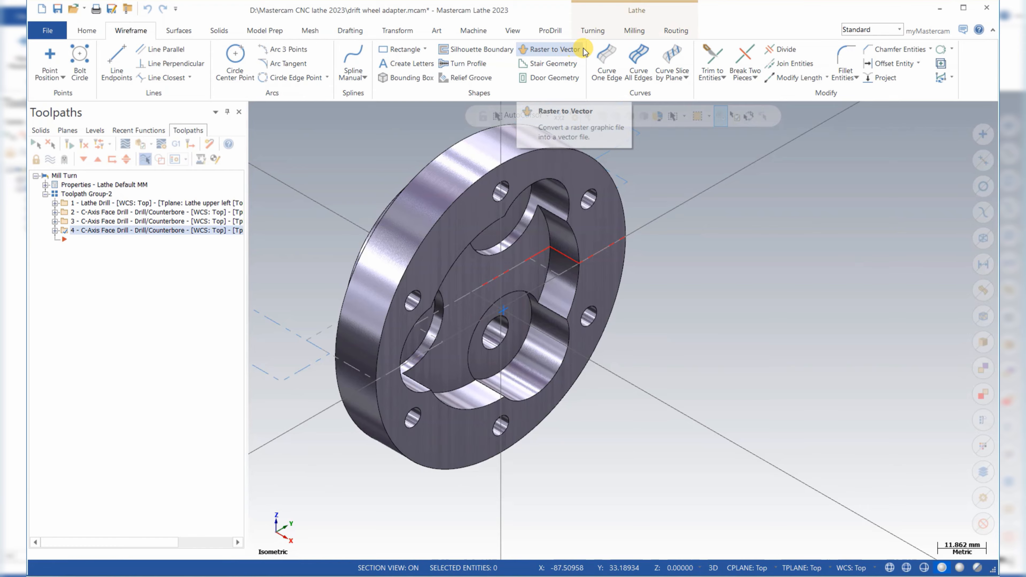
pyautogui.click(600, 36)
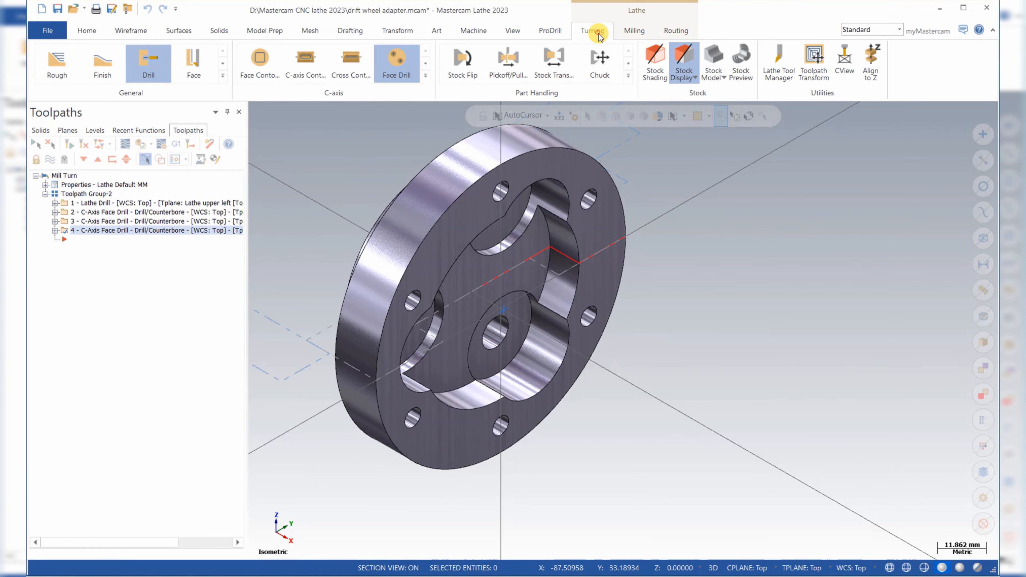
pyautogui.click(270, 73)
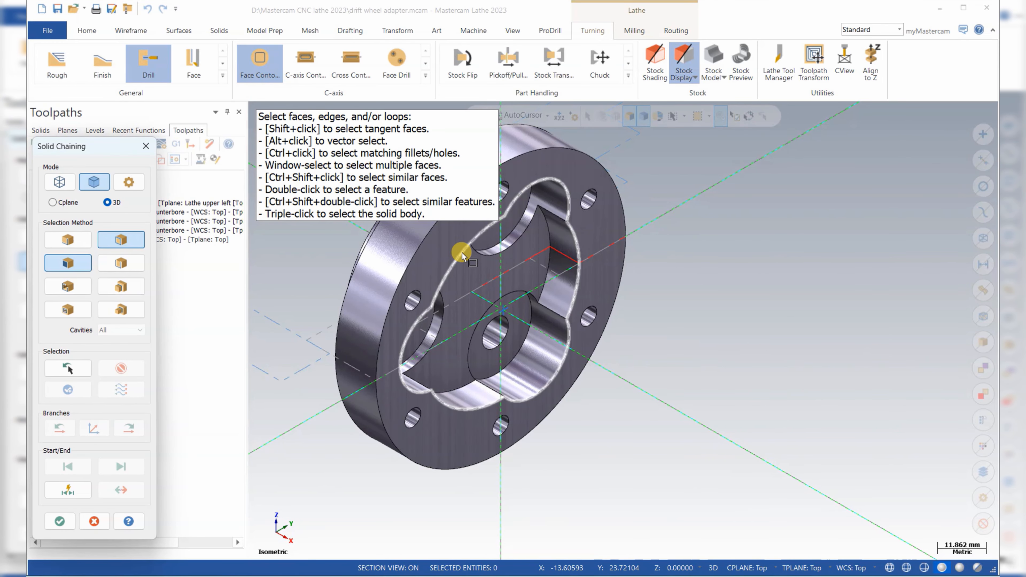
pyautogui.click(482, 226)
pyautogui.click(59, 521)
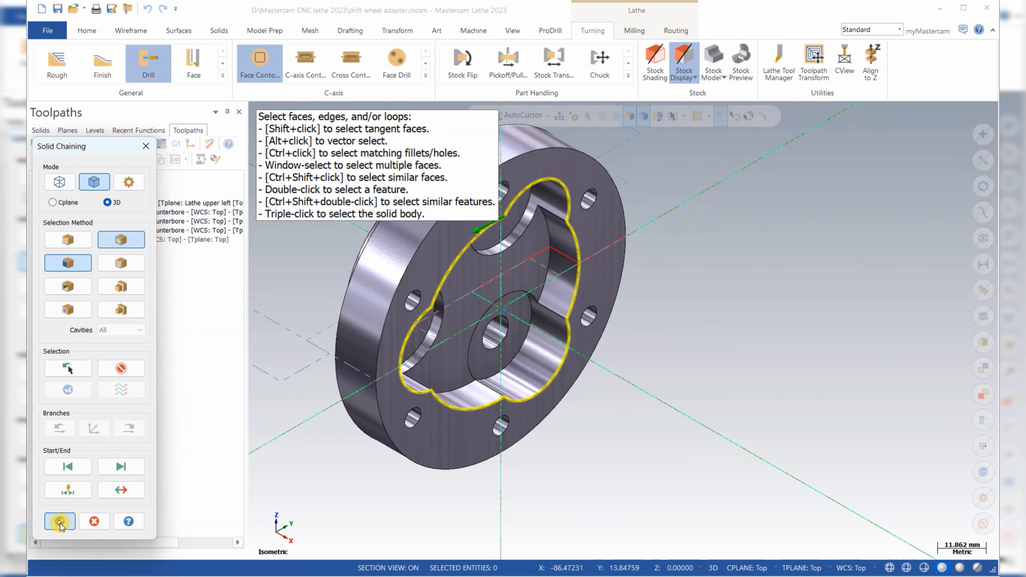
pyautogui.click(531, 328)
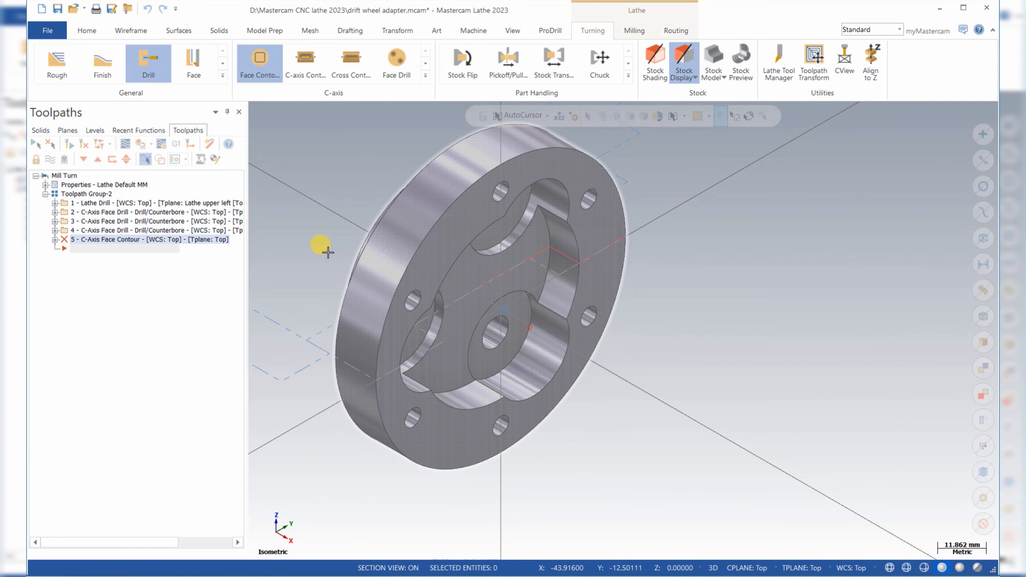
pyautogui.click(165, 251)
# Step: Open the face contour operation's geometry and add the lobed pocket's edge loop as a solid chain
pyautogui.click(55, 239)
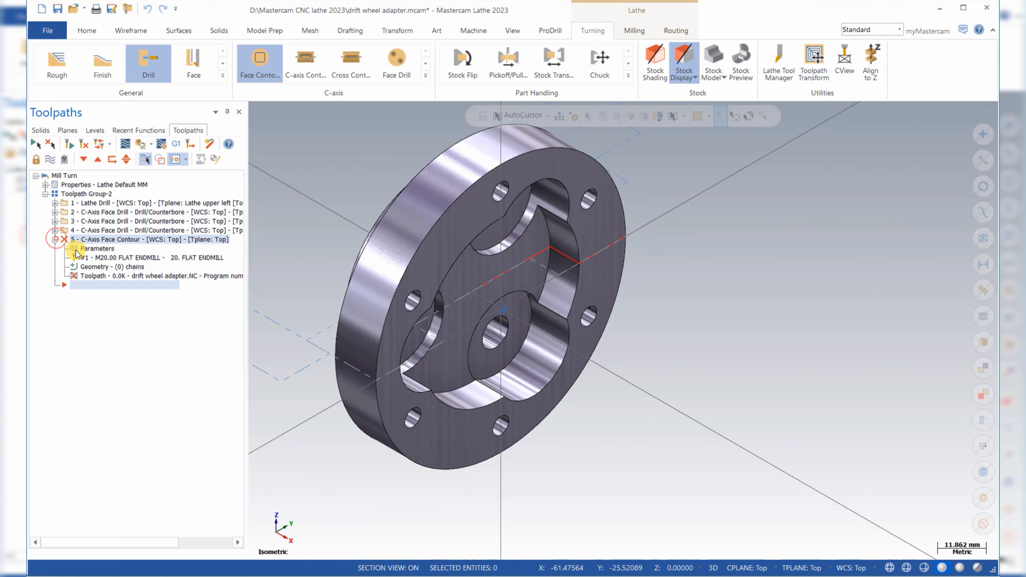
pyautogui.click(88, 265)
pyautogui.rightClick(85, 206)
pyautogui.click(110, 214)
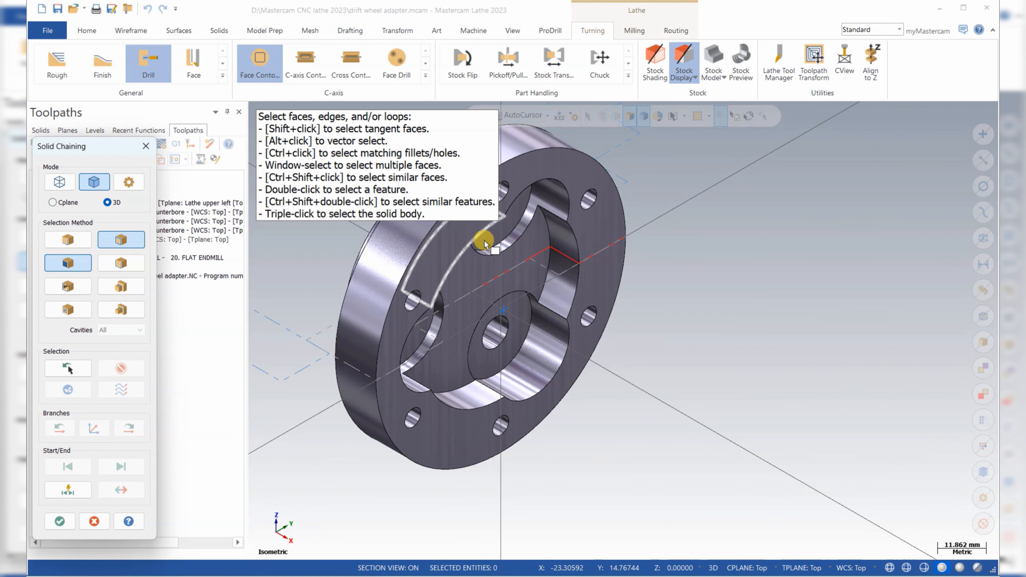
pyautogui.click(480, 233)
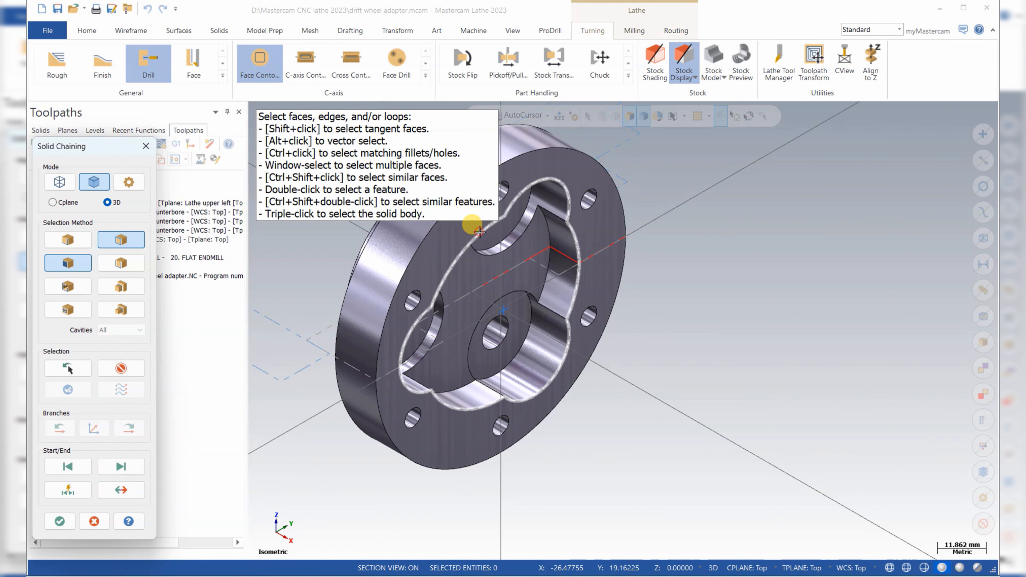
pyautogui.click(60, 521)
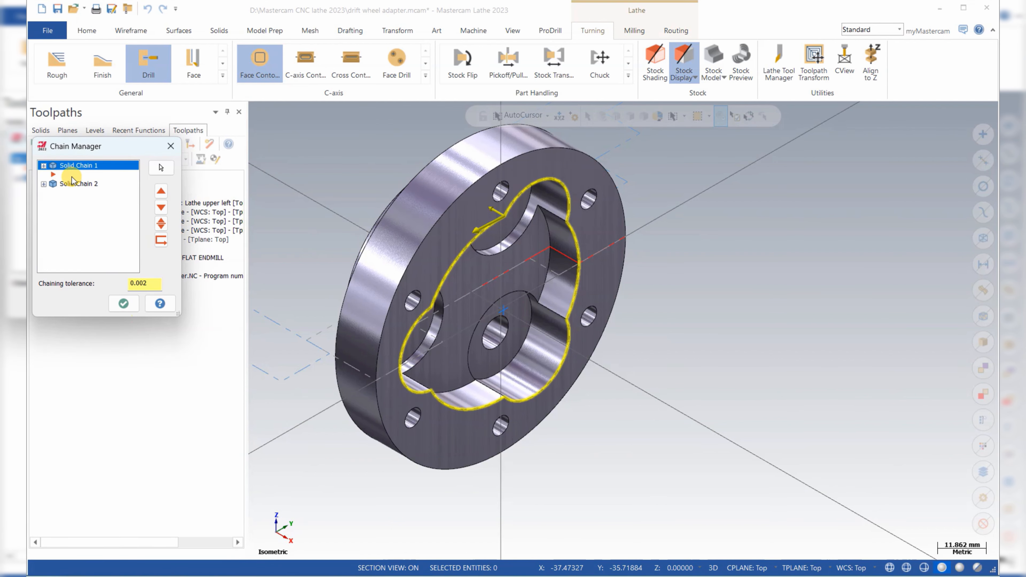
# Step: Delete the duplicate Solid Chain 2 from the face contour geometry and accept the remaining chain
pyautogui.click(161, 212)
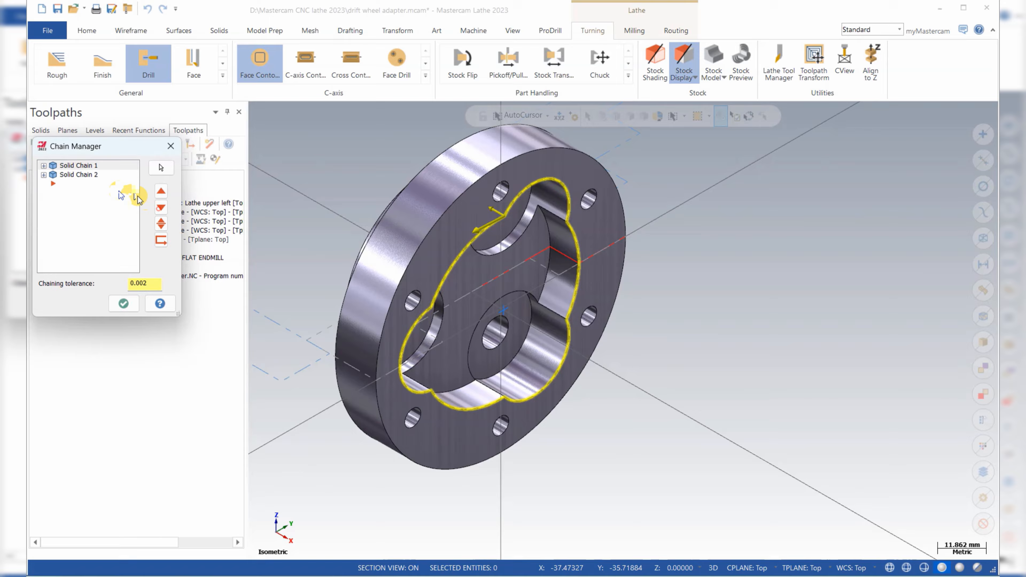
pyautogui.click(73, 168)
pyautogui.click(74, 175)
pyautogui.rightClick(74, 175)
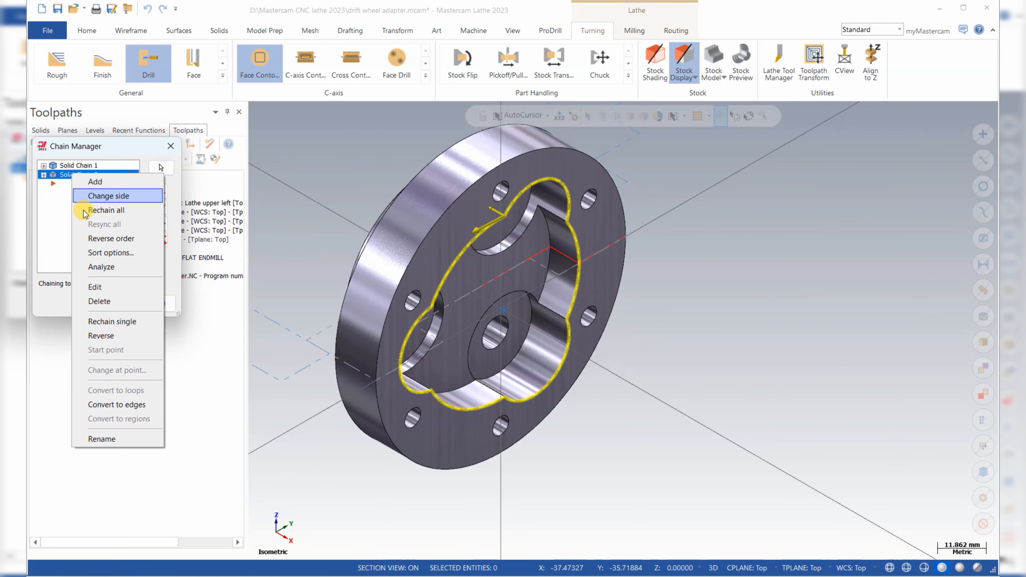
pyautogui.click(110, 303)
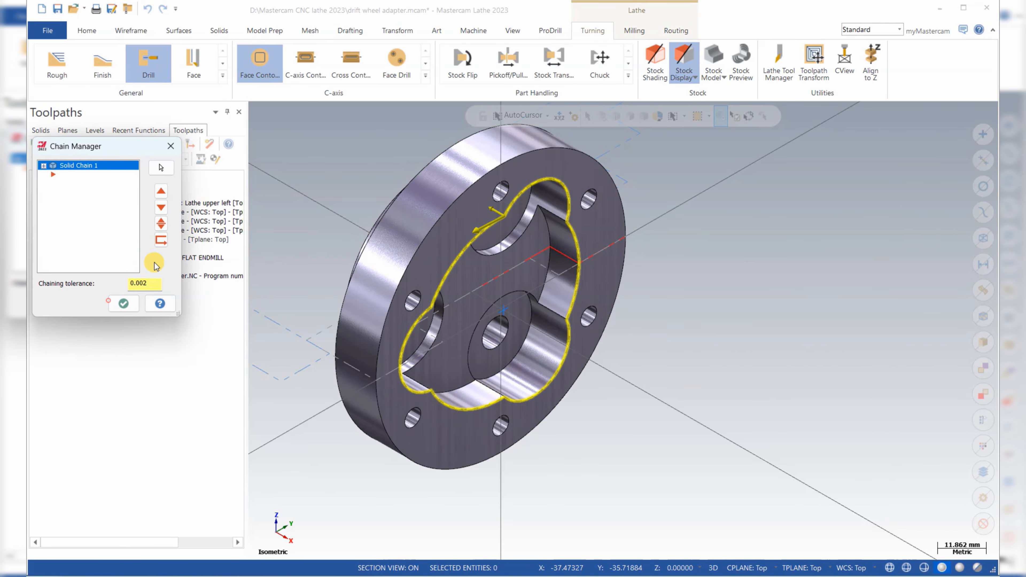
pyautogui.click(126, 303)
# Step: Filter the face contour operation's tool list and add another 20 mm flat endmill from the Lathe_mm tool library
pyautogui.click(94, 249)
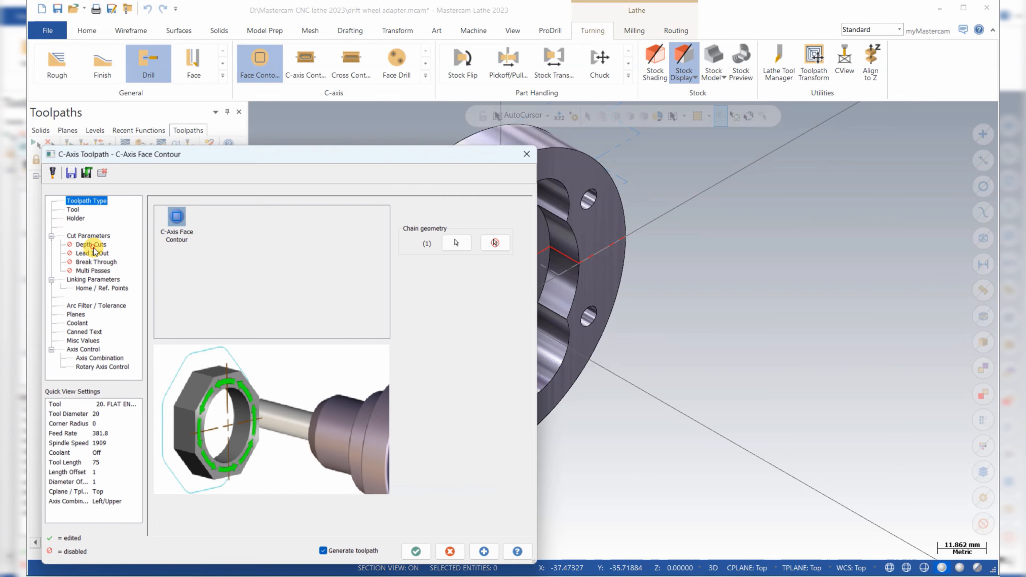
pyautogui.click(64, 204)
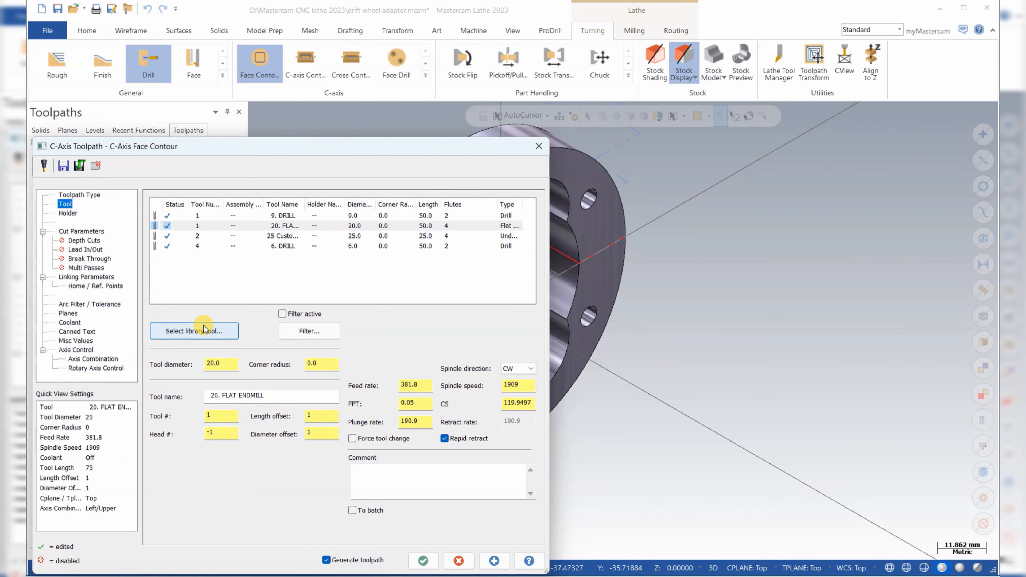
pyautogui.click(282, 314)
pyautogui.click(198, 331)
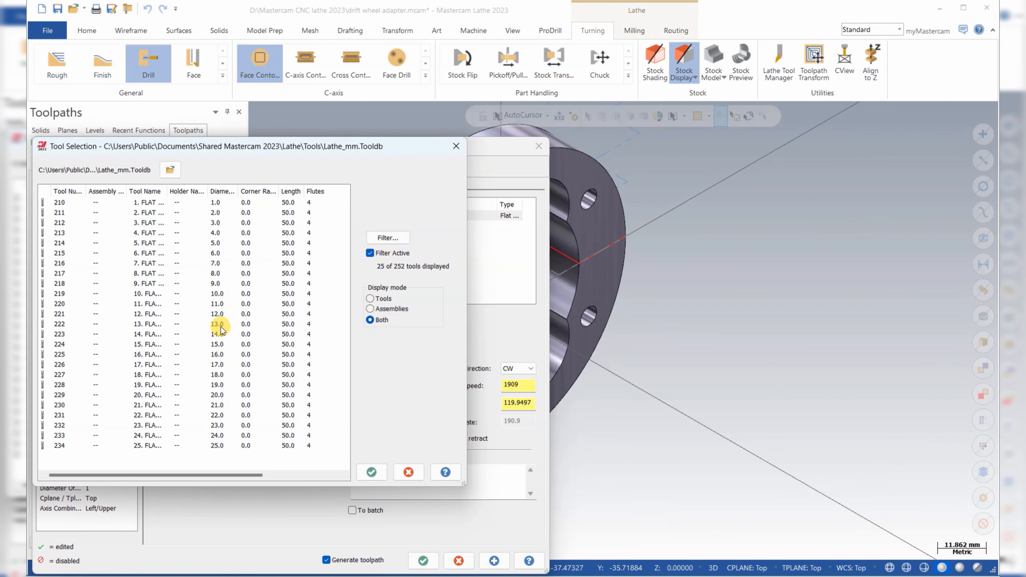
pyautogui.click(221, 395)
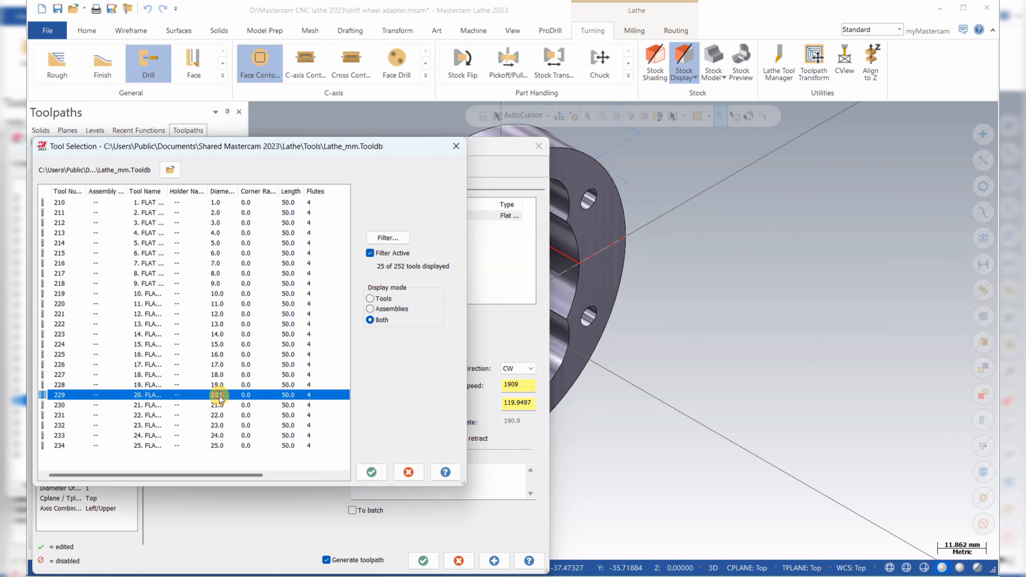
pyautogui.click(372, 471)
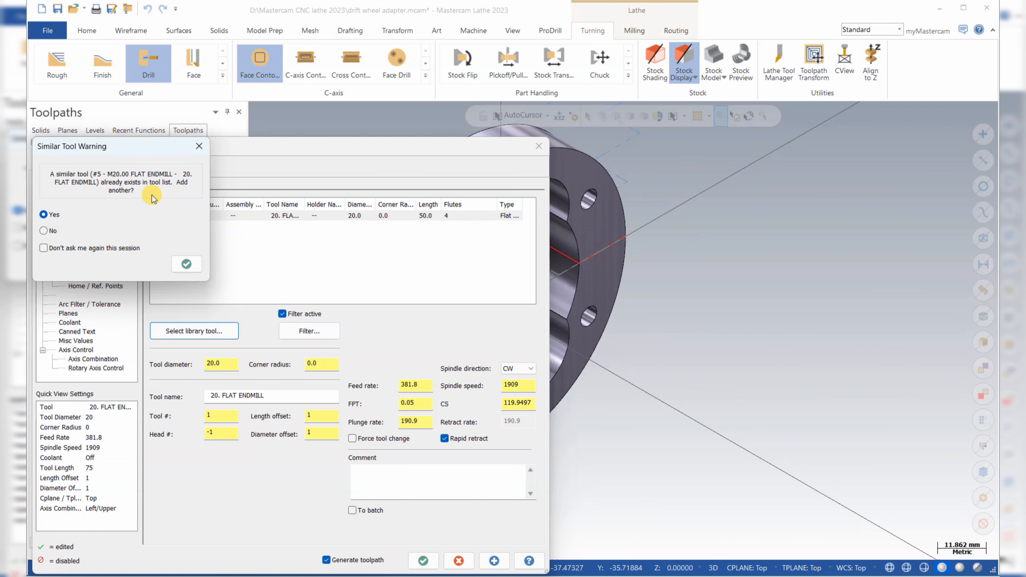
pyautogui.click(198, 145)
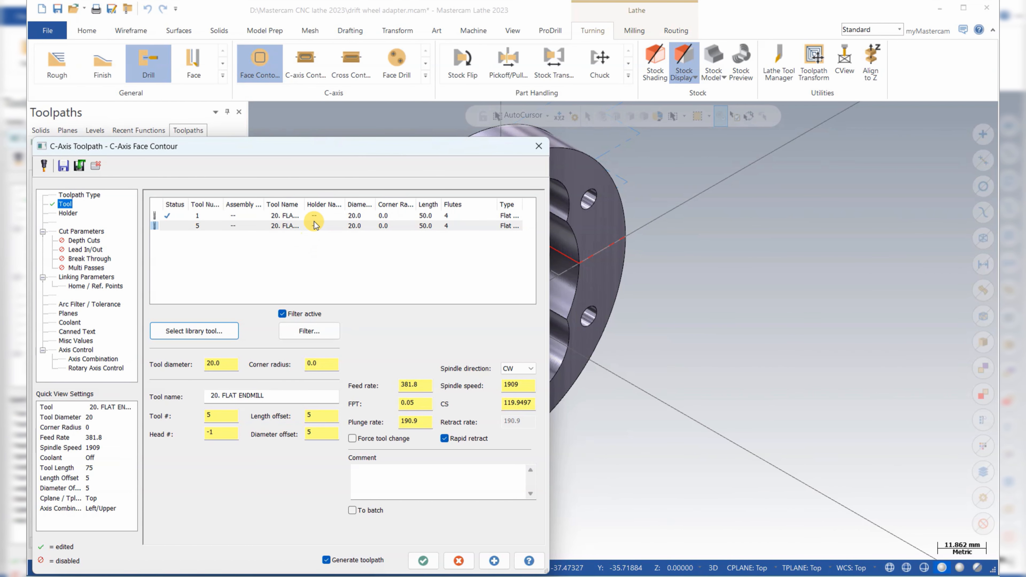
# Step: Choose the existing tool 1, the 20 mm flat endmill, and set the face contour's contour type to 2D
pyautogui.click(314, 226)
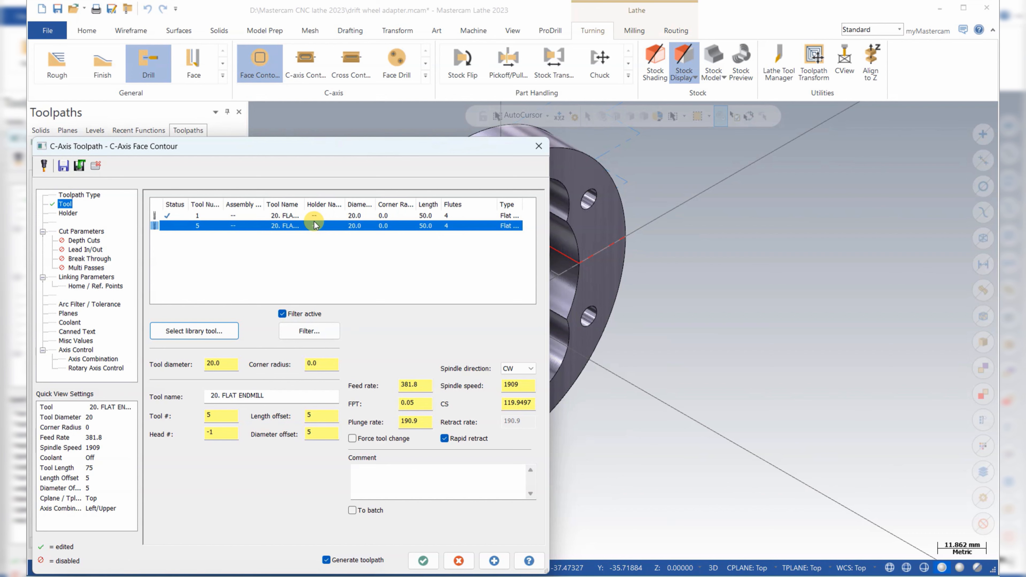
pyautogui.click(310, 215)
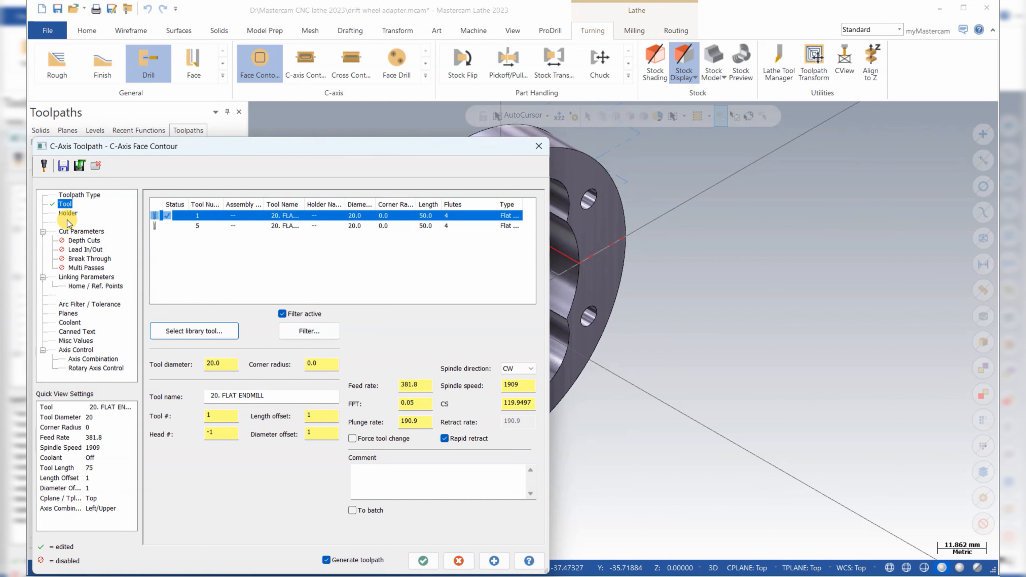
pyautogui.click(69, 231)
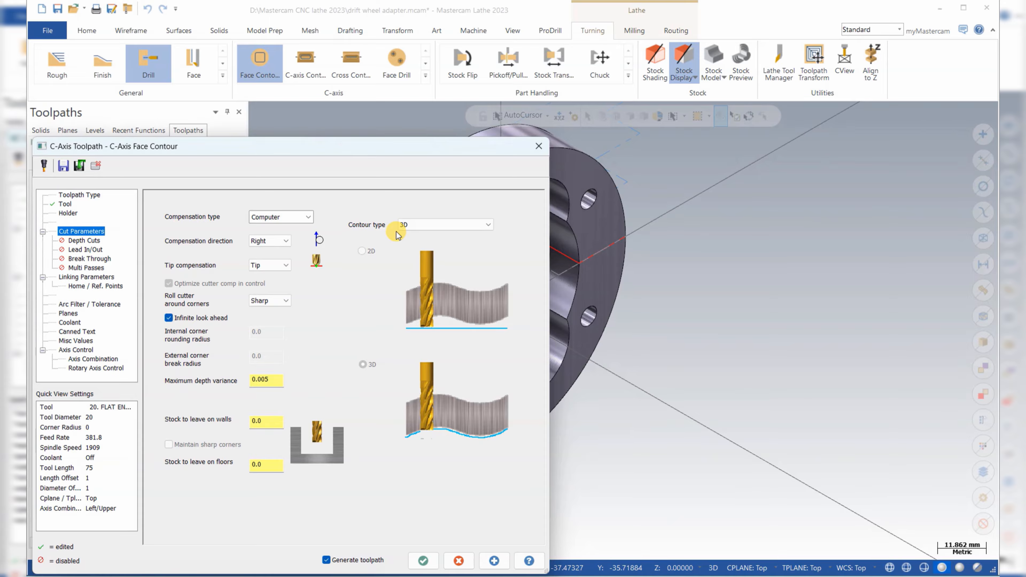
pyautogui.click(404, 225)
pyautogui.click(413, 234)
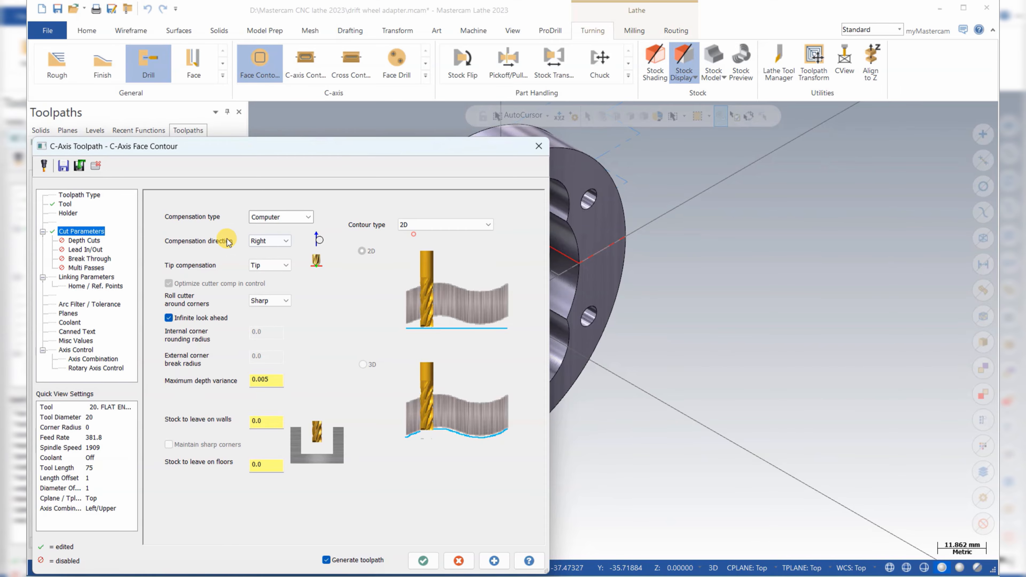
# Step: Pick the face contour's absolute cutting depth from points on the lobed pocket in the model
pyautogui.click(96, 239)
pyautogui.click(92, 251)
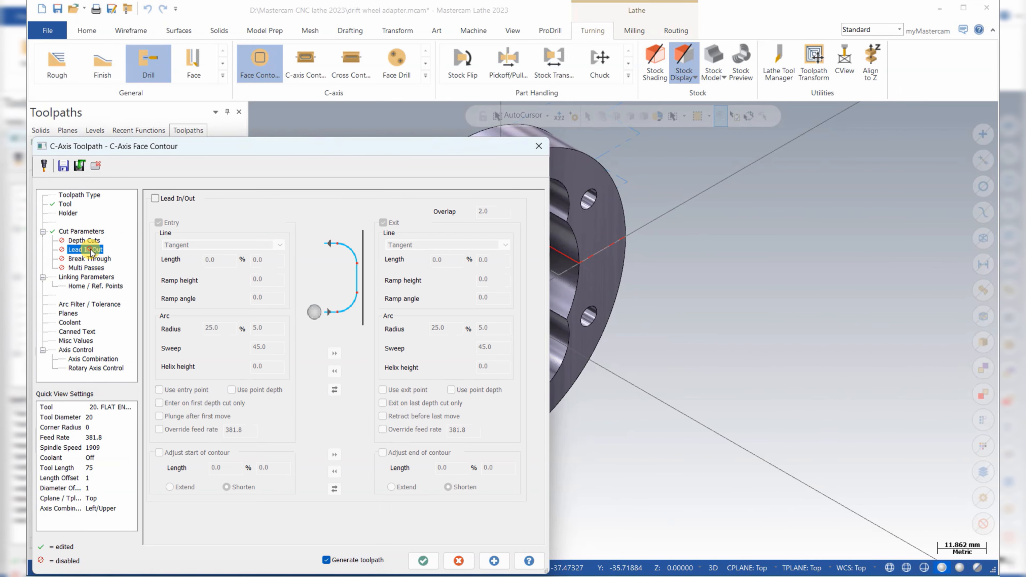
pyautogui.click(86, 259)
pyautogui.click(84, 267)
pyautogui.click(81, 277)
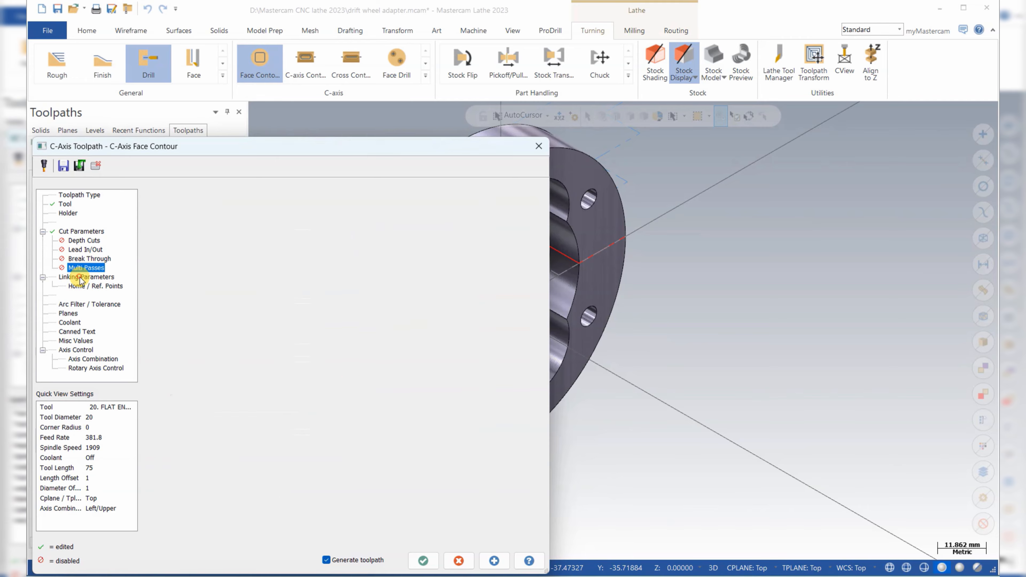
pyautogui.click(307, 448)
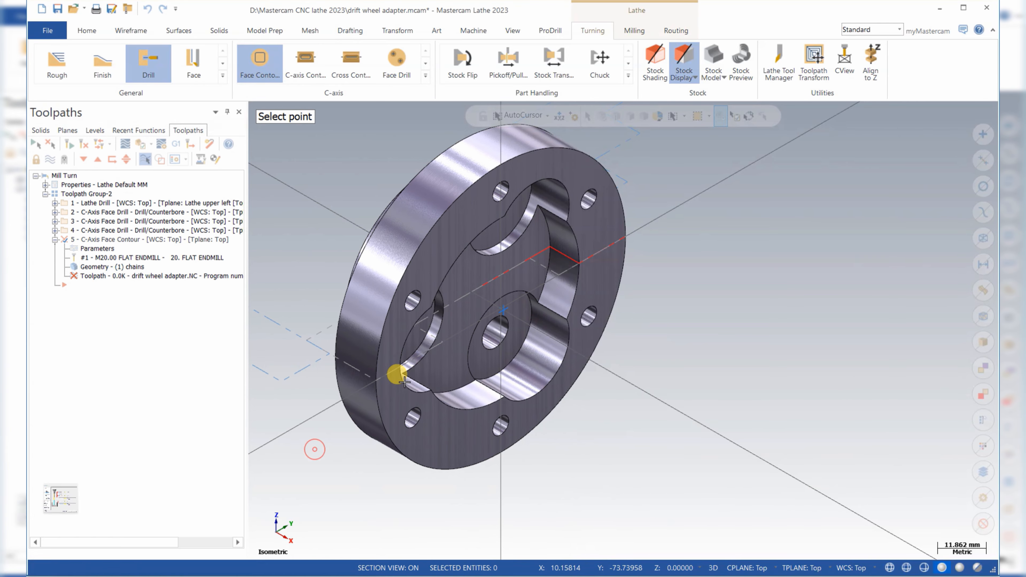
pyautogui.click(541, 213)
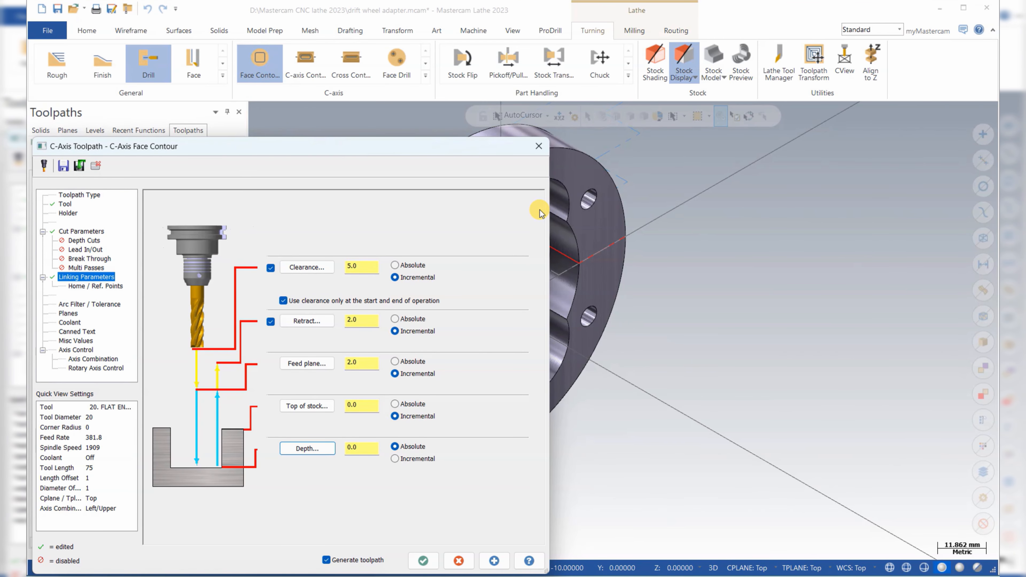
pyautogui.click(310, 450)
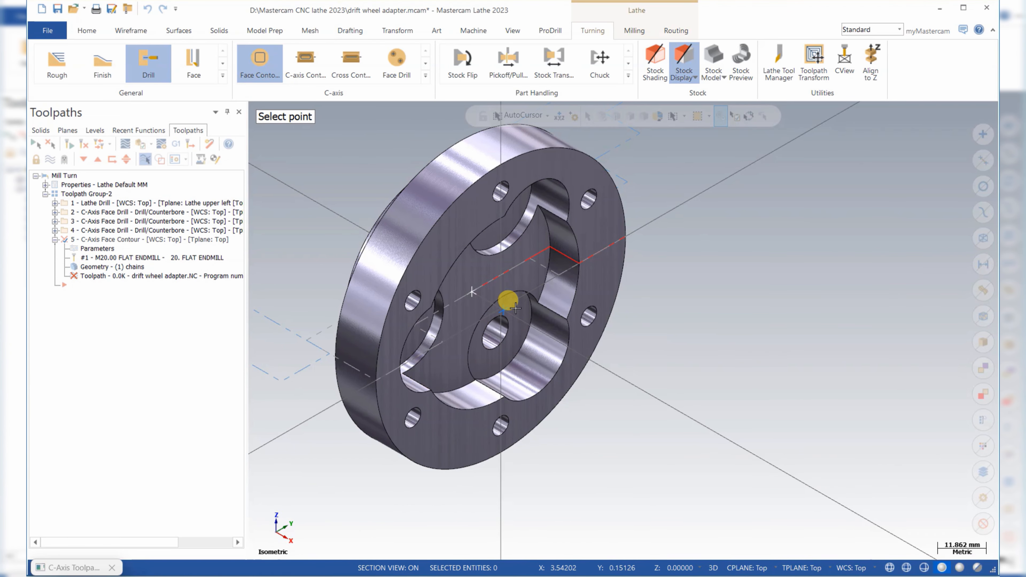
pyautogui.click(541, 210)
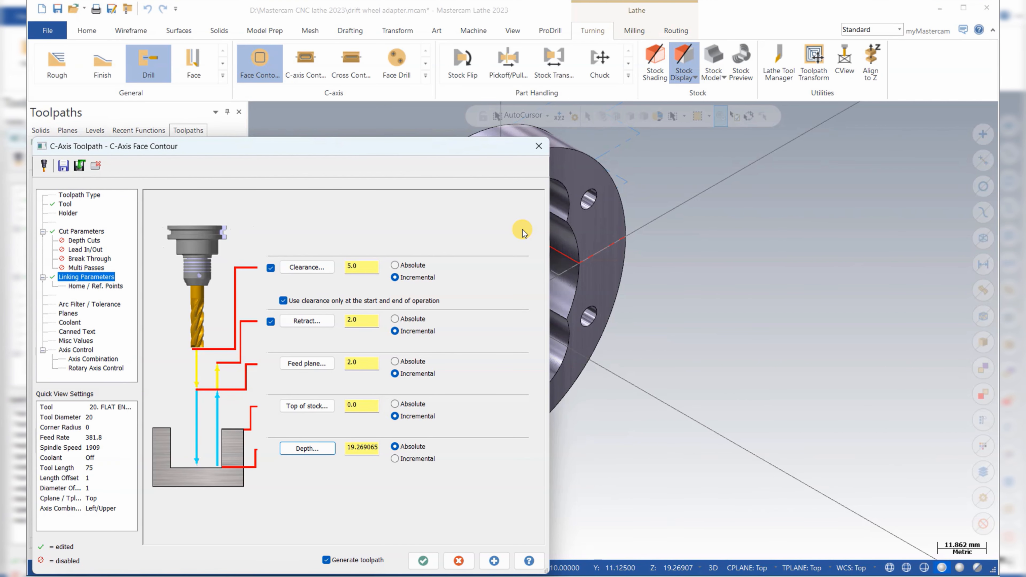
pyautogui.click(349, 449)
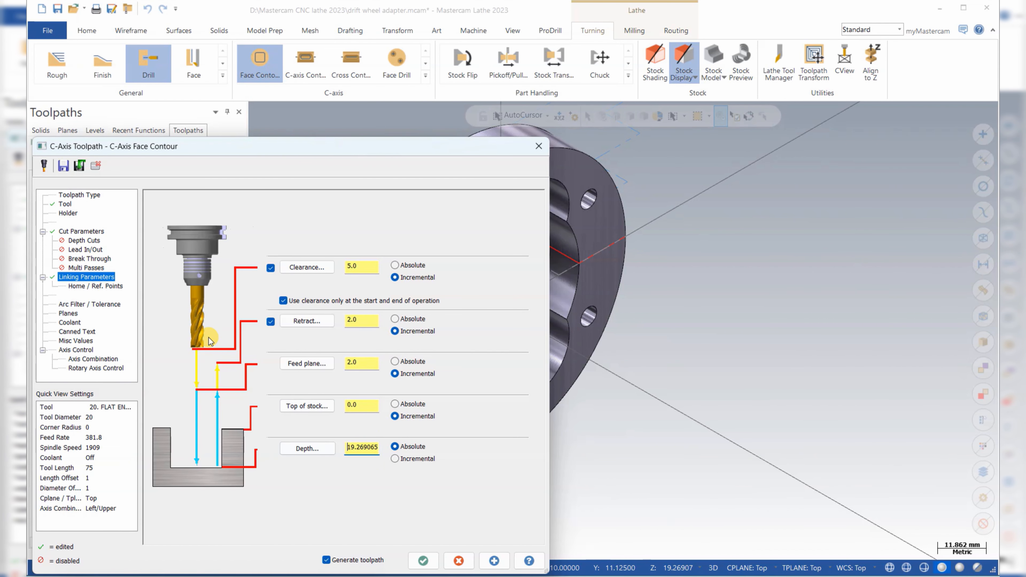
# Step: Check the reference point, plane and coolant settings, then generate the face contour with the default tool plane and autosave the file
pyautogui.click(95, 286)
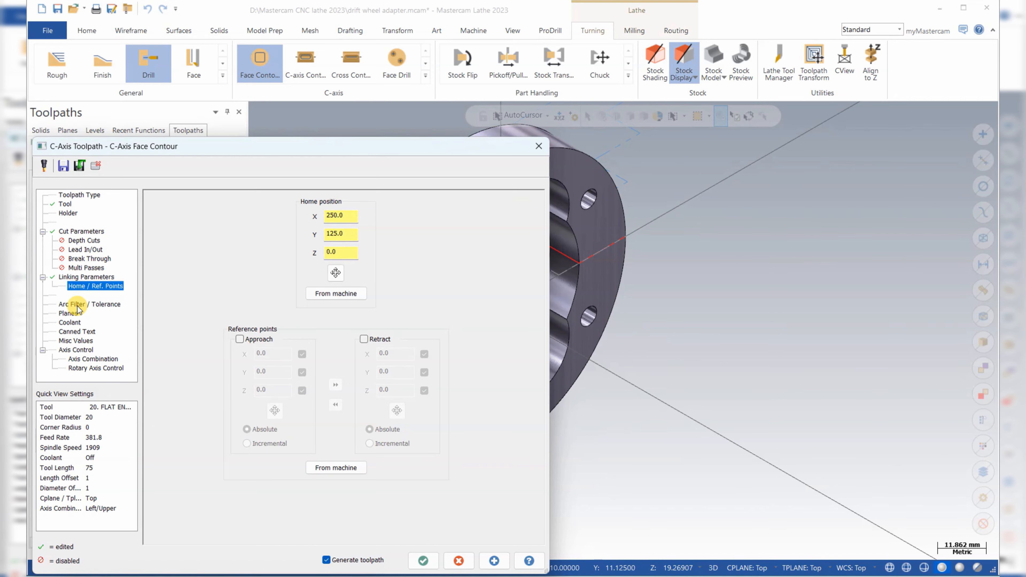
pyautogui.click(78, 305)
pyautogui.click(68, 314)
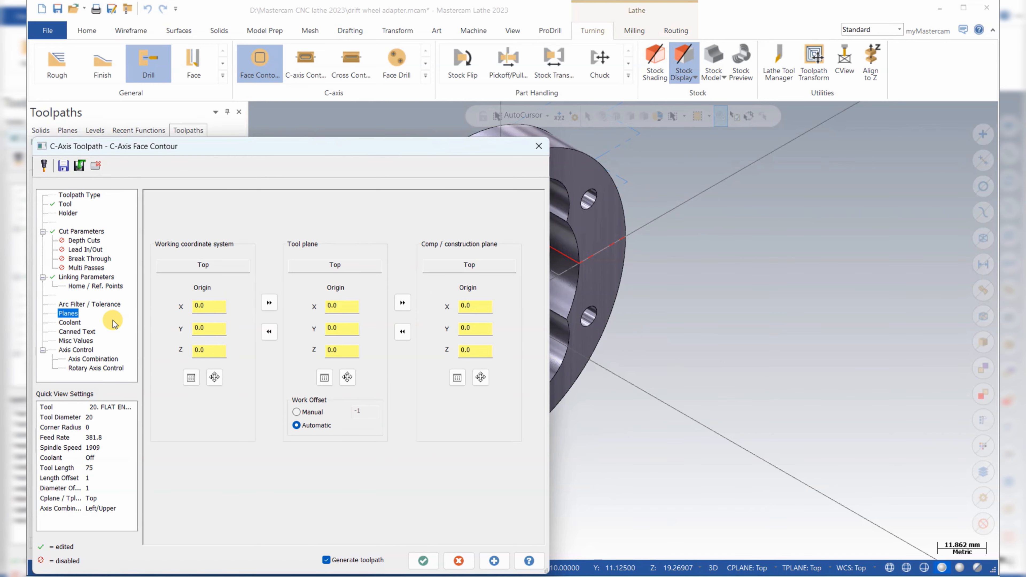
pyautogui.click(69, 322)
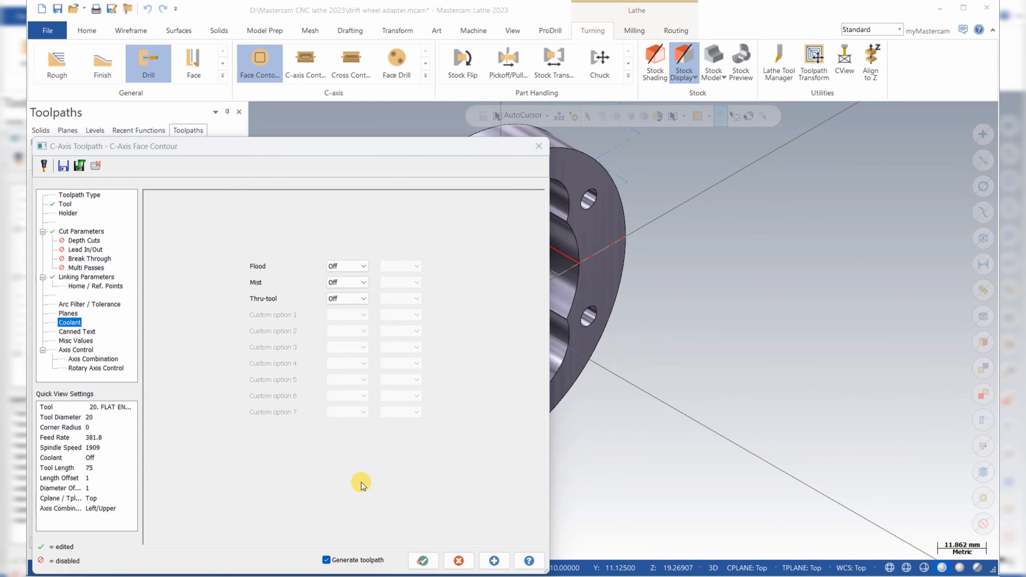
pyautogui.click(614, 326)
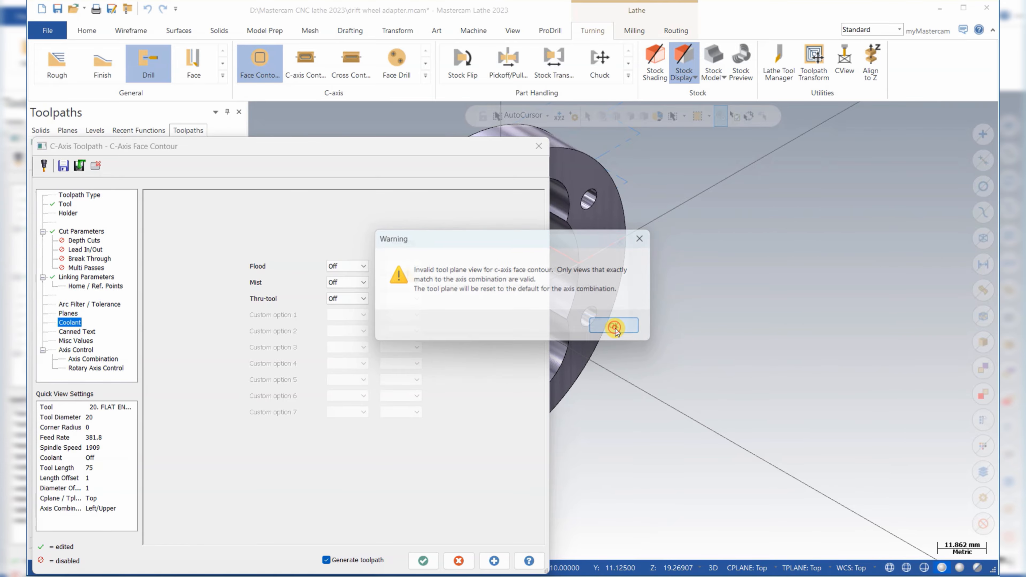
pyautogui.click(610, 328)
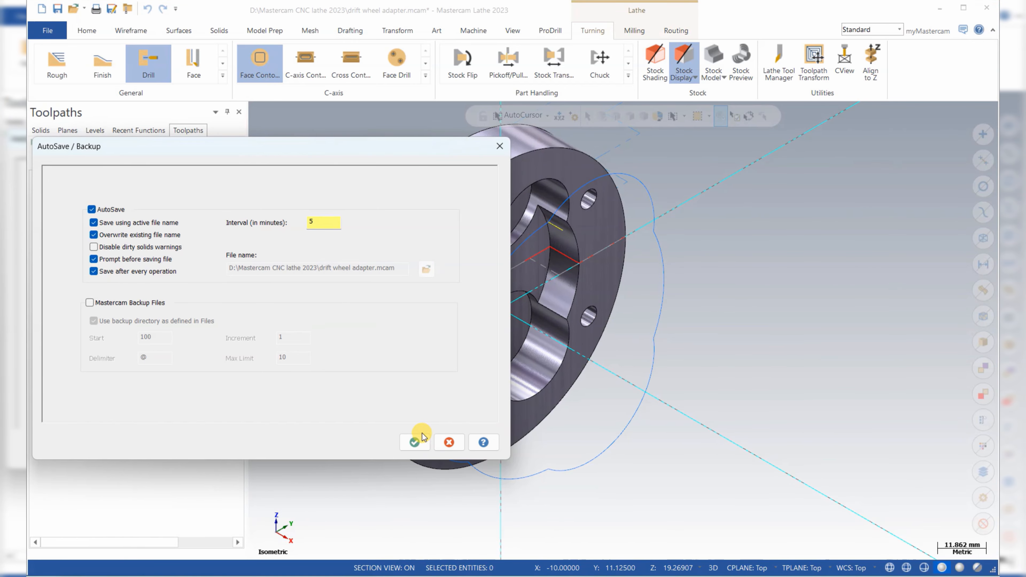
pyautogui.click(416, 441)
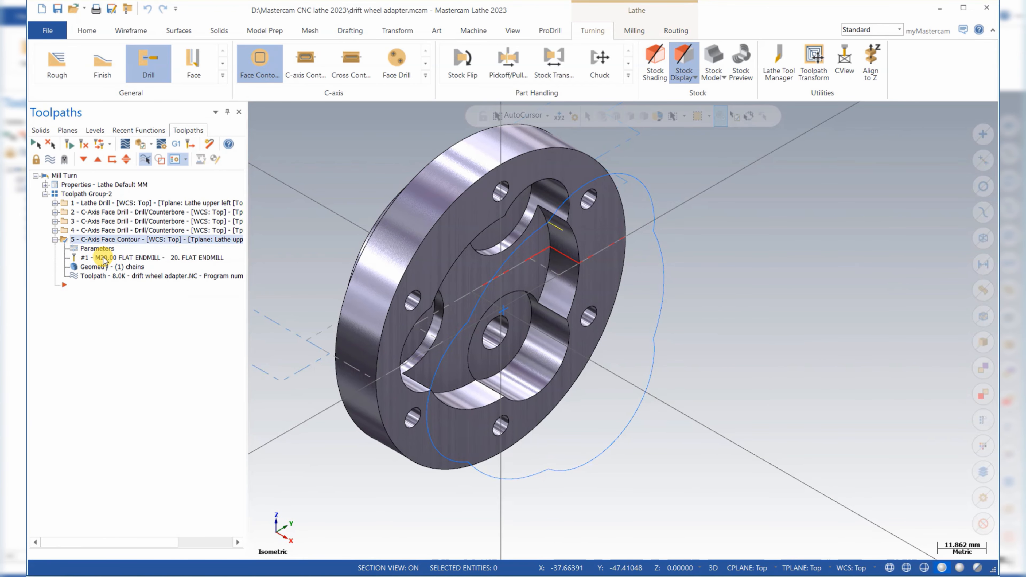
# Step: Change the face contour's absolute depth to -19.269065, regenerate the toolpath and autosave
pyautogui.click(97, 248)
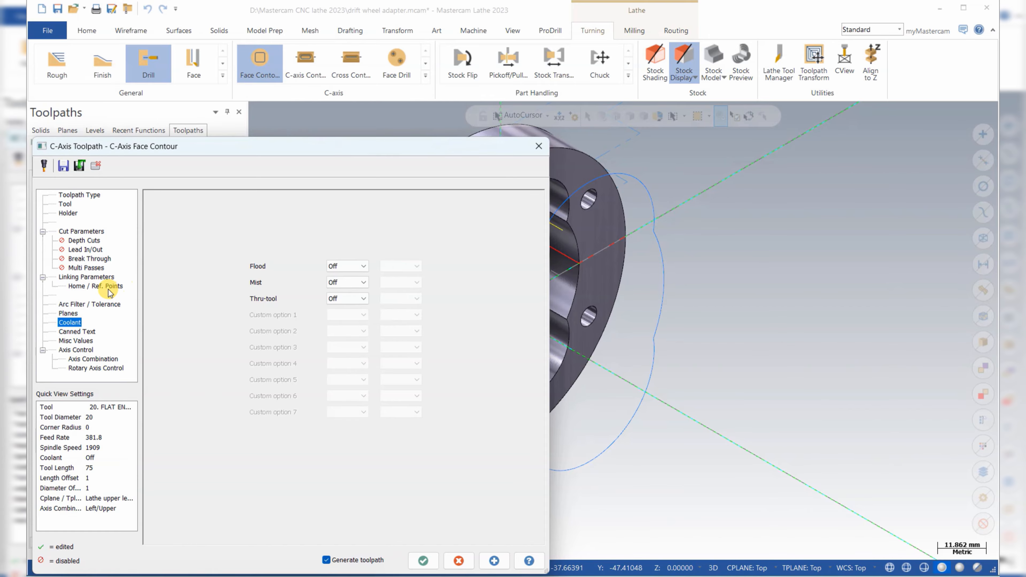
pyautogui.click(86, 279)
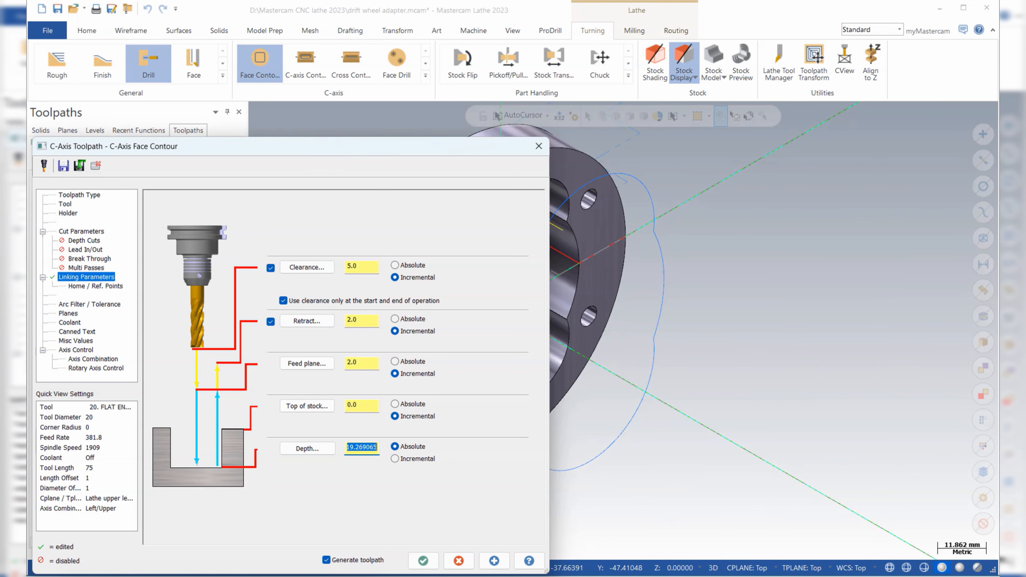
pyautogui.click(423, 560)
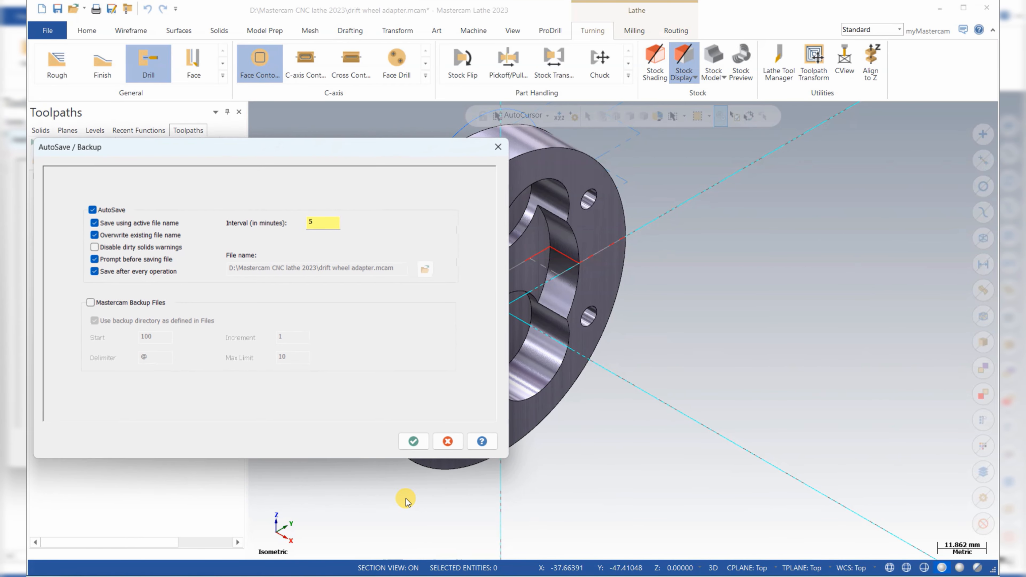
pyautogui.click(414, 441)
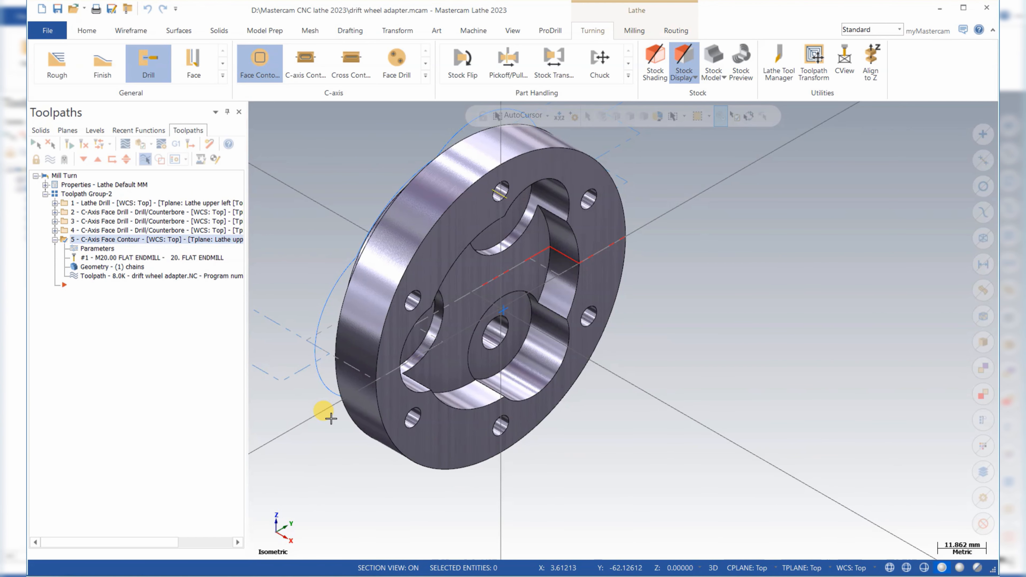
# Step: Set the face contour's absolute depth to -10 by picking a point on the pocket floor edge, then regenerate and autosave
pyautogui.moveTo(330, 419); pyautogui.dragTo(323, 311, button='middle')
pyautogui.click(89, 250)
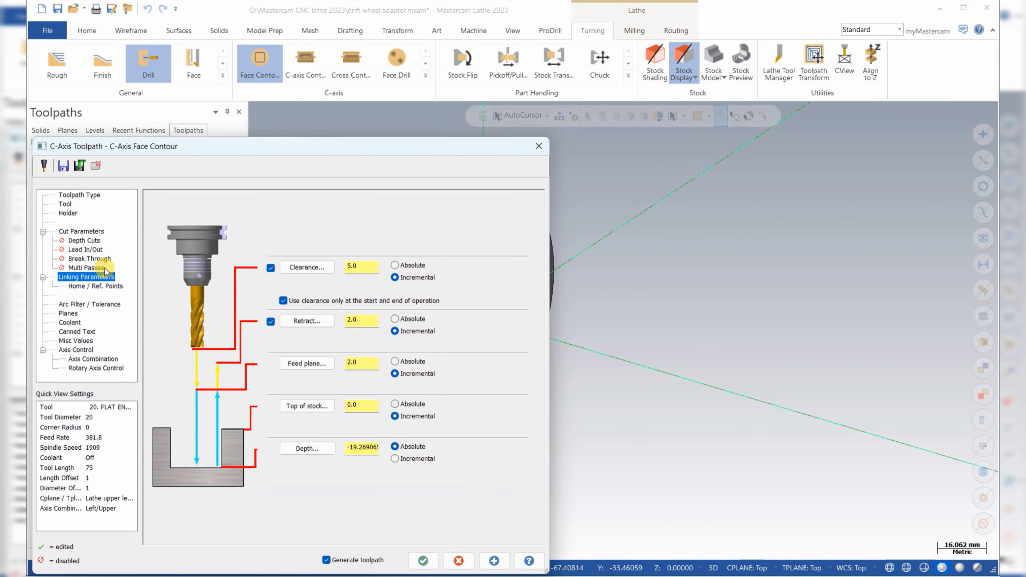
pyautogui.click(307, 448)
pyautogui.moveTo(471, 364); pyautogui.dragTo(503, 319, button='middle')
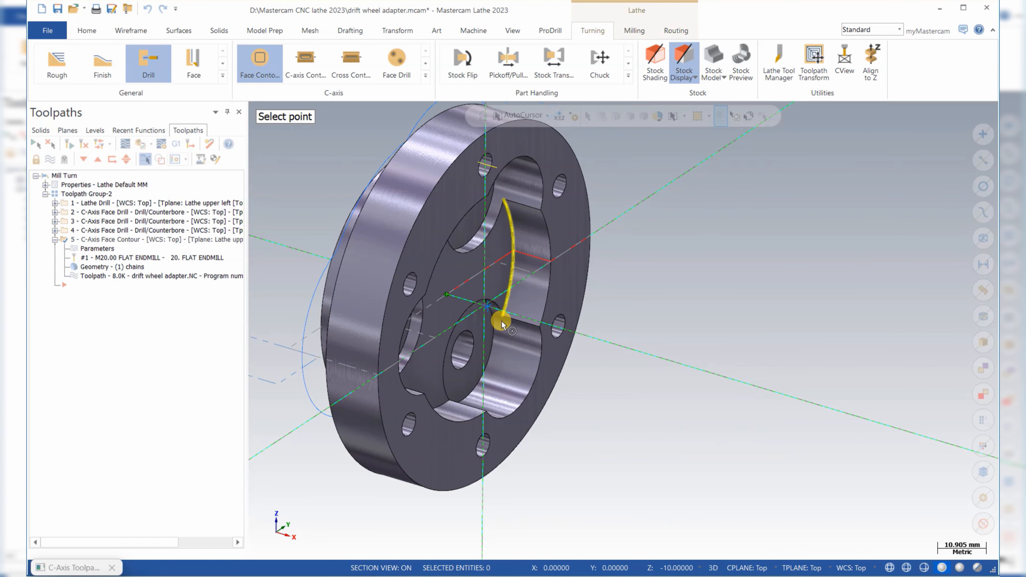
pyautogui.click(502, 323)
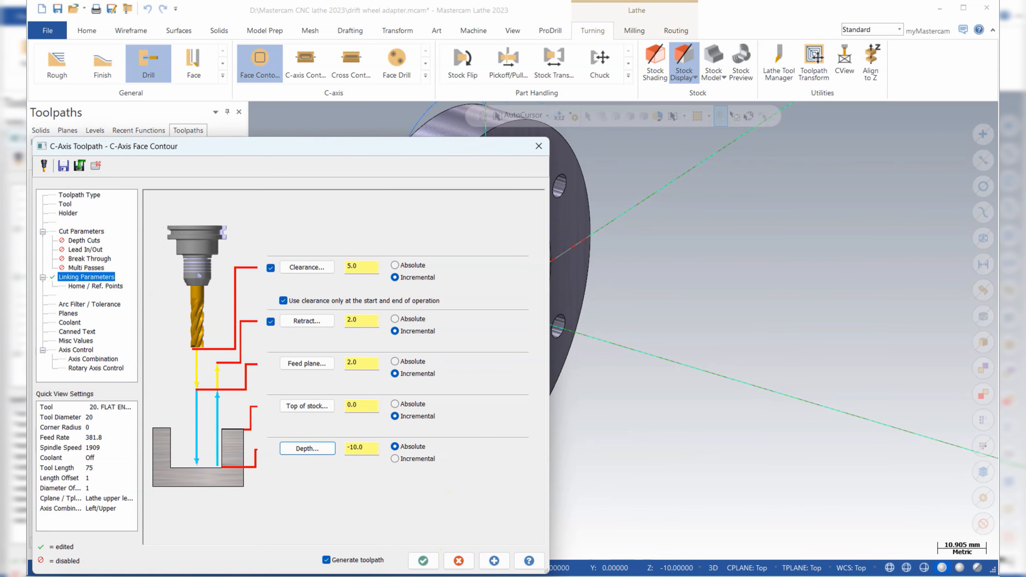
pyautogui.click(423, 565)
pyautogui.click(412, 440)
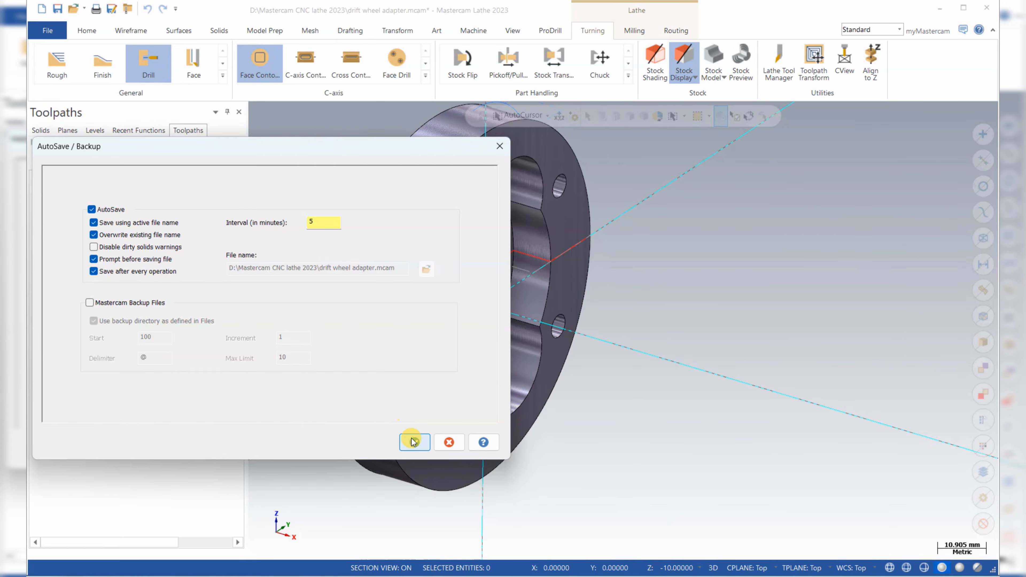
# Step: Set the face contour's compensation direction to Left, then regenerate the toolpath and autosave
pyautogui.scroll(-2, 346, 351)
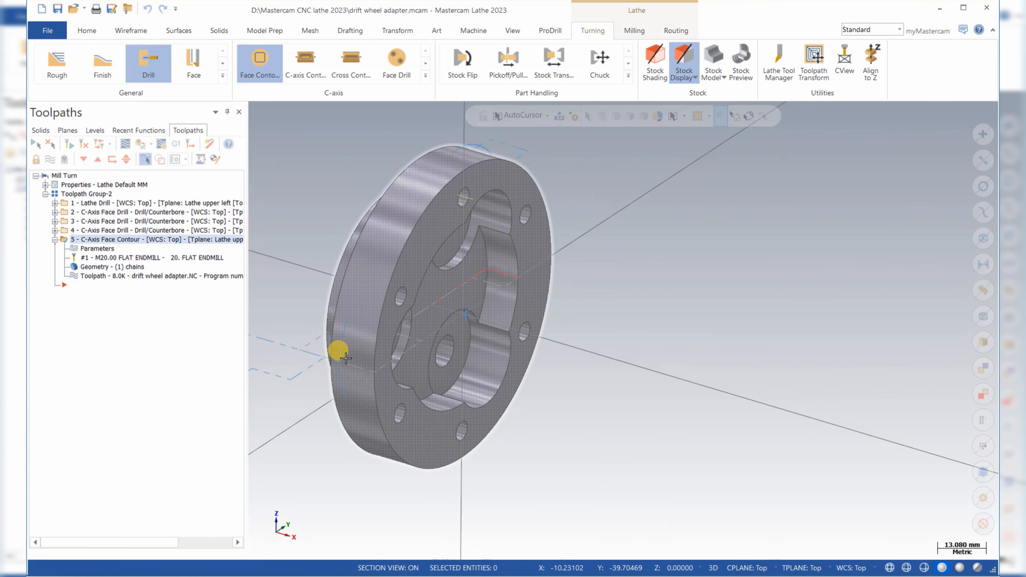
pyautogui.moveTo(336, 350); pyautogui.dragTo(228, 336, button='middle')
pyautogui.click(94, 249)
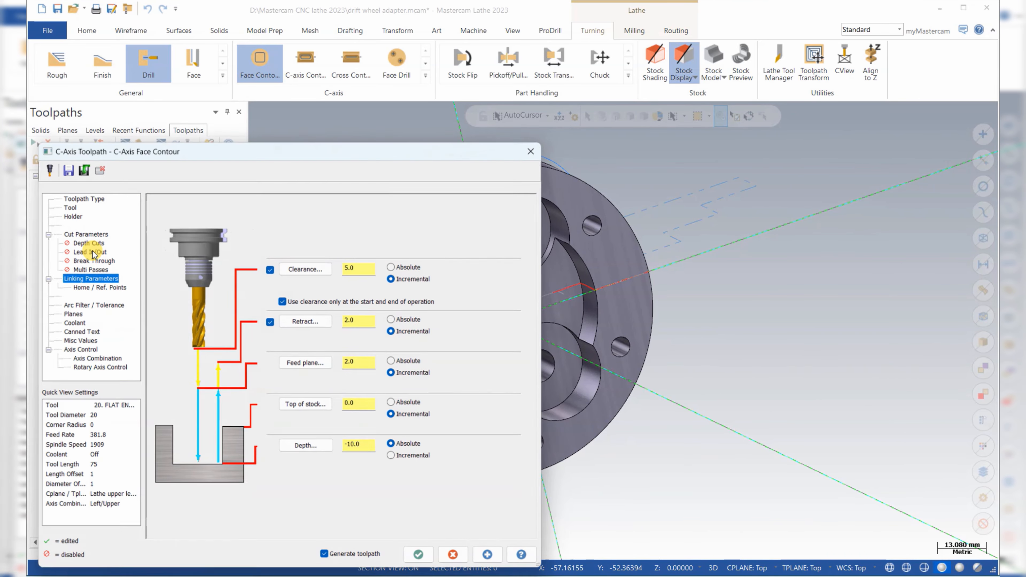
pyautogui.click(94, 231)
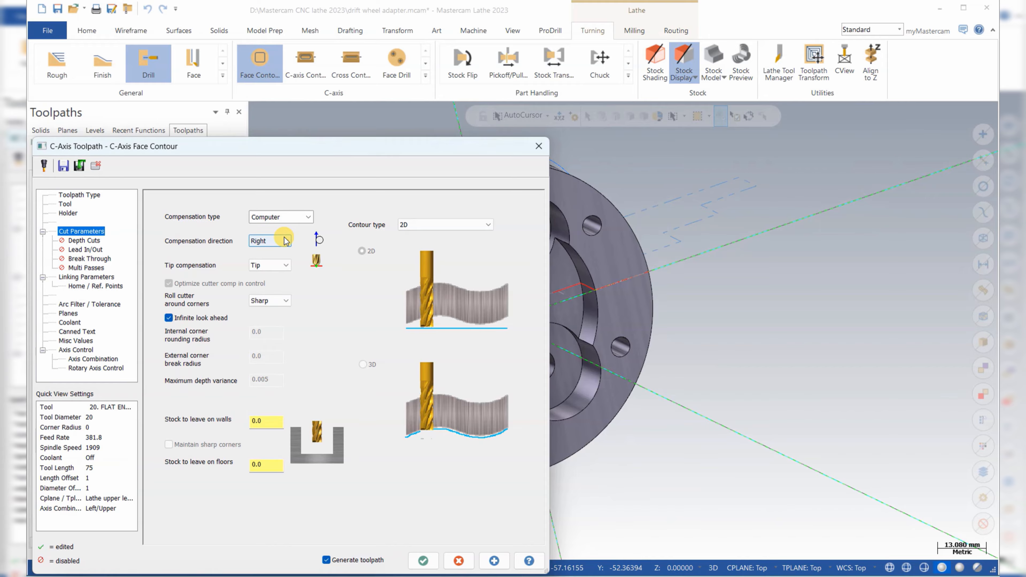
pyautogui.click(270, 241)
pyautogui.click(271, 251)
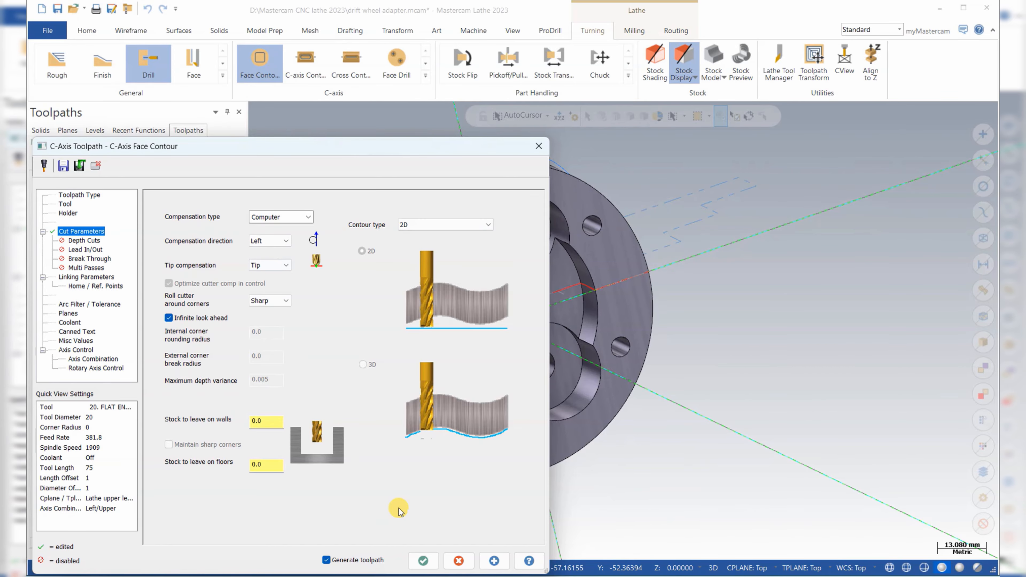
pyautogui.click(419, 560)
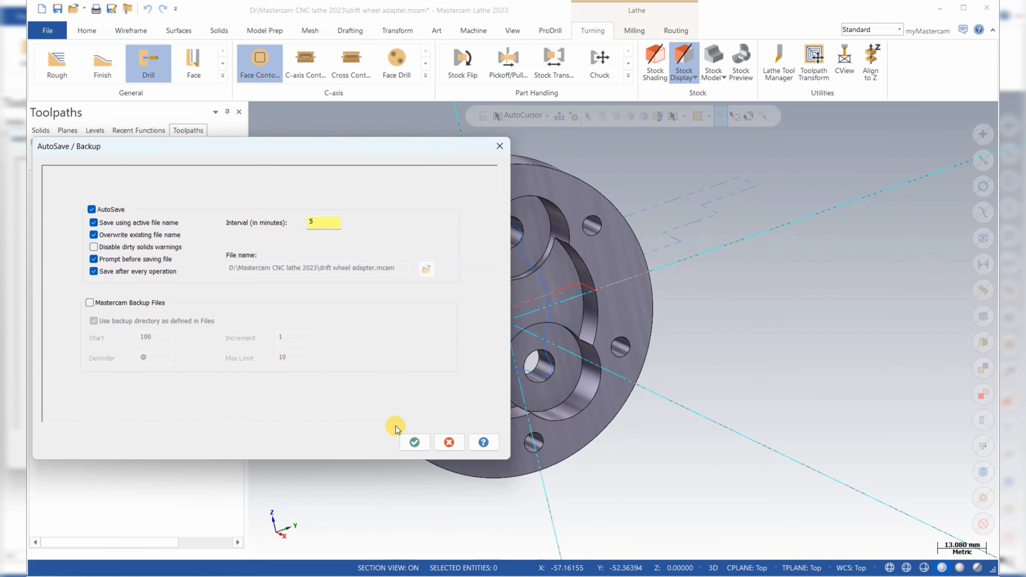
pyautogui.click(407, 439)
# Step: Backplot the face contour toolpath to check the endmill's motion inside the lobed pocket
pyautogui.scroll(-2, 326, 290)
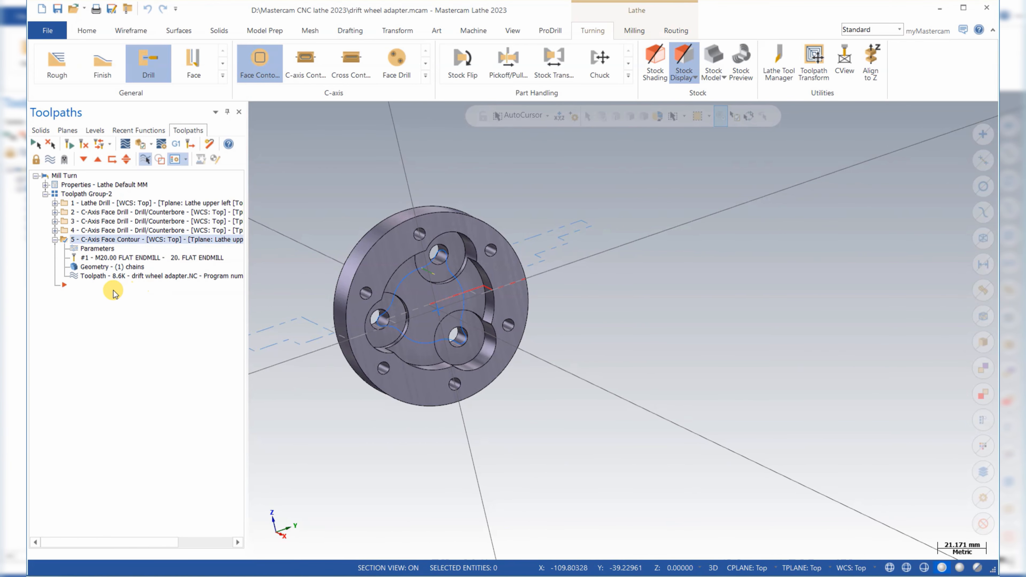
pyautogui.click(97, 276)
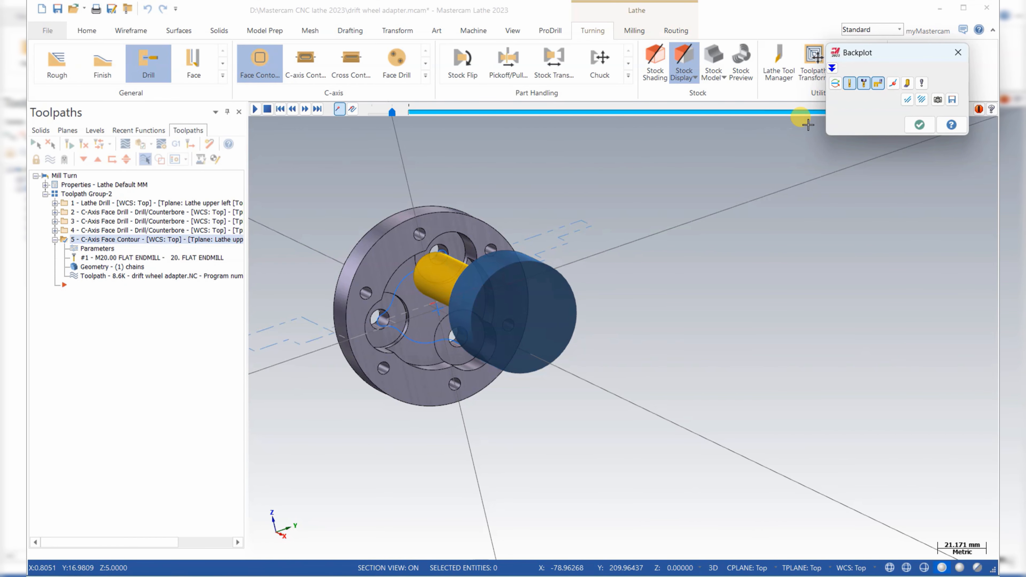
pyautogui.click(919, 125)
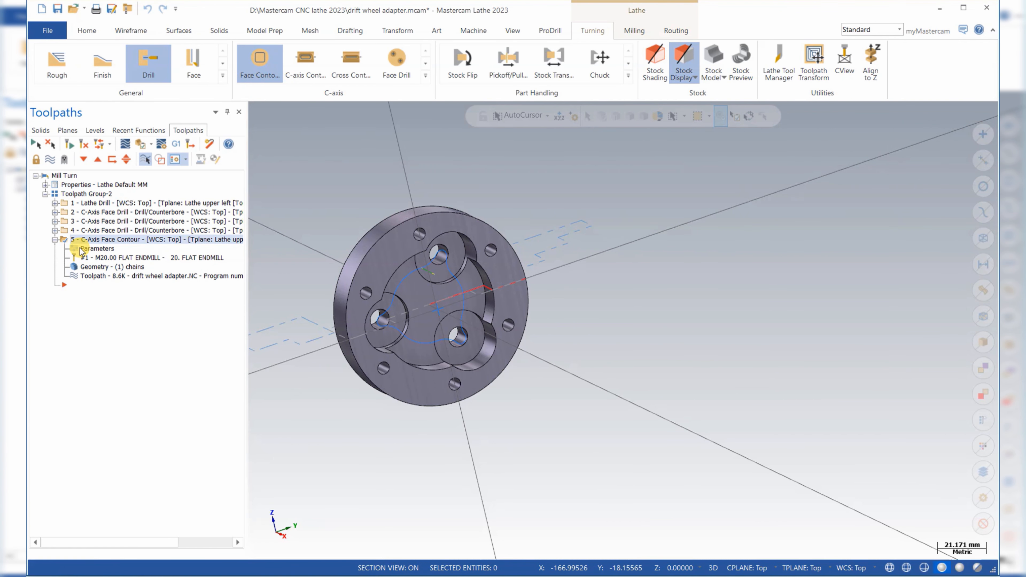
pyautogui.click(100, 250)
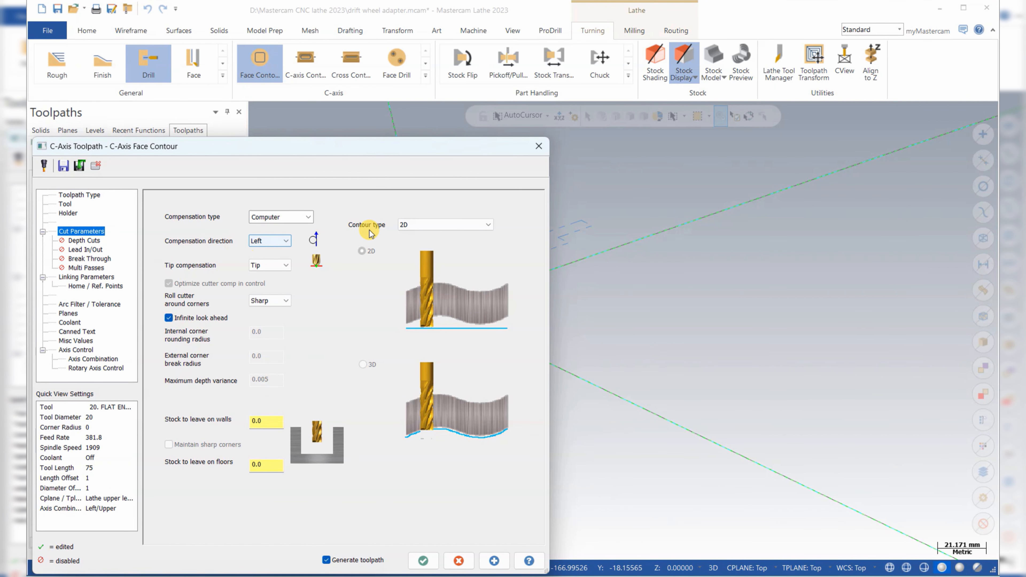
pyautogui.click(74, 242)
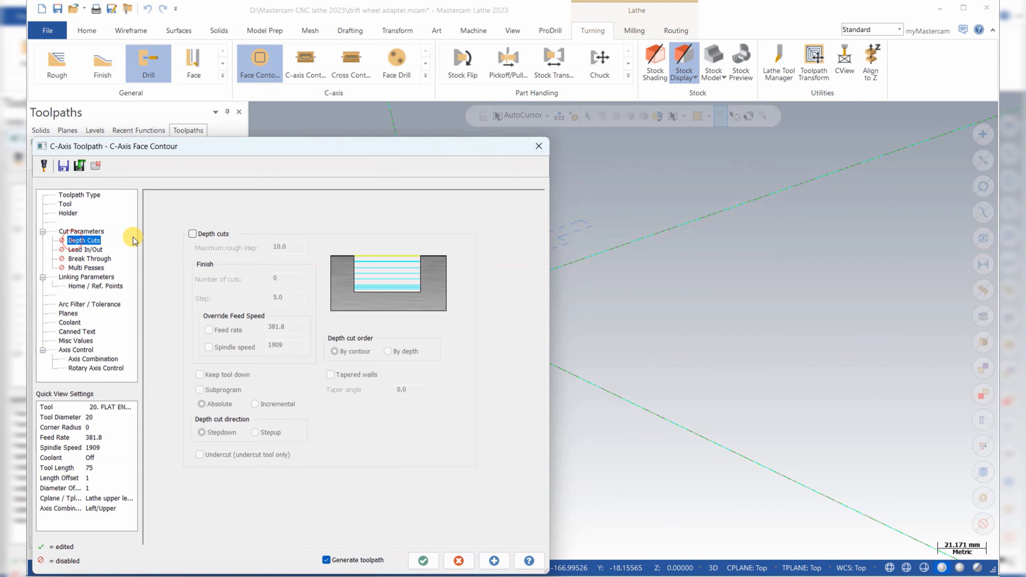
pyautogui.click(193, 234)
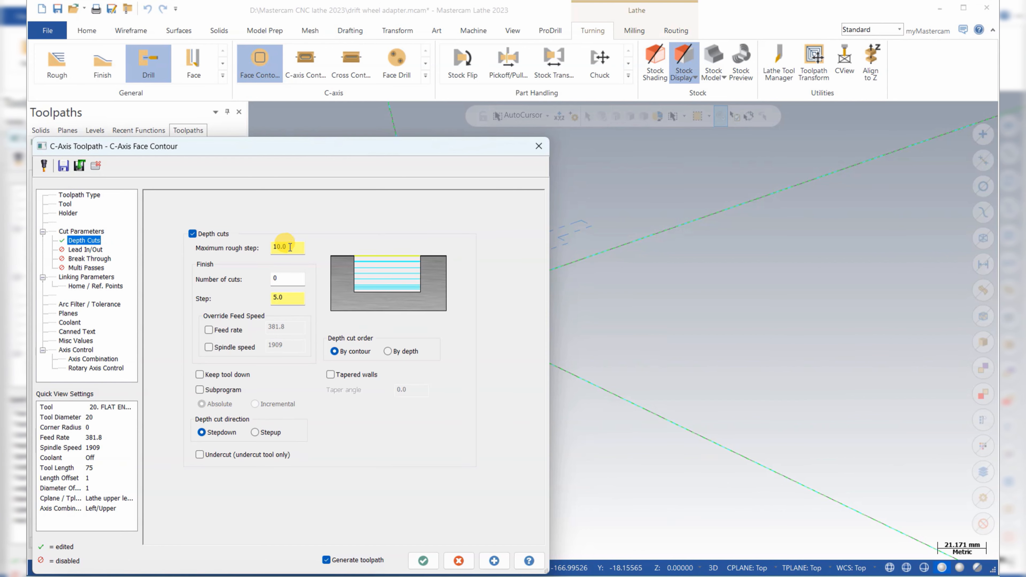
pyautogui.moveTo(290, 247); pyautogui.dragTo(232, 263)
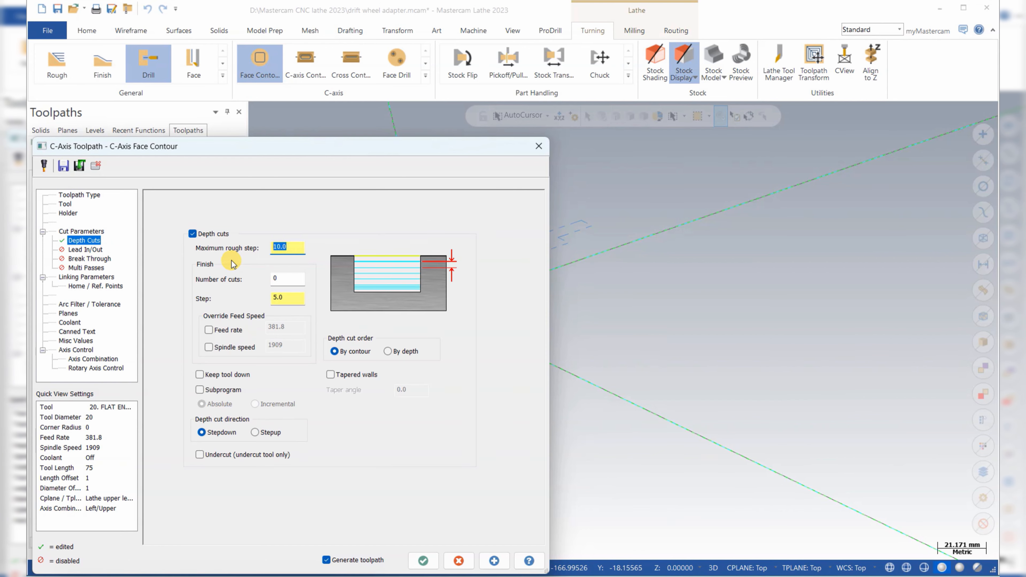
pyautogui.click(192, 234)
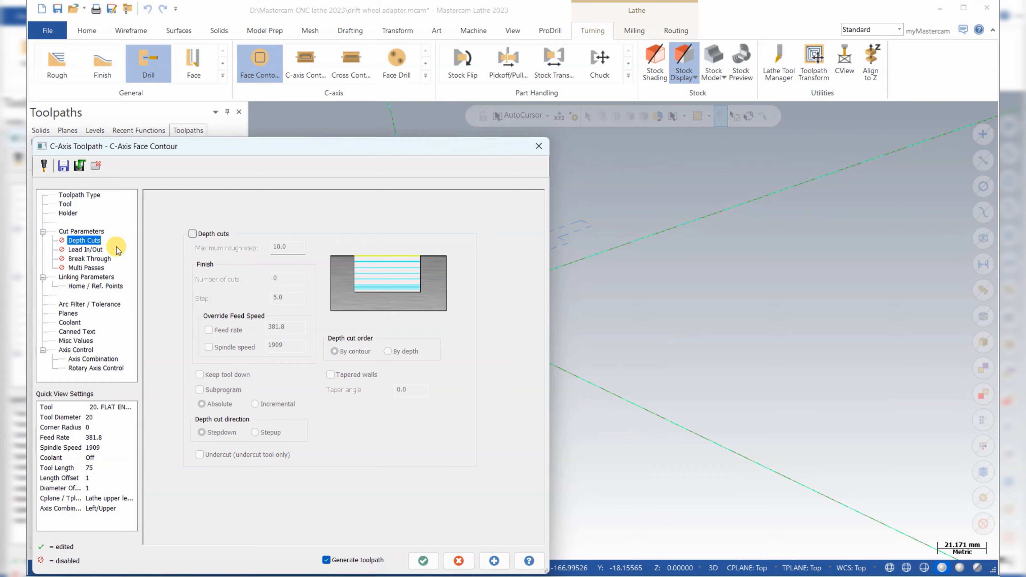
# Step: Enable multi passes on the face contour with 2 rough passes at 5.0 spacing and 1 finish pass at 0.1 spacing
pyautogui.click(86, 268)
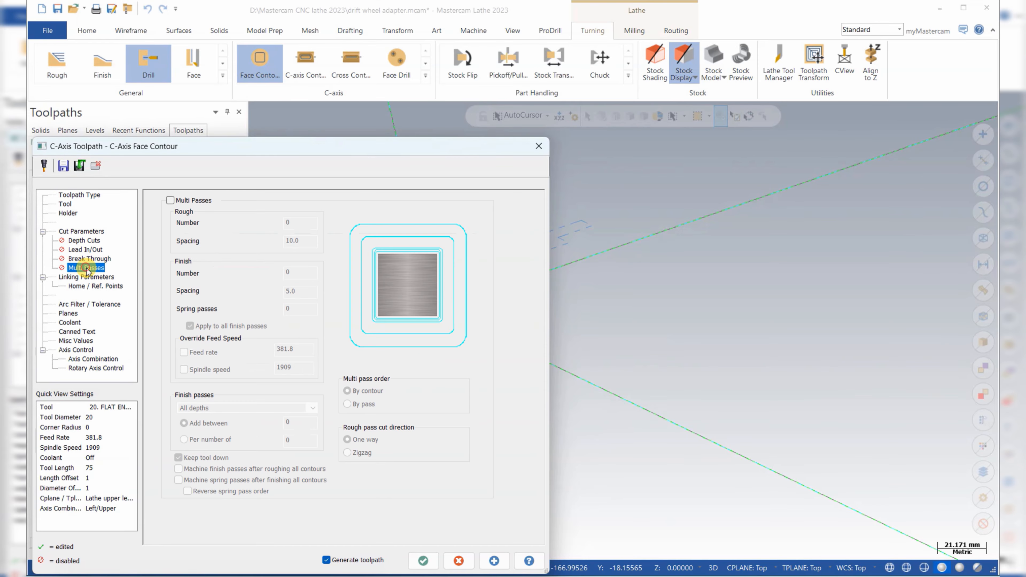
pyautogui.click(170, 201)
pyautogui.doubleClick(296, 223)
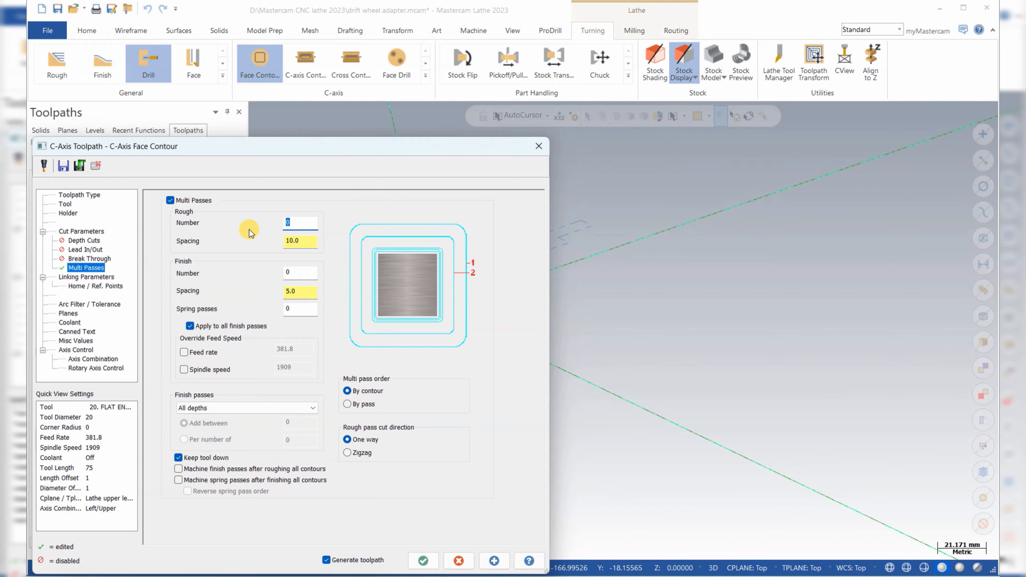
pyautogui.doubleClick(305, 240)
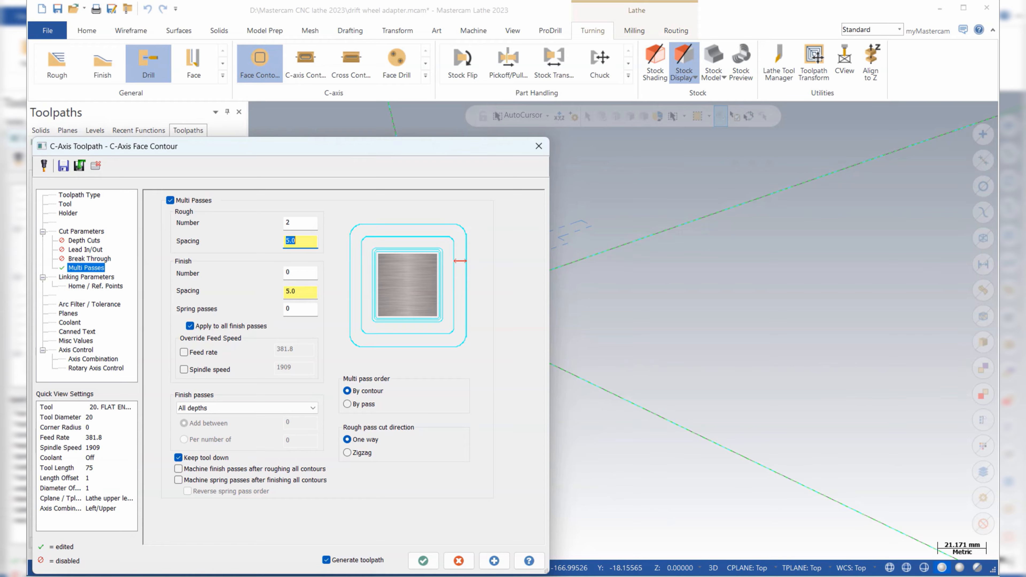
pyautogui.doubleClick(305, 291)
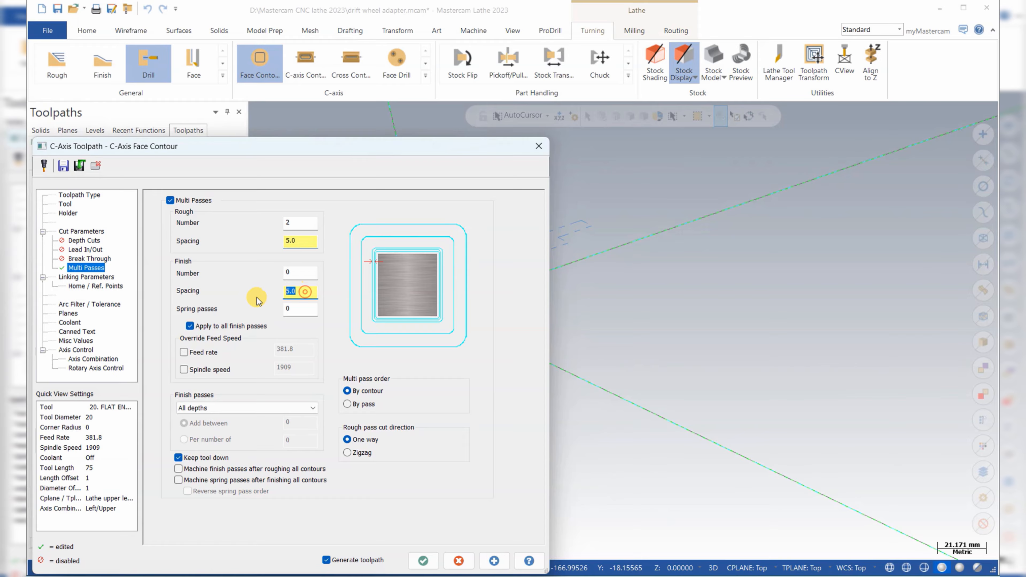
pyautogui.doubleClick(305, 276)
pyautogui.doubleClick(305, 290)
pyautogui.write('0.')
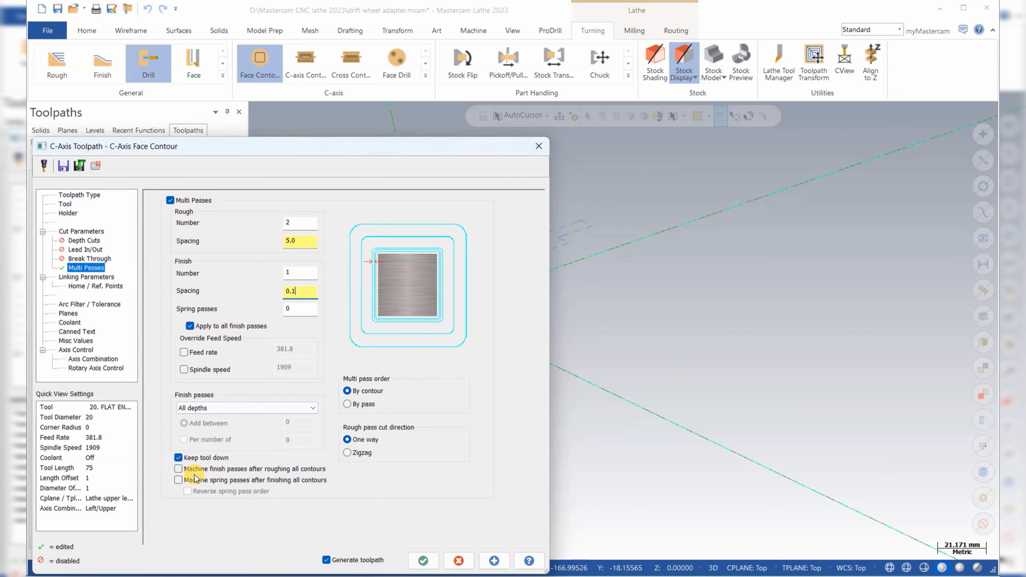
# Step: Accept the face contour parameters with the autosave after checking the linking settings, then backplot the regenerated toolpath
pyautogui.click(79, 279)
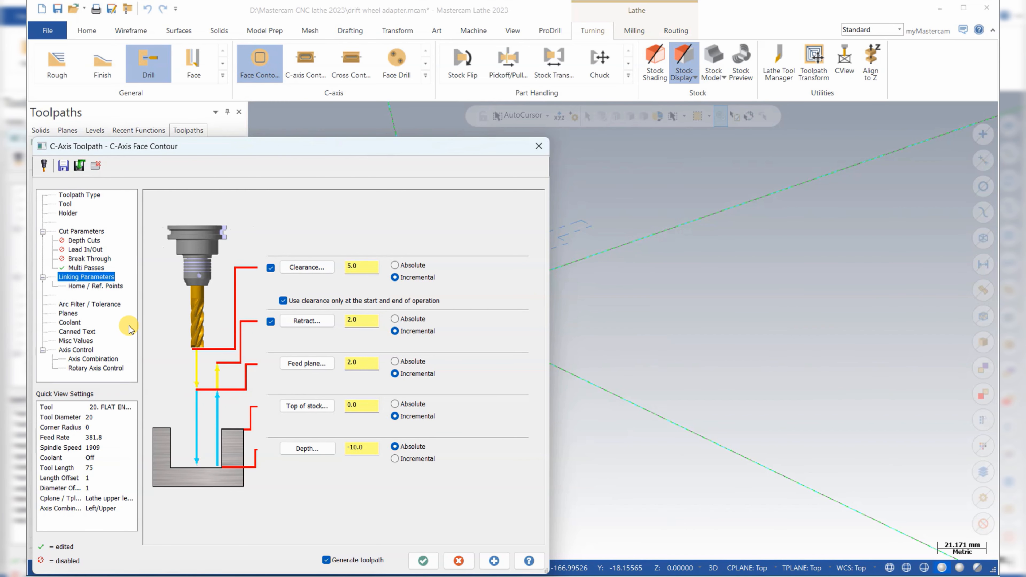
pyautogui.click(96, 286)
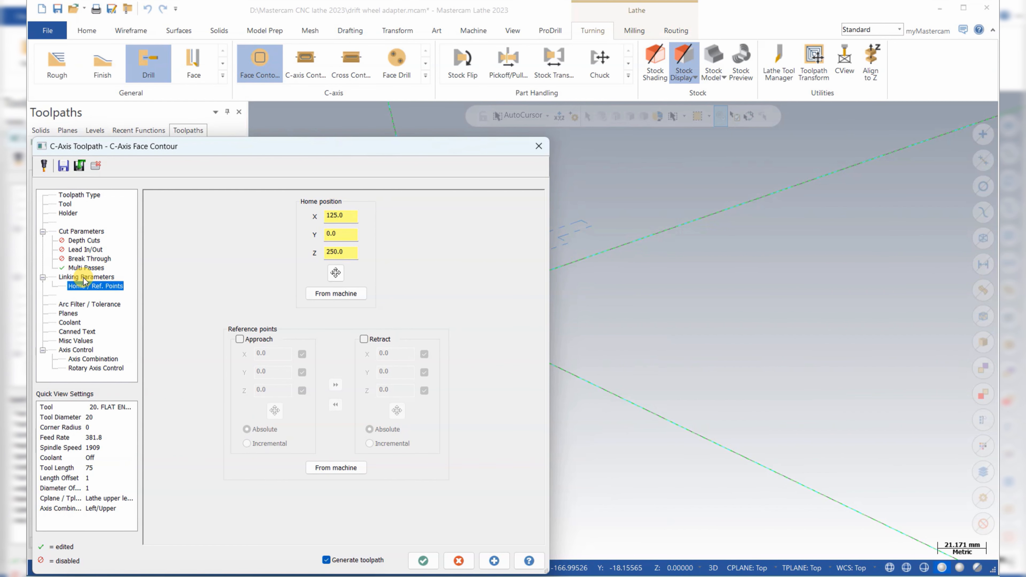
pyautogui.click(83, 277)
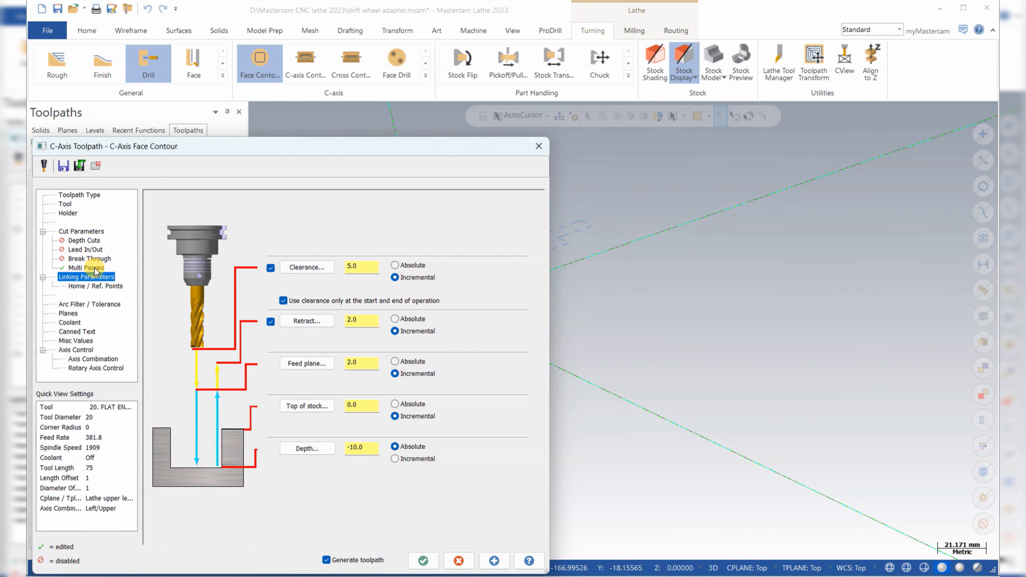
pyautogui.click(422, 560)
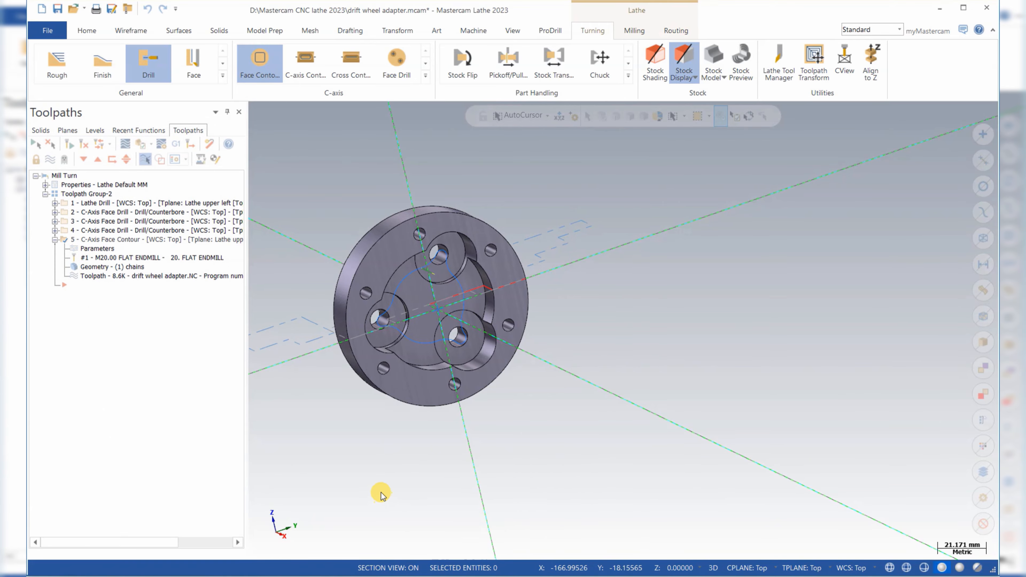
pyautogui.click(415, 443)
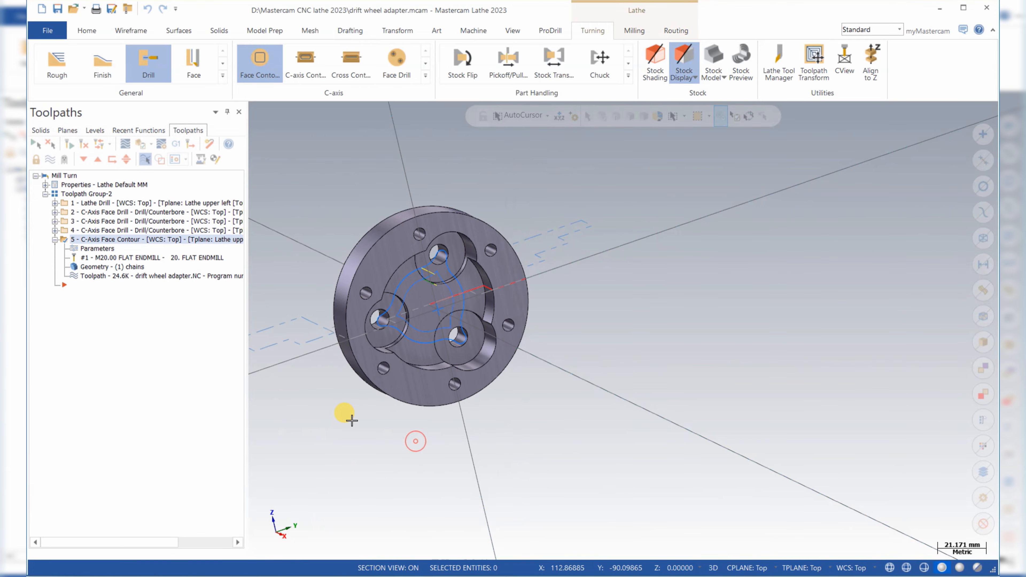
pyautogui.click(108, 275)
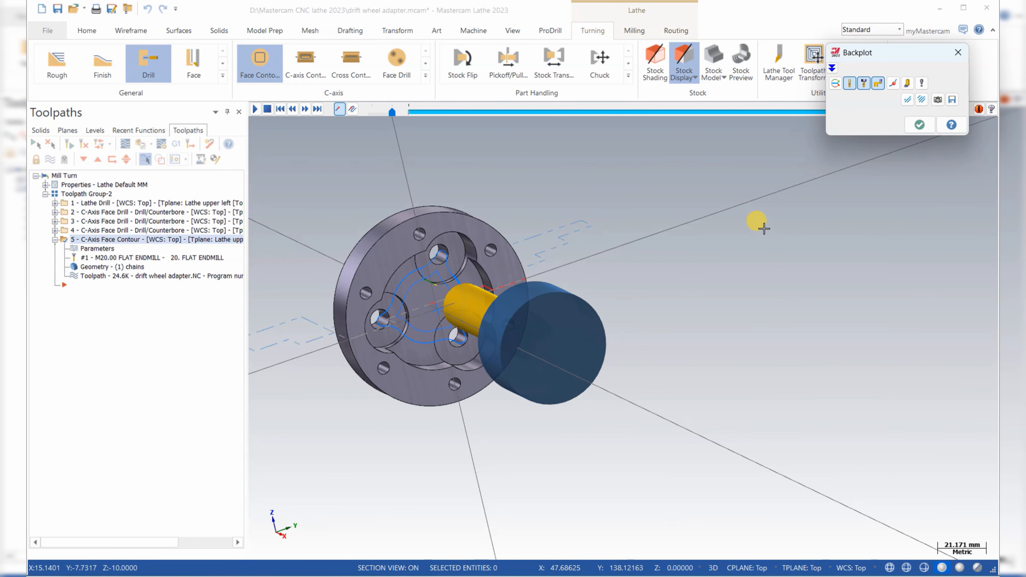
pyautogui.click(919, 124)
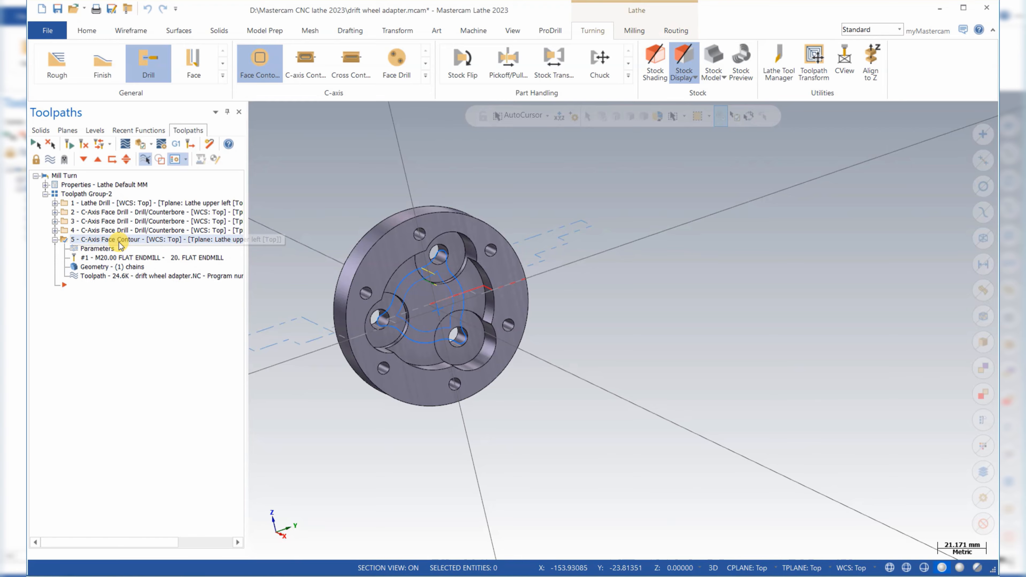
# Step: Set the face contour's multi passes to 5 rough passes at 1.0 spacing, then regenerate the toolpath and autosave
pyautogui.click(97, 248)
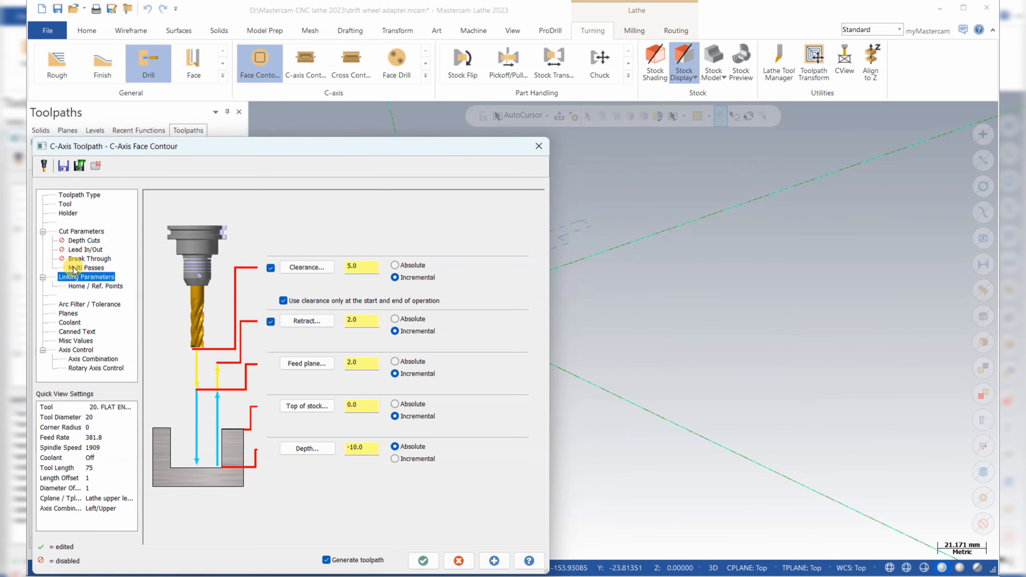
pyautogui.click(82, 268)
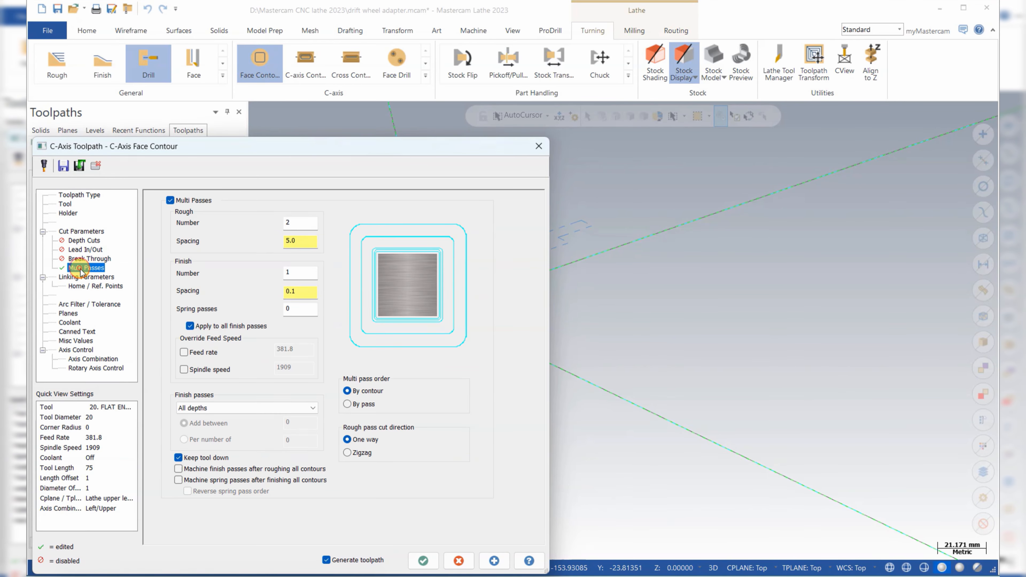
pyautogui.doubleClick(310, 242)
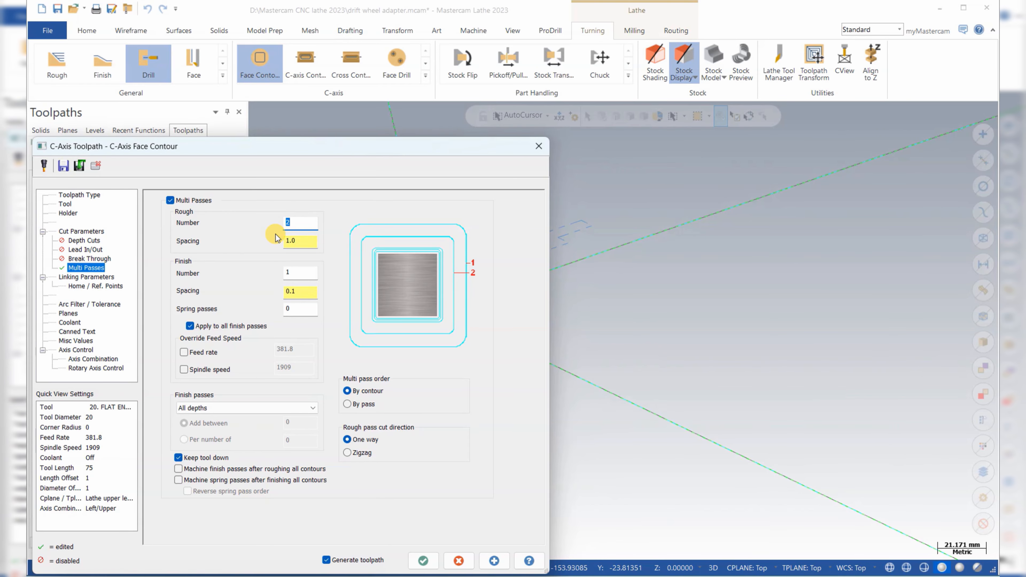
pyautogui.write('5')
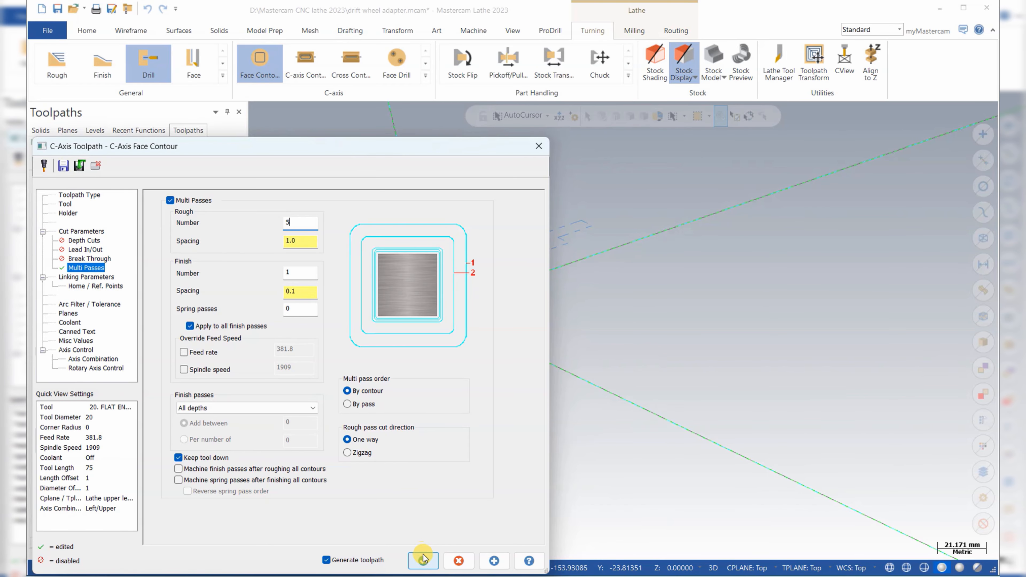
pyautogui.click(424, 563)
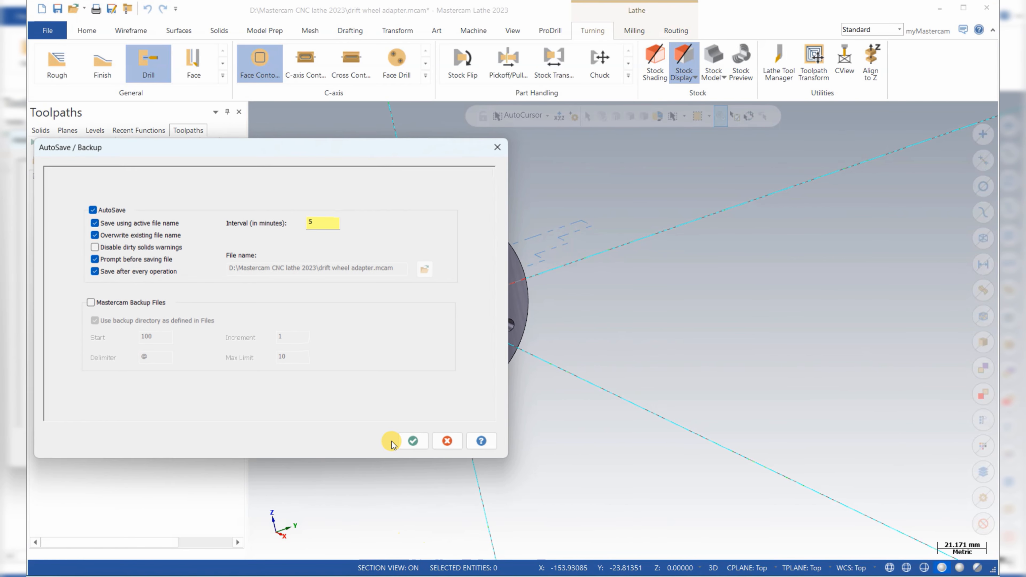
pyautogui.click(412, 442)
# Step: Set the face contour's number of rough passes to 8, then regenerate the toolpath and save the file
pyautogui.moveTo(399, 242); pyautogui.dragTo(192, 283, button='middle')
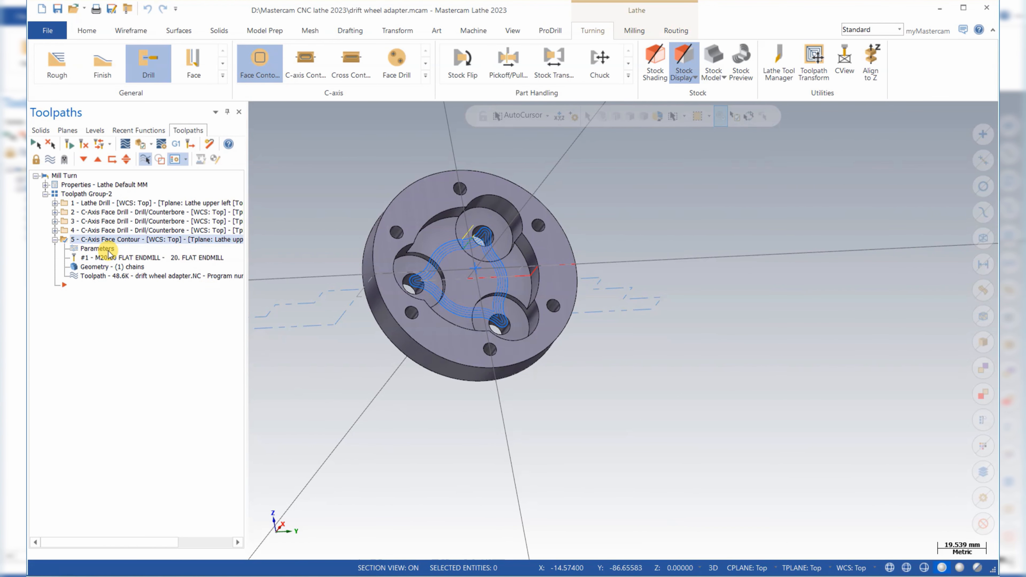
pyautogui.doubleClick(106, 249)
pyautogui.doubleClick(310, 222)
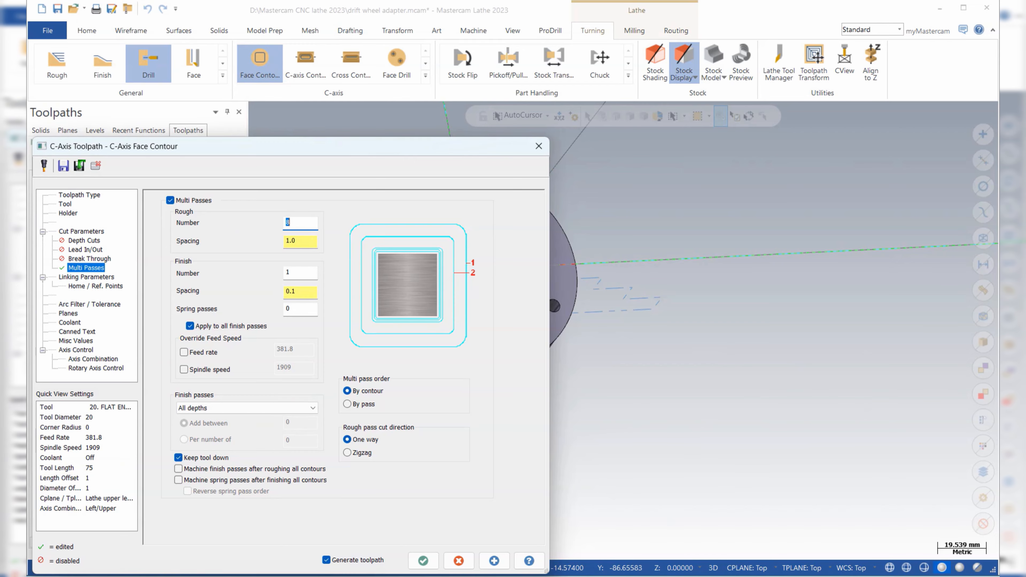
pyautogui.click(422, 561)
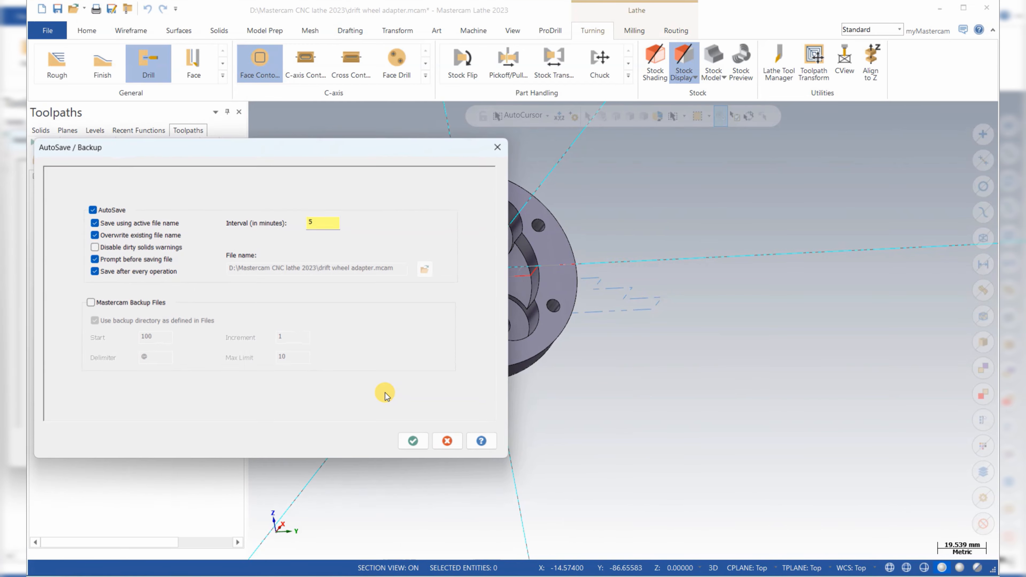
pyautogui.click(411, 440)
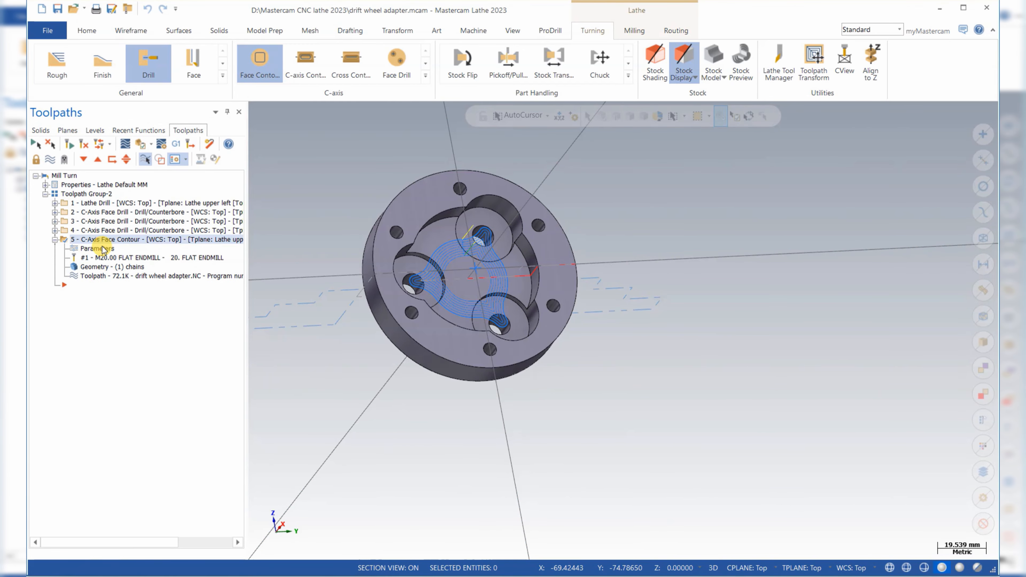
pyautogui.click(59, 7)
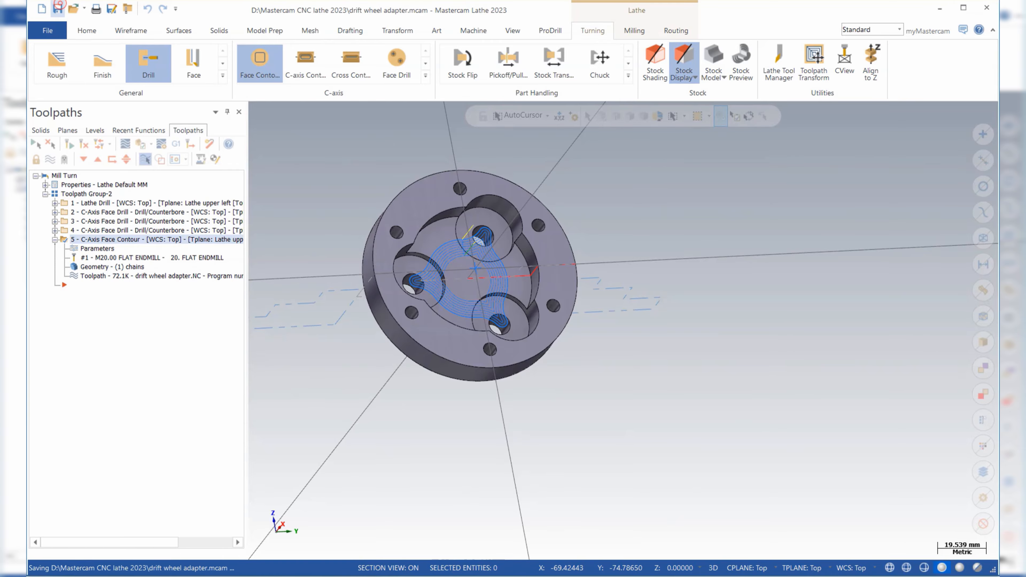
# Step: Start a backplot of all operations in Toolpath Group-2 with the part in isometric view
pyautogui.click(98, 194)
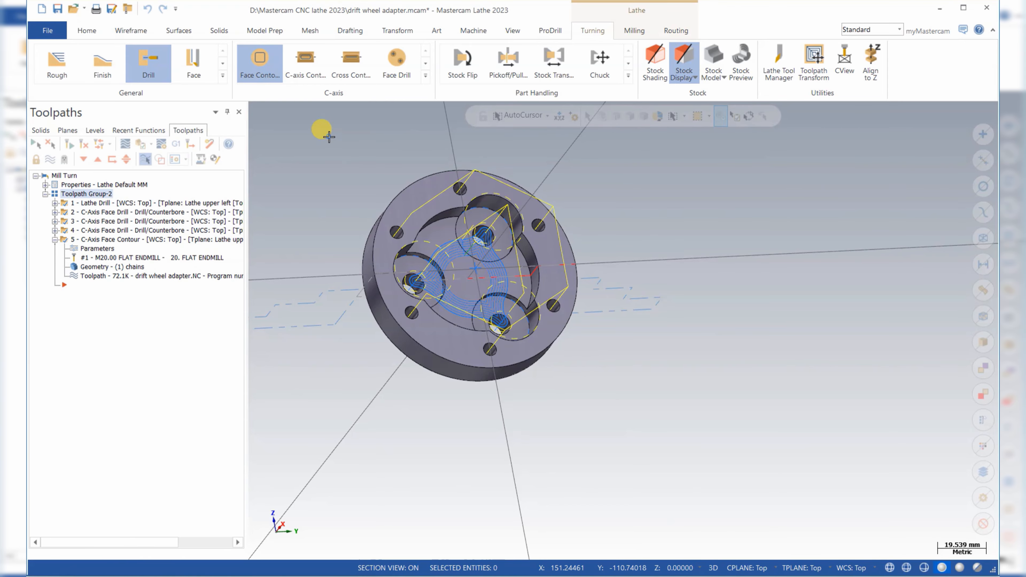
pyautogui.rightClick(322, 135)
pyautogui.click(352, 254)
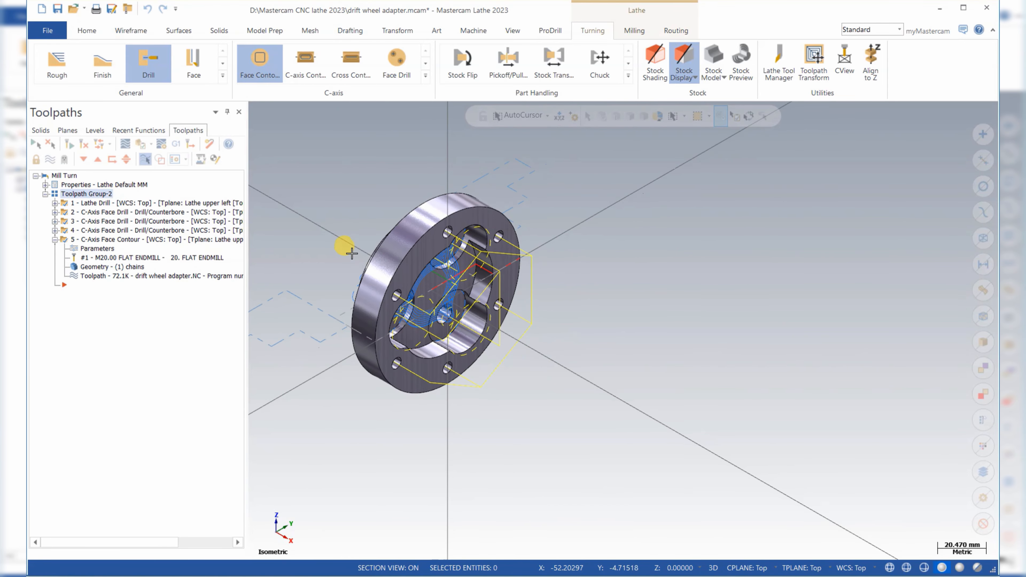
pyautogui.click(130, 144)
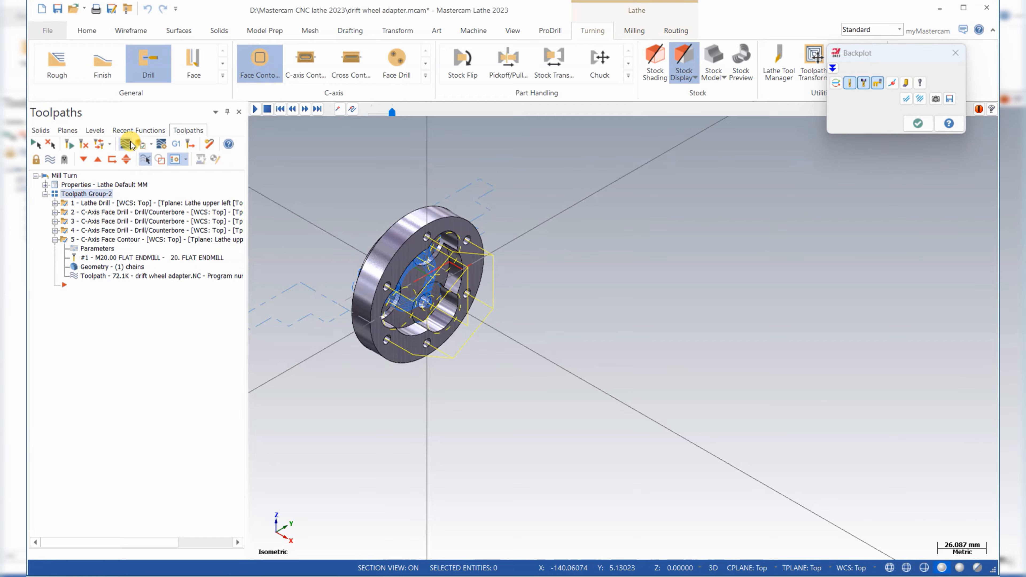
# Step: Turn on screen cleanup at operation change for the backplot, then play it to inspect the drilling and pocket contour motion
pyautogui.click(907, 83)
pyautogui.click(921, 84)
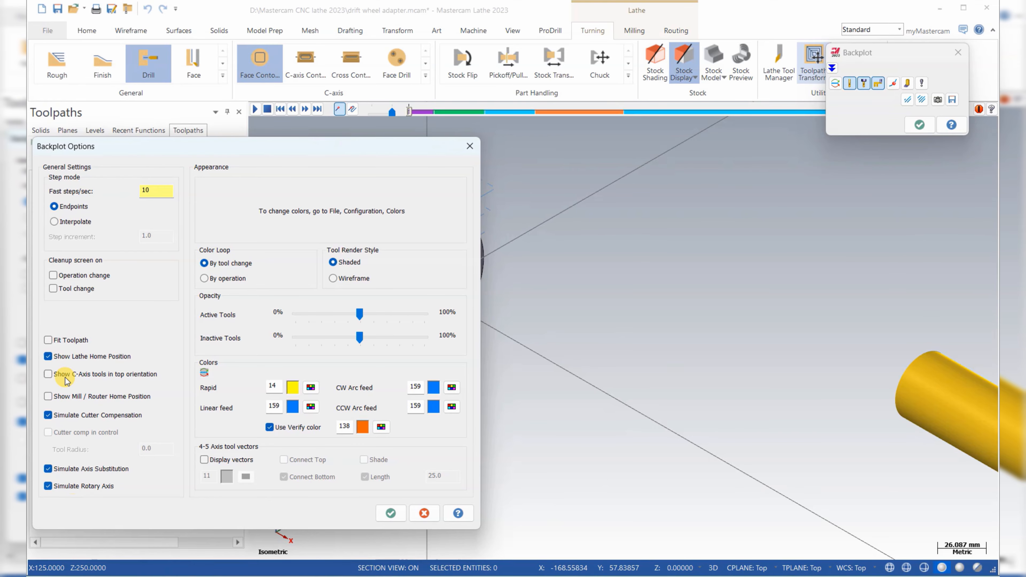
pyautogui.click(61, 276)
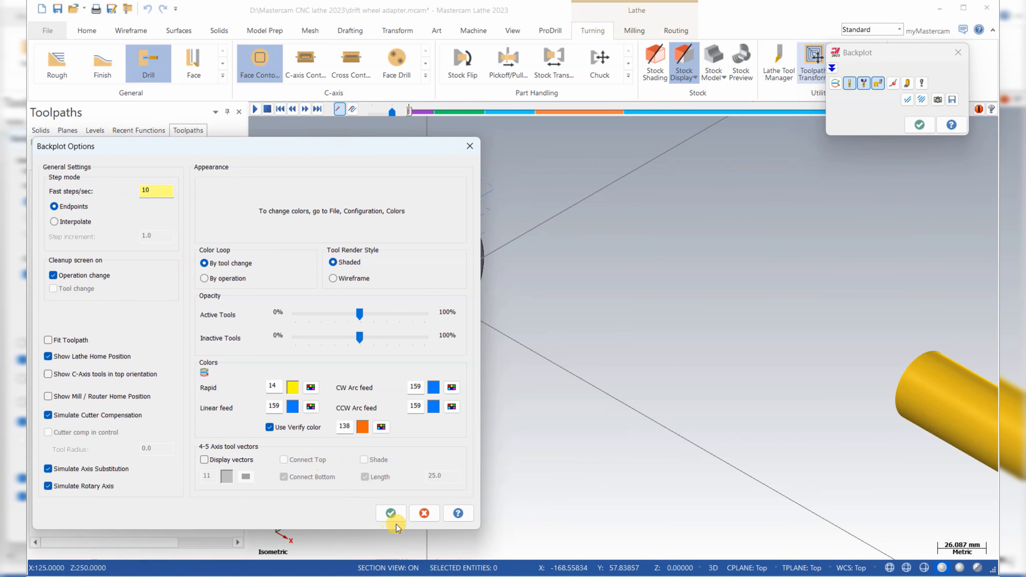
pyautogui.click(391, 514)
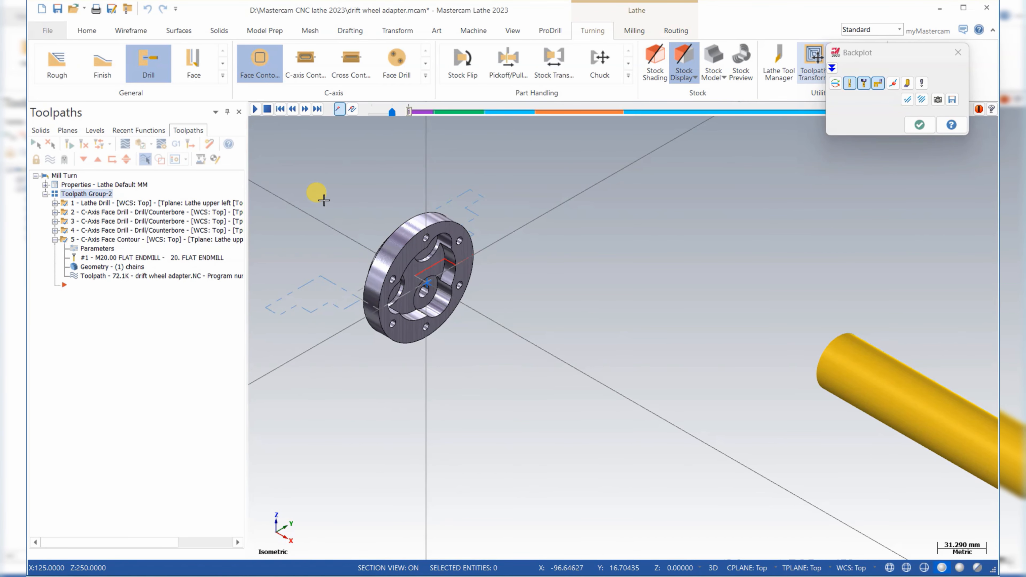
pyautogui.click(253, 111)
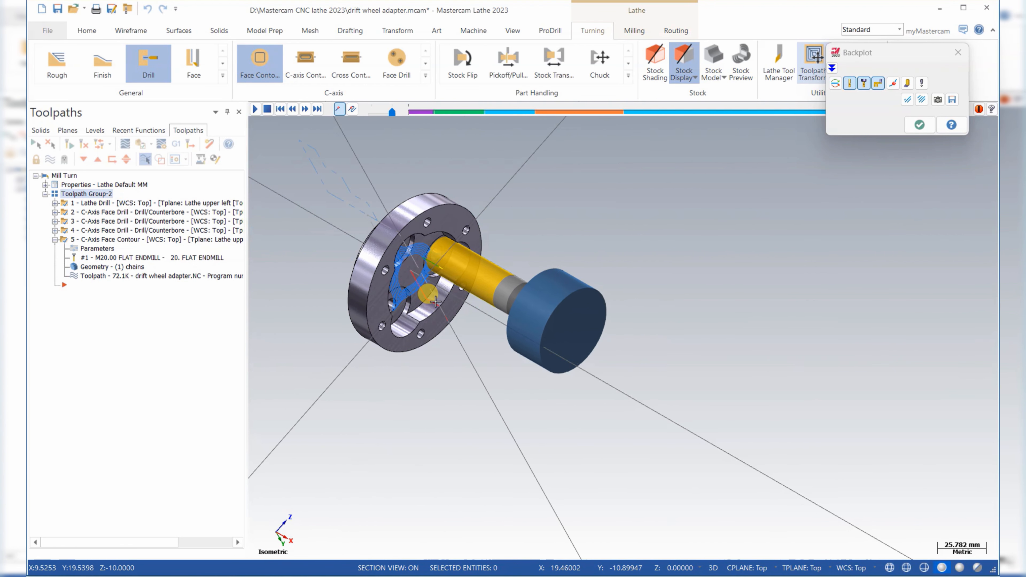
pyautogui.scroll(5, 422, 276)
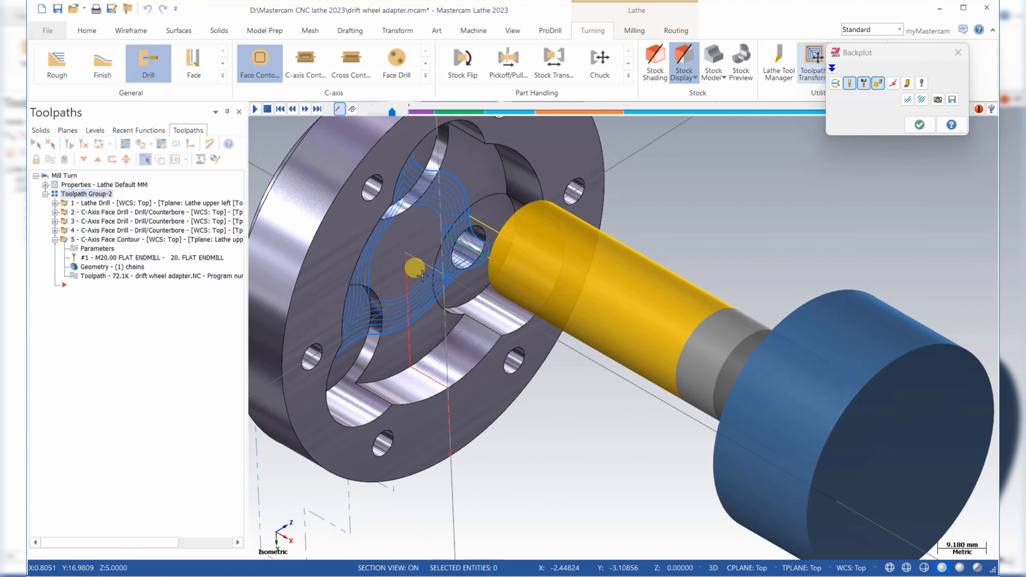
# Step: Close the backplot and save the drift wheel adapter file
pyautogui.click(923, 128)
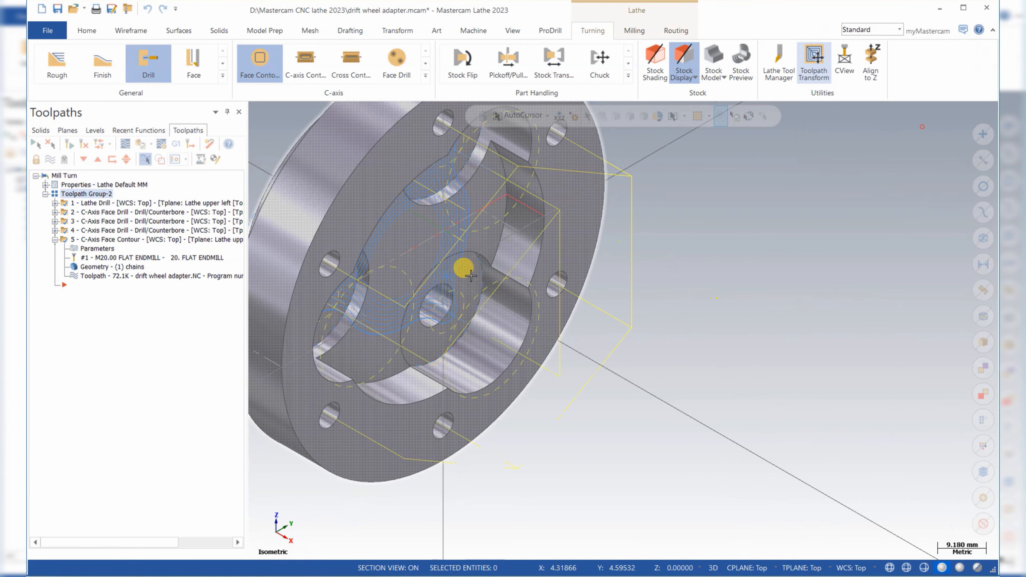
pyautogui.scroll(-3, 418, 273)
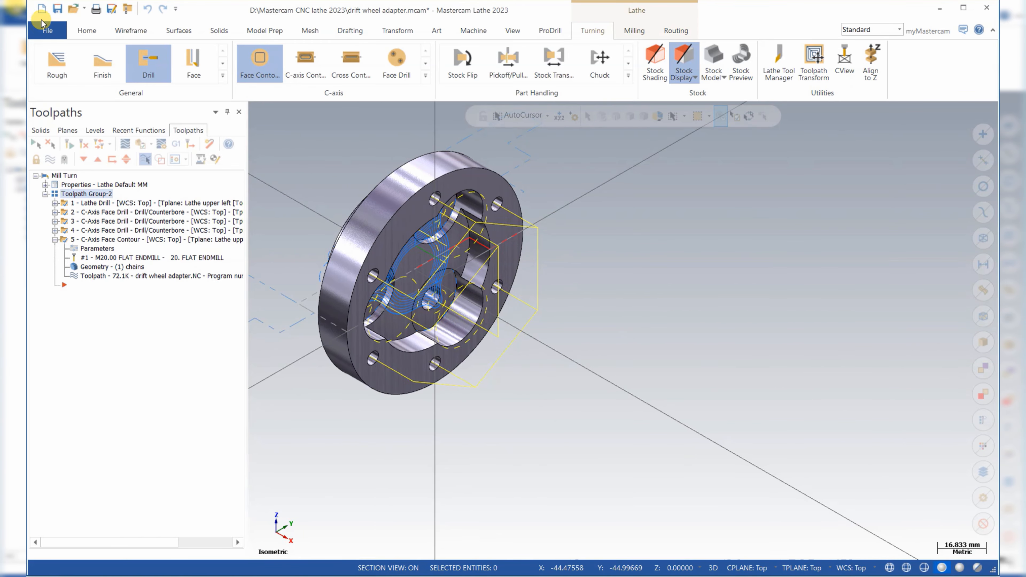
pyautogui.click(58, 8)
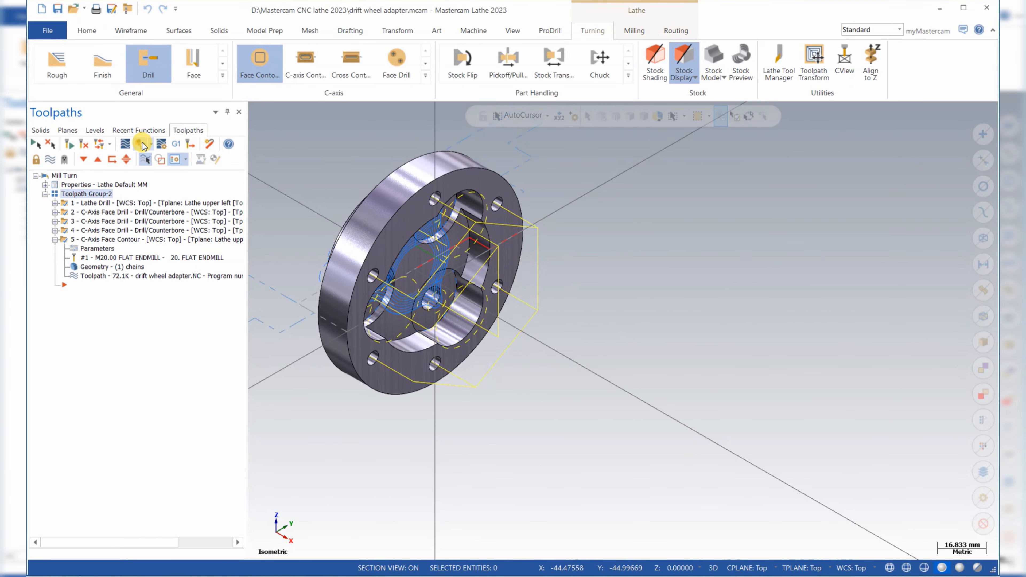
# Step: Run a Verify simulation of all operations in Toolpath Group-2 and inspect the machined stock from several angles
pyautogui.click(140, 144)
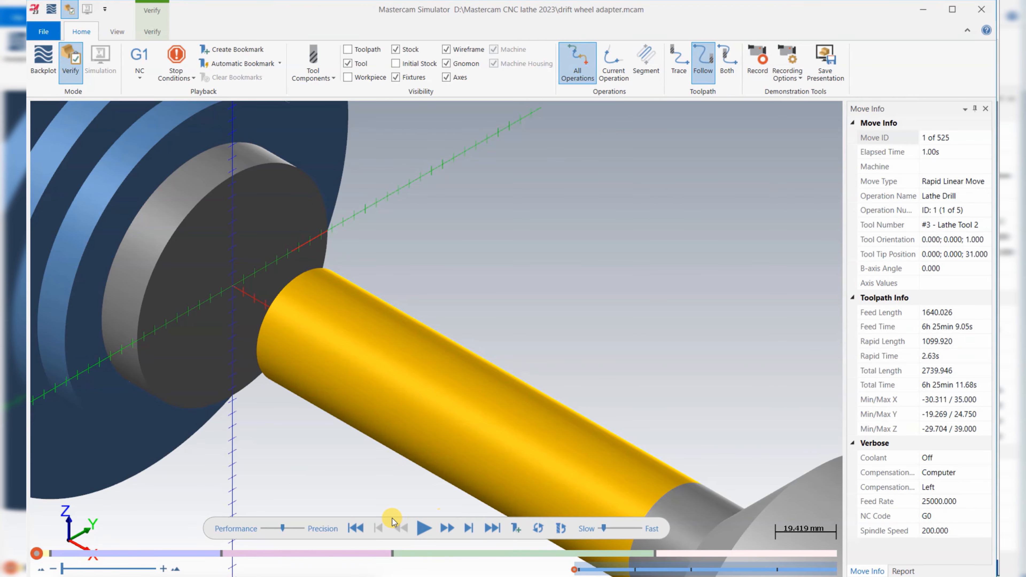
pyautogui.scroll(-3, 430, 303)
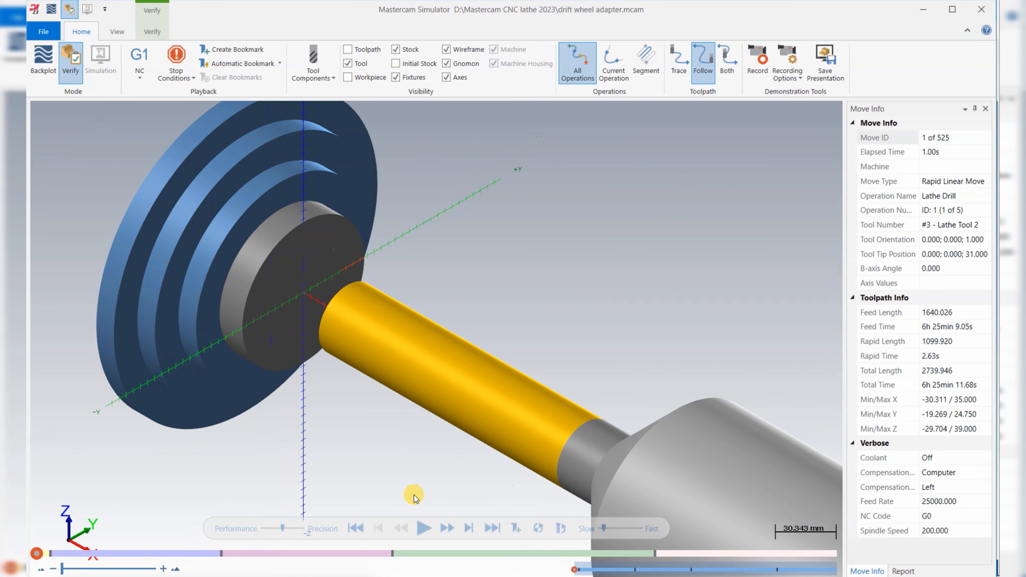
pyautogui.click(425, 536)
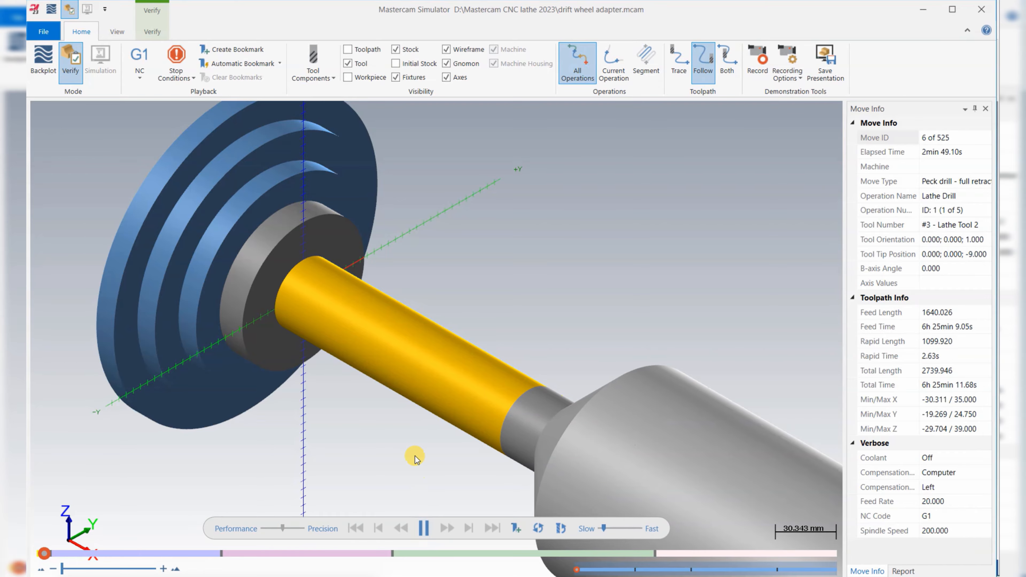
pyautogui.scroll(3, 319, 371)
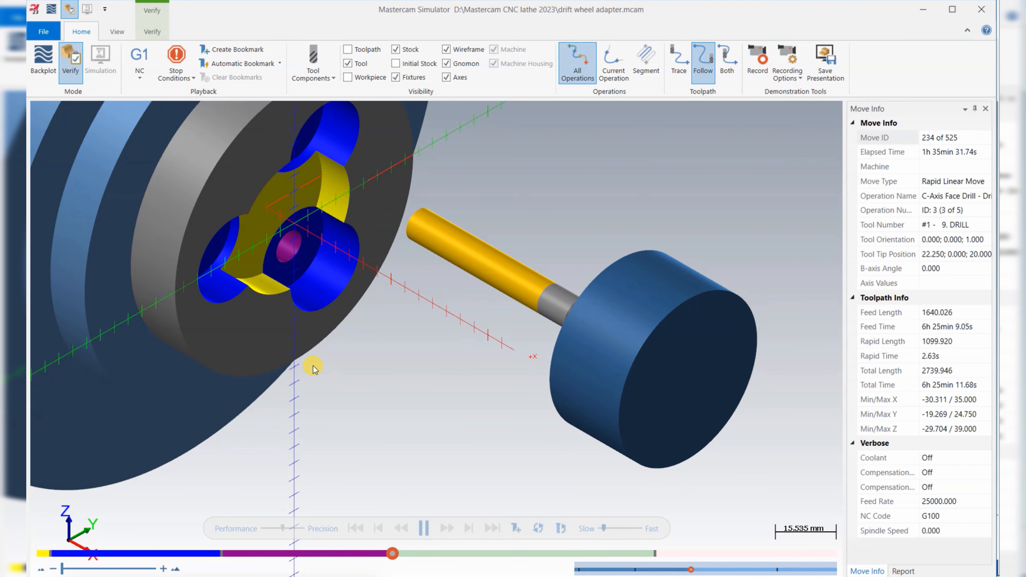
pyautogui.scroll(-5, 289, 278)
pyautogui.moveTo(271, 254); pyautogui.dragTo(298, 261, button='middle')
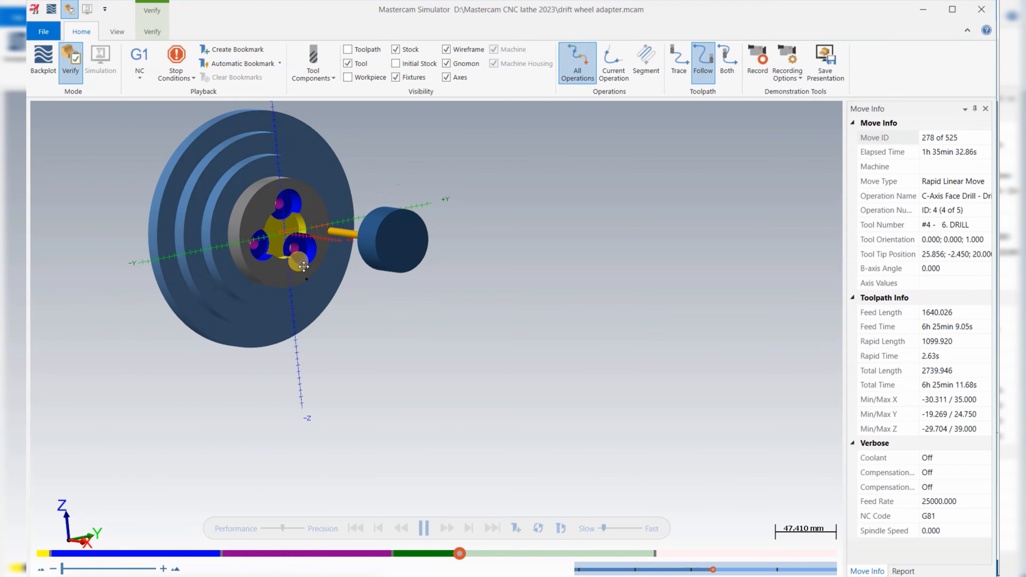
pyautogui.scroll(3, 266, 211)
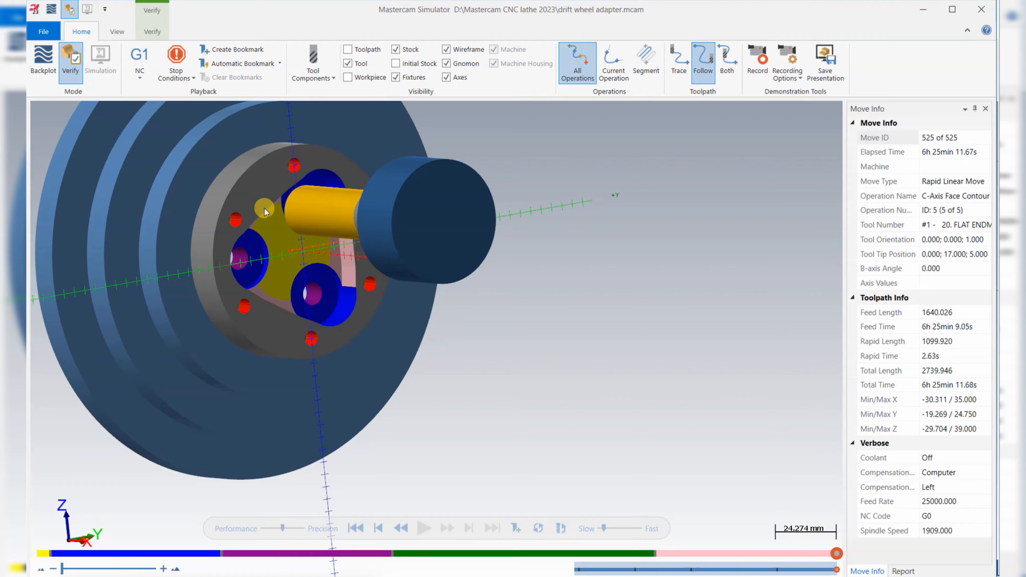
pyautogui.moveTo(265, 207); pyautogui.dragTo(241, 247)
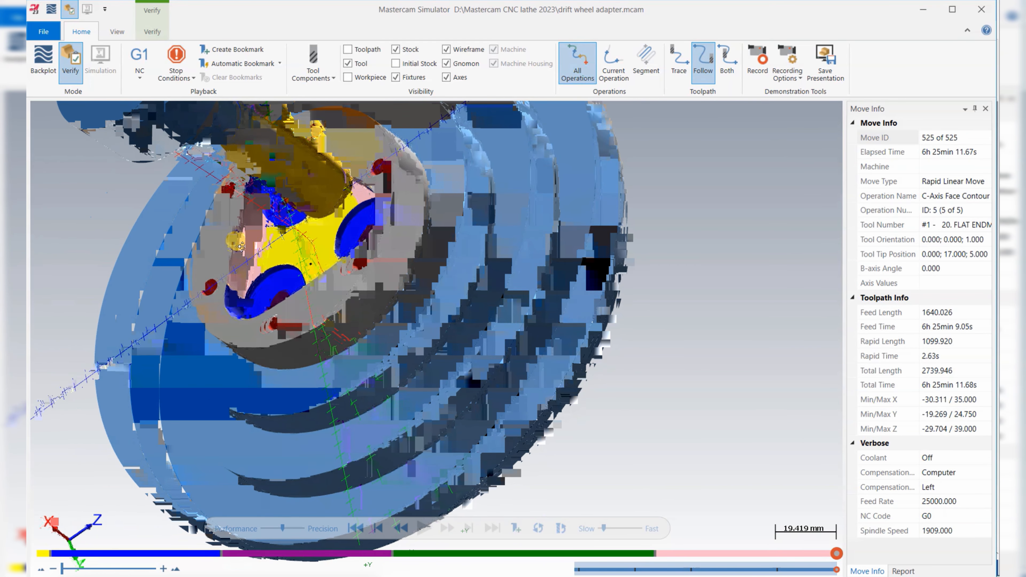
pyautogui.moveTo(241, 246); pyautogui.dragTo(288, 250, button='middle')
pyautogui.scroll(3, 269, 189)
pyautogui.scroll(-3, 273, 187)
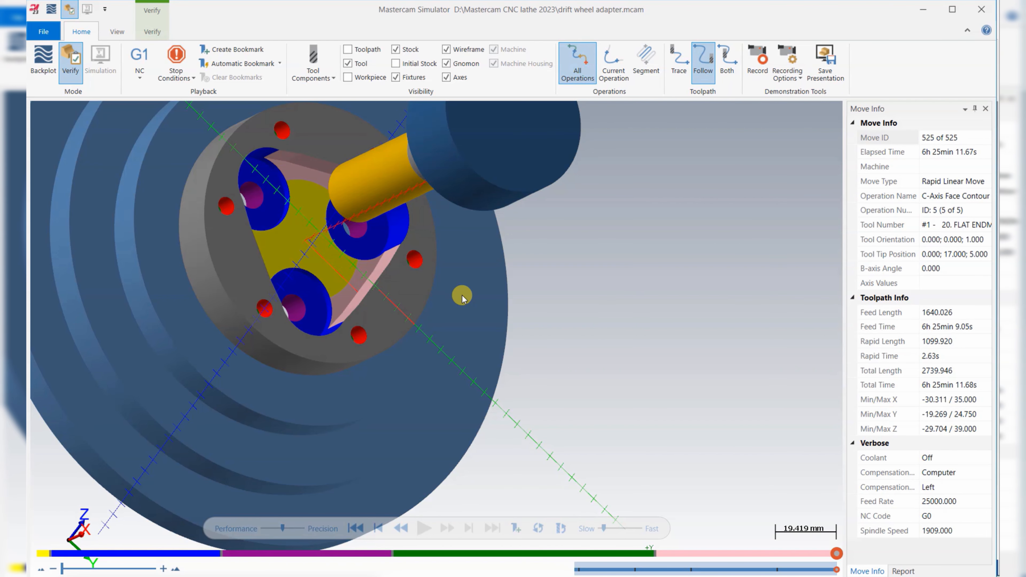
pyautogui.scroll(-1, 365, 304)
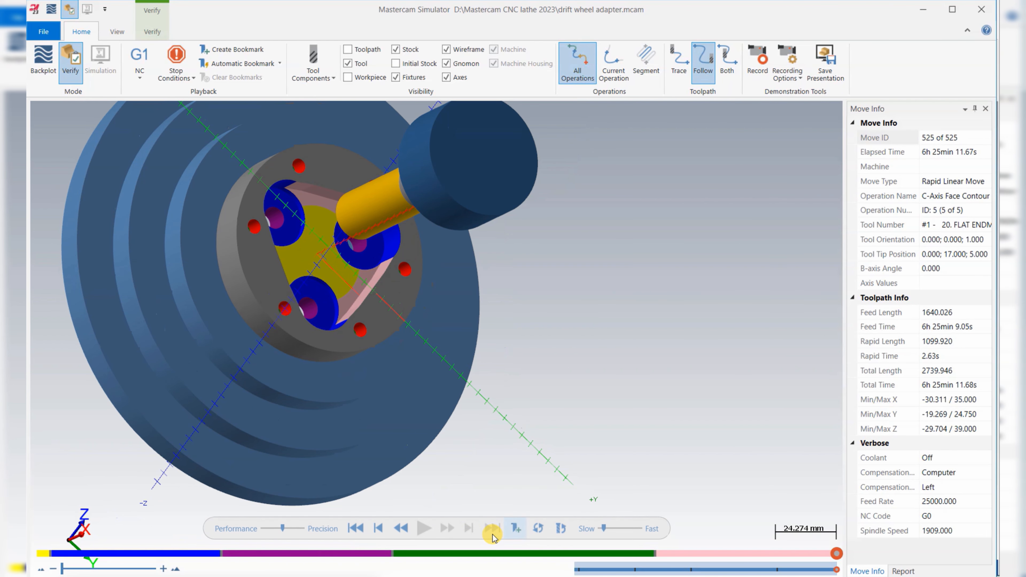
# Step: Restart the simulation and replay it operation by operation, from the lathe drill through the face contour
pyautogui.click(355, 528)
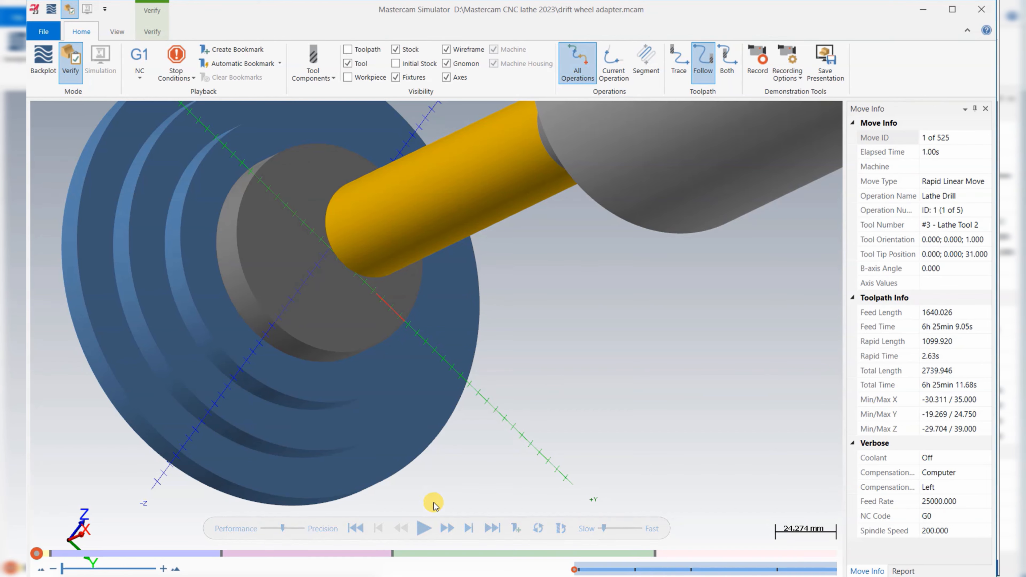
pyautogui.press('r')
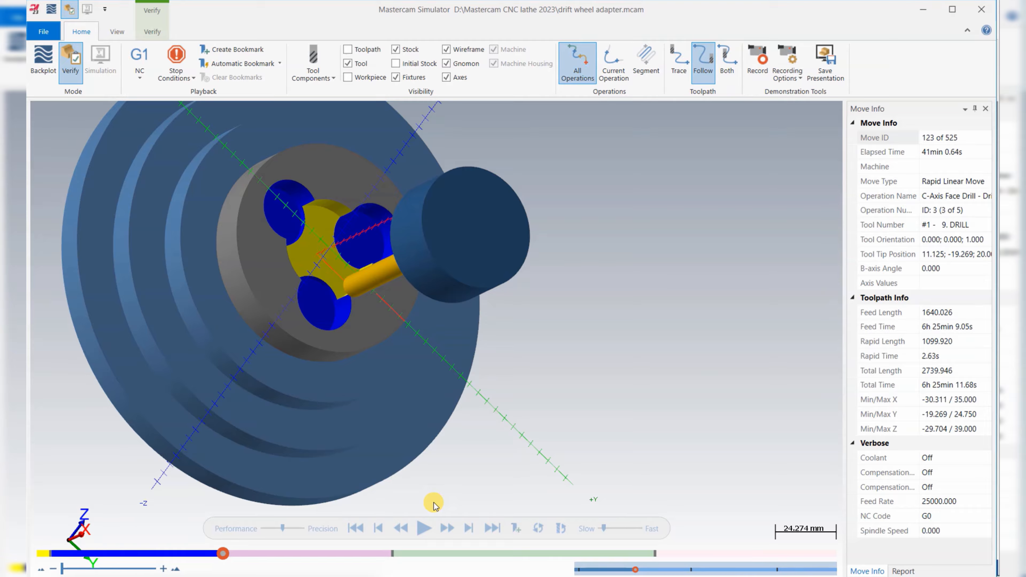
pyautogui.press('r')
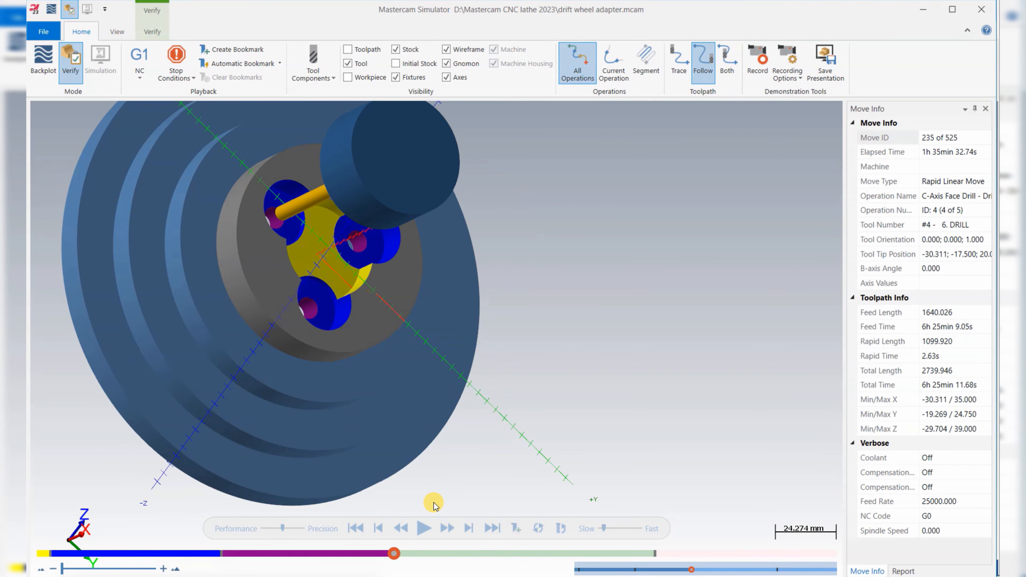
pyautogui.press('r')
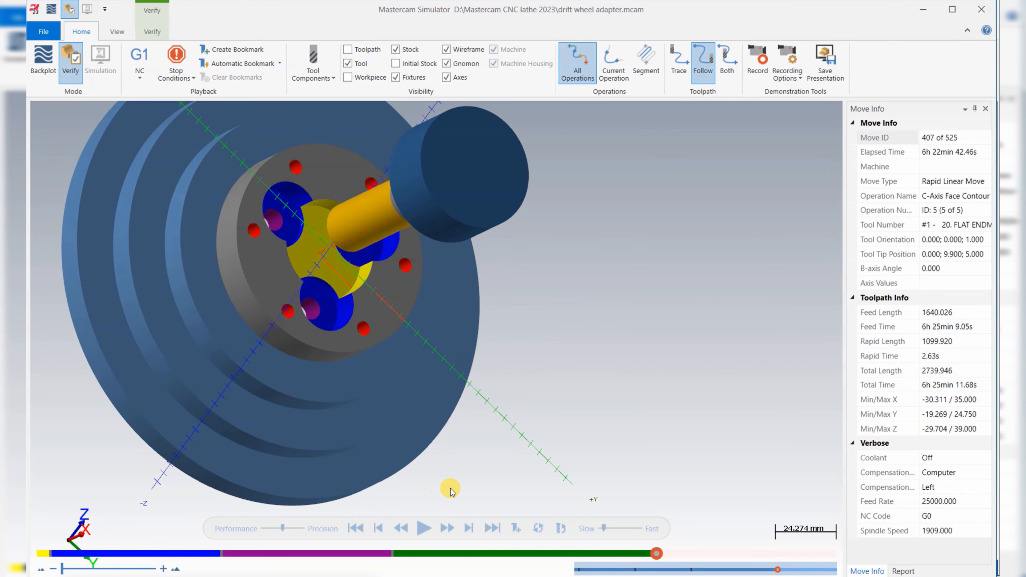
pyautogui.scroll(5, 301, 250)
pyautogui.scroll(-4, 330, 220)
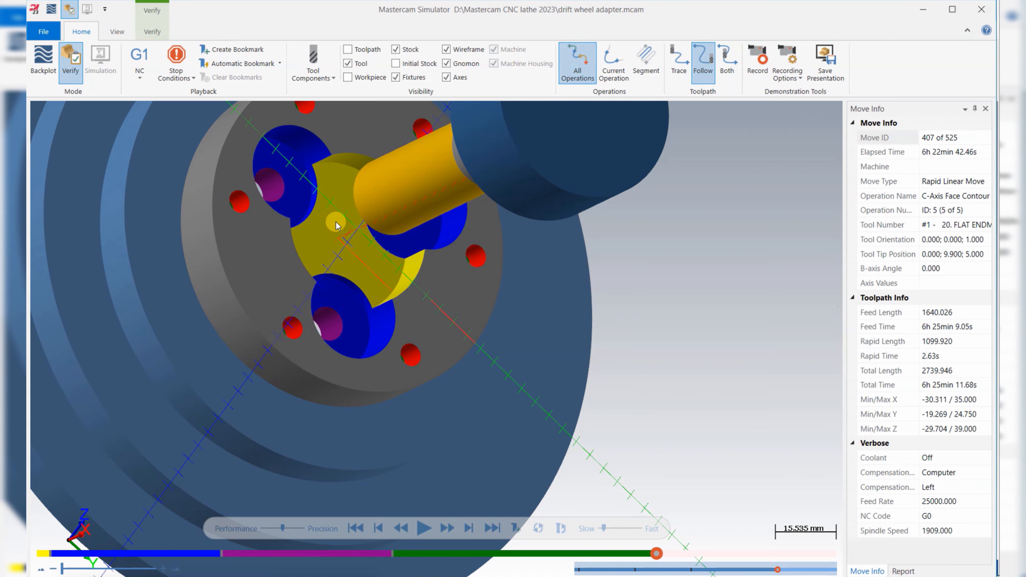
pyautogui.moveTo(337, 222); pyautogui.dragTo(377, 258, button='middle')
pyautogui.press('r')
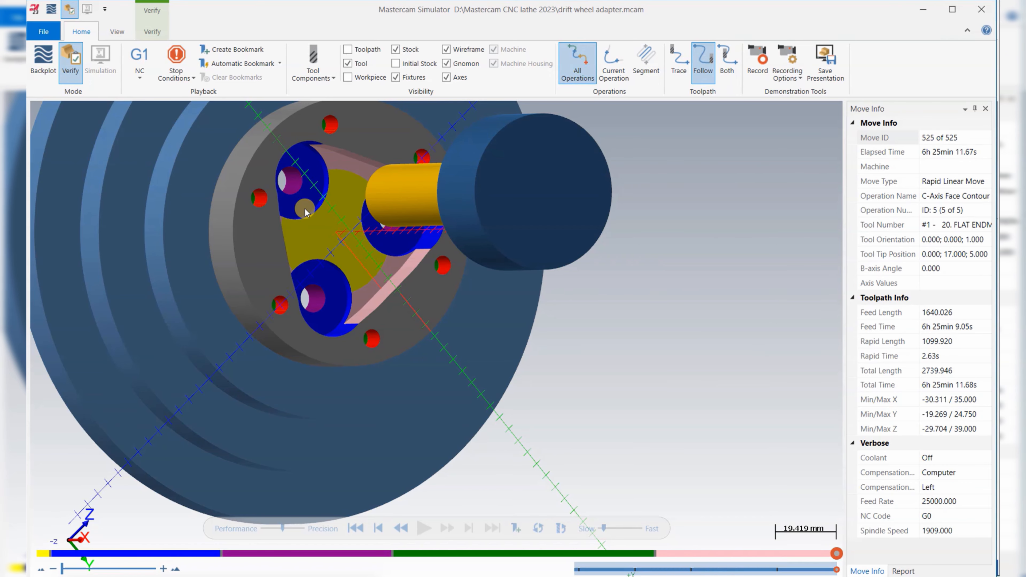
# Step: Inspect the pocket walls cut by the face contour up close, then close the simulator
pyautogui.moveTo(369, 344); pyautogui.dragTo(380, 312, button='middle')
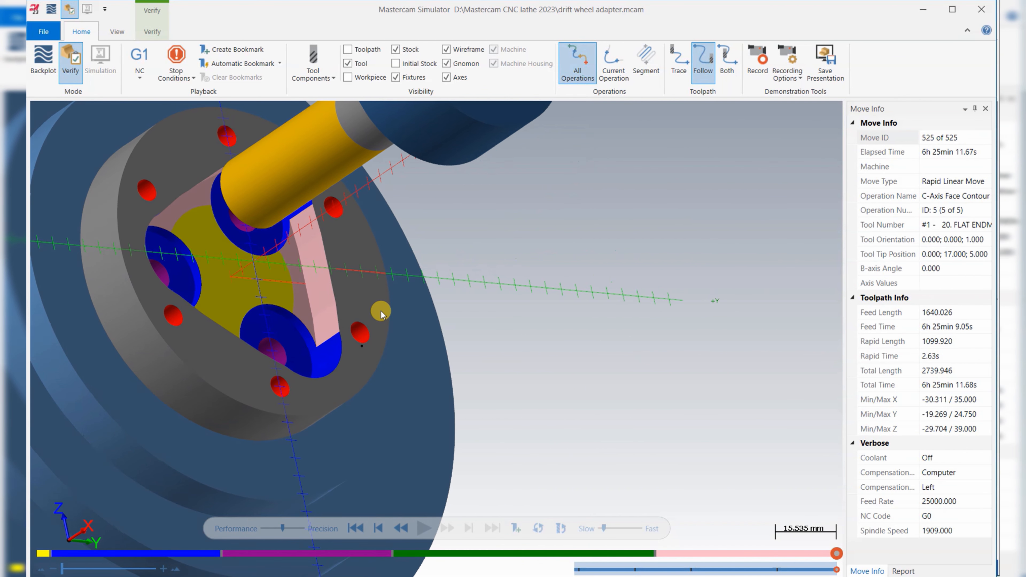
pyautogui.scroll(3, 306, 276)
pyautogui.moveTo(320, 275); pyautogui.dragTo(320, 284, button='middle')
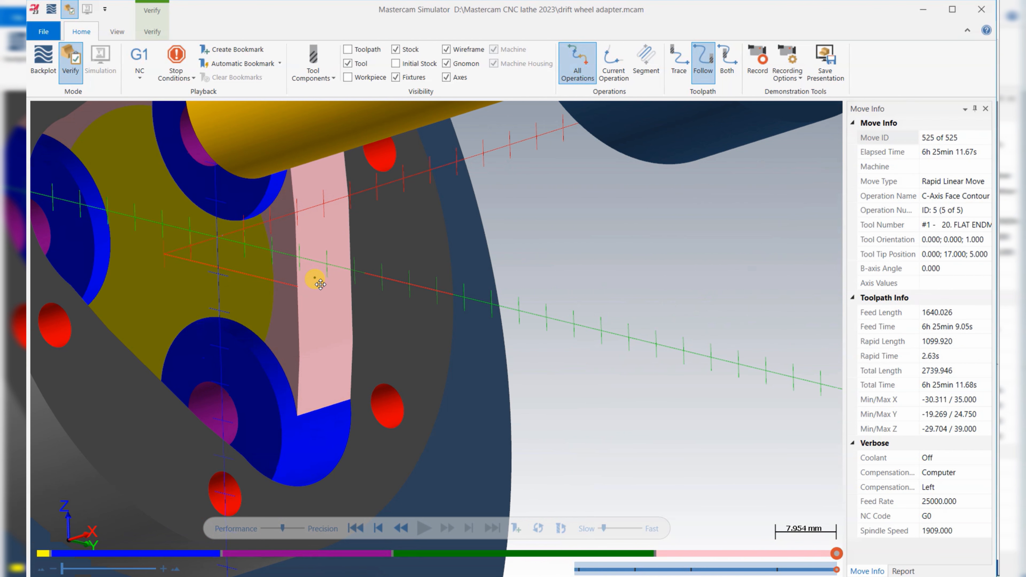
pyautogui.scroll(-2, 360, 305)
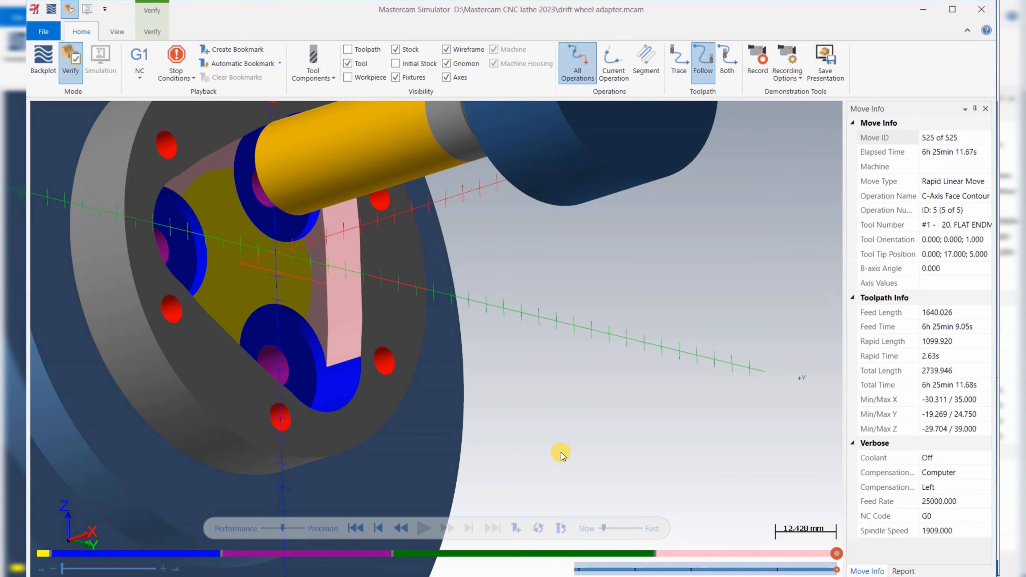
pyautogui.click(982, 9)
# Step: Return the part to isometric view, backplot all operations once more at an adjusted playback speed and close the backplot
pyautogui.scroll(-2, 458, 279)
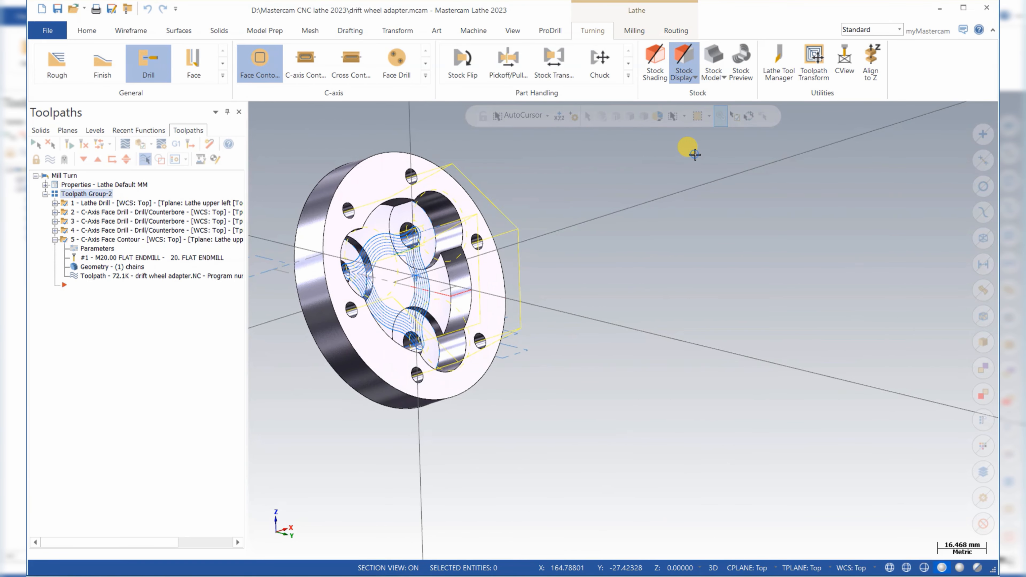
pyautogui.rightClick(696, 152)
pyautogui.click(731, 268)
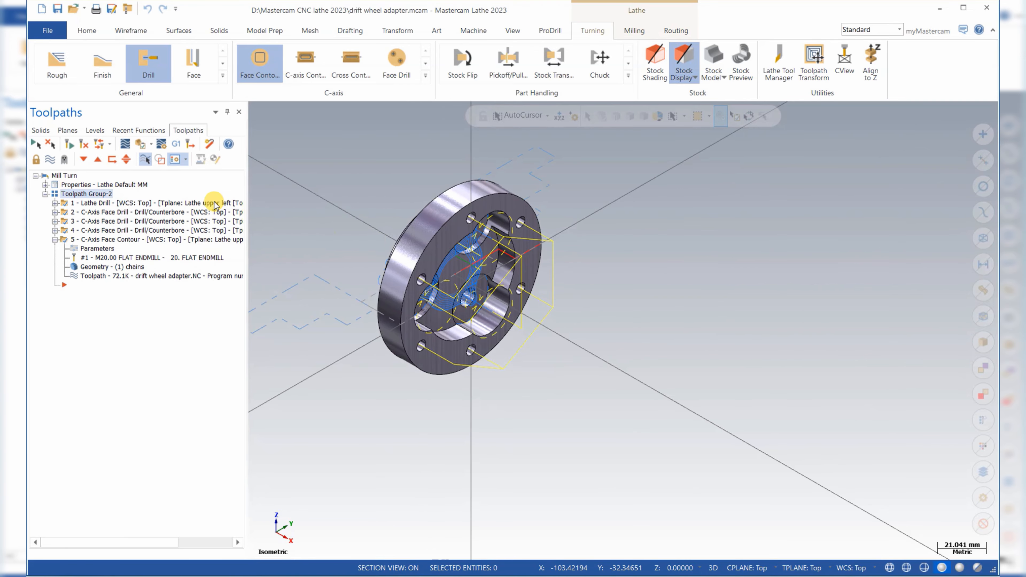
pyautogui.click(125, 144)
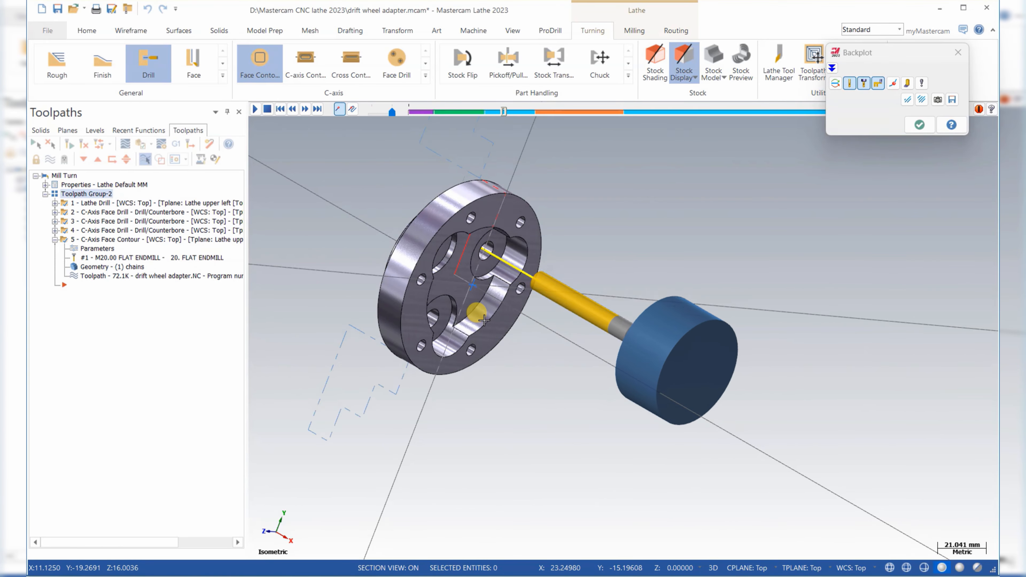
pyautogui.moveTo(392, 112); pyautogui.dragTo(377, 111)
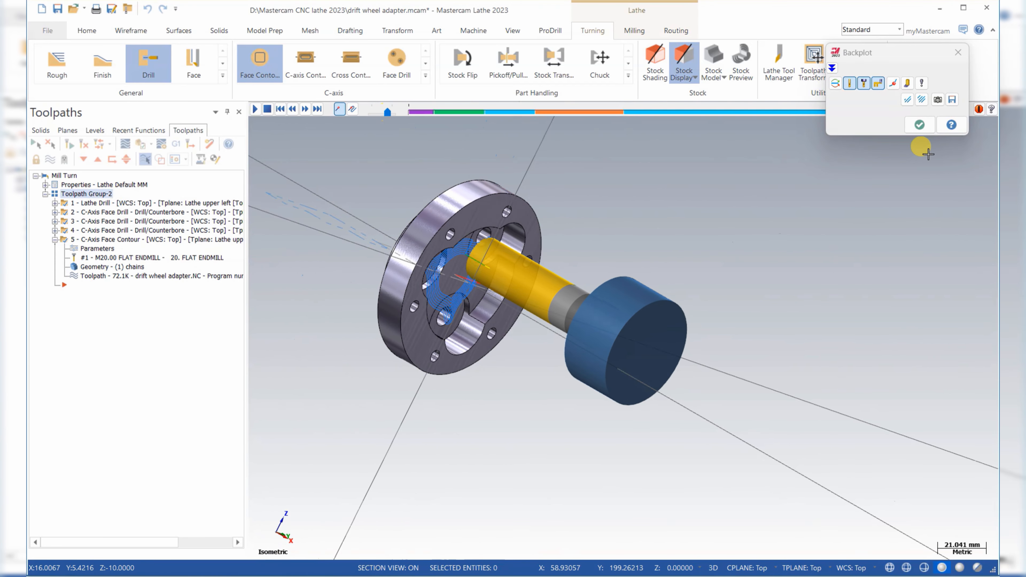
pyautogui.click(919, 125)
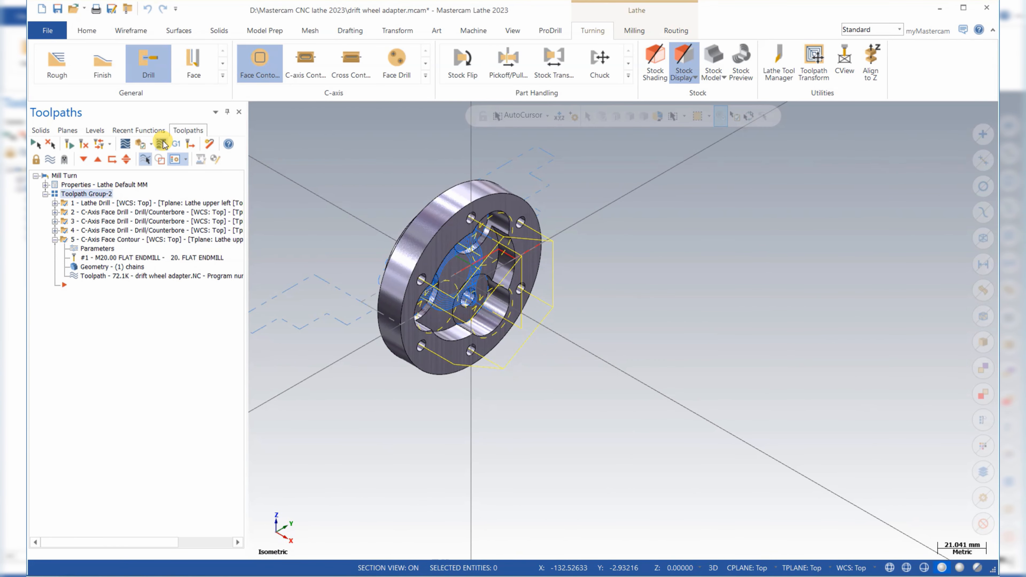
# Step: Post the toolpath group to the NC file drift wheel adapter, overwriting the existing file, and open it in the code editor
pyautogui.click(175, 146)
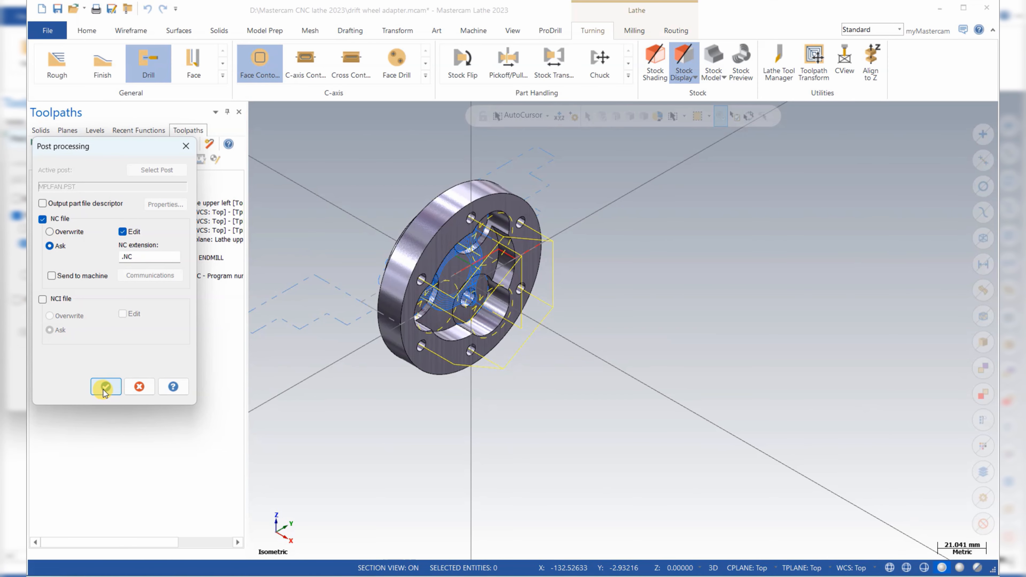
pyautogui.click(105, 387)
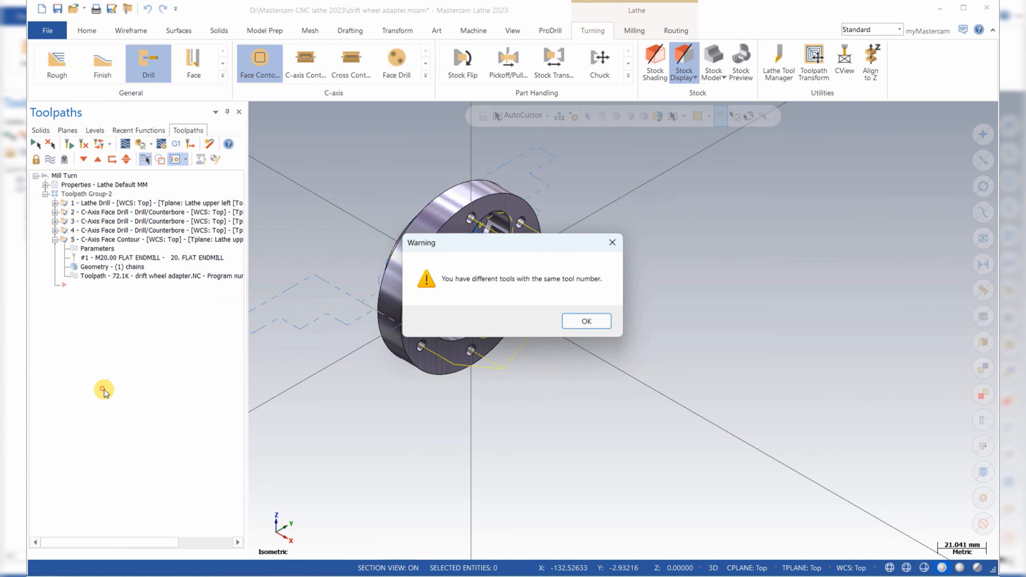
pyautogui.click(588, 322)
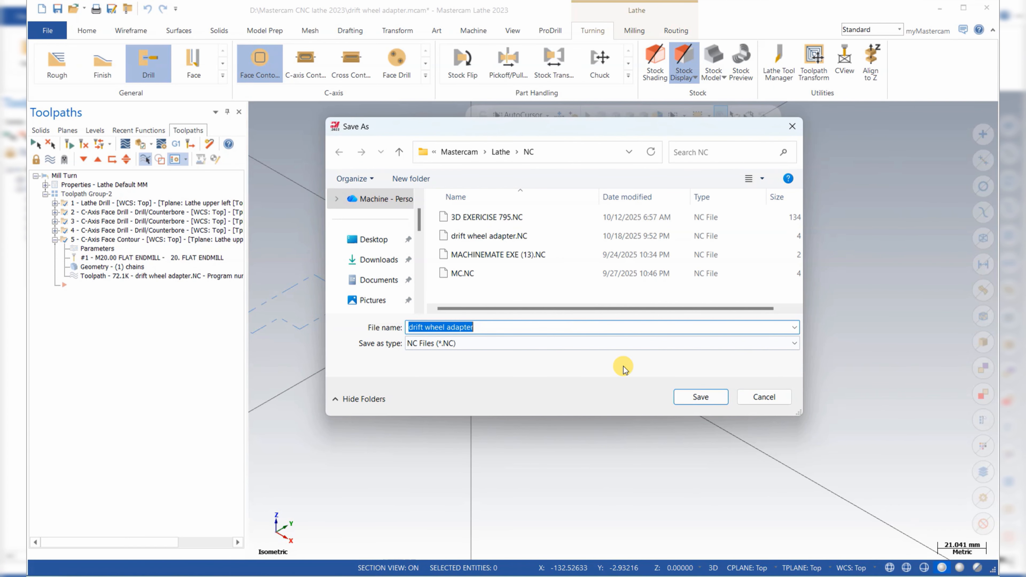
pyautogui.click(695, 398)
pyautogui.click(542, 295)
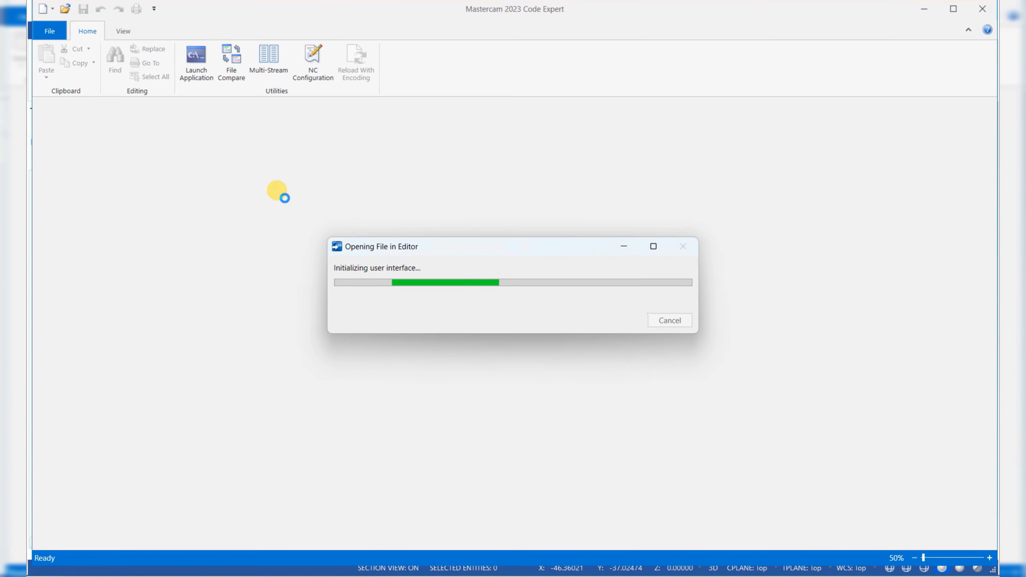
# Step: Review the posted NC code for the lathe drill and the 25 custom tool drilling cycle
pyautogui.scroll(-4, 345, 241)
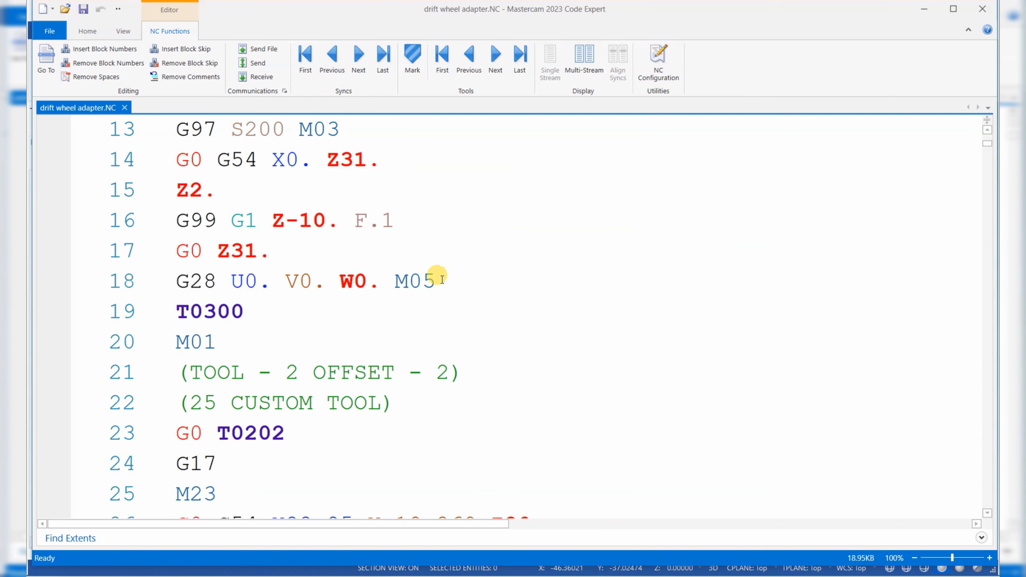
pyautogui.scroll(1, 568, 299)
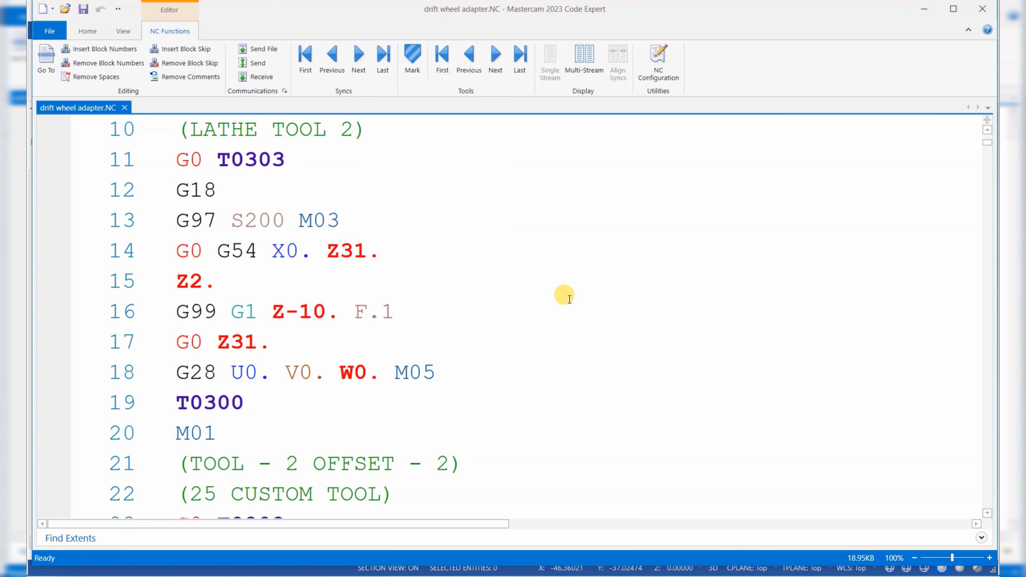
pyautogui.scroll(-3, 569, 299)
pyautogui.scroll(-1, 569, 299)
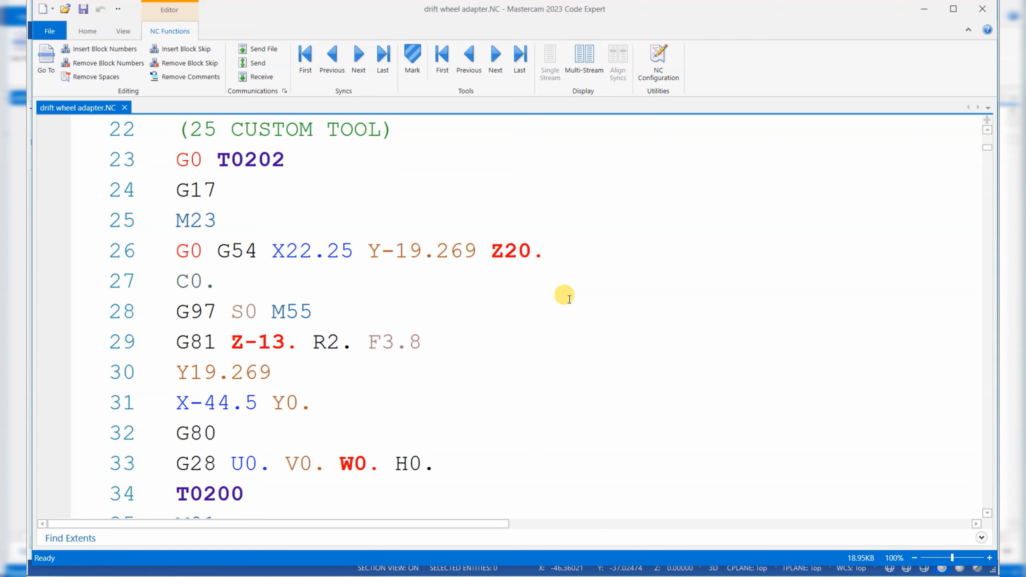
pyautogui.scroll(-1, 569, 299)
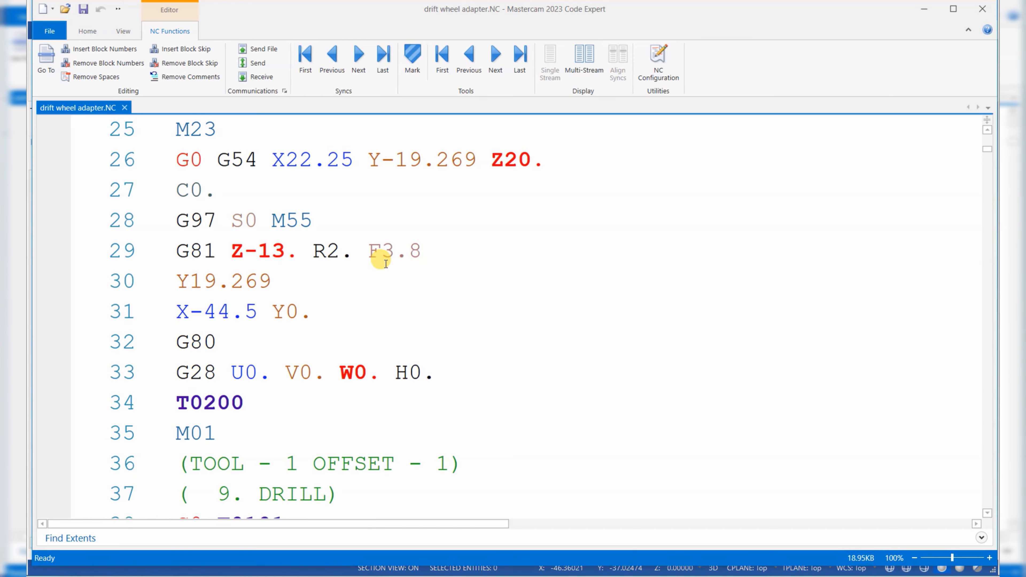
pyautogui.scroll(-1, 367, 291)
# Step: Examine the NC blocks of the 9 mm and 6 mm drill operations, including their G81 cycles and hole positions
pyautogui.scroll(-2, 237, 240)
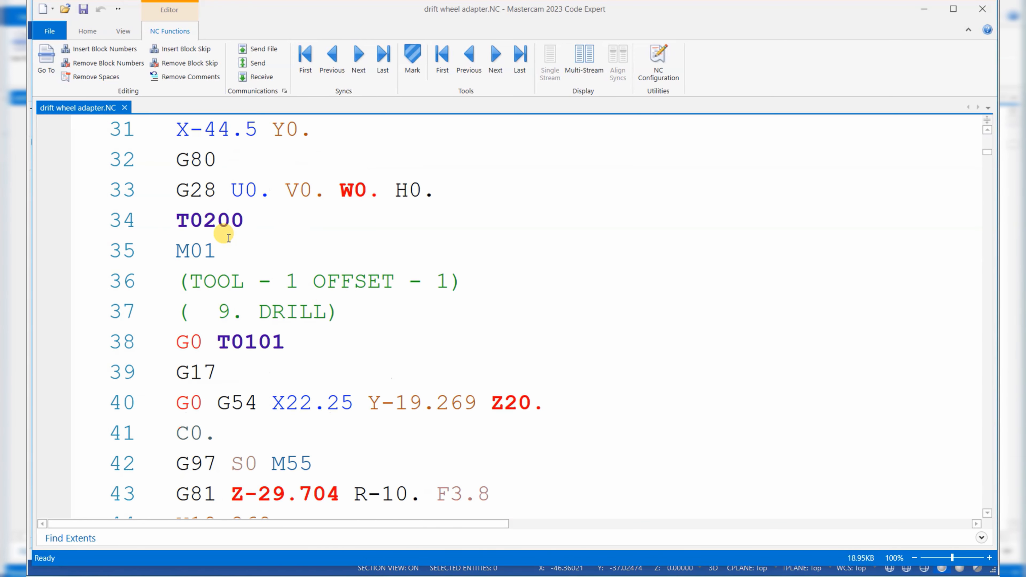
pyautogui.scroll(-2, 268, 249)
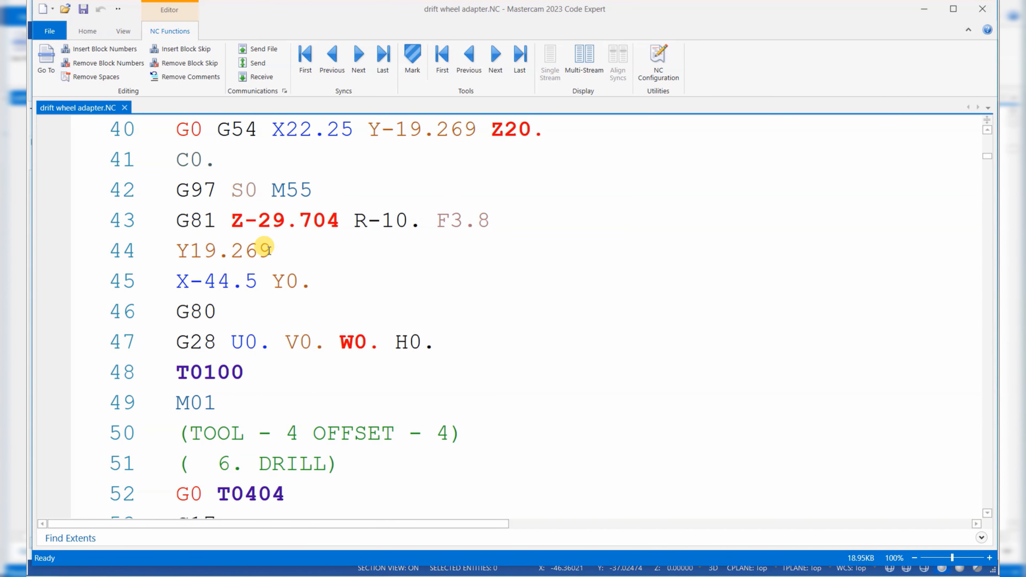
pyautogui.scroll(2, 244, 226)
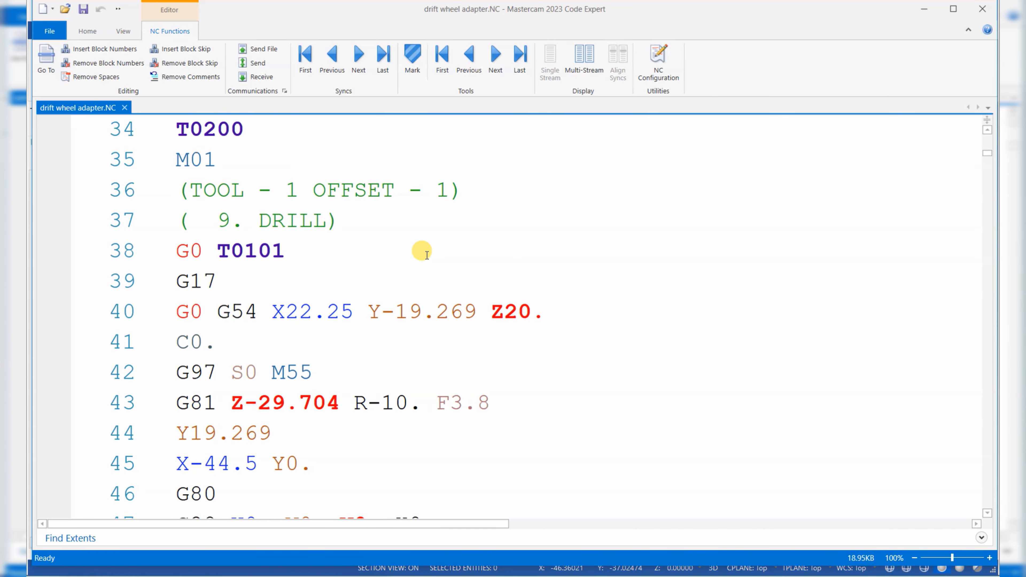
pyautogui.scroll(-2, 422, 251)
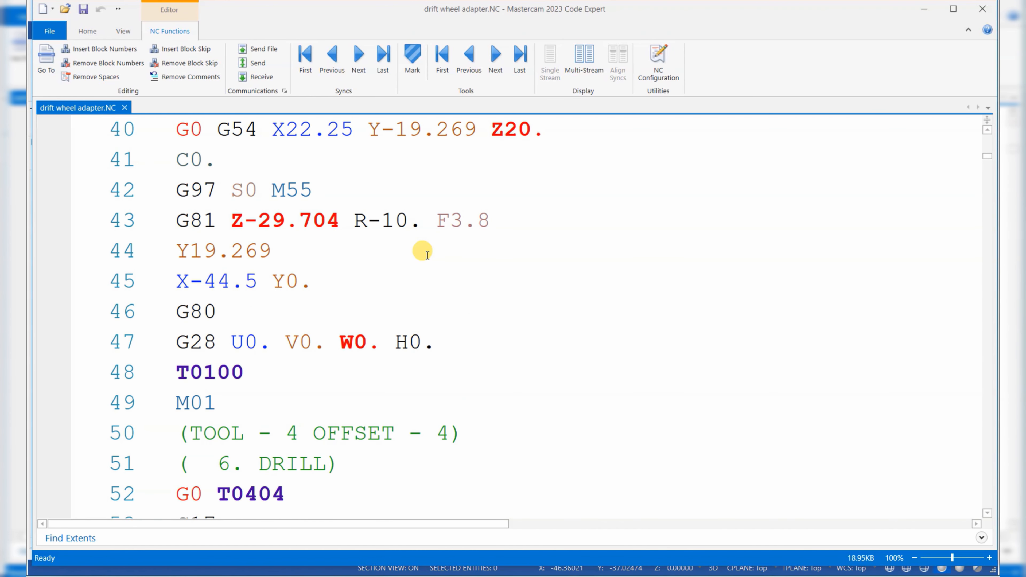
pyautogui.scroll(-2, 403, 267)
pyautogui.scroll(-1, 400, 271)
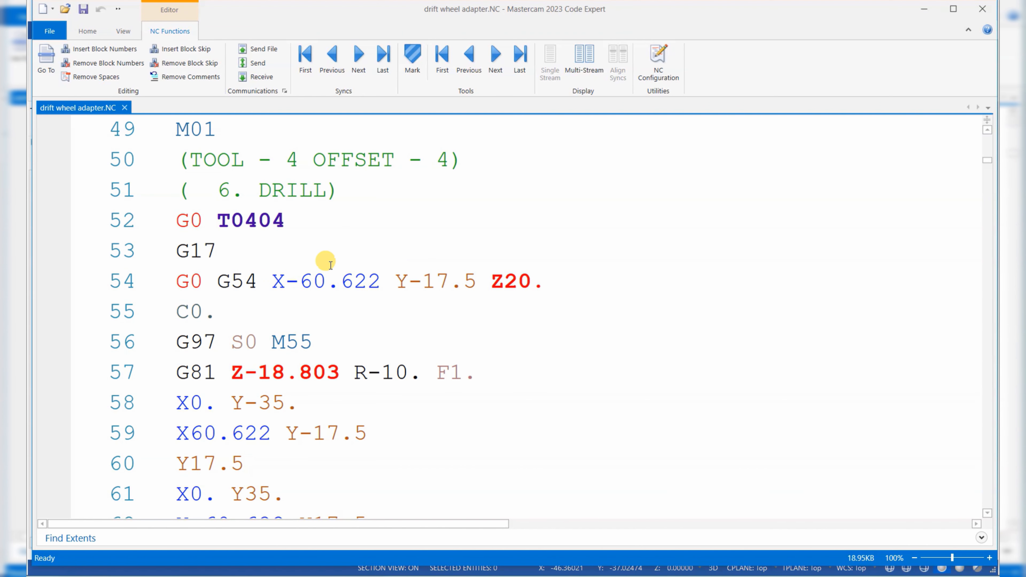
pyautogui.scroll(-1, 302, 314)
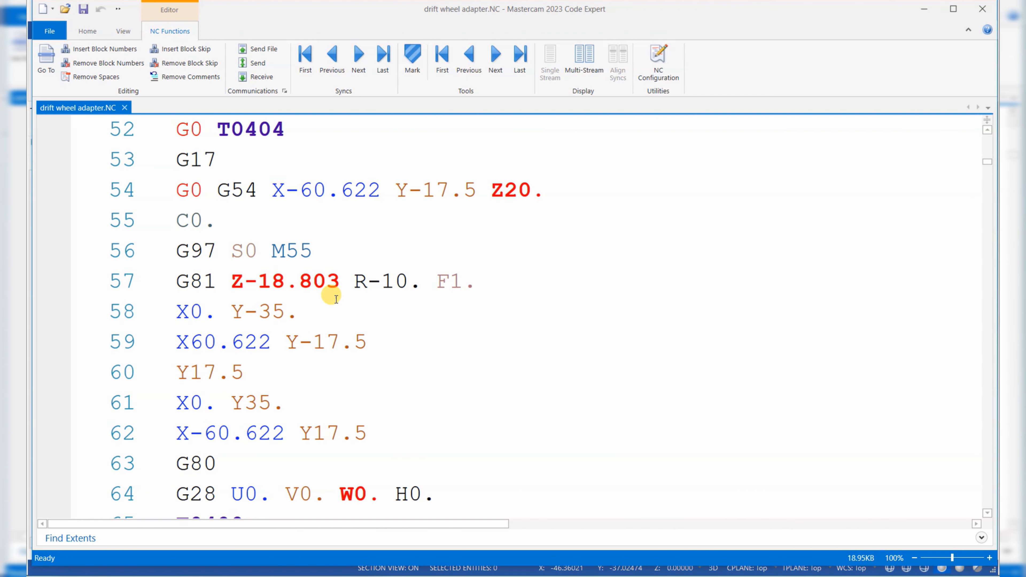
pyautogui.scroll(-1, 323, 300)
# Step: Read through the 20 mm flat endmill's face contour code, from its tool call through the successive X and C moves
pyautogui.scroll(-2, 285, 294)
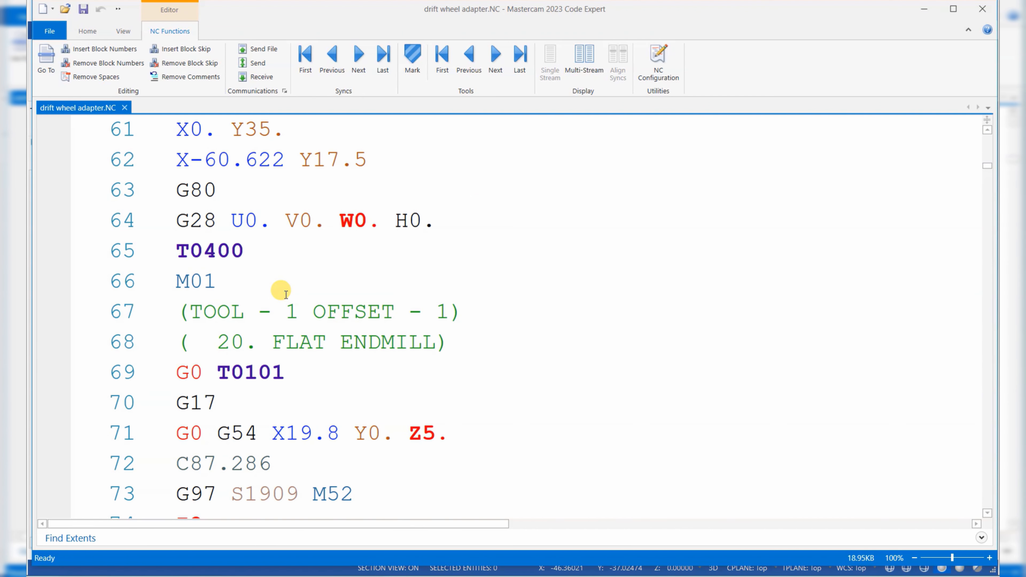
pyautogui.scroll(-3, 286, 294)
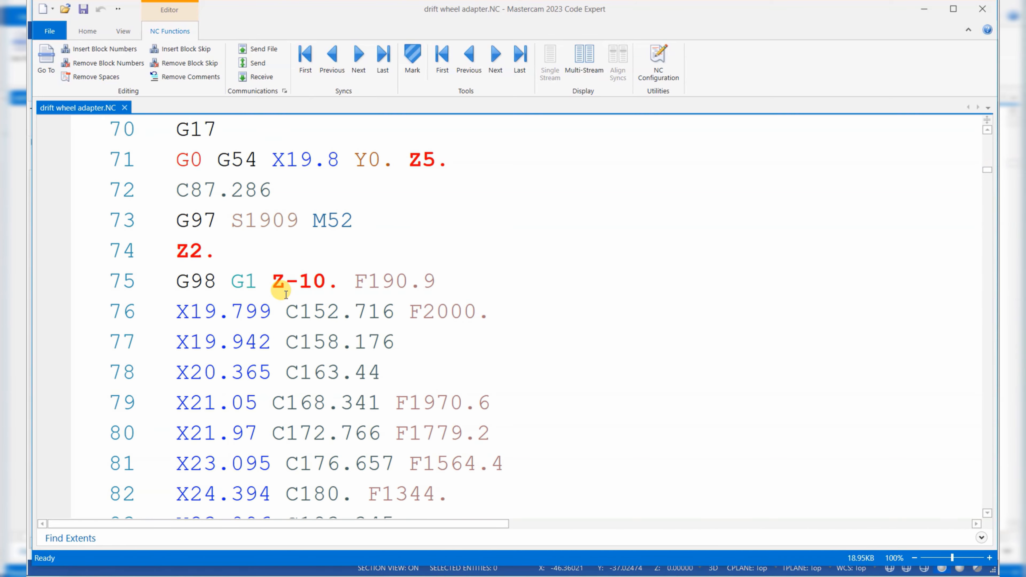
pyautogui.scroll(3, 285, 294)
pyautogui.scroll(-1, 286, 295)
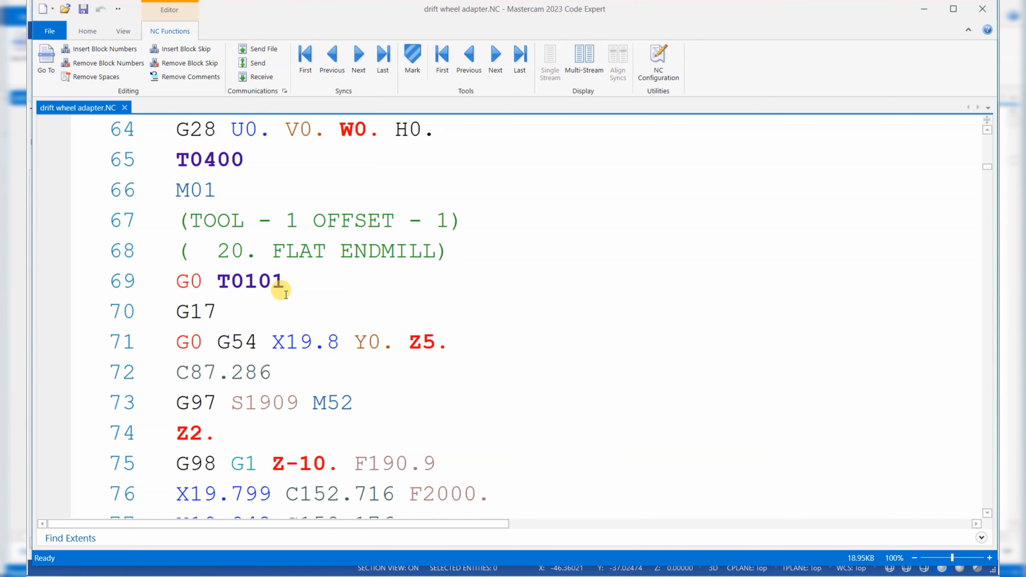
pyautogui.scroll(-2, 286, 294)
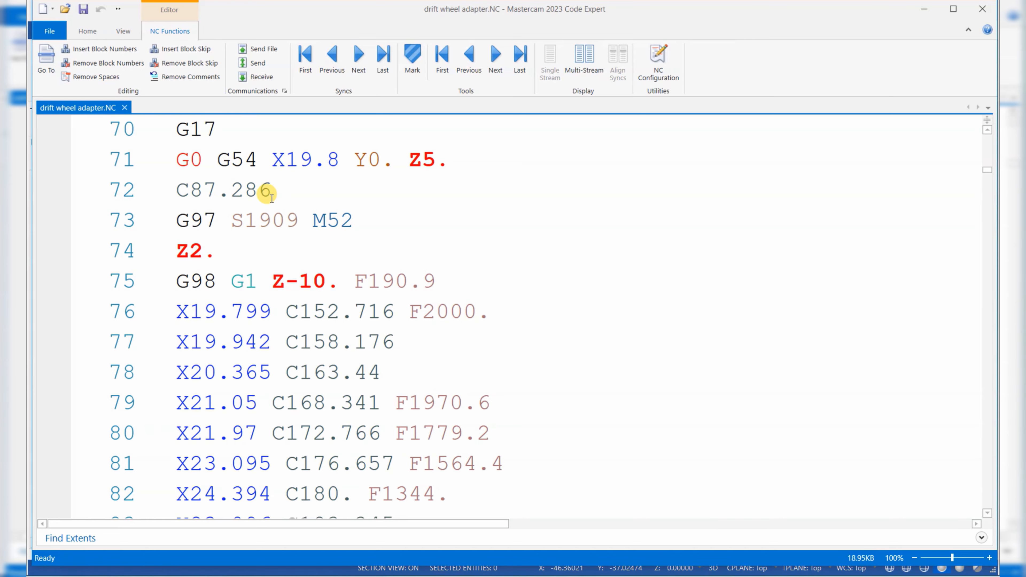
pyautogui.scroll(-5, 271, 198)
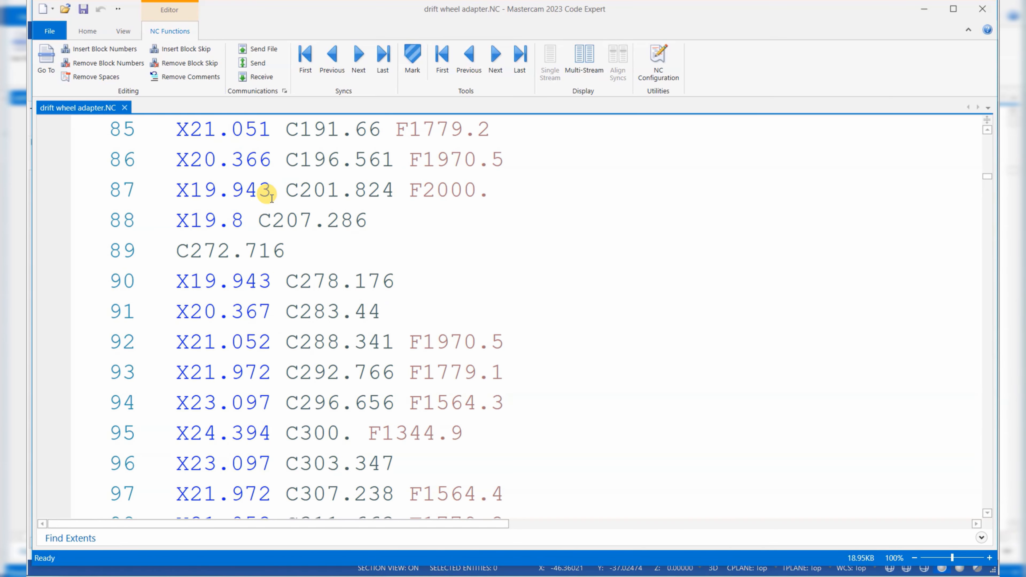
pyautogui.scroll(-8, 271, 198)
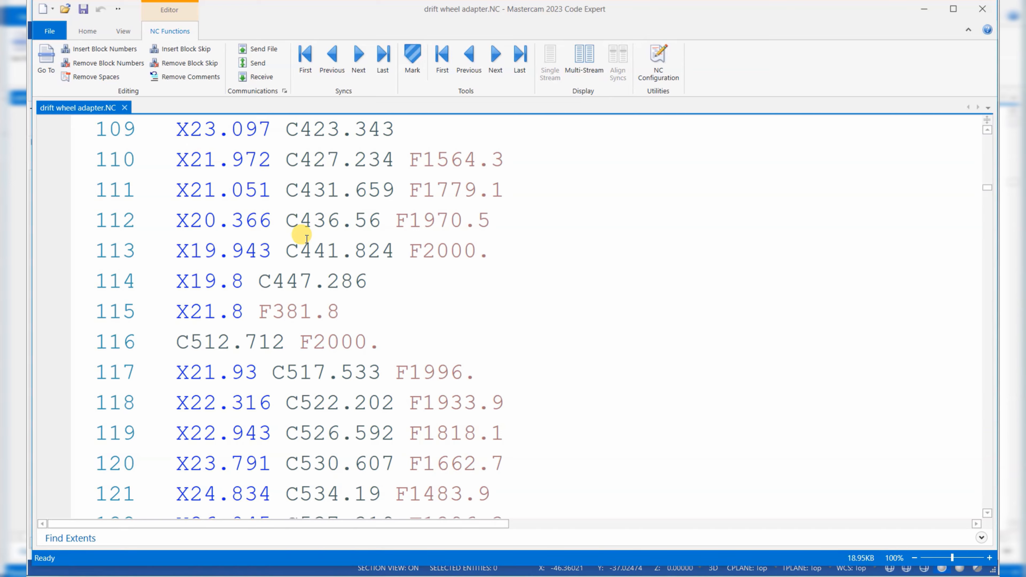
pyautogui.scroll(-20, 307, 239)
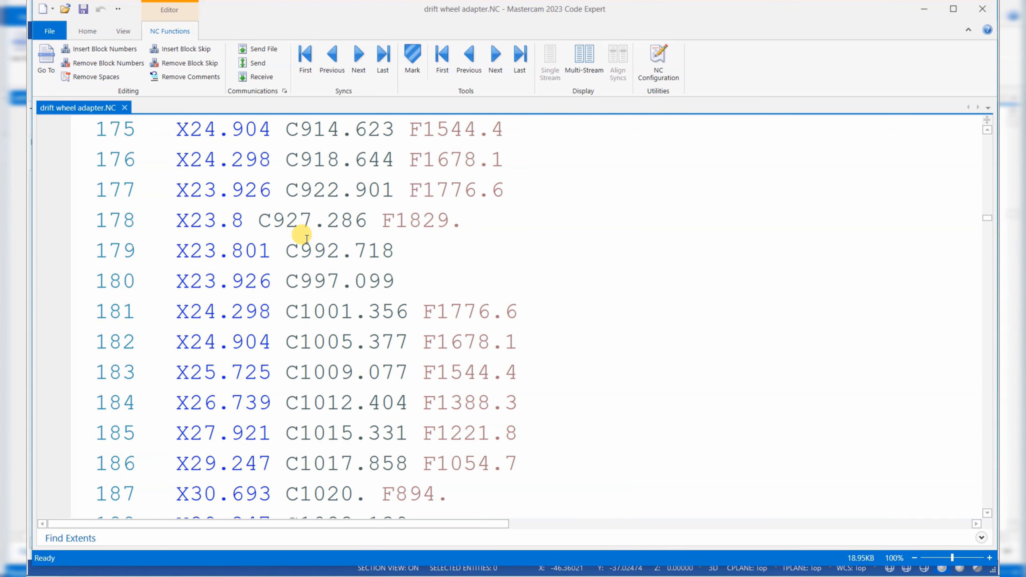
pyautogui.scroll(-20, 306, 238)
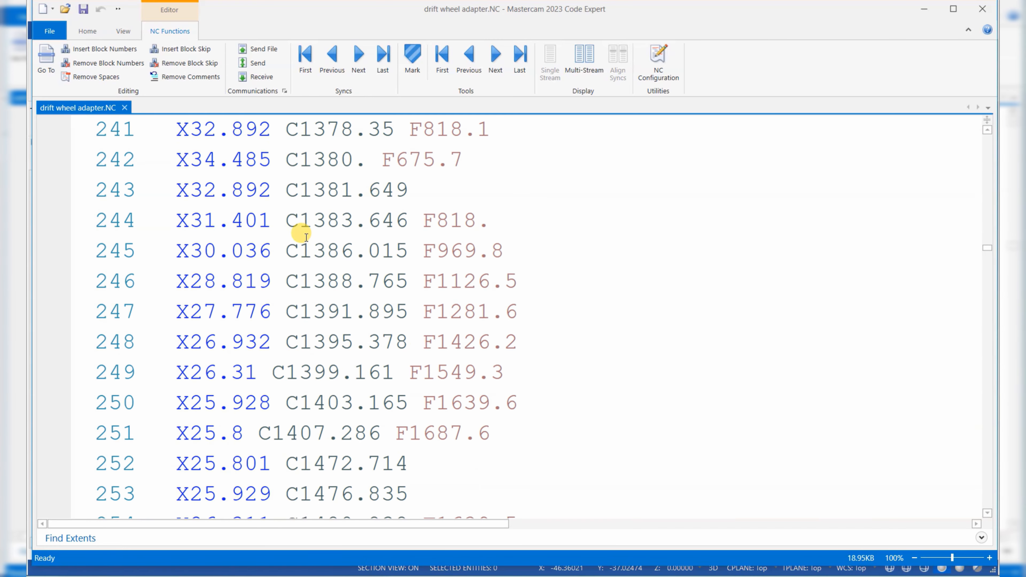
pyautogui.scroll(-20, 306, 238)
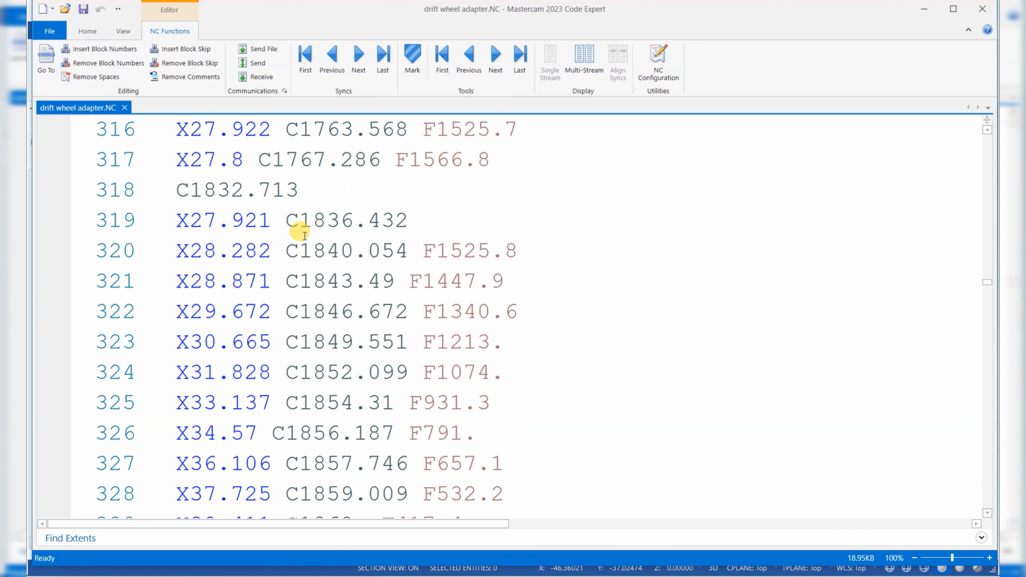
pyautogui.scroll(-20, 304, 236)
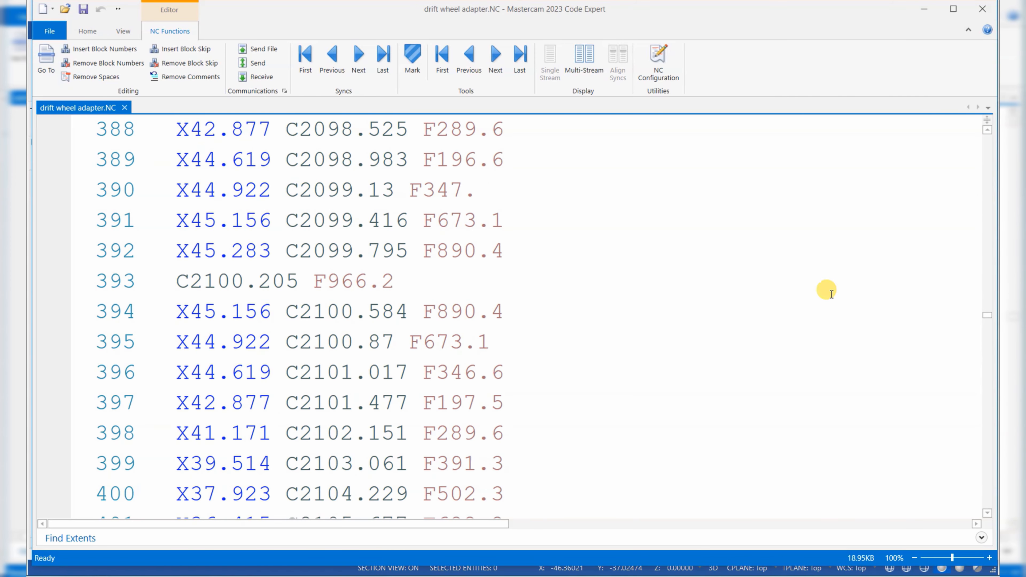
# Step: Close the code editor and turn the part to a tilted close-up of its pocketed face with the toolpaths
pyautogui.click(982, 8)
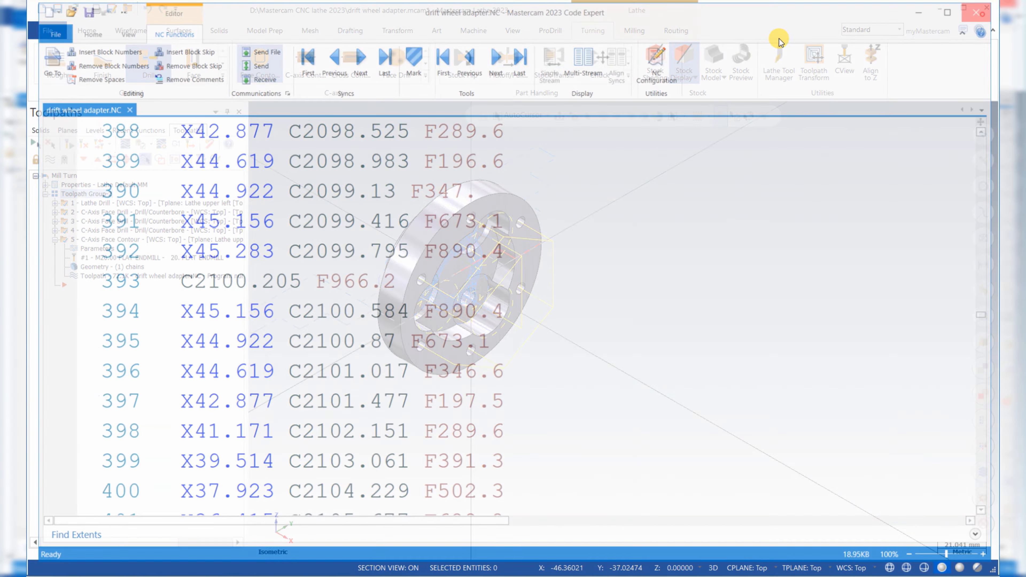
pyautogui.rightClick(371, 188)
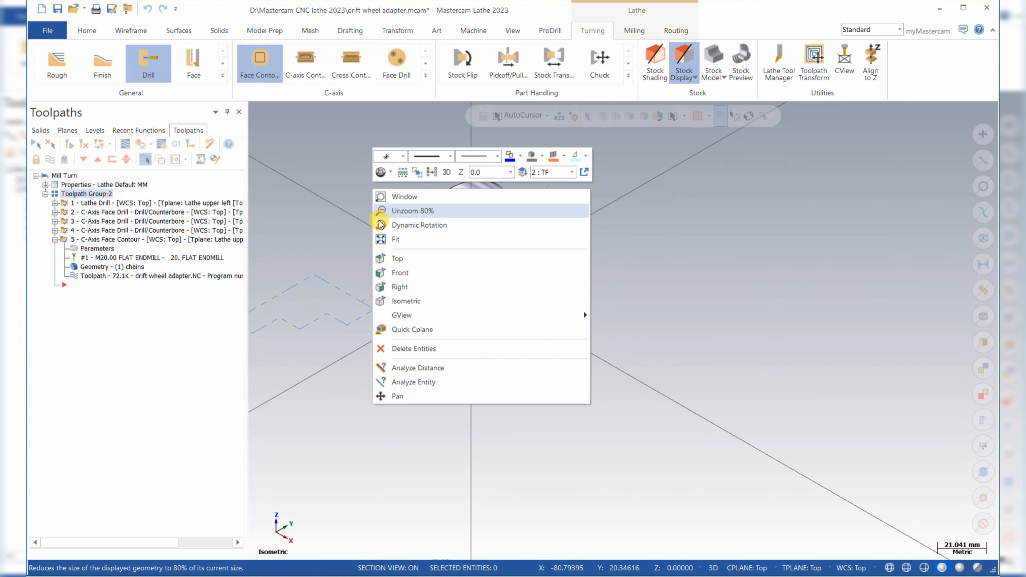
pyautogui.click(429, 259)
pyautogui.moveTo(570, 288); pyautogui.dragTo(531, 173, button='middle')
pyautogui.scroll(-4, 348, 223)
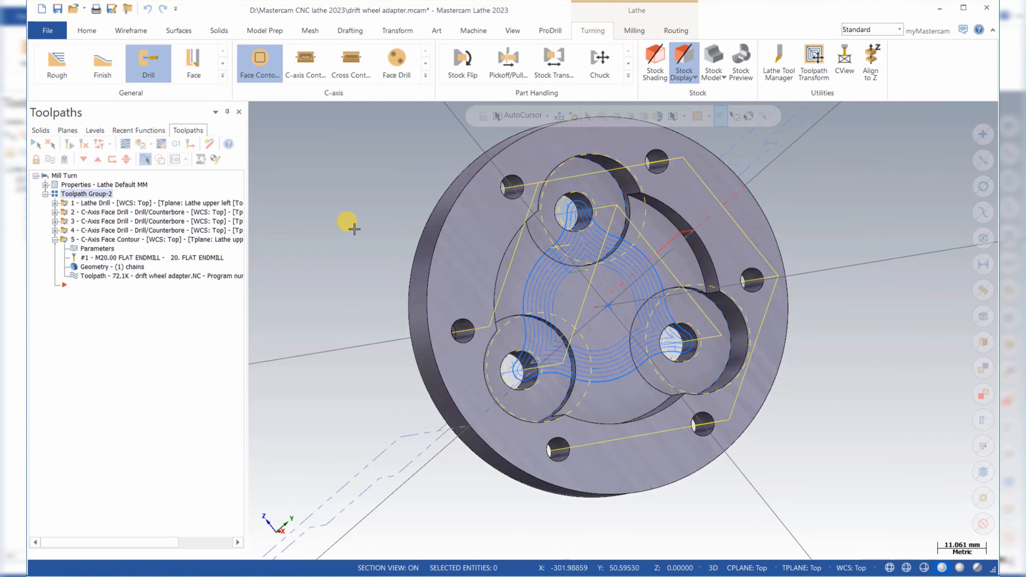